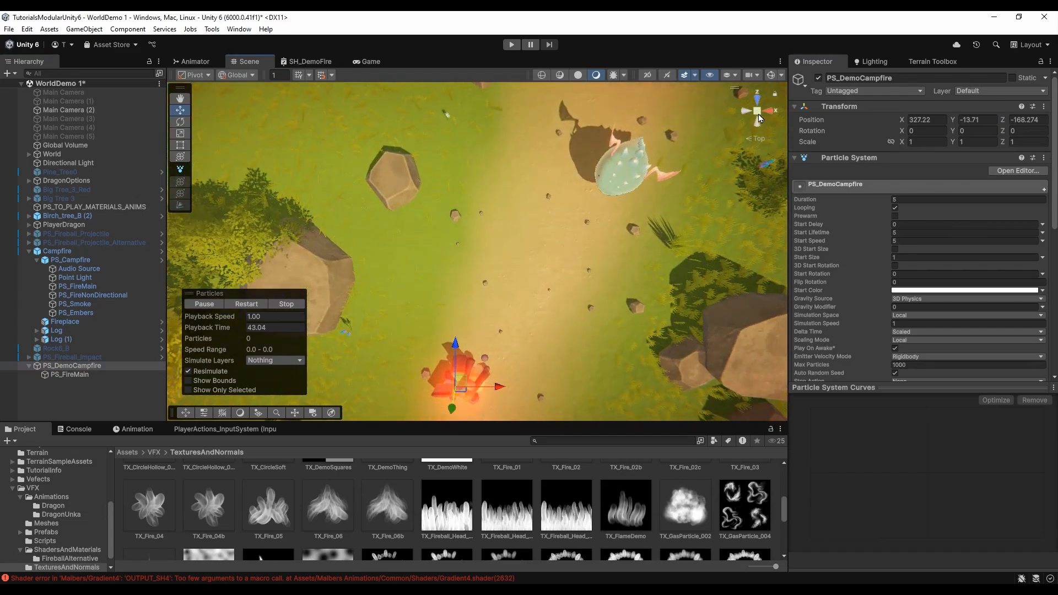
Move PS_DemoCampfire over the campfire logs as seen from the top, and adjust its height above them
middle_drag(457, 396, 466, 276)
scroll(466, 278, up, 3)
drag(466, 275, 473, 299)
click(756, 112)
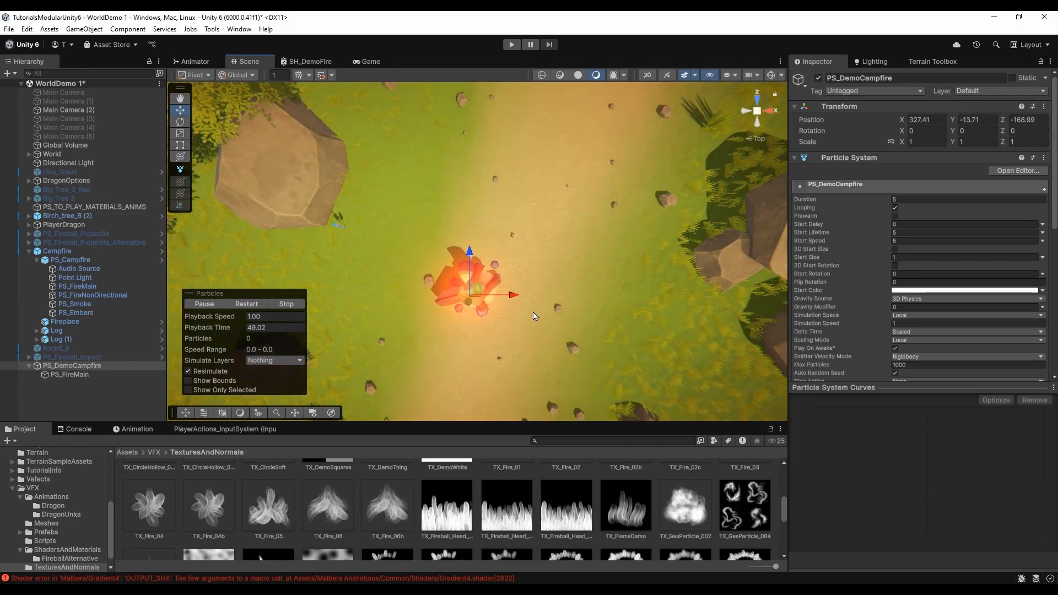
right_drag(534, 314, 272, 329)
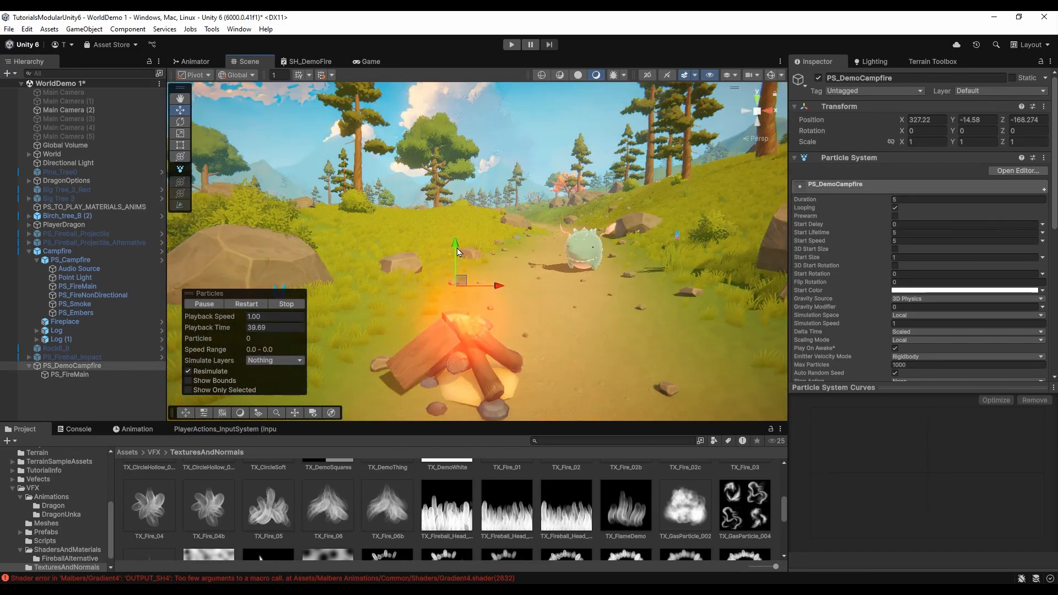
drag(457, 252, 457, 213)
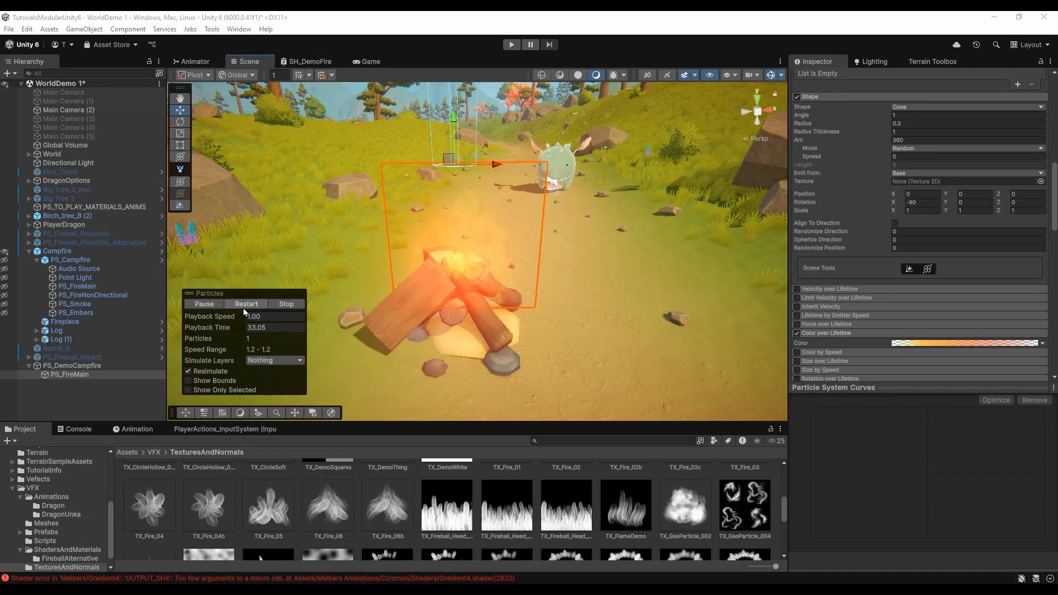
Restart the PS_FireMain preview and toggle the Renderer's Visualize Pivot option off and on to examine the particle pivot
click(245, 305)
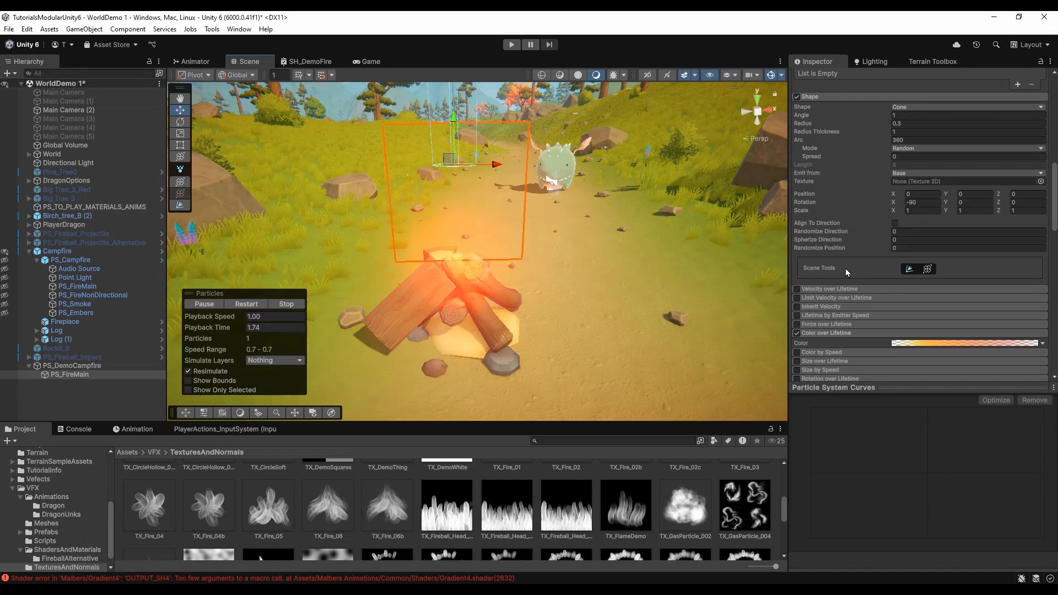
scroll(851, 271, down, 10)
scroll(904, 271, down, 6)
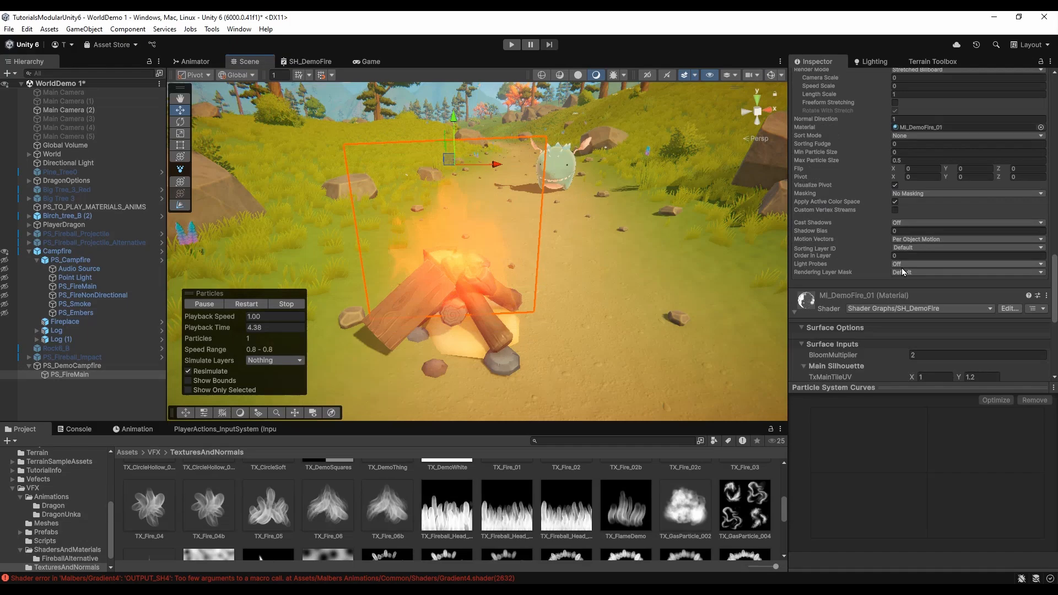
scroll(904, 272, up, 3)
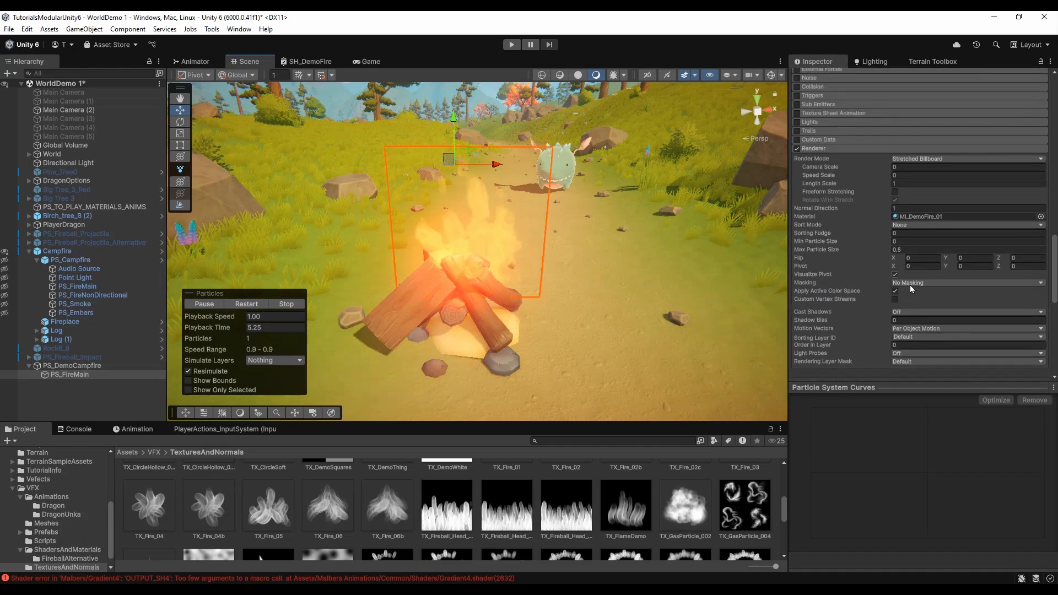
click(894, 274)
click(894, 274)
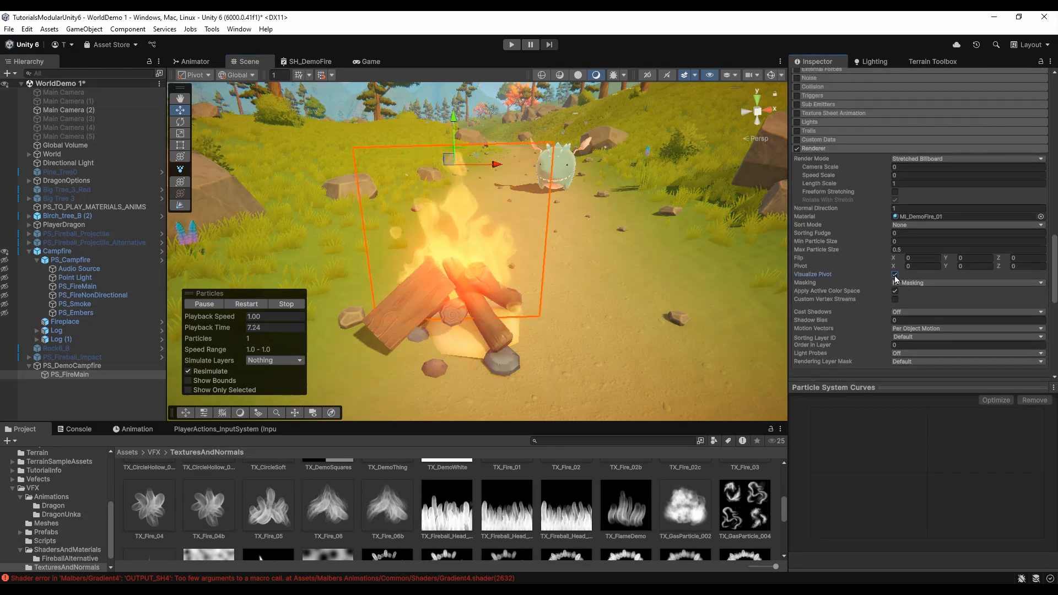
click(180, 99)
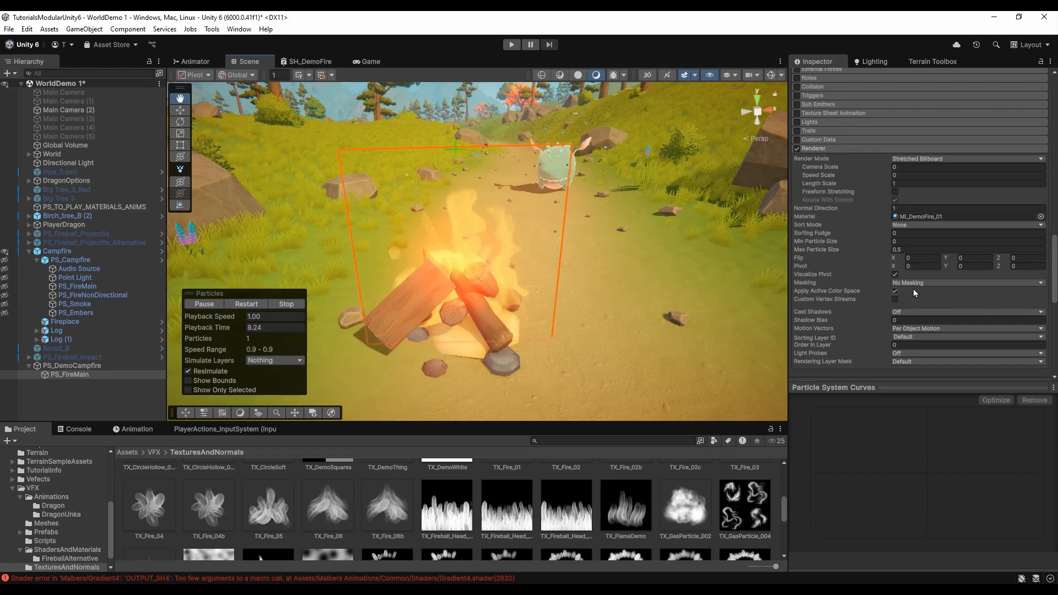
click(894, 275)
click(894, 275)
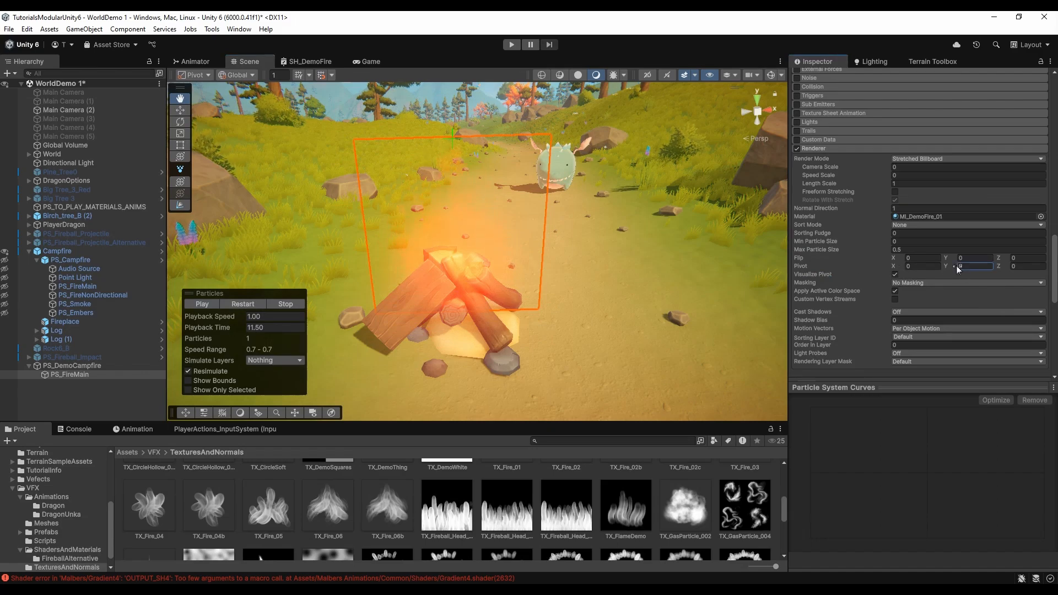
Set the Y pivot in PS_FireMain's Renderer to 0.5, and move PS_FireMain down to the base of the logs
text(0.7)
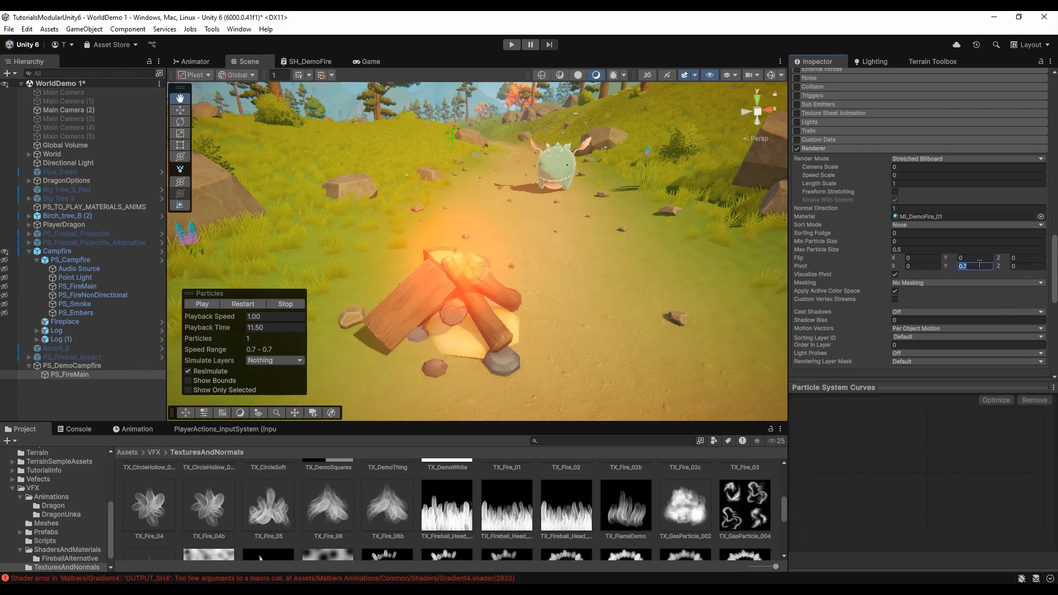
text(0.5)
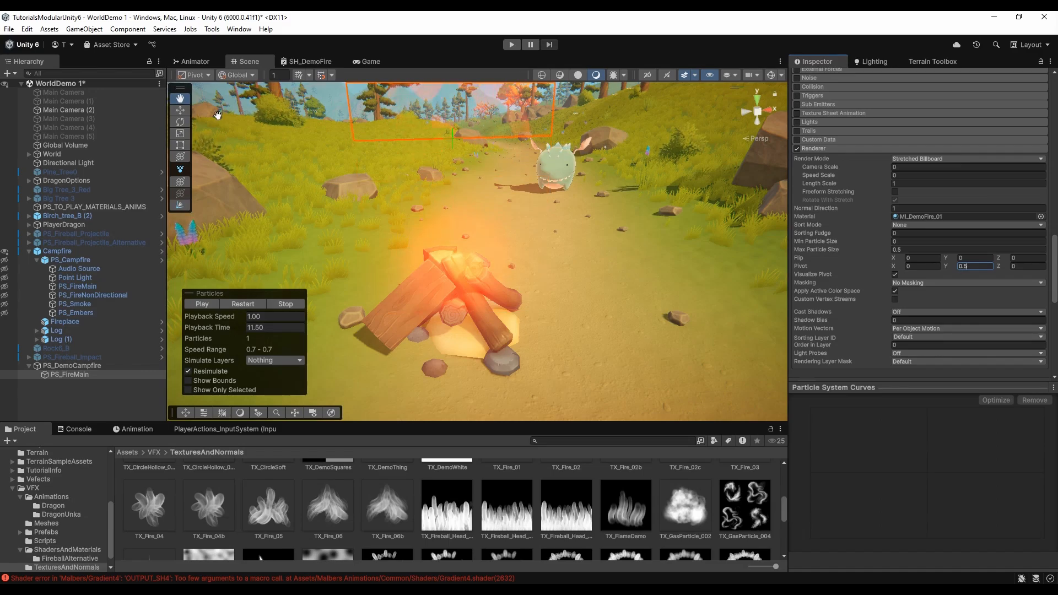
click(71, 366)
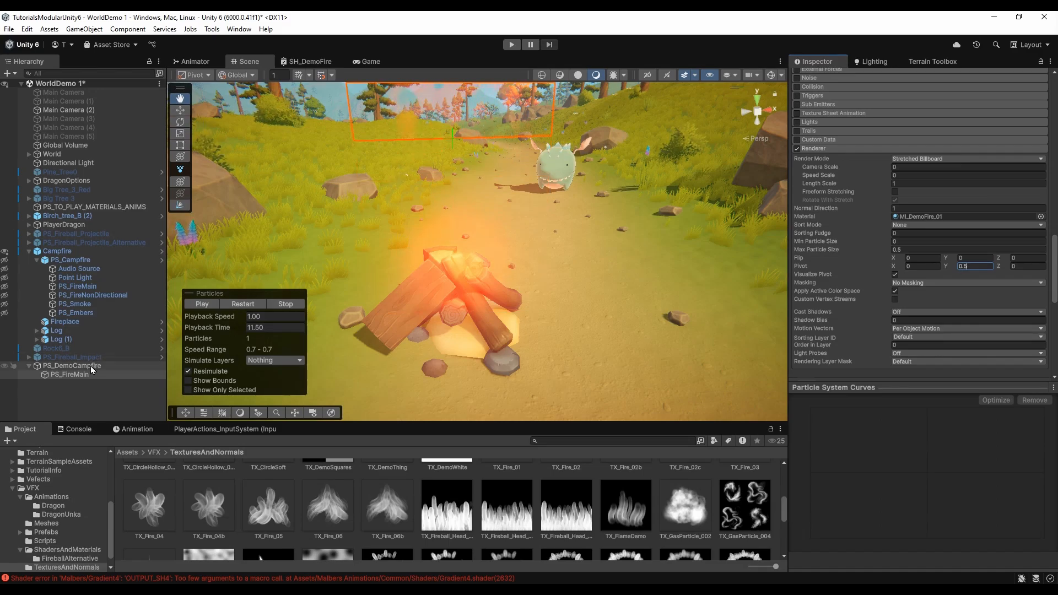
click(89, 375)
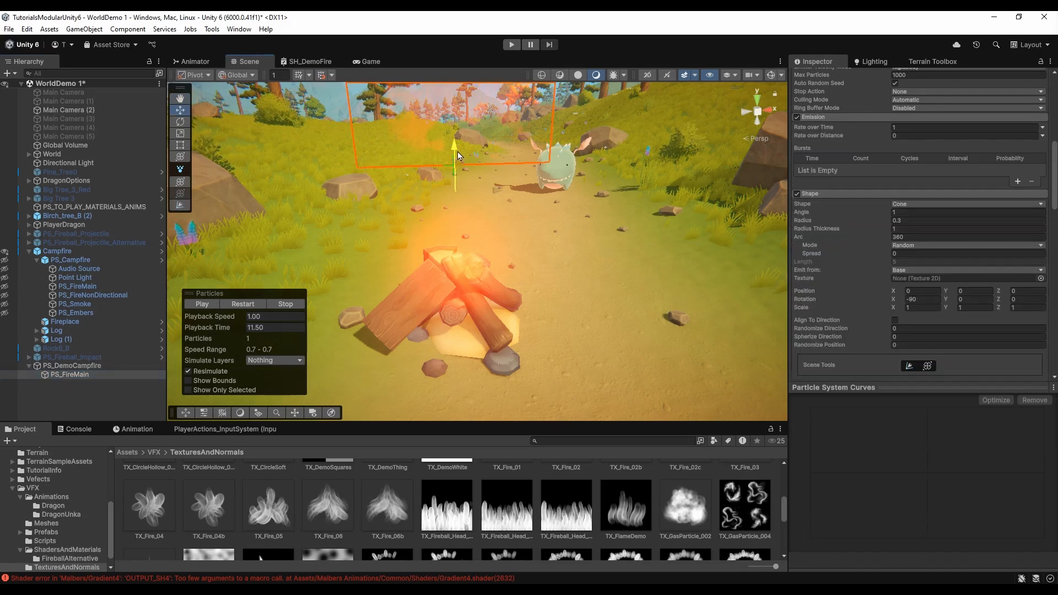
drag(458, 156, 481, 262)
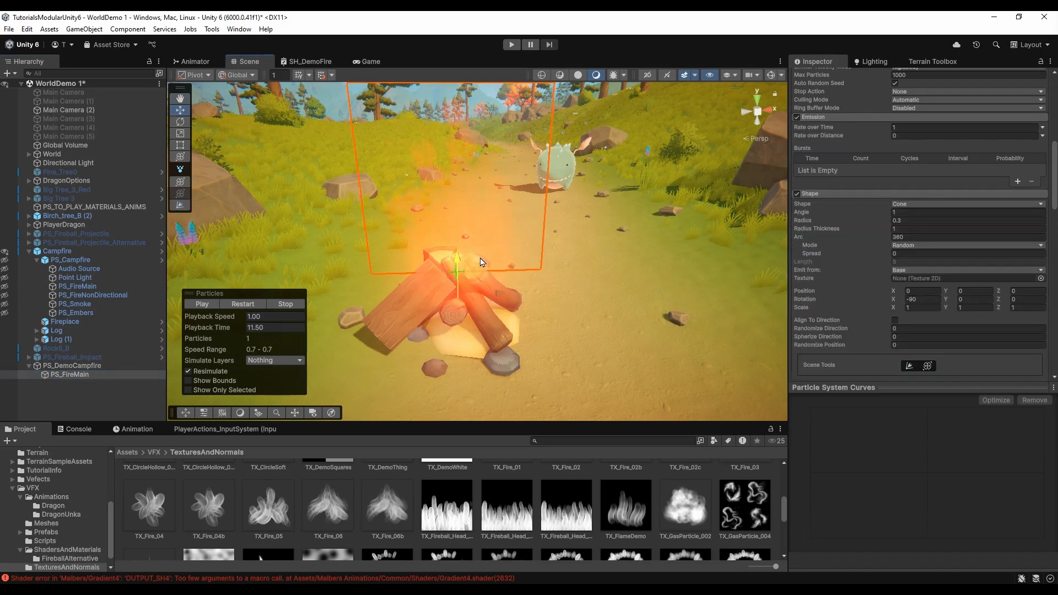
Resume the particle preview and set PS_FireMain's emission Rate over Time to 5.5
click(232, 304)
click(901, 127)
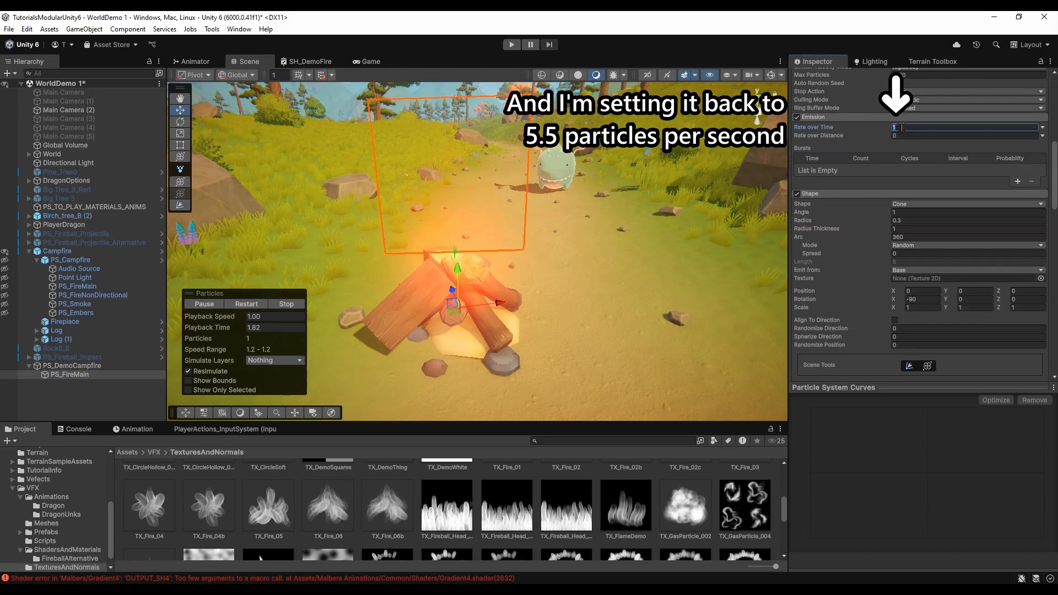
text(5.5)
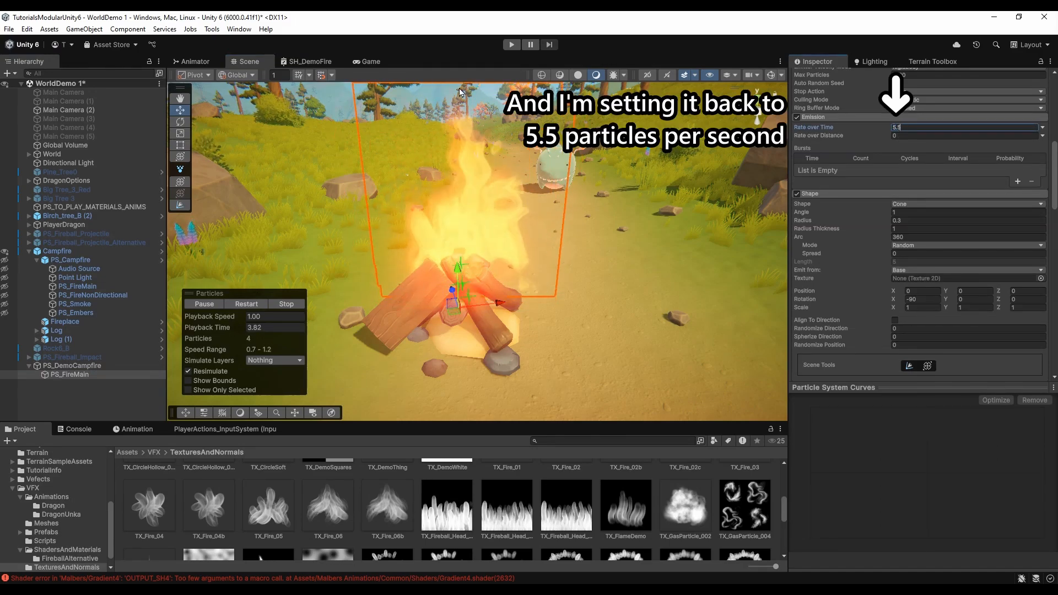
Enable Size over Lifetime for PS_FireMain and expand its settings
scroll(819, 294, down, 4)
scroll(820, 294, down, 3)
click(797, 250)
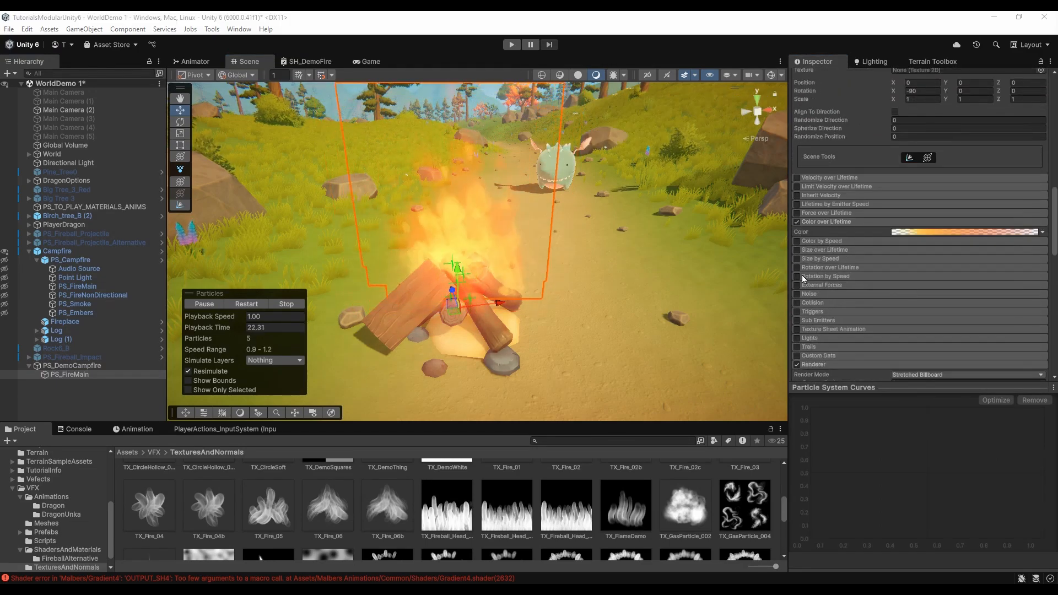
click(813, 250)
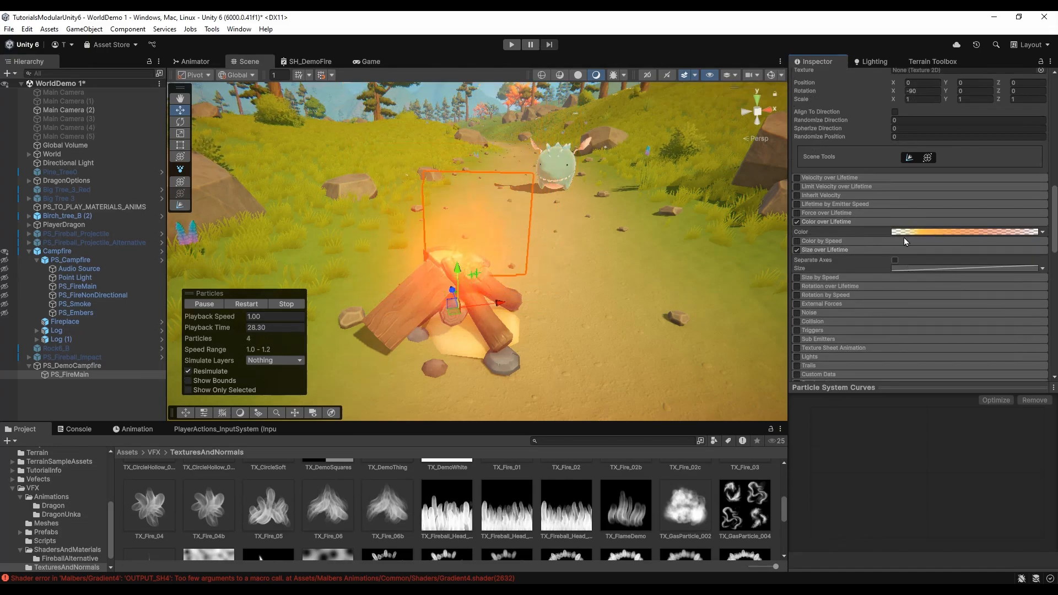
Set PS_FireMain's emission Rate over Time to 1
scroll(895, 208, up, 10)
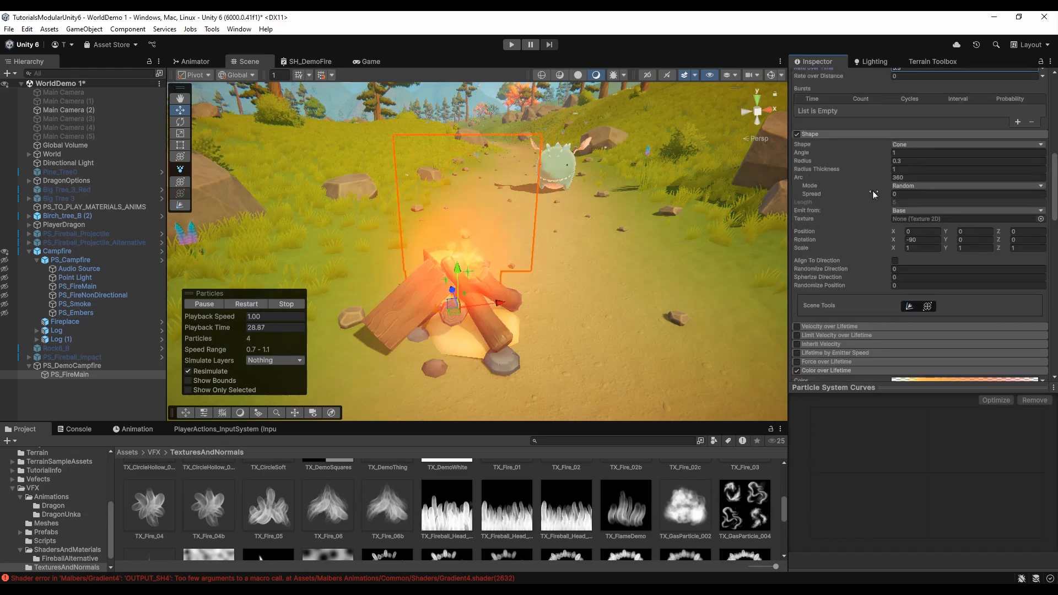
click(905, 157)
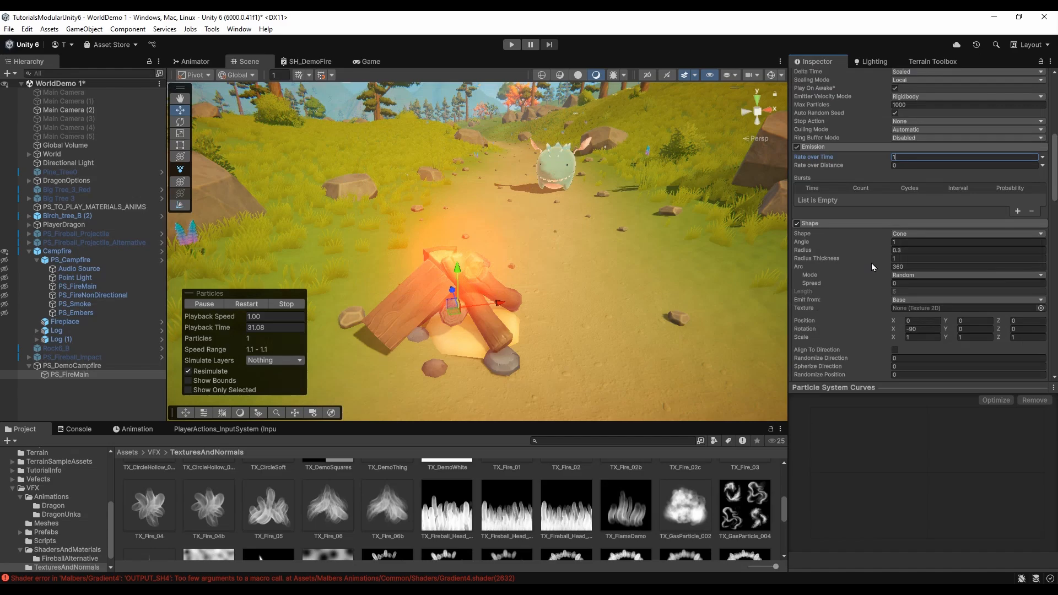
text(1)
Shape the Size over Lifetime curve as a straight rise to 1.0, with its first key at value 0.5
scroll(871, 263, down, 8)
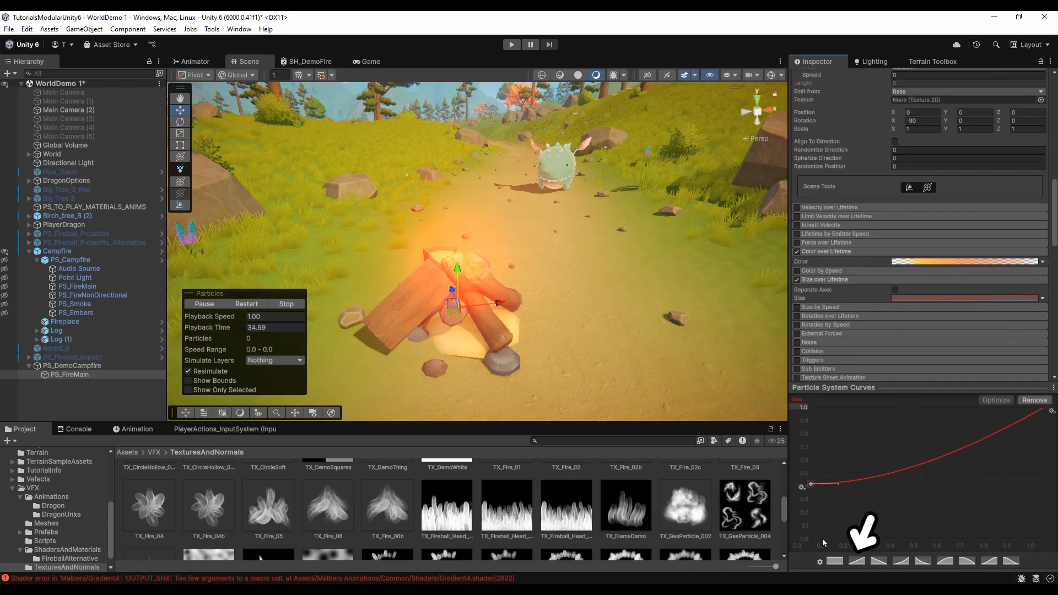
drag(810, 540, 791, 472)
key(Return)
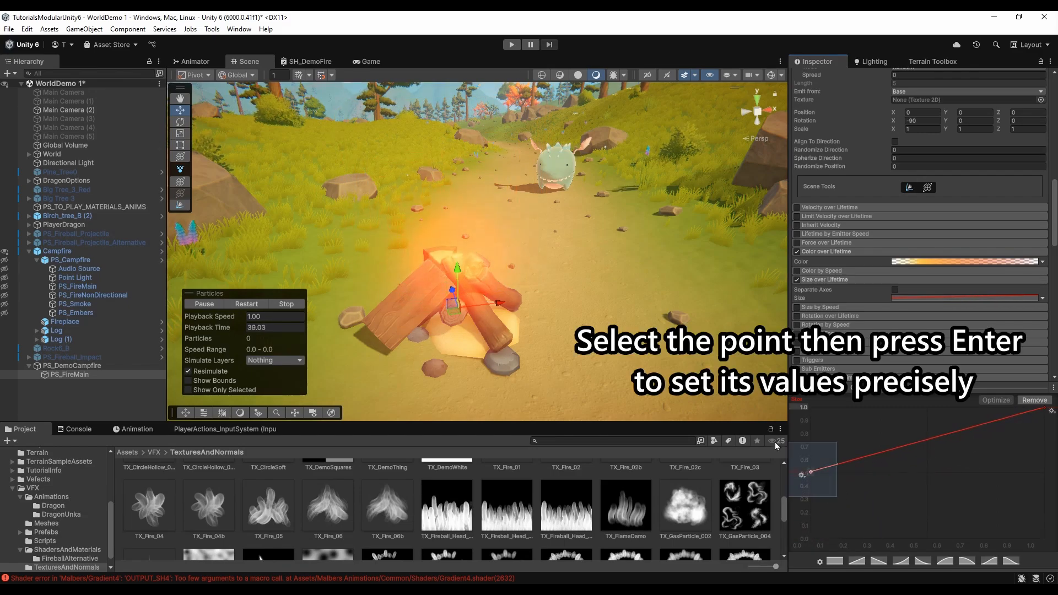
text(0.5)
key(Return)
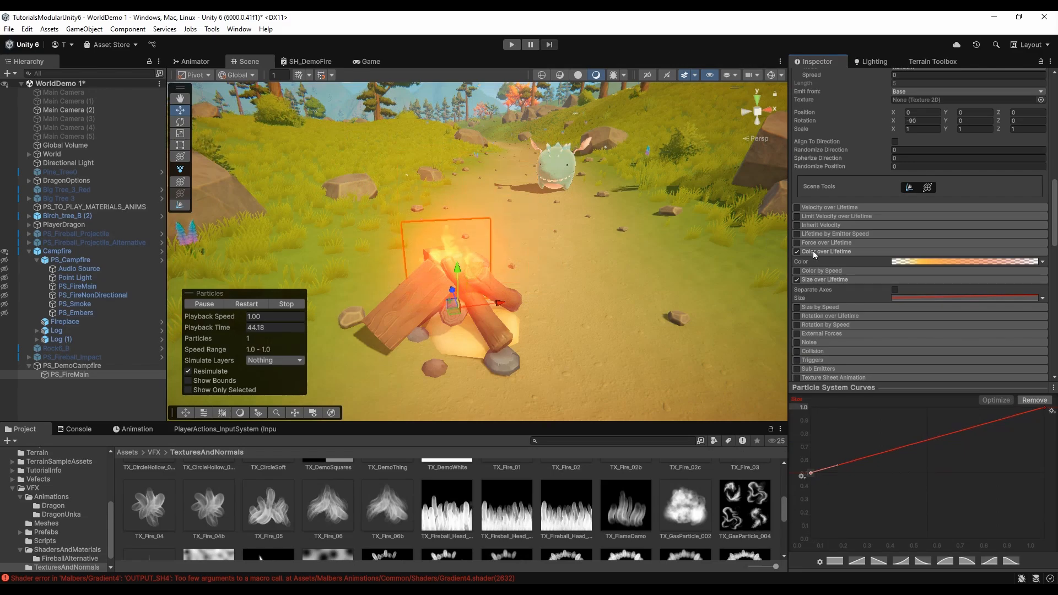
Restore PS_FireMain's emission Rate over Time to 5.5
scroll(852, 211, up, 10)
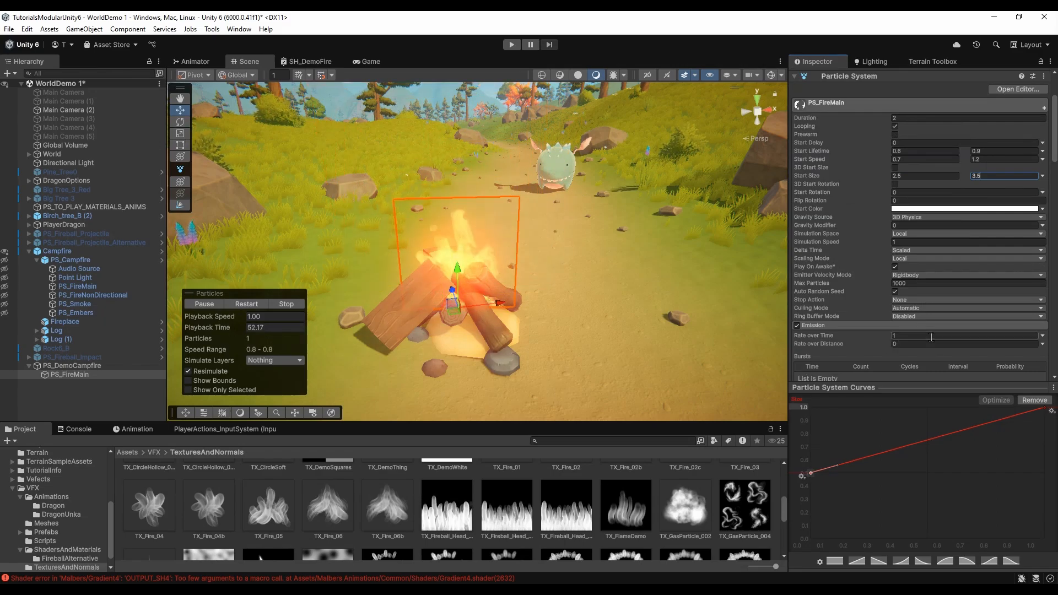
click(931, 337)
text(5.5)
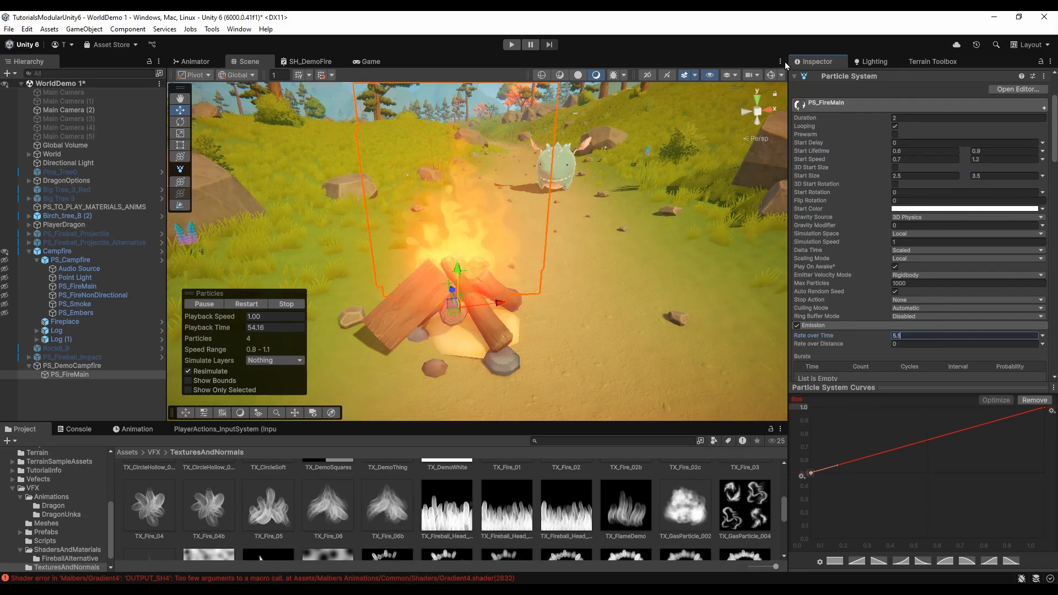
Turn off Selection Outline in the Scene view's gizmo settings
click(781, 75)
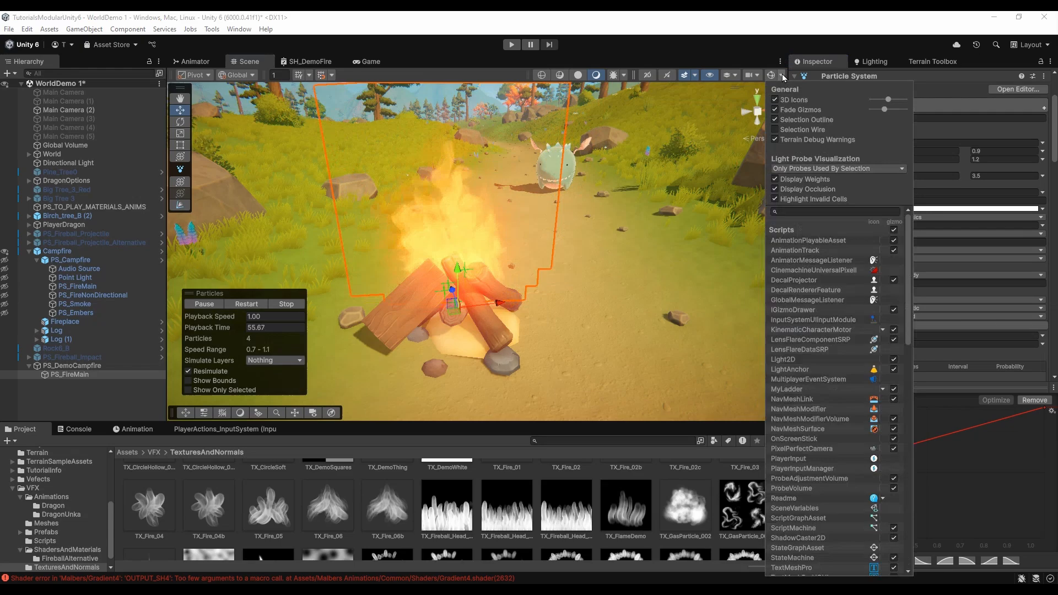
click(776, 120)
click(703, 17)
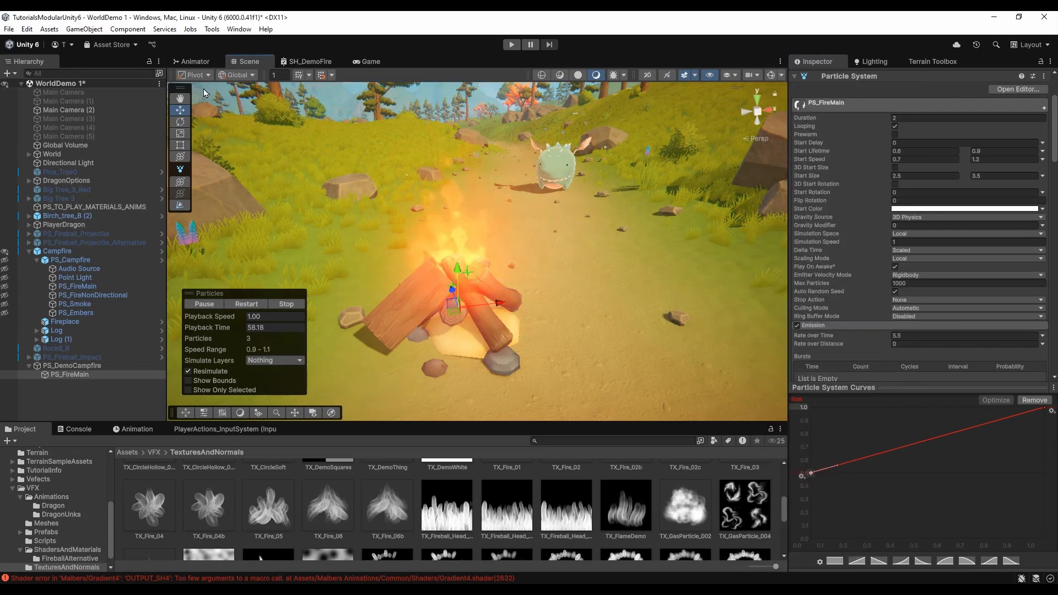
Turn off Visualize Pivot in PS_FireMain's Renderer module and restart the particle preview
scroll(929, 320, down, 15)
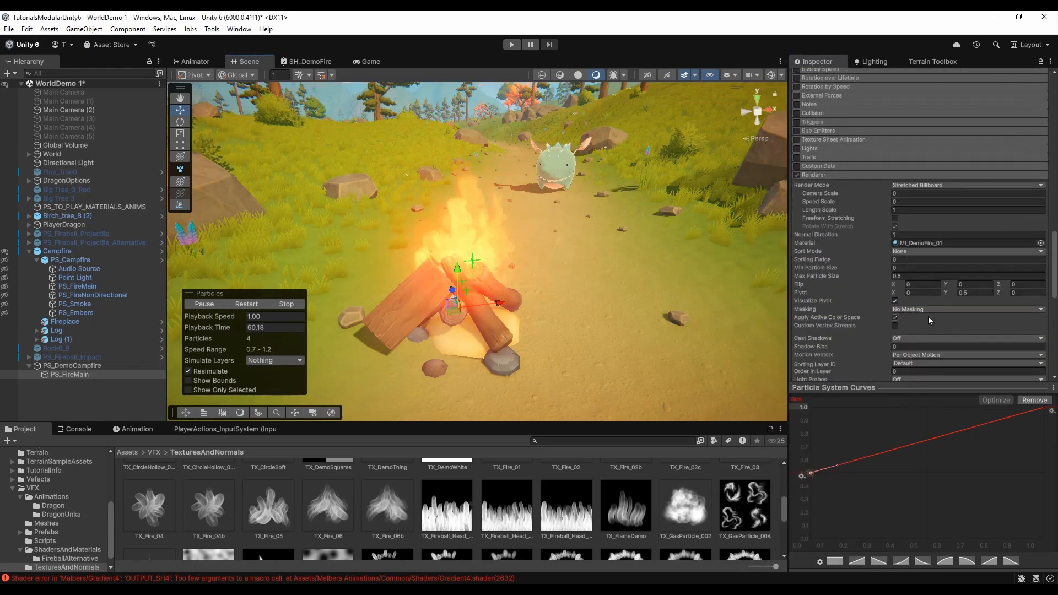
scroll(929, 320, down, 3)
click(894, 271)
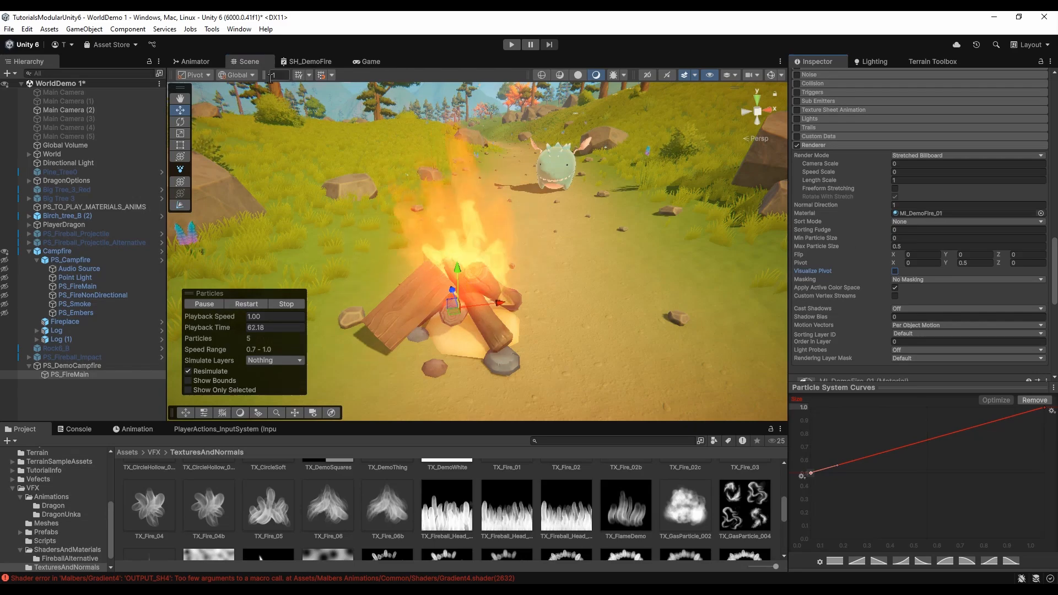
key(q)
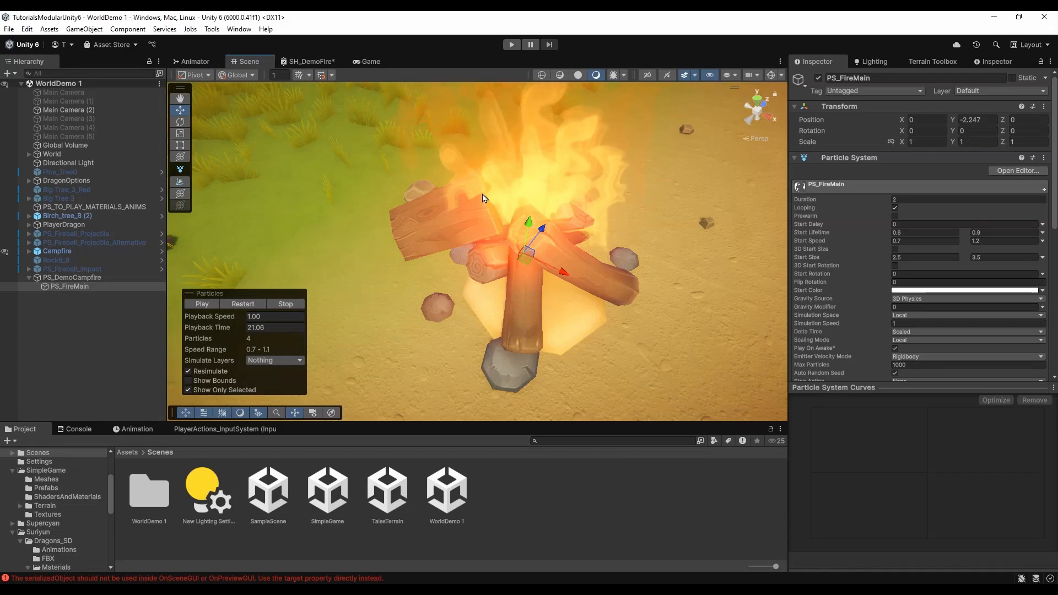
click(246, 304)
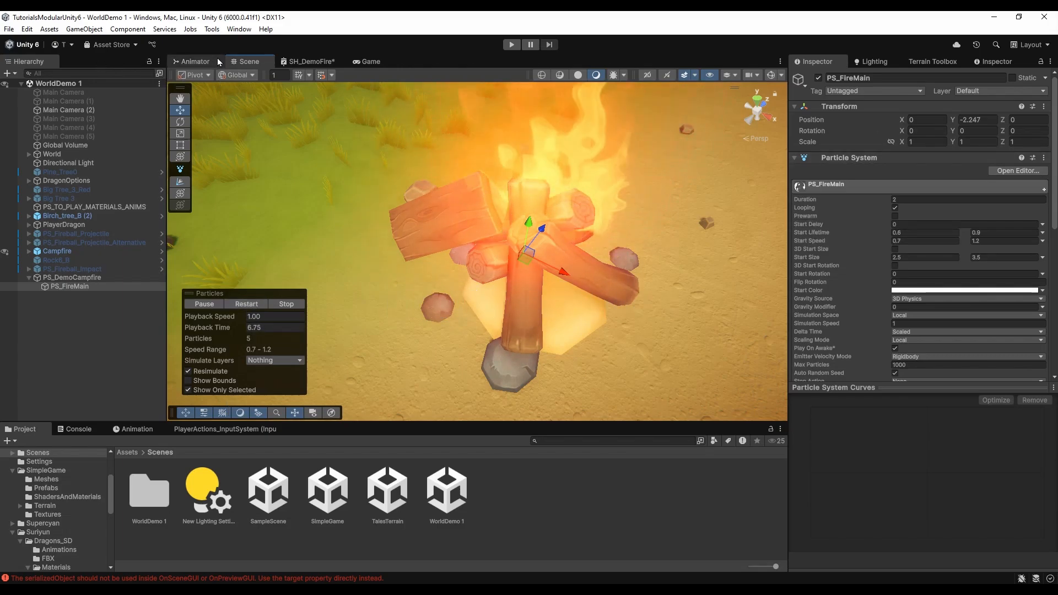
Create a shader Sub Graph named Sub_DemoDepthFade in the VFX ShadersAndMaterials folder
click(310, 65)
right_click(499, 534)
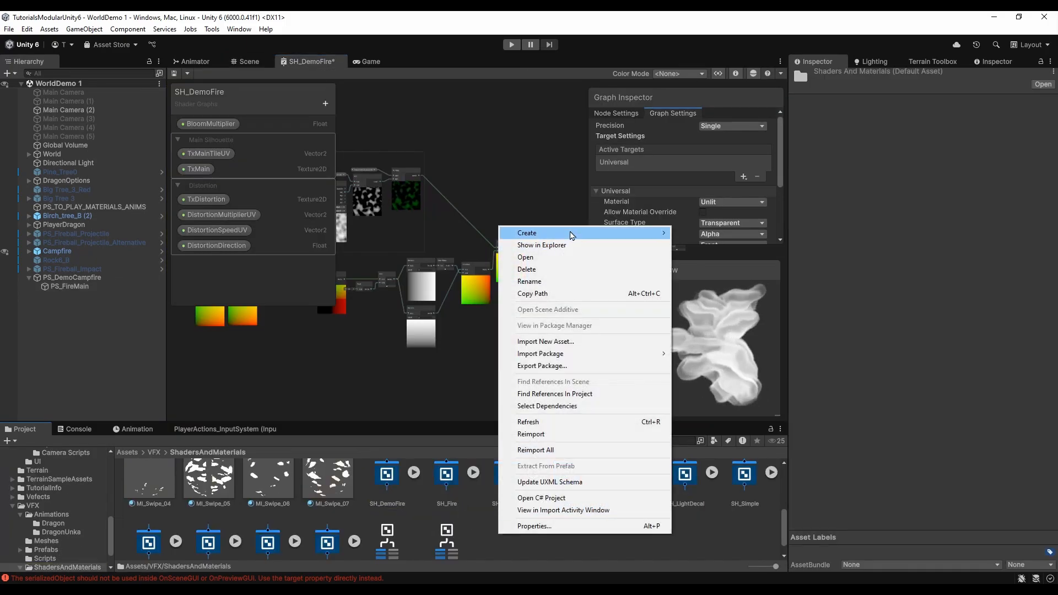
mouse_move(571, 235)
mouse_move(745, 346)
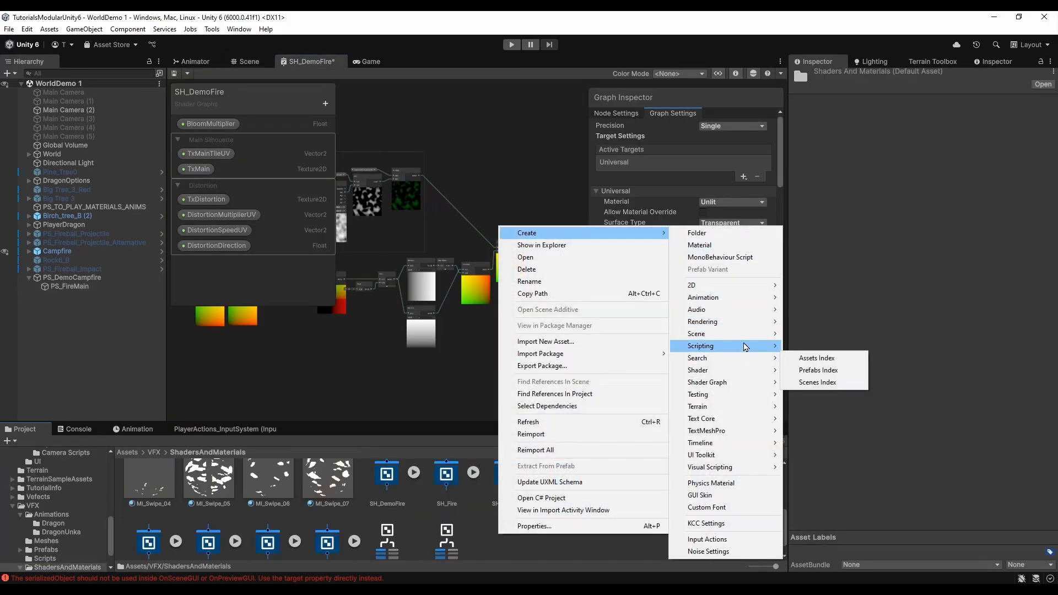
mouse_move(752, 384)
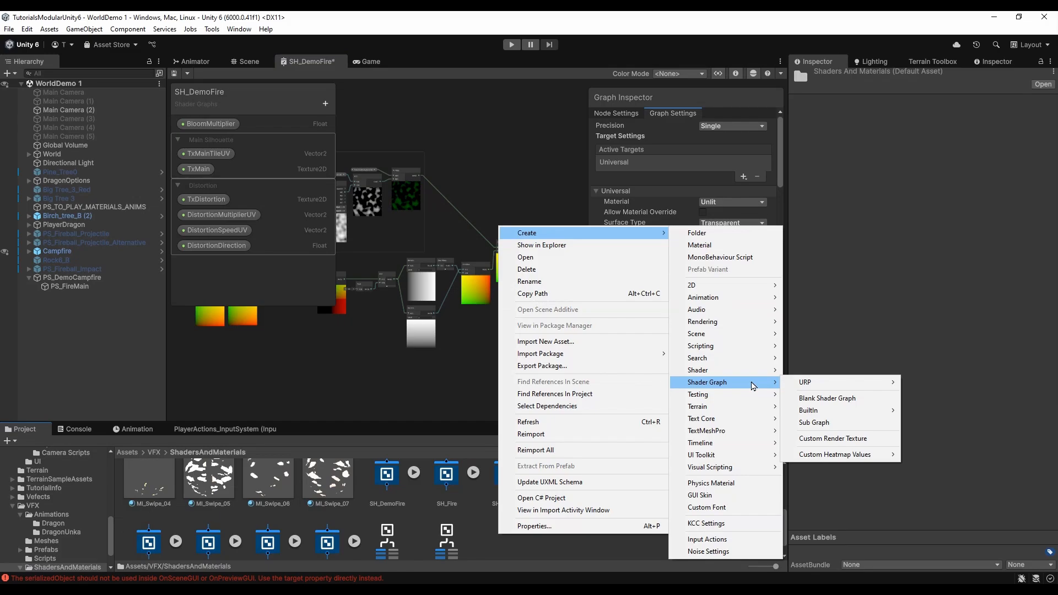
click(844, 423)
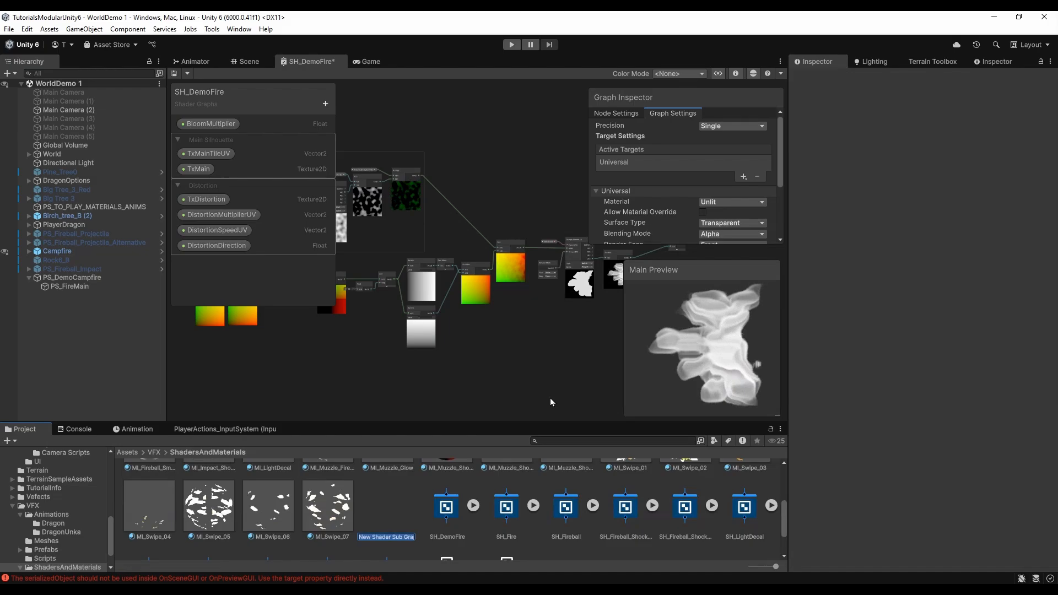
text(Sub_)
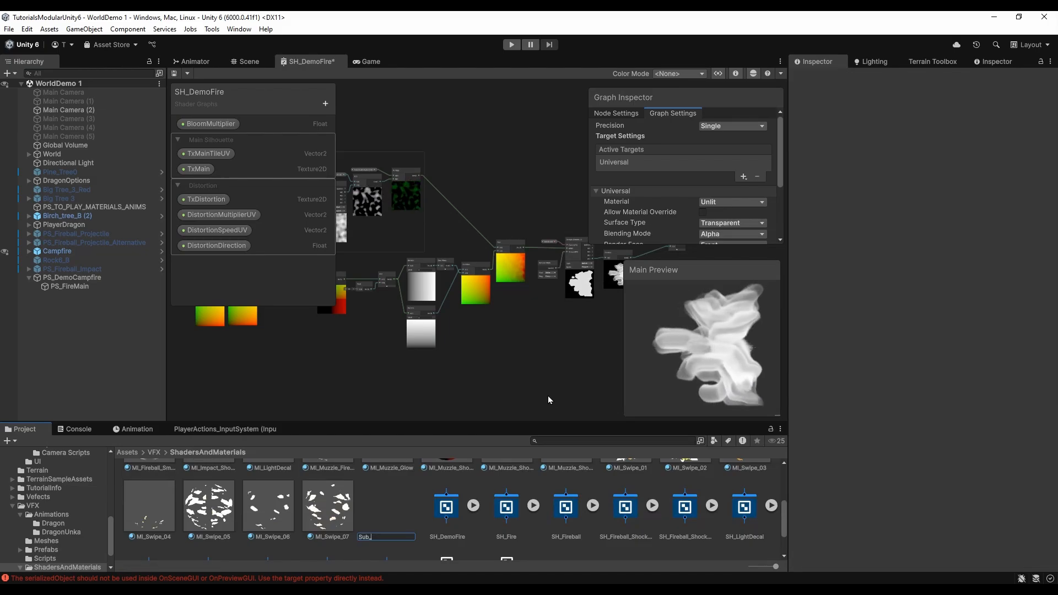
text(DemoDepthFade)
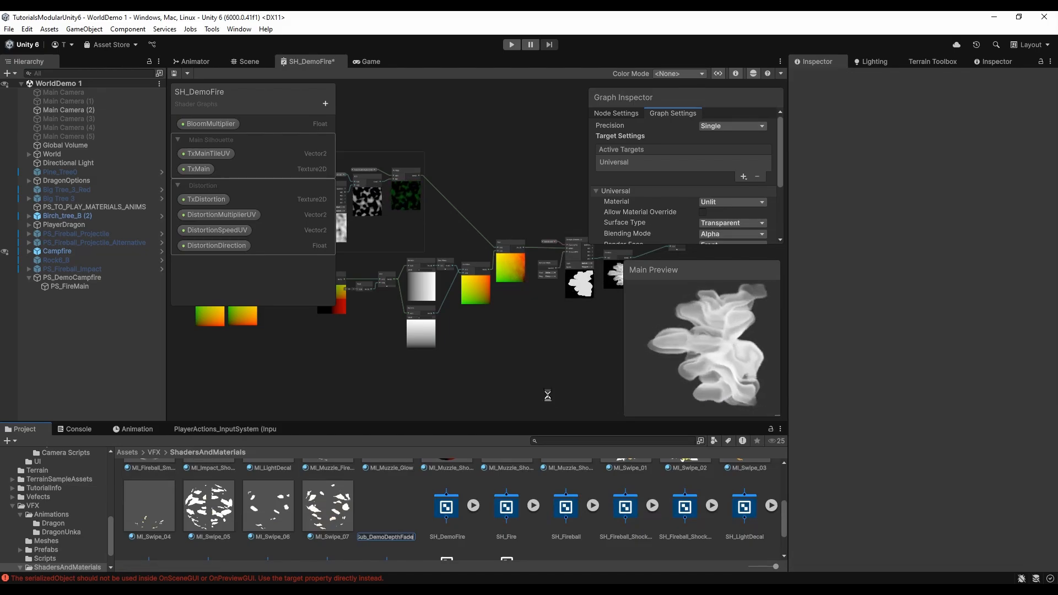
key(Return)
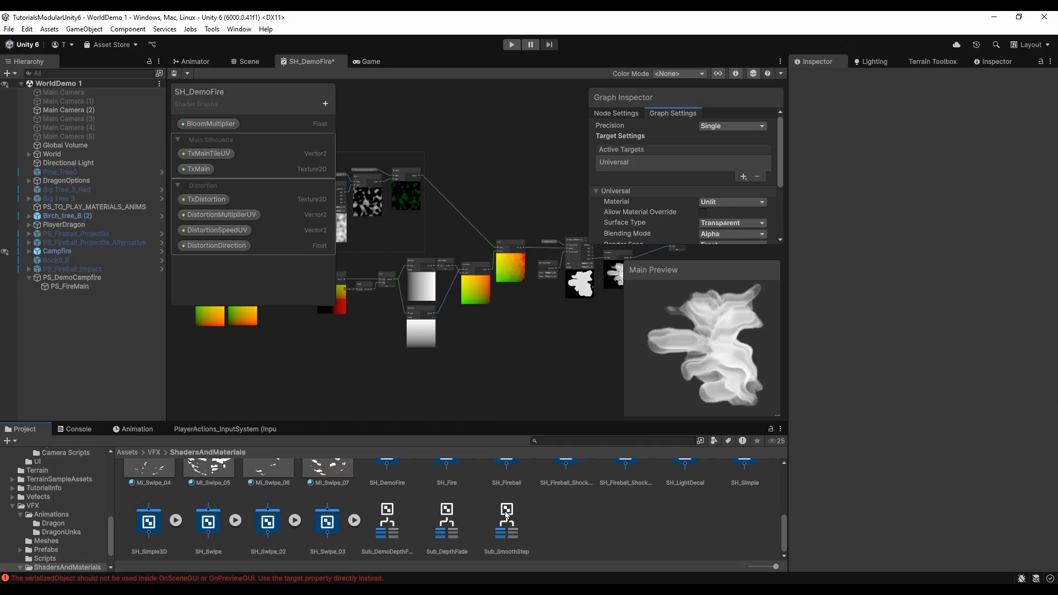
Open the Sub_DemoDepthFade sub graph and add a Scene Depth node with Eye sampling
double_click(383, 520)
right_click(306, 237)
click(318, 249)
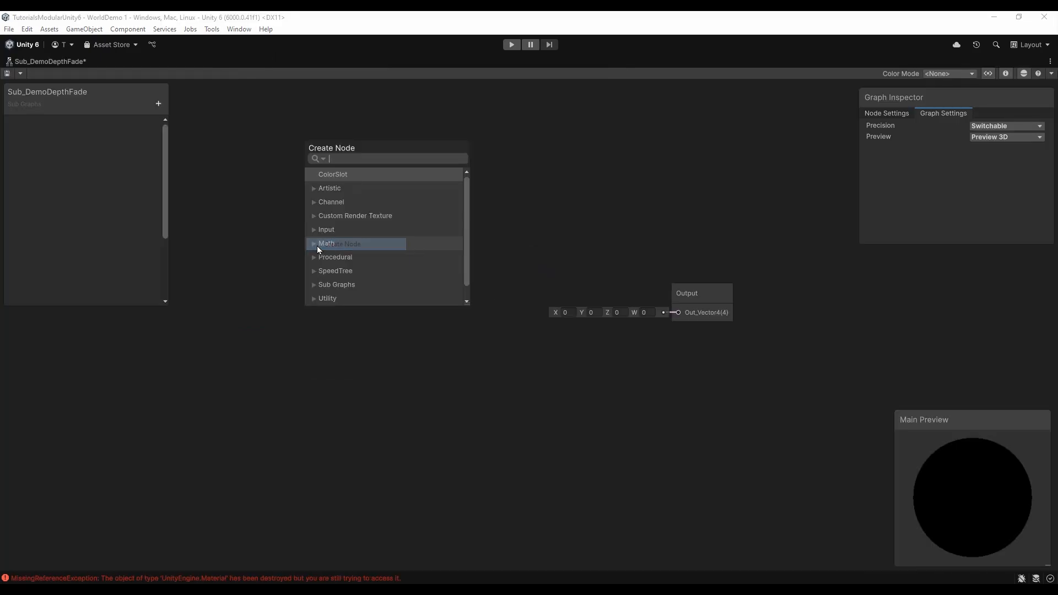
text(scene depth)
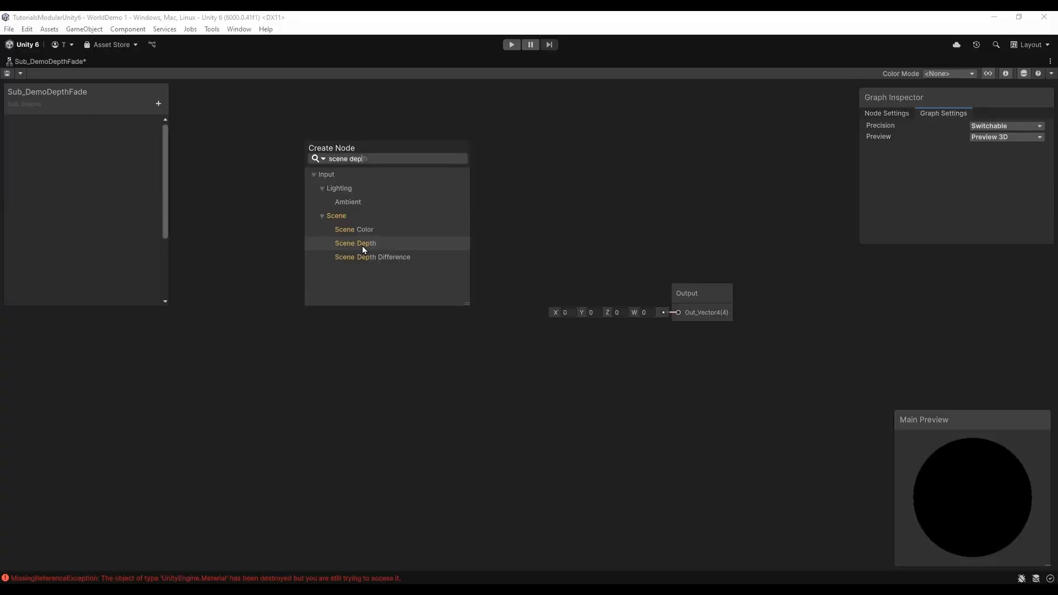
click(362, 246)
click(358, 299)
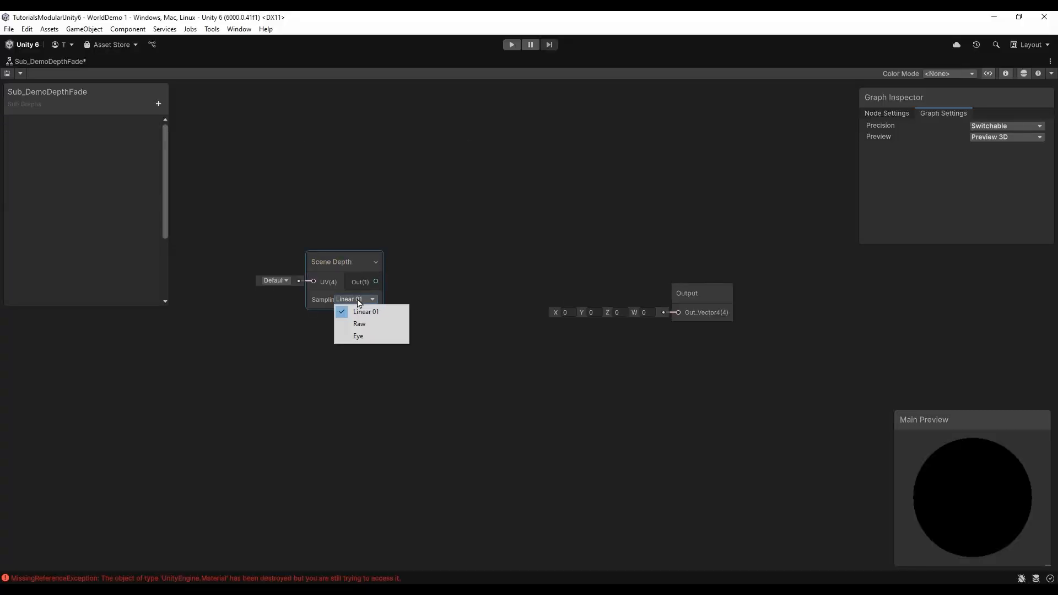
click(371, 337)
Add a Screen Position node in Raw mode and place it below the Scene Depth node
right_click(260, 354)
click(285, 358)
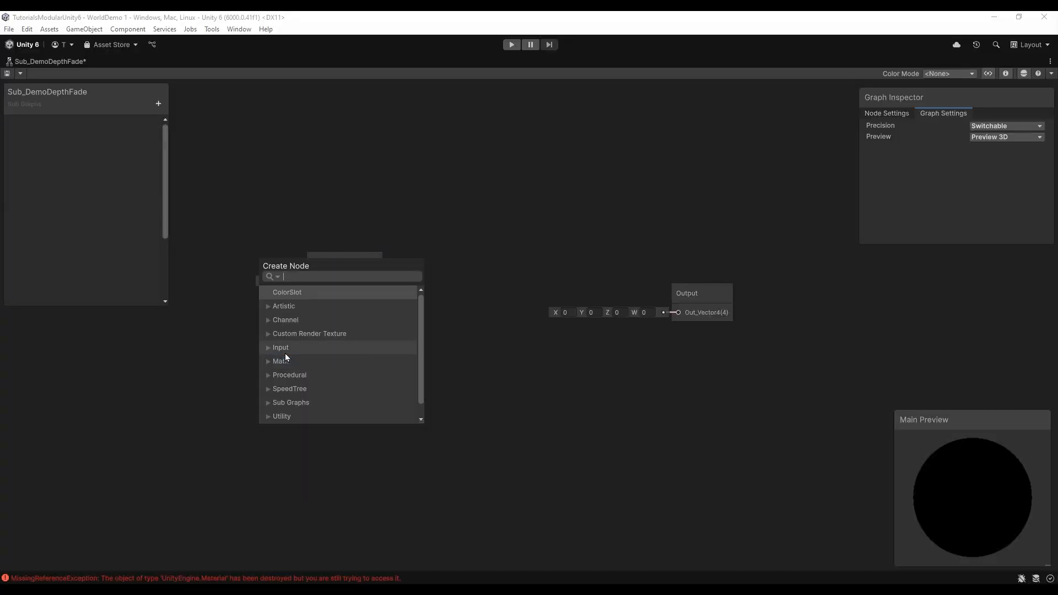
text(screen po)
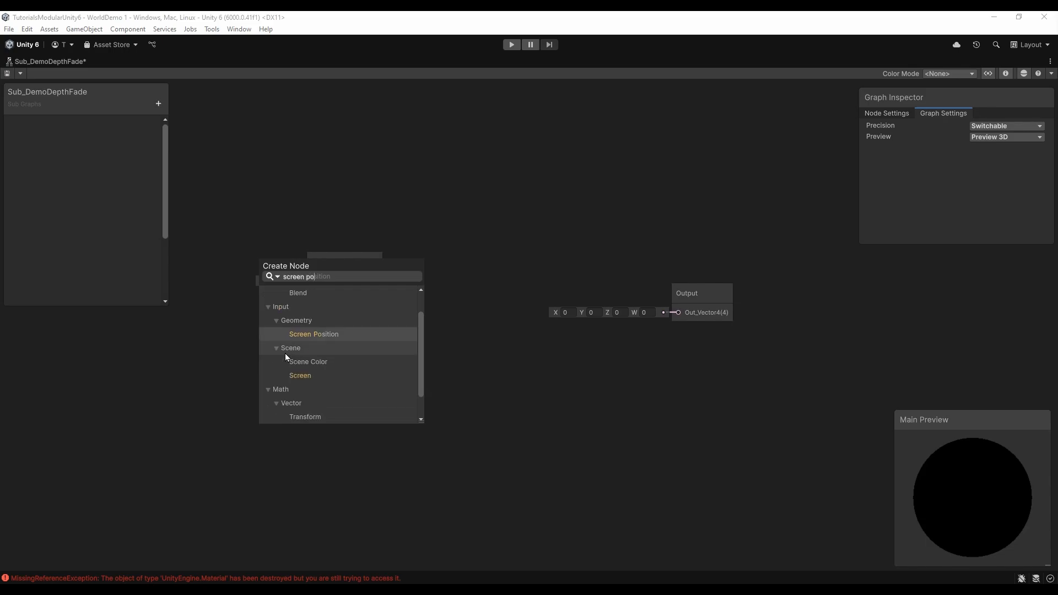
click(322, 333)
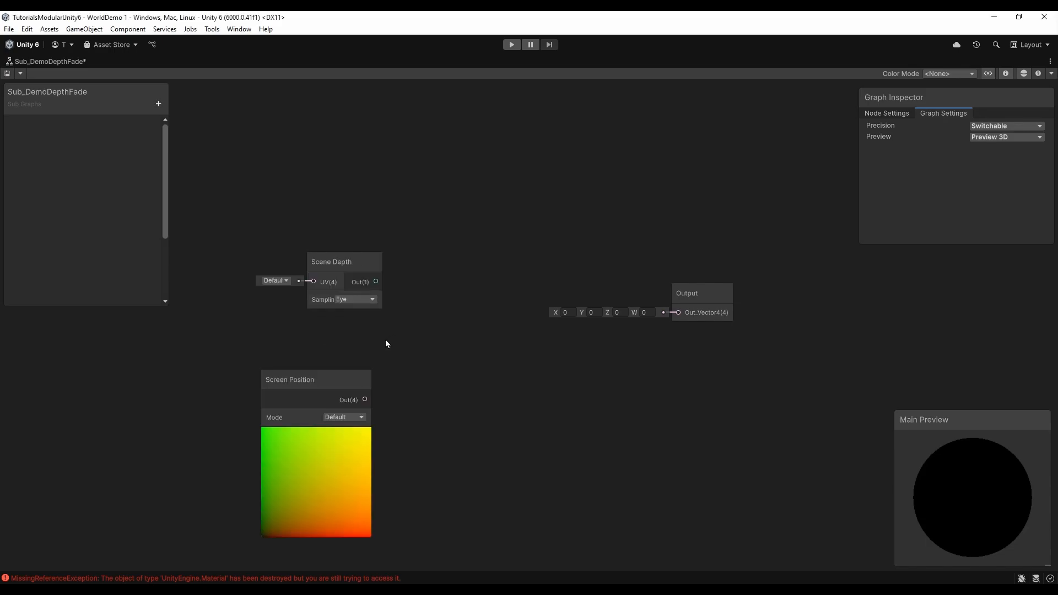
click(345, 423)
click(361, 441)
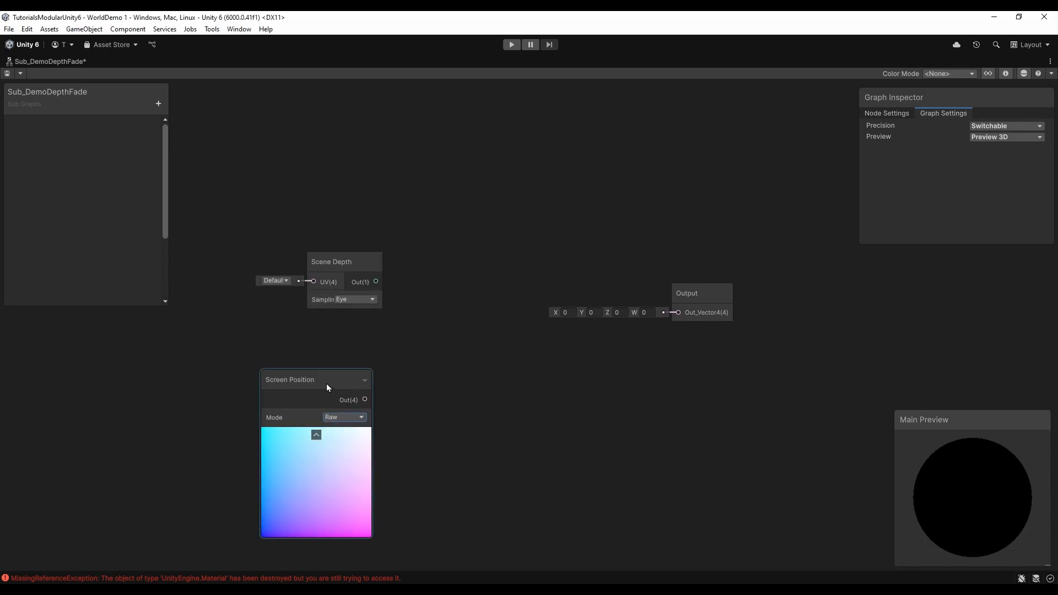
drag(326, 384, 327, 427)
Add a Subtract node with the Scene Depth output connected to its A input
drag(375, 281, 412, 304)
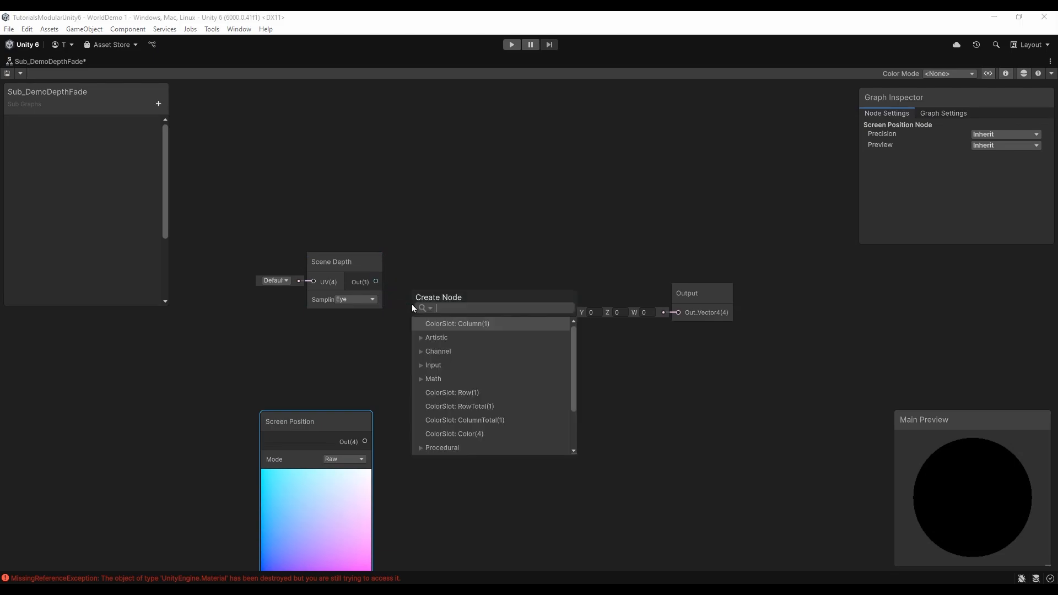
text(subtract)
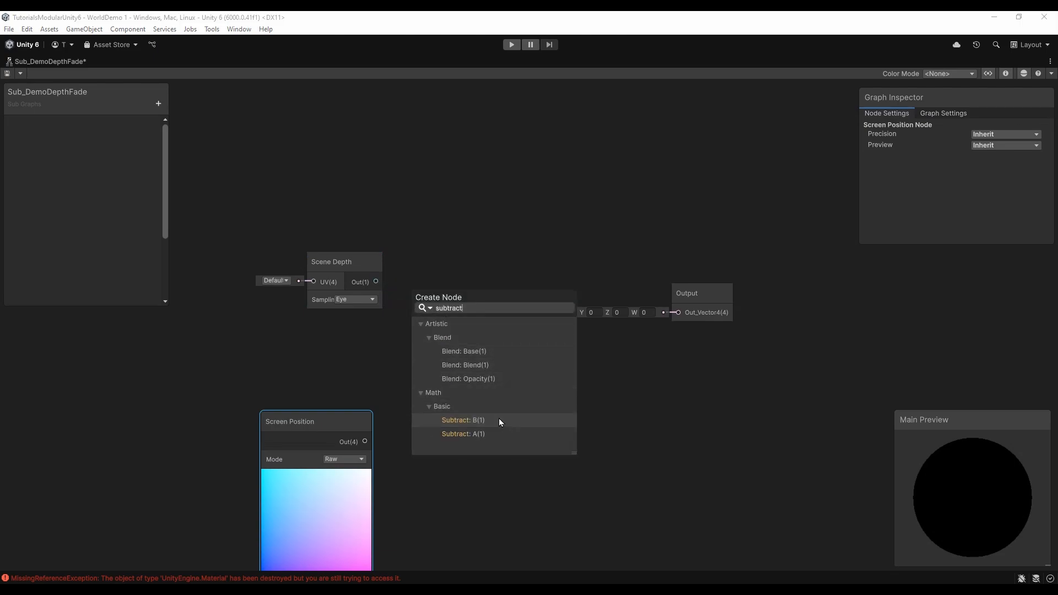
click(484, 435)
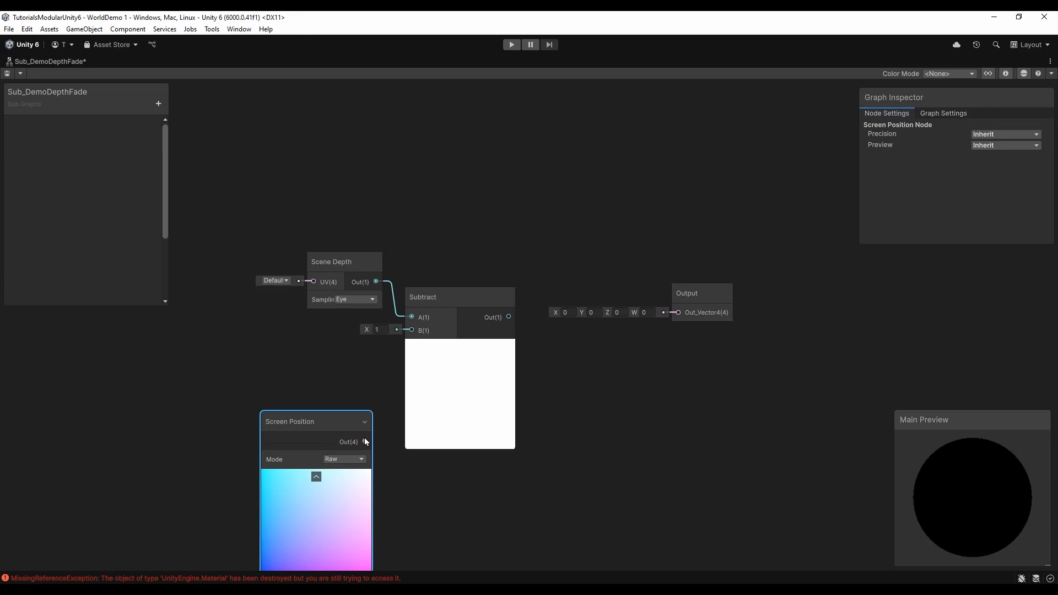
Add a Split node fed by Screen Position and connect its A channel to Subtract's B input
mouse_move(352, 438)
mouse_down()
mouse_move(289, 441)
mouse_move(332, 438)
mouse_up()
text(split)
key(Return)
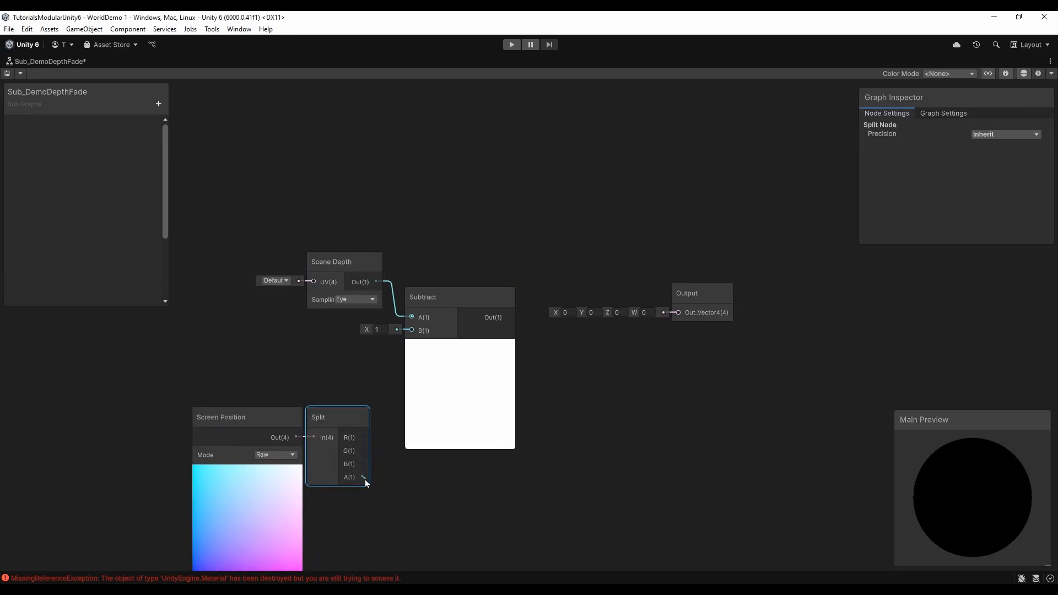
drag(363, 478, 413, 331)
Move the connected node group farther away from the Output node and collapse the Subtract node's preview
drag(248, 417, 241, 417)
drag(240, 243, 484, 463)
drag(458, 296, 397, 305)
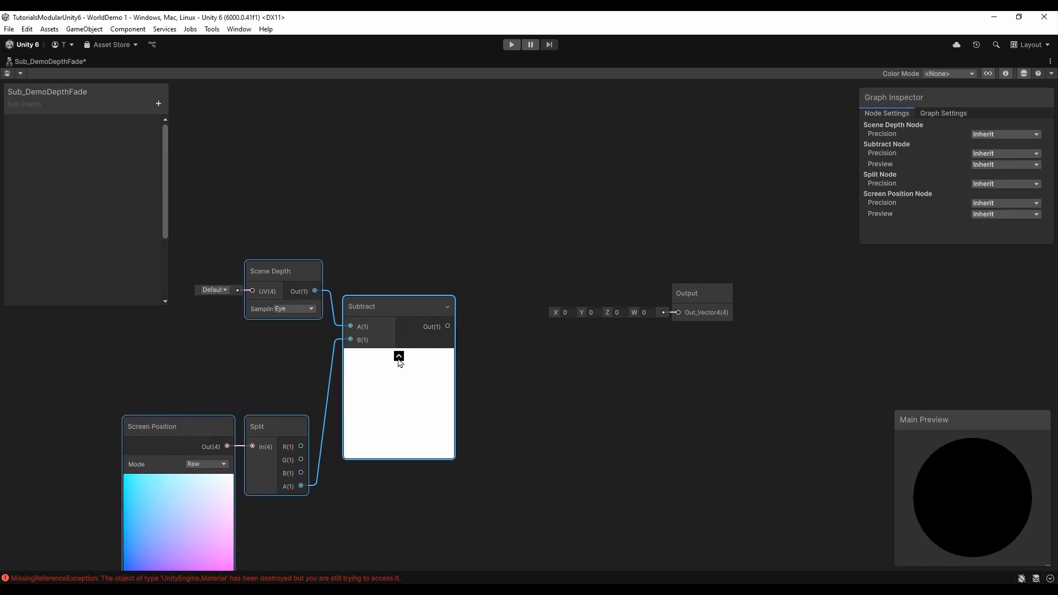
click(399, 357)
click(299, 373)
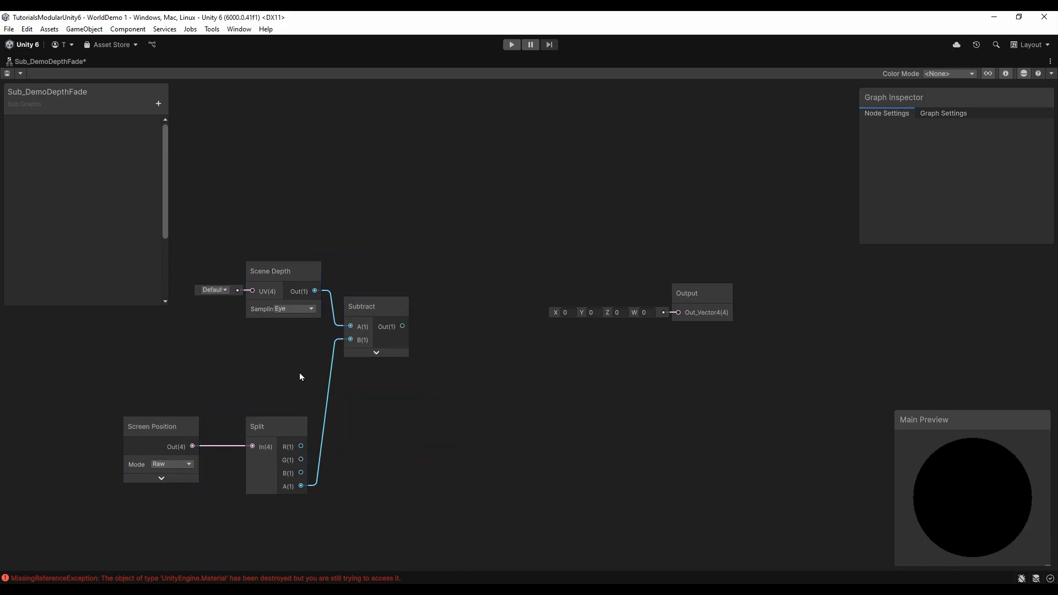
click(161, 479)
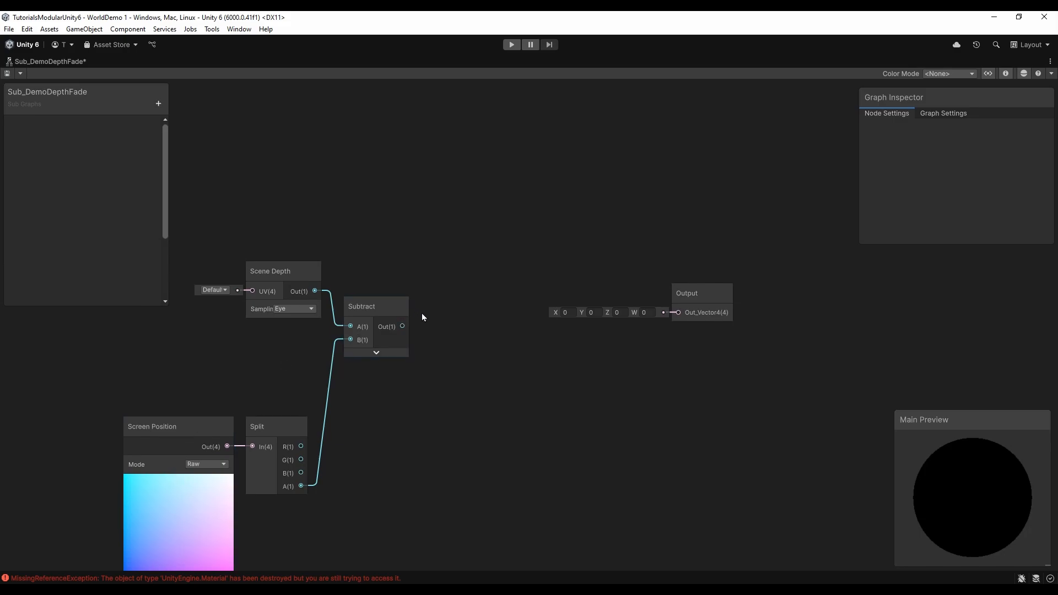
Add a Float property named DepthFadeMultiplier and place its node in the graph above Subtract
click(158, 103)
click(194, 124)
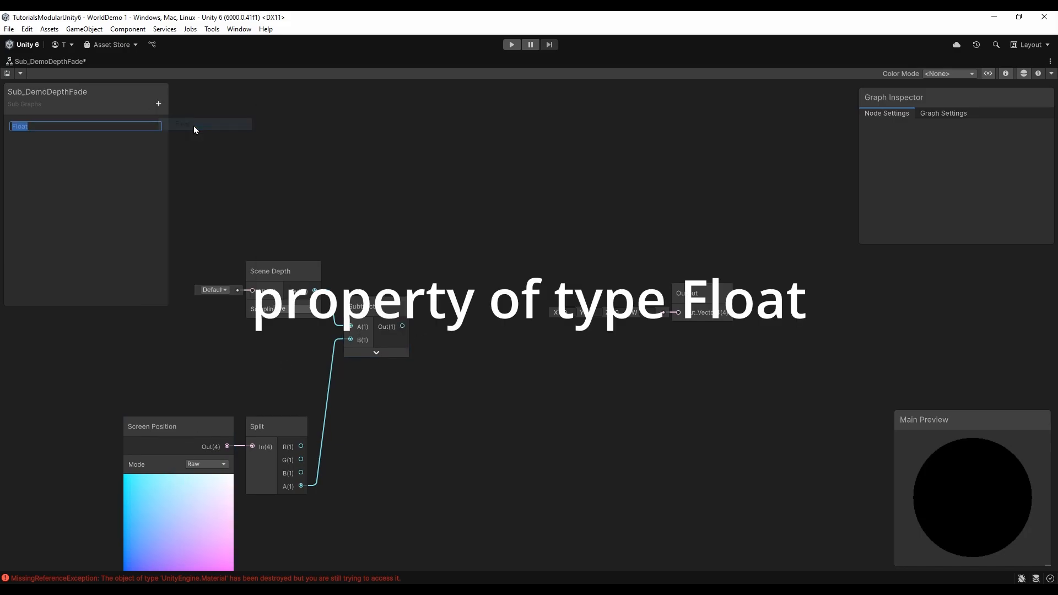
text(Depth)
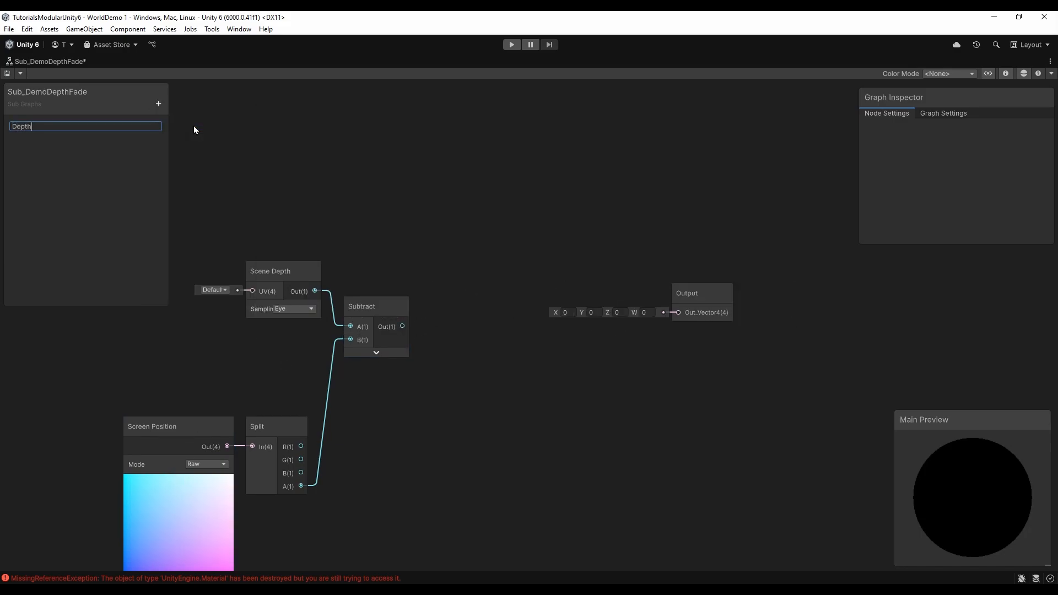
text(FadeMultiplier)
key(Return)
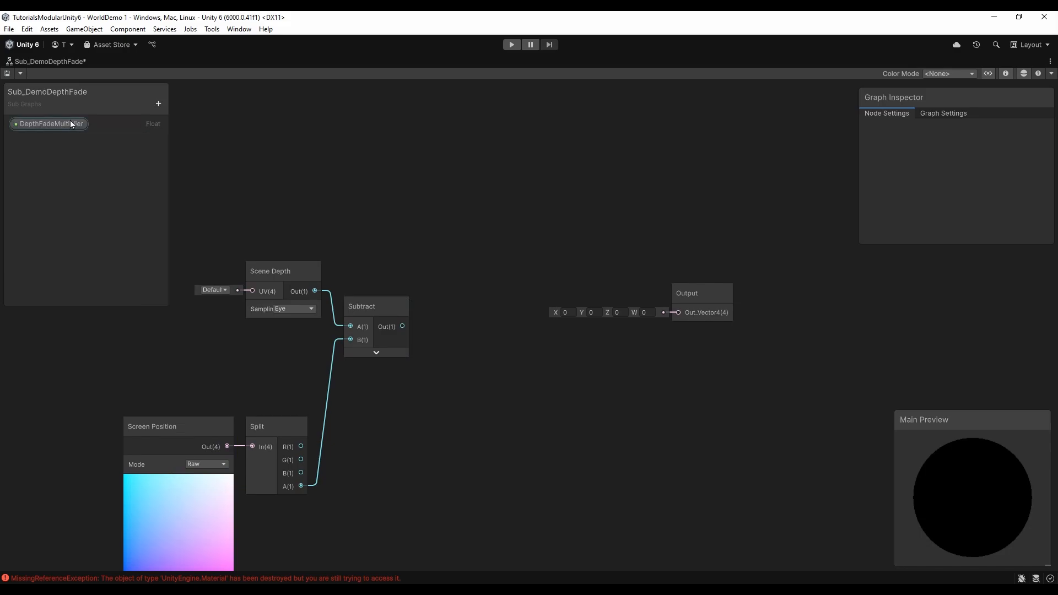
drag(71, 123, 395, 276)
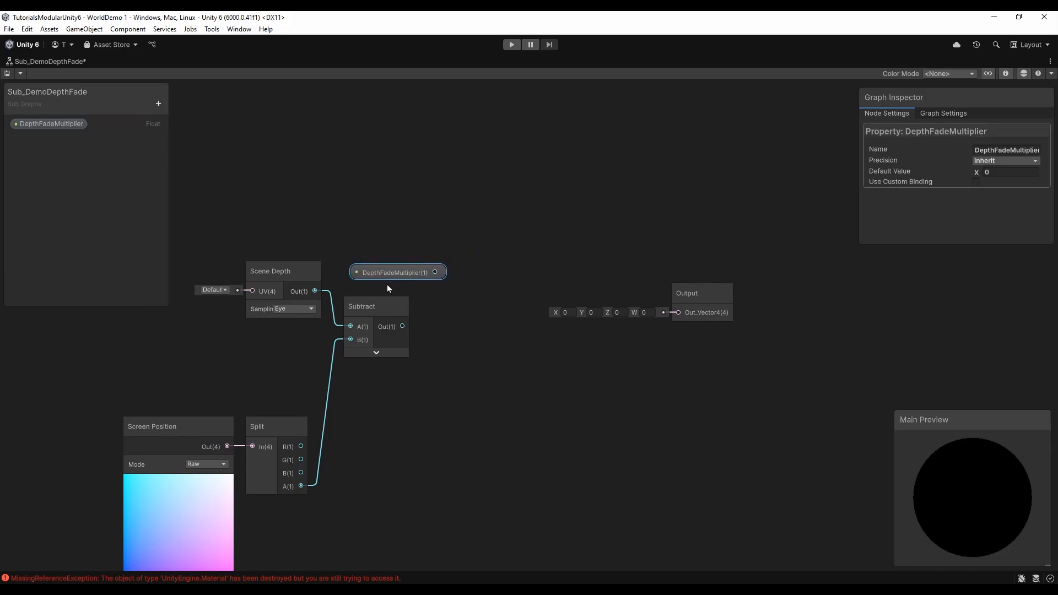
Add a Multiply node and connect DepthFadeMultiplier to its A input and the Subtract result to its B input
right_click(478, 294)
click(485, 301)
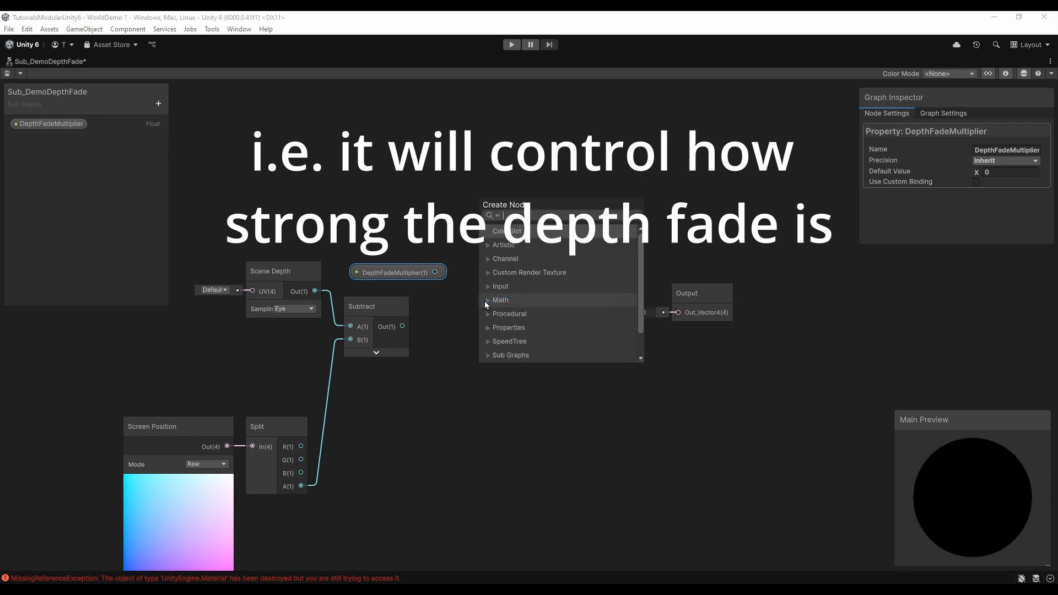
text(mul)
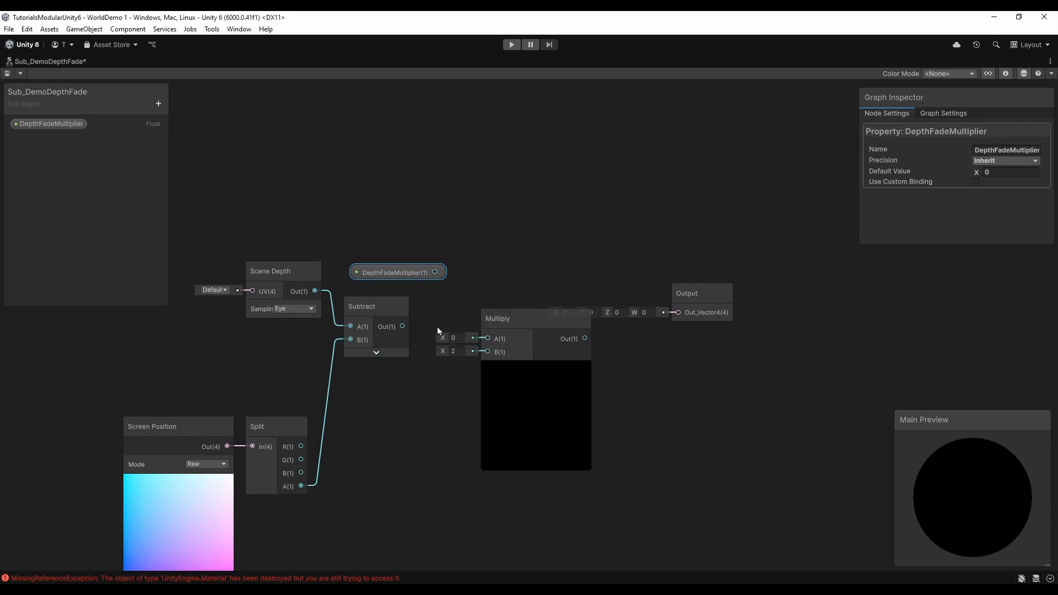
drag(506, 321, 501, 309)
drag(410, 327, 477, 339)
drag(435, 272, 484, 325)
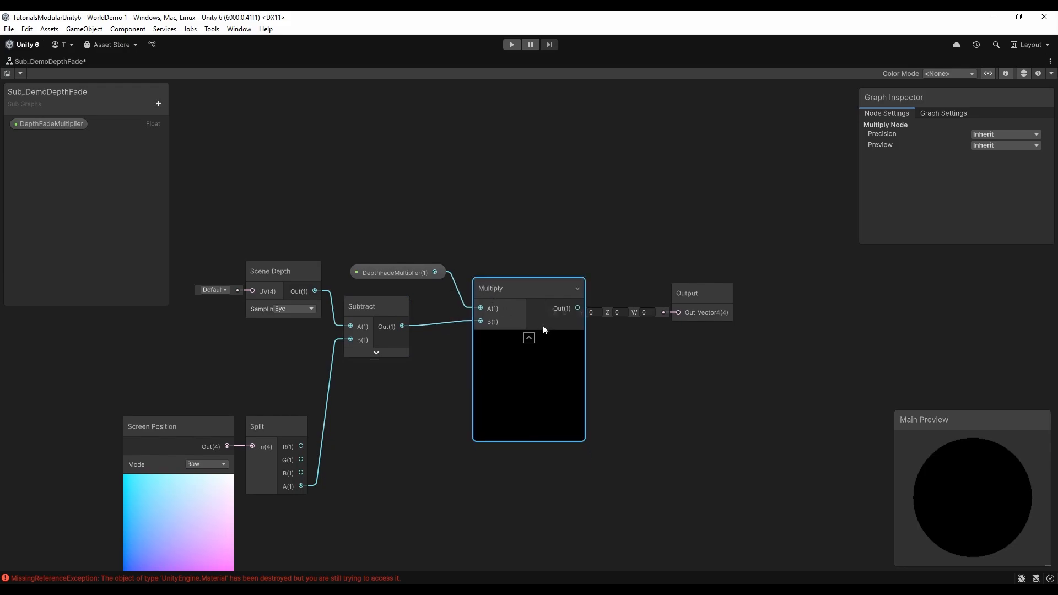
Connect the Multiply result to the Output node and change that output's type to Float
drag(576, 308, 678, 313)
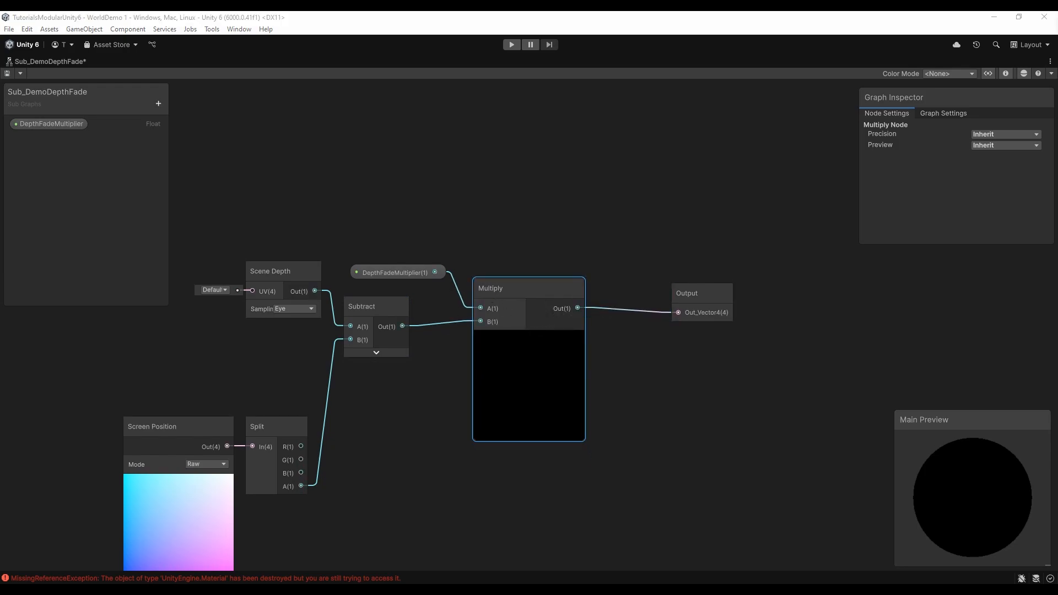
click(700, 297)
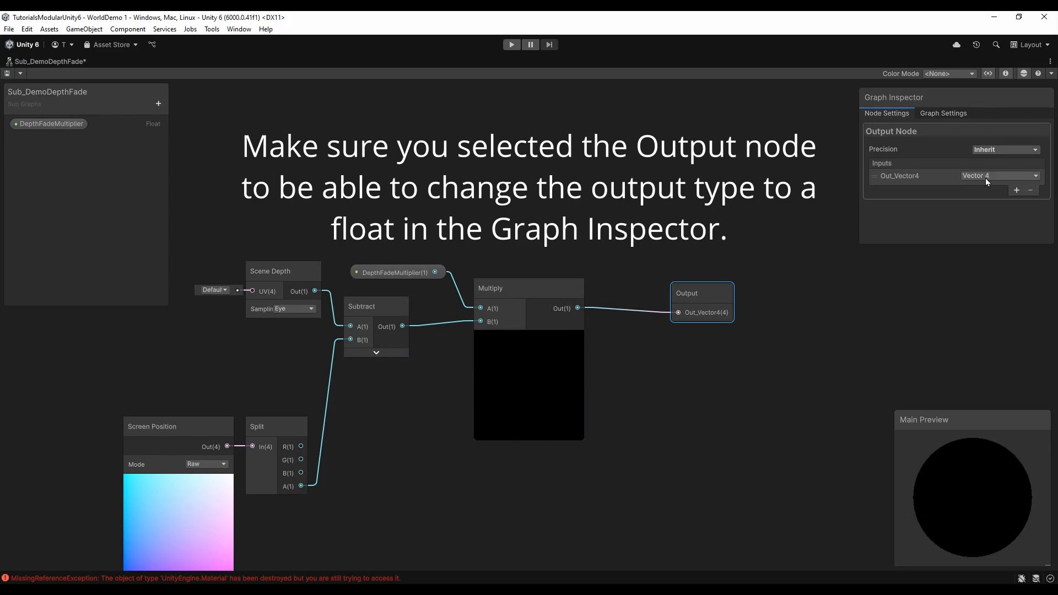
click(985, 177)
click(974, 334)
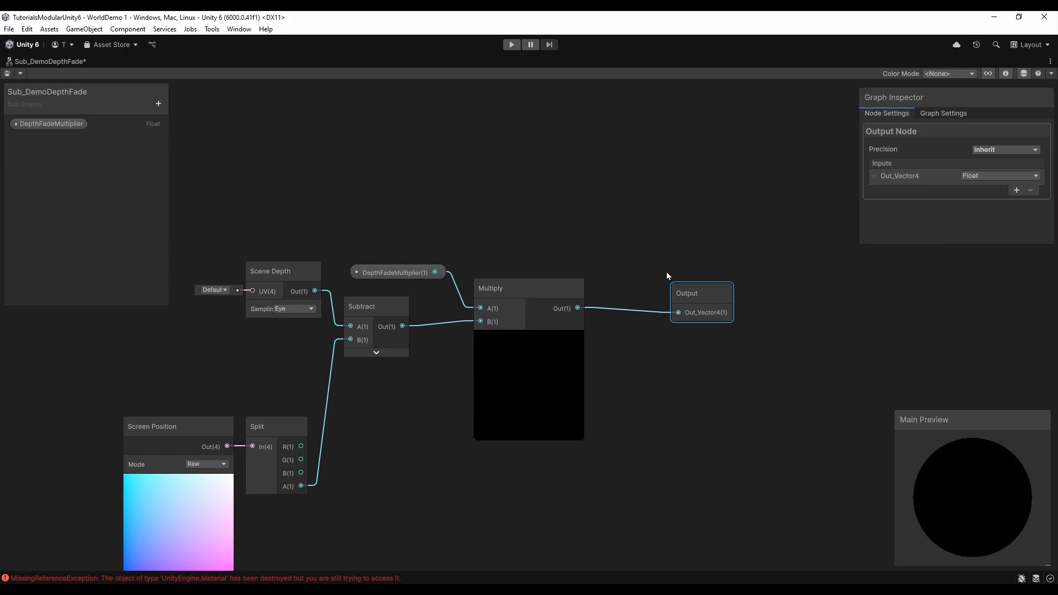
Move the Output node closer to Multiply and rename its Out_Vector4 slot to Out_Float
drag(688, 303, 638, 300)
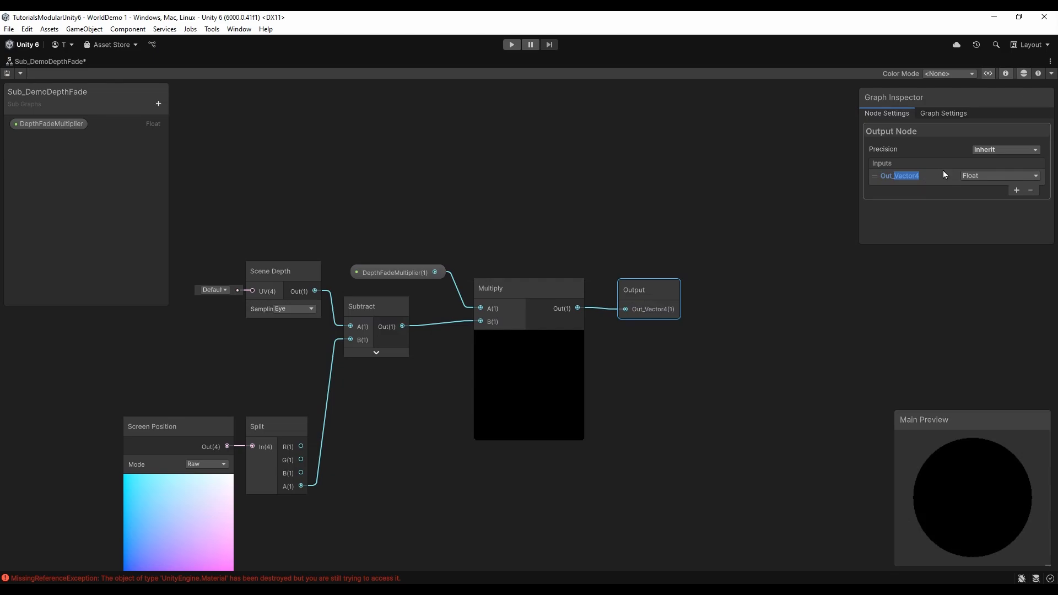
text(Float)
key(Return)
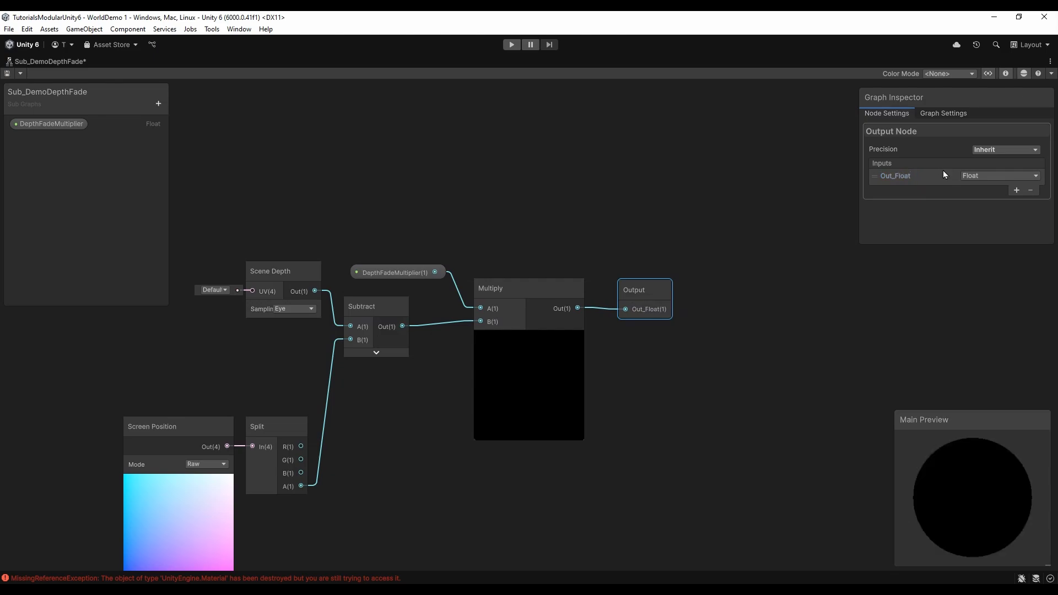
Set the default value of the DepthFadeMultiplier property to 1
middle_drag(468, 195, 547, 170)
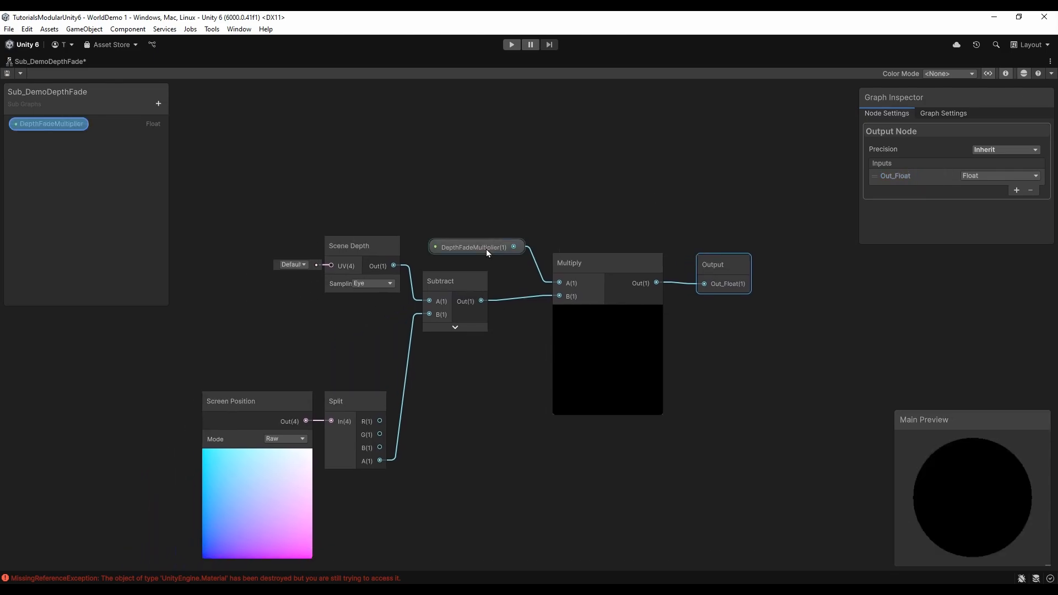
click(486, 249)
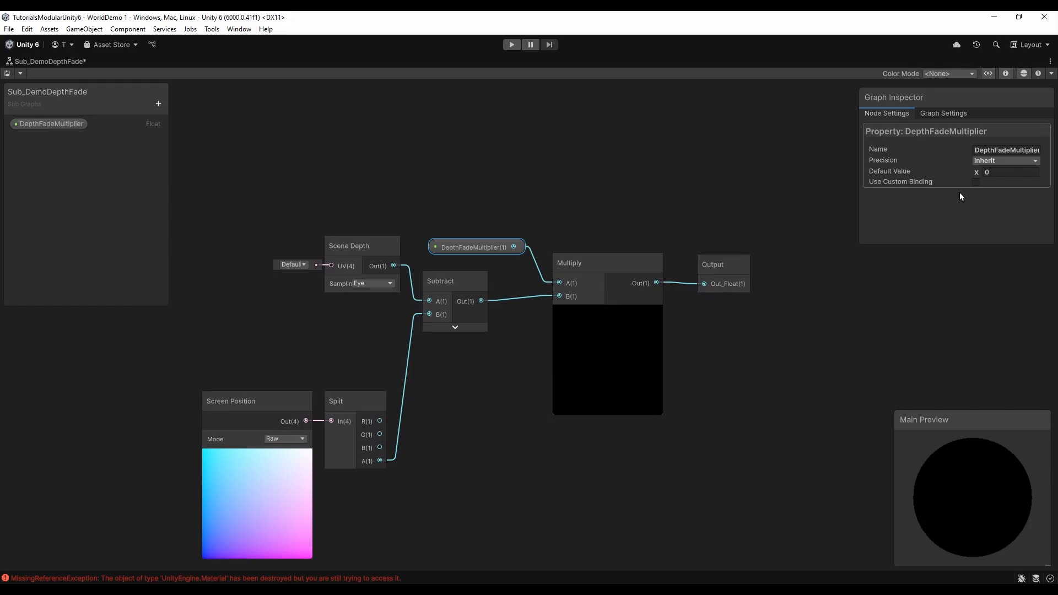
click(995, 172)
text(1)
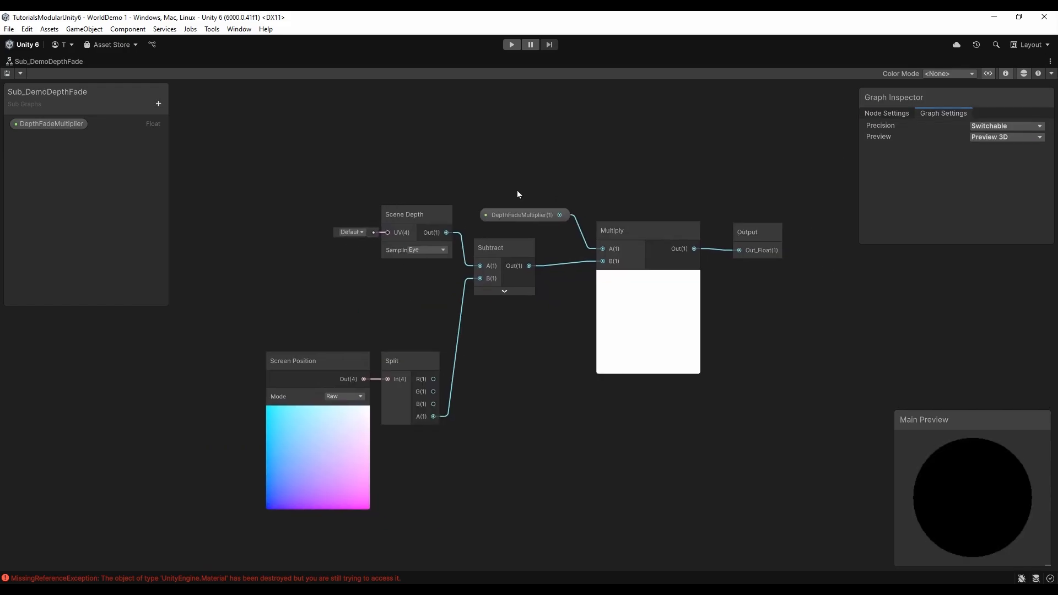
Space the Scene Depth node apart from the others and add a sticky note titled Scene Depth explaining what its Eye sampling gives
drag(517, 190, 638, 319)
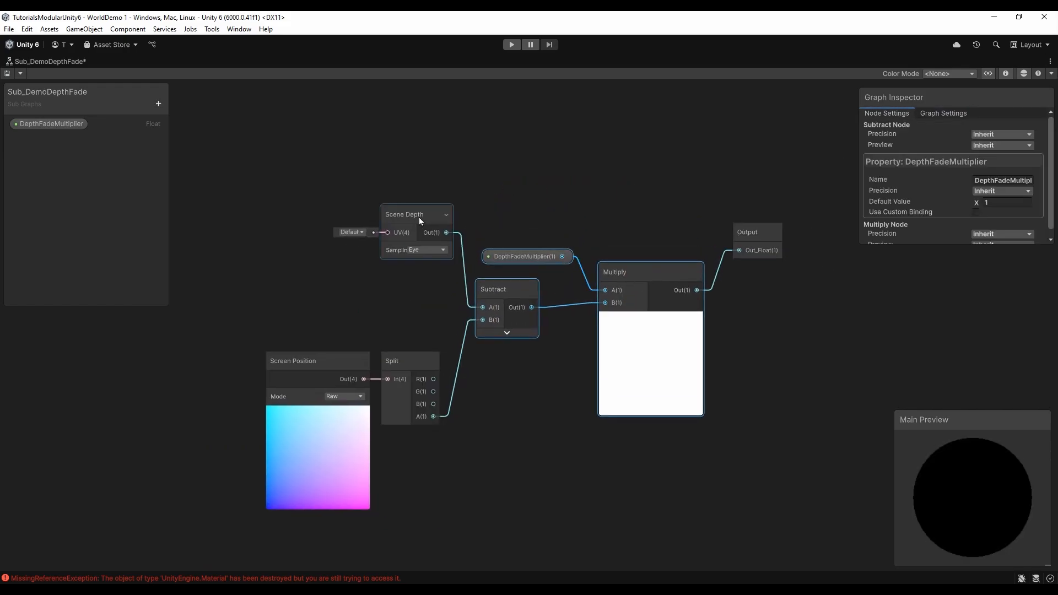
drag(419, 217, 399, 226)
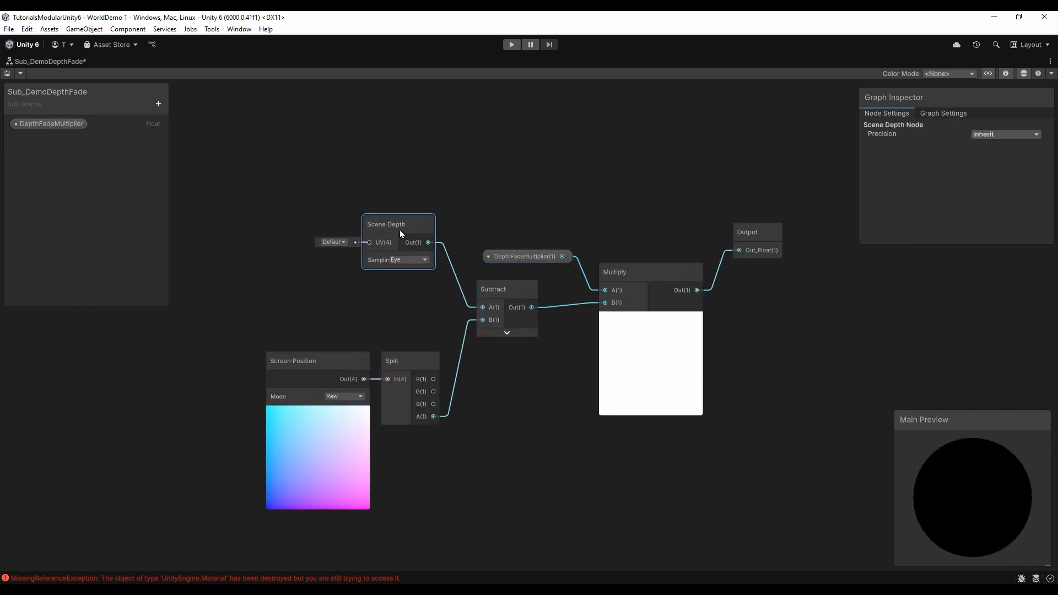
right_click(340, 144)
click(368, 156)
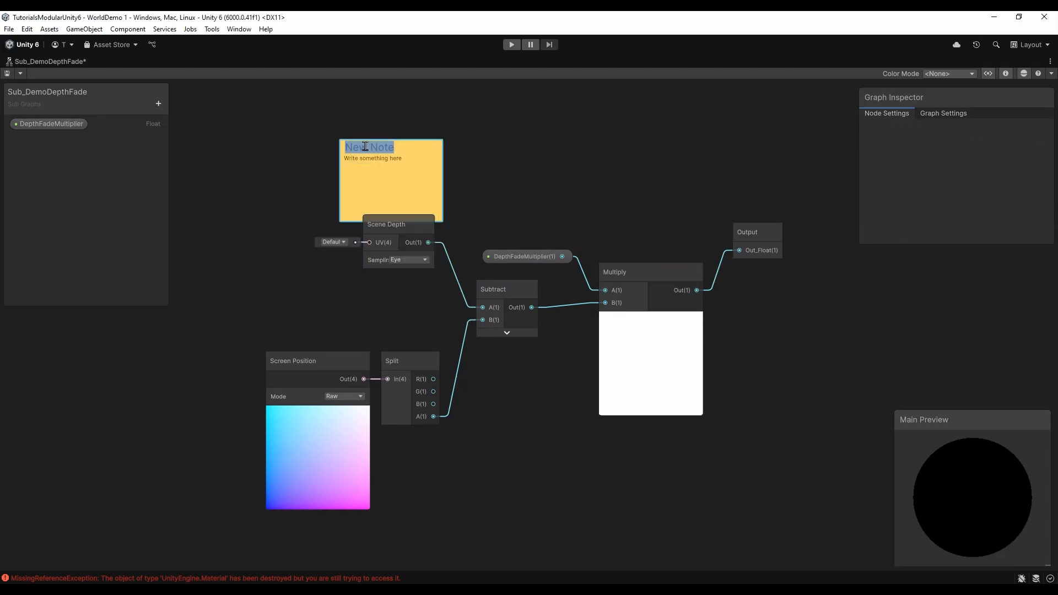
text(Scene Depth)
click(401, 159)
text(Se)
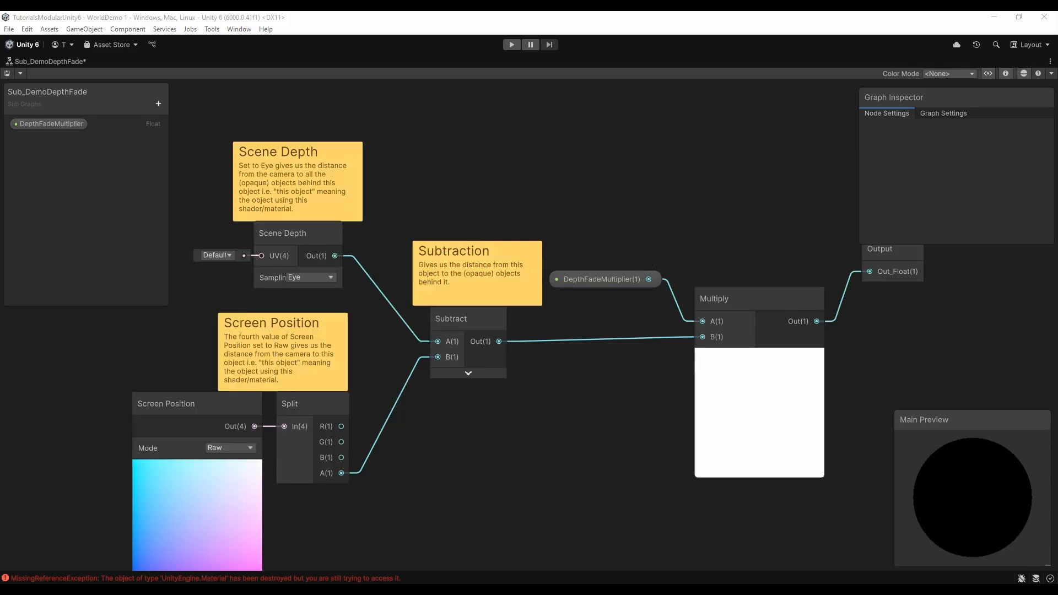
Move the Output node closer to Multiply so their connection runs straight
click(727, 290)
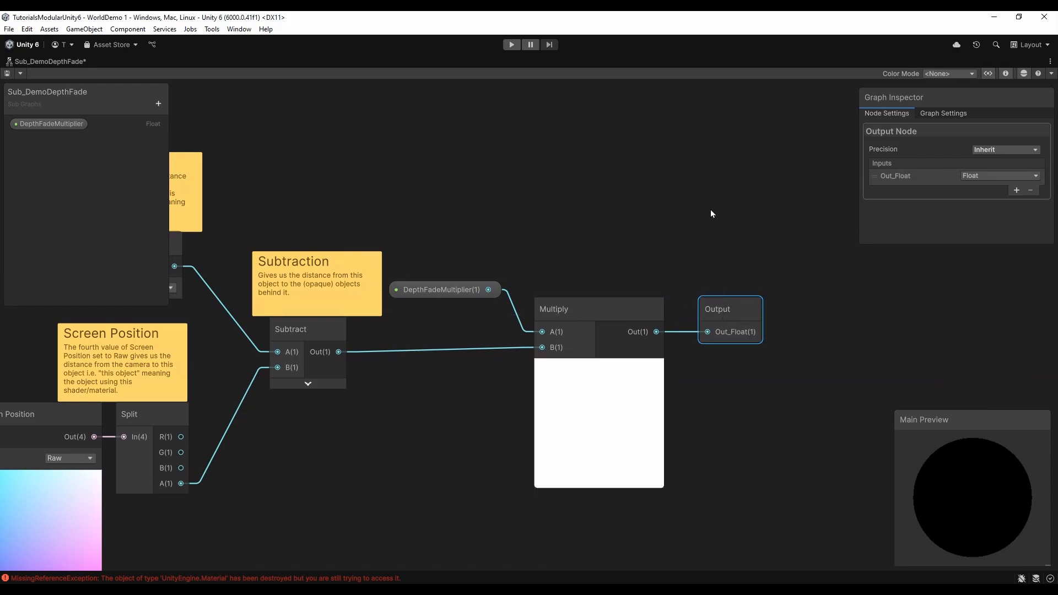
right_click(706, 166)
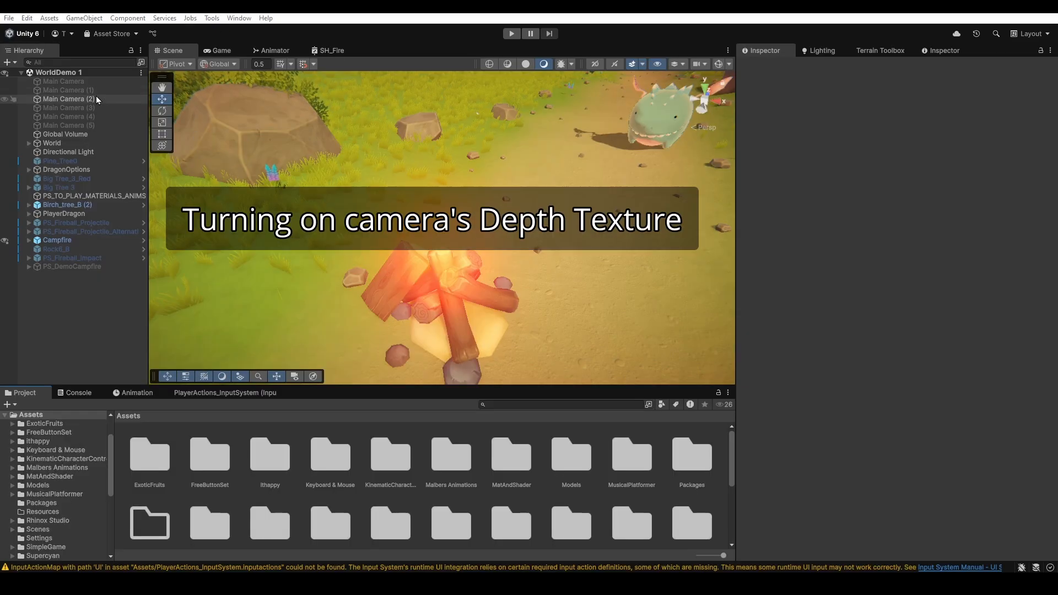
Set the Depth Texture of Main Camera (2) to Use settings from Render Pipeline Asset
click(95, 98)
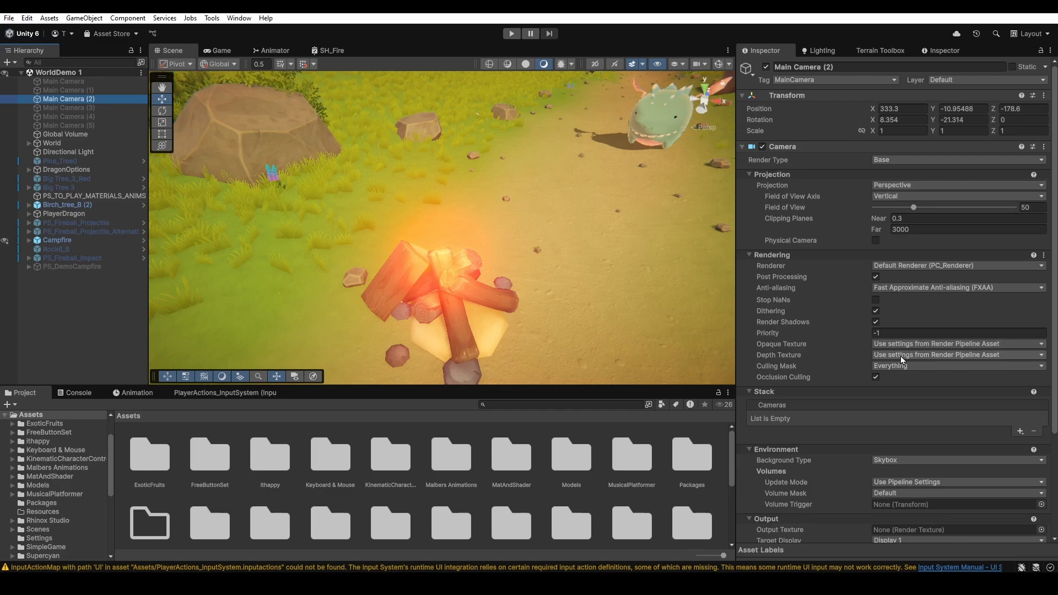
click(884, 355)
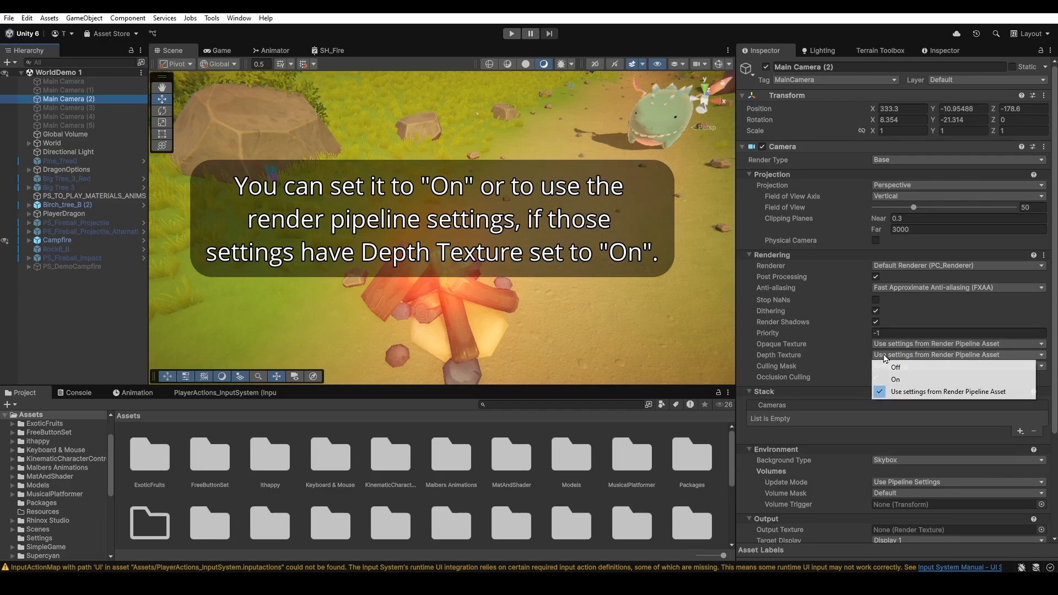
click(909, 391)
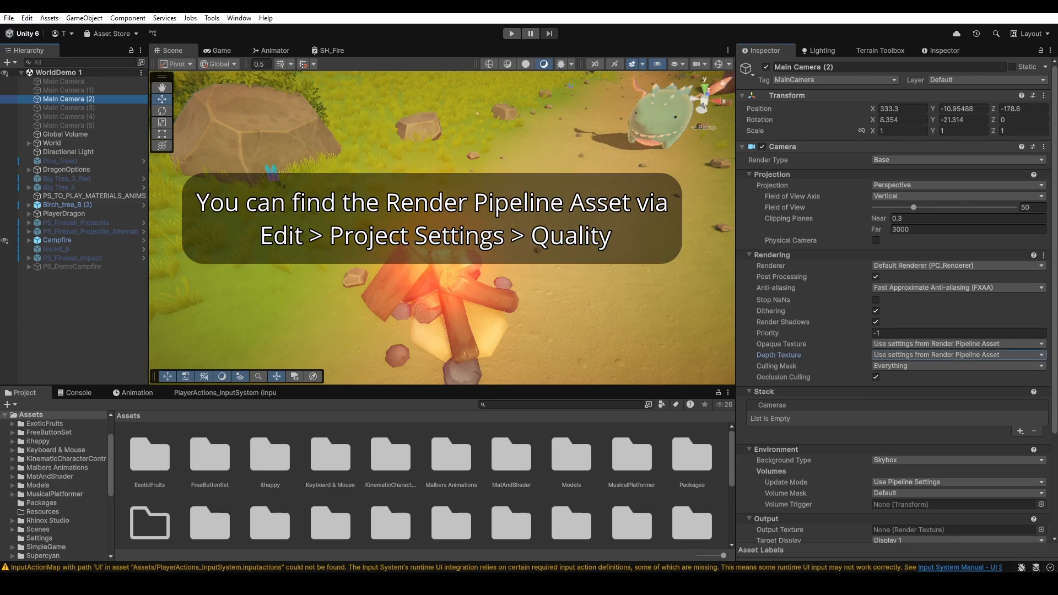
Open the Quality project settings and locate the assigned Render Pipeline Asset among the project files
click(26, 18)
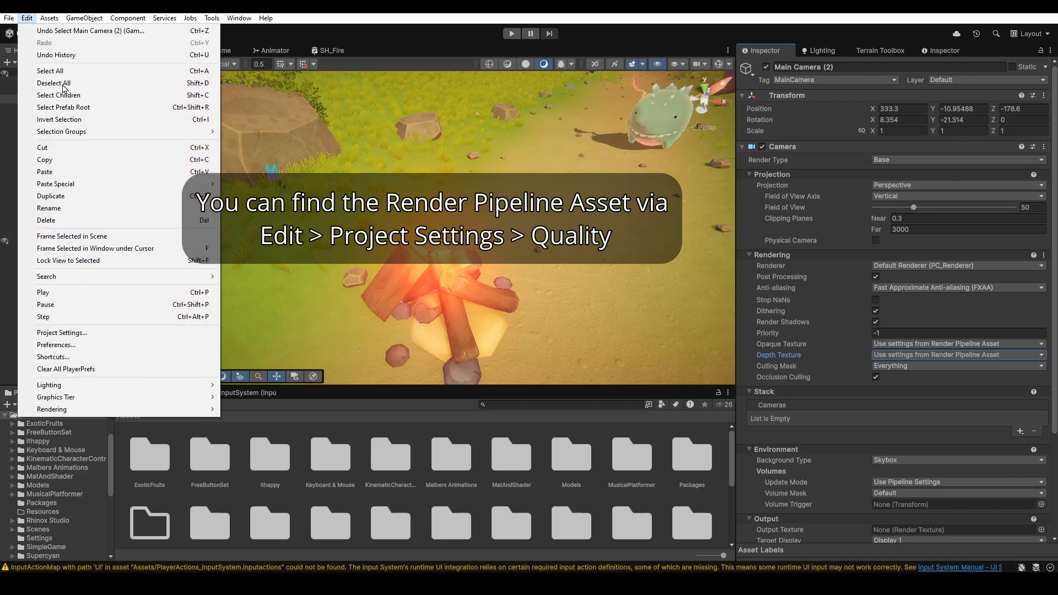
click(97, 334)
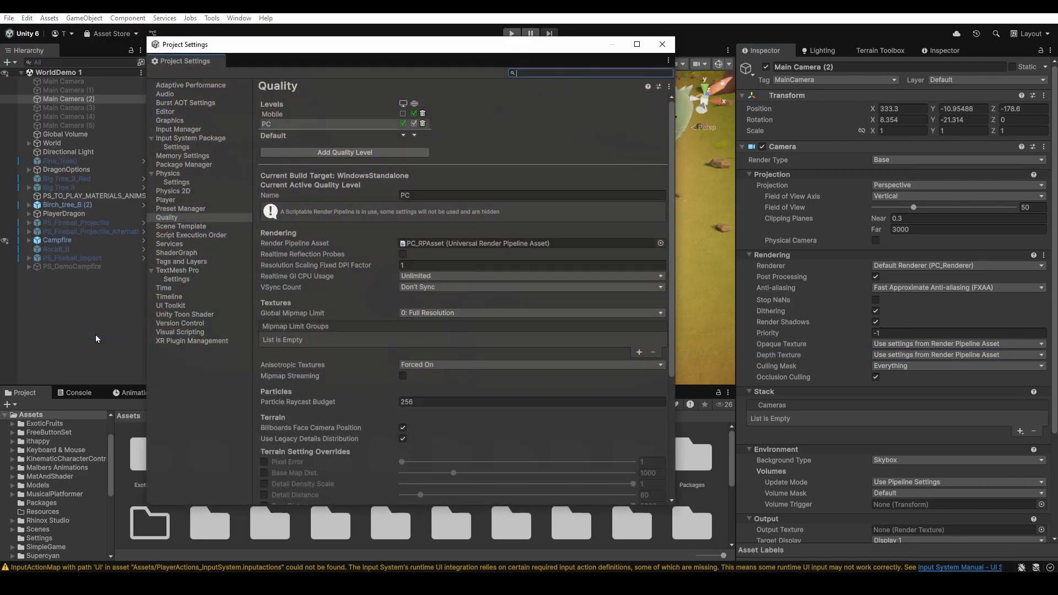
click(191, 209)
click(189, 218)
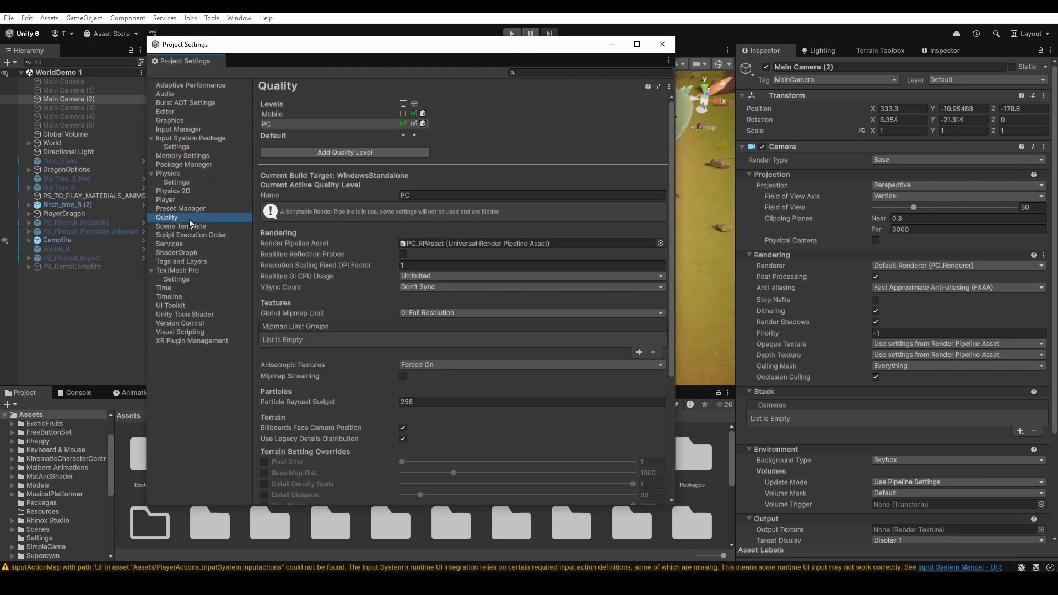
click(435, 244)
drag(324, 51, 660, 30)
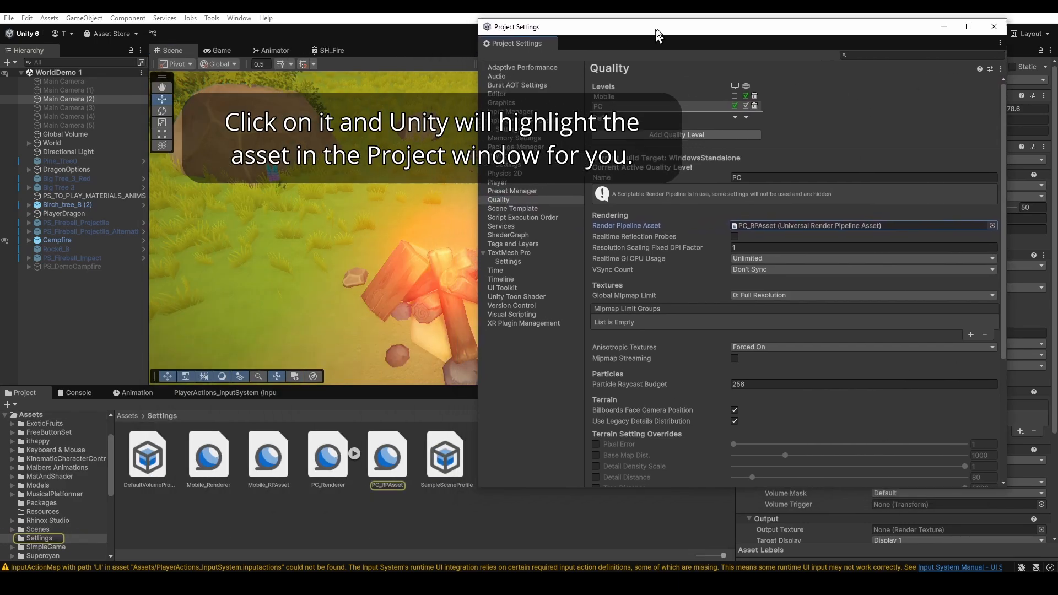
click(749, 225)
Select PC_RPAsset to inspect its Depth Texture setting and close the project settings
click(404, 480)
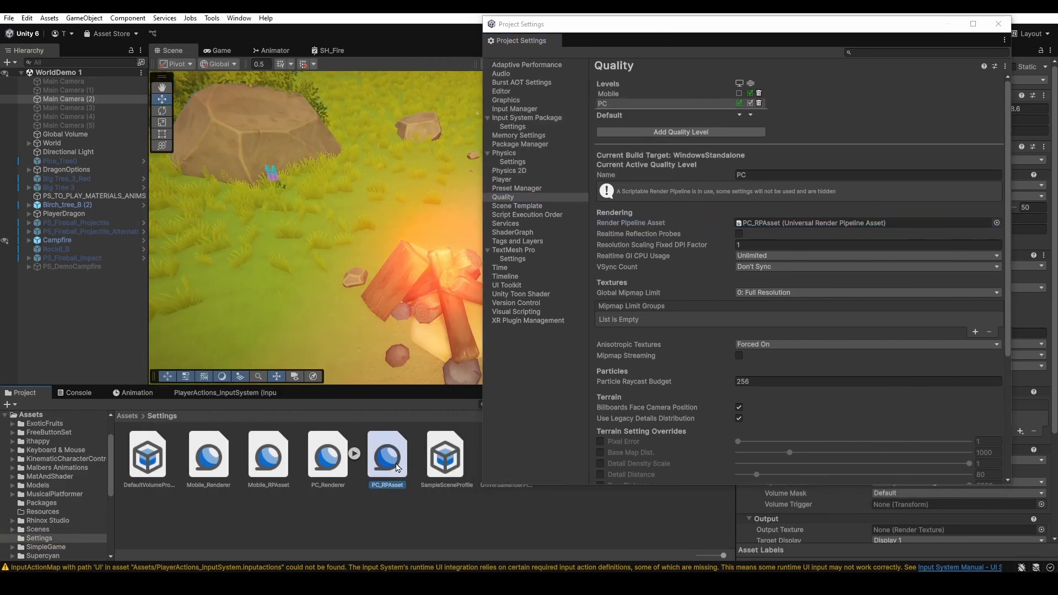
drag(949, 25, 596, 57)
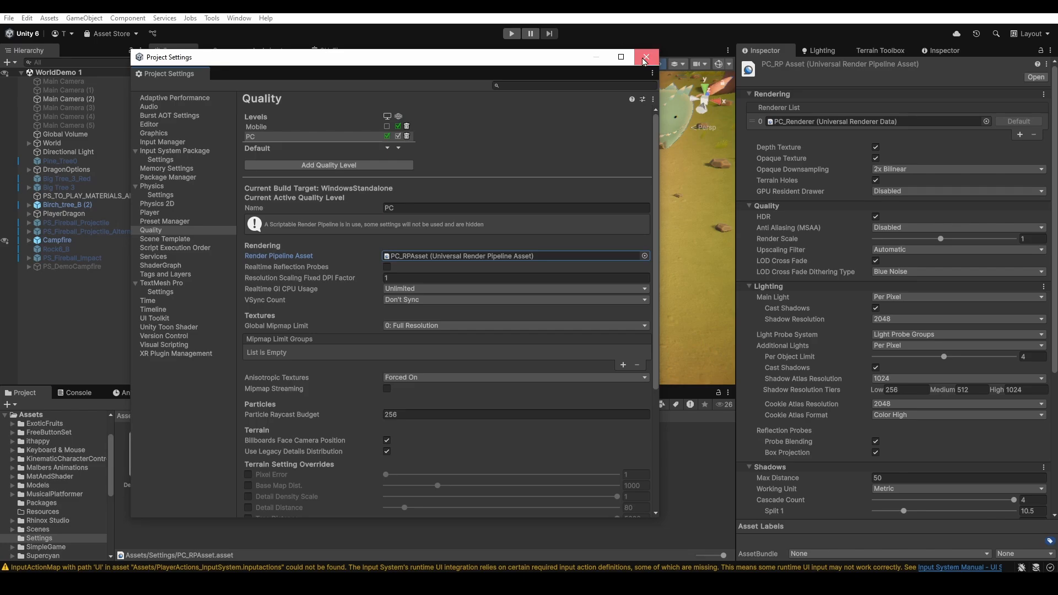
click(646, 57)
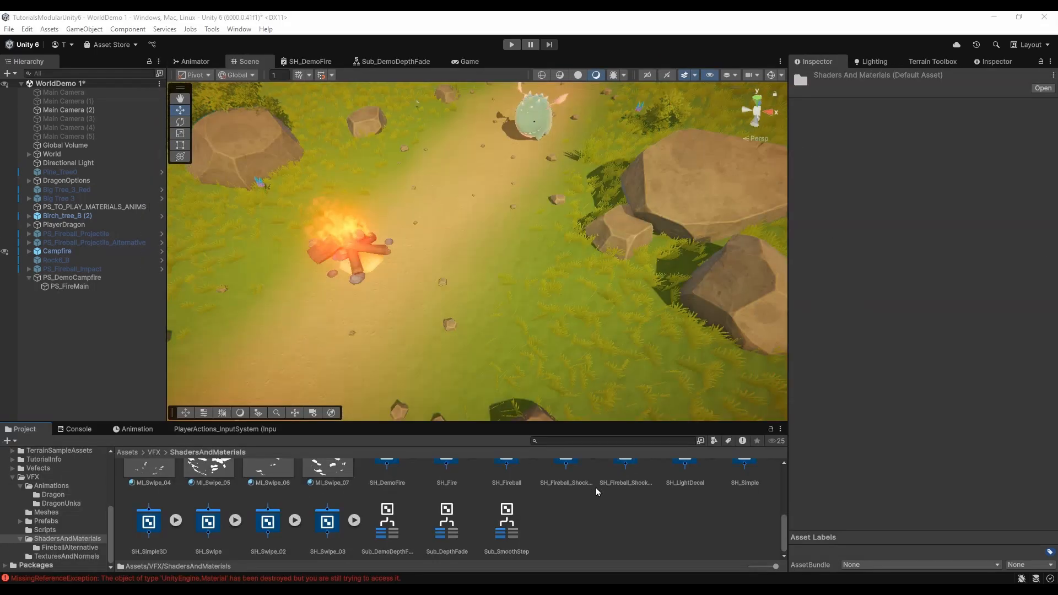
Create a URP Unlit Shader Graph named SH_DemoDepthFadeExplanation in the ShadersAndMaterials folder
right_click(567, 448)
mouse_move(603, 214)
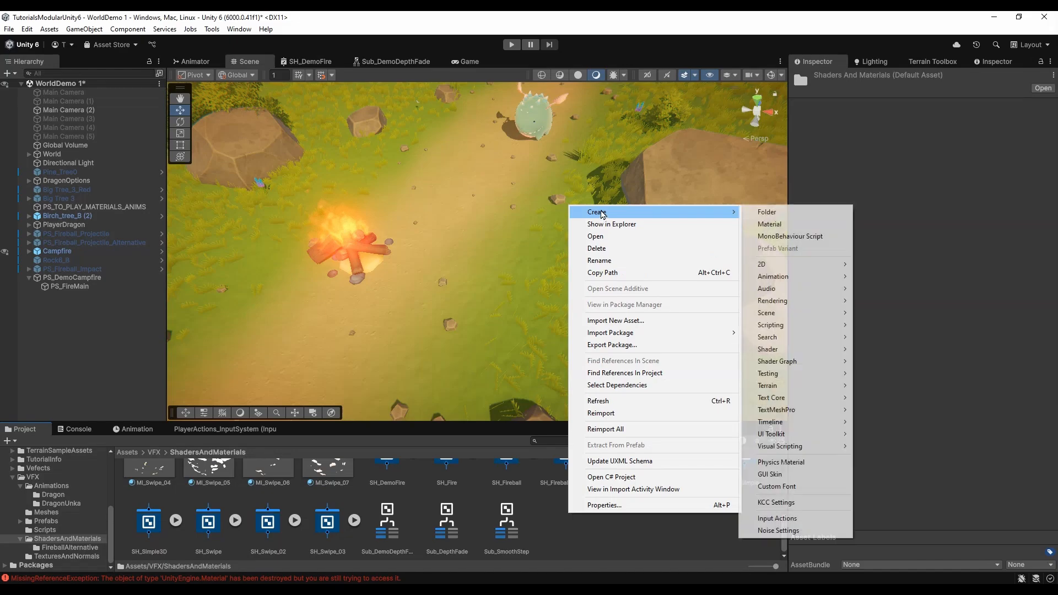
mouse_move(810, 362)
mouse_move(894, 362)
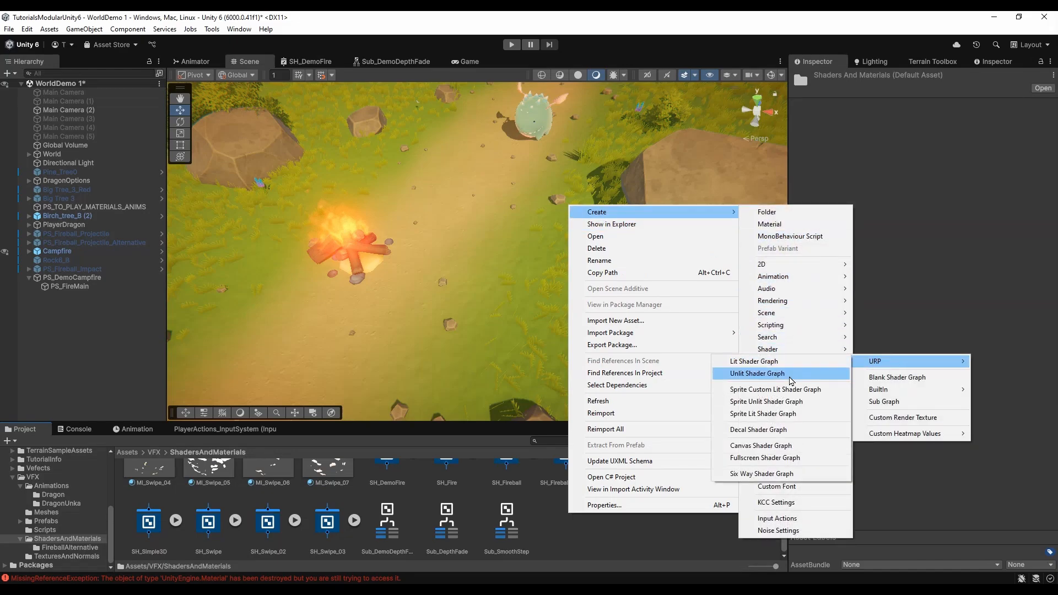
click(791, 375)
text(S)
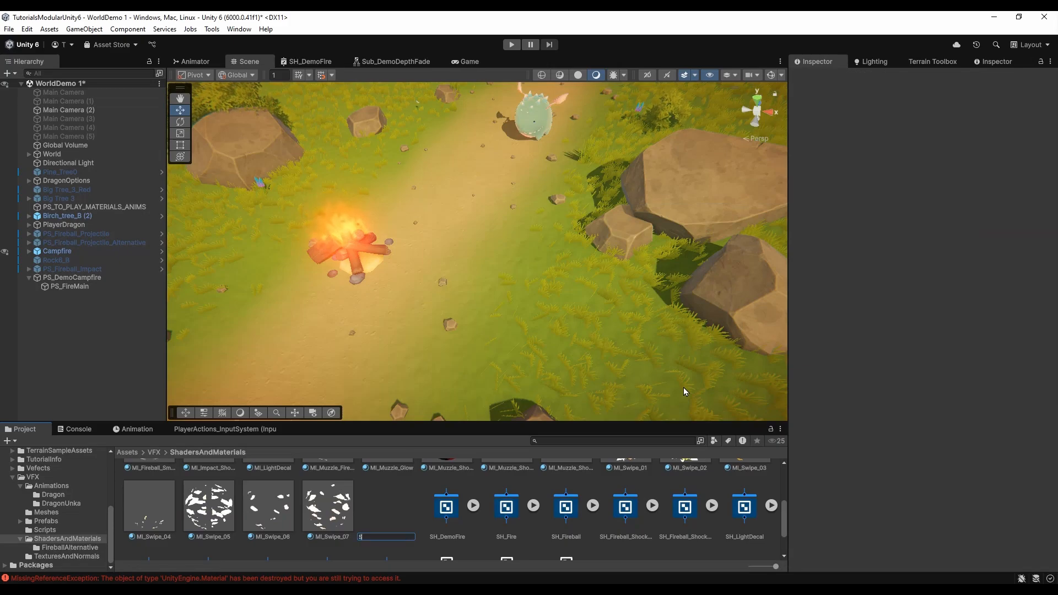
text(H_DemoDepthFadeExp)
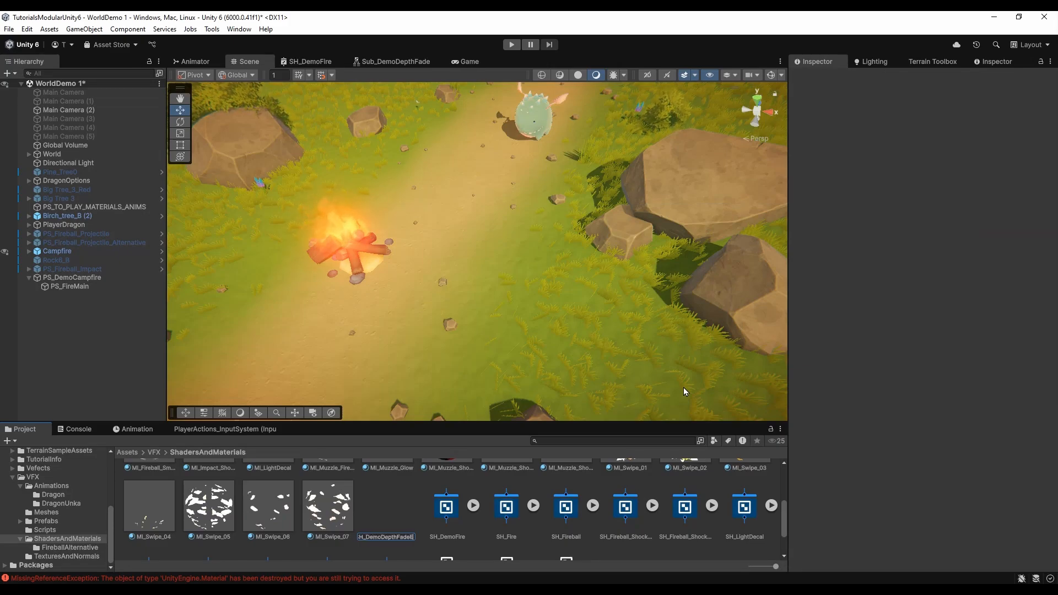
text(lanation)
key(Return)
Create a material named MI_DemoDepthFadeExplanation from the SH_DemoDepthFadeExplanation shader
right_click(387, 507)
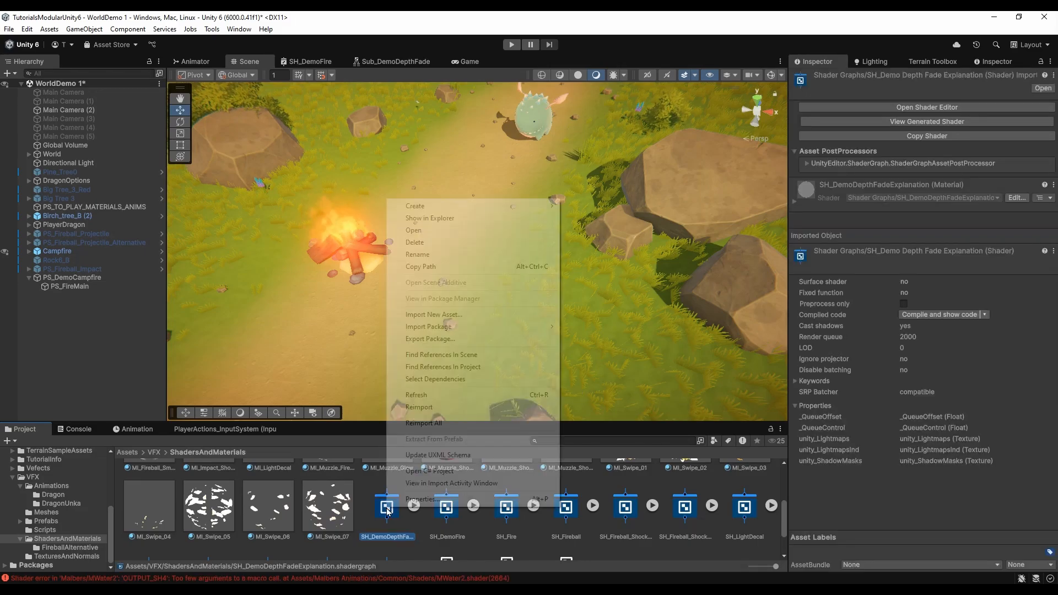
mouse_move(461, 209)
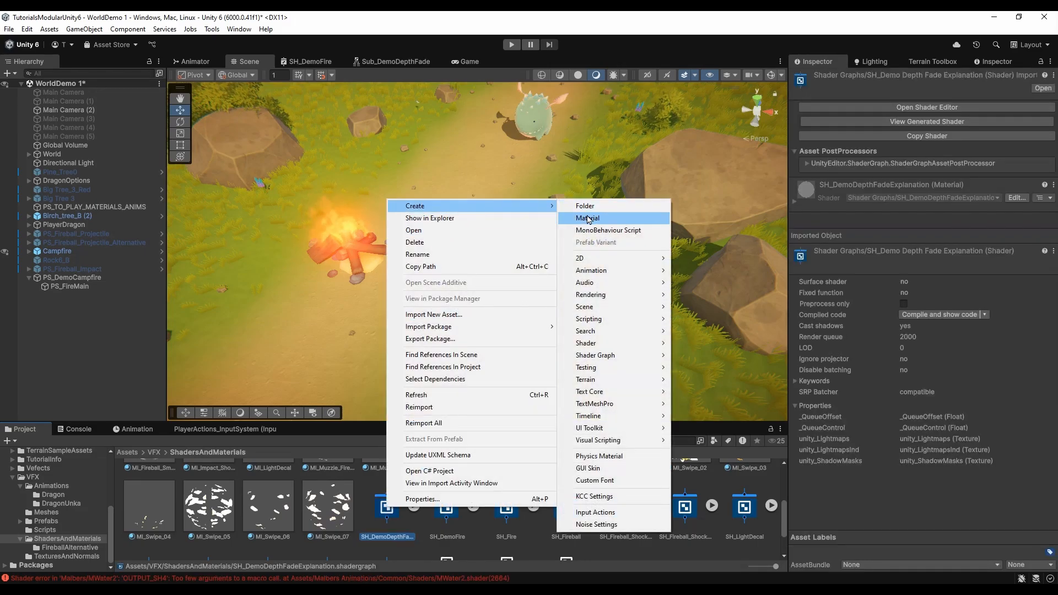
click(588, 218)
text(MI_DemoDepthFadeE)
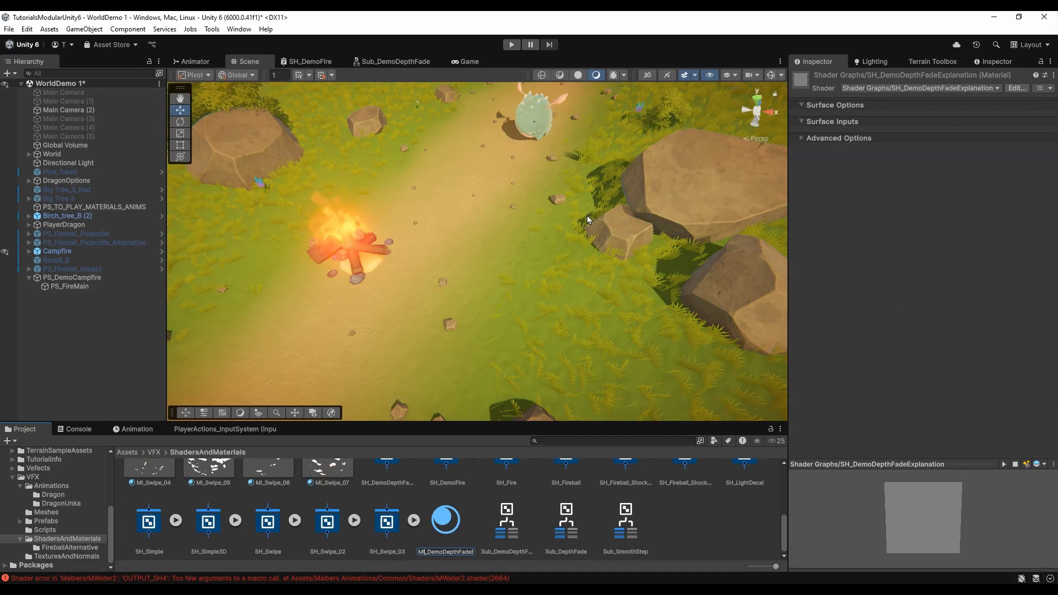
key(Return)
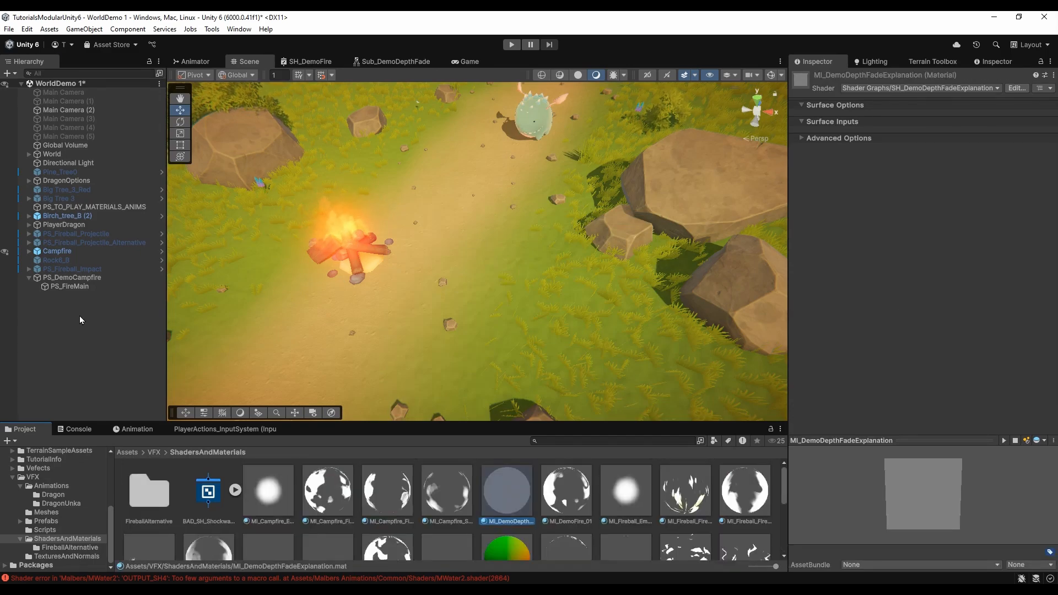
Add a 3D Plane object to the scene
right_click(80, 320)
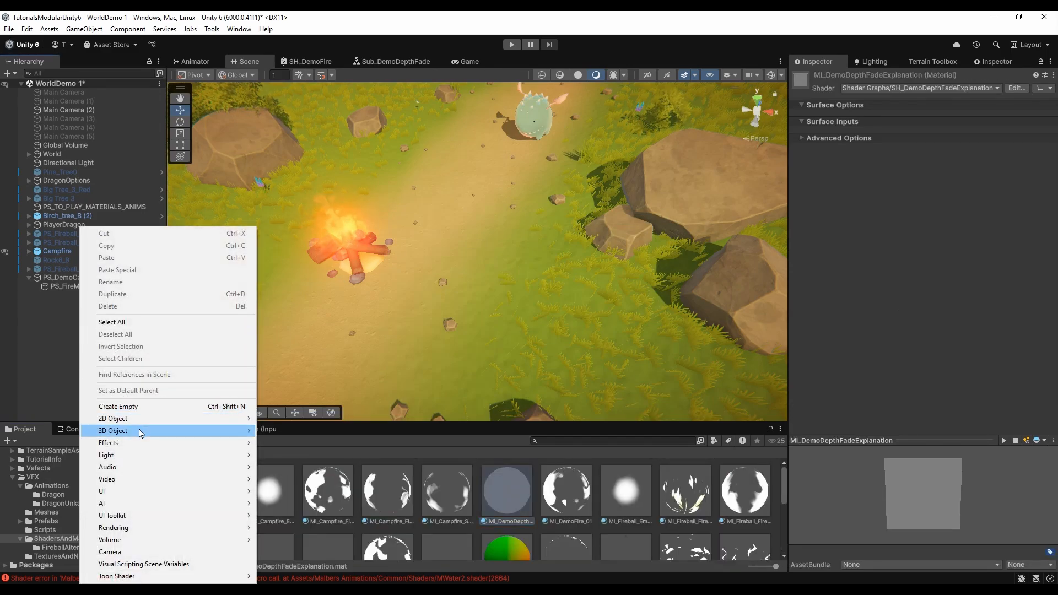
mouse_move(139, 434)
click(303, 479)
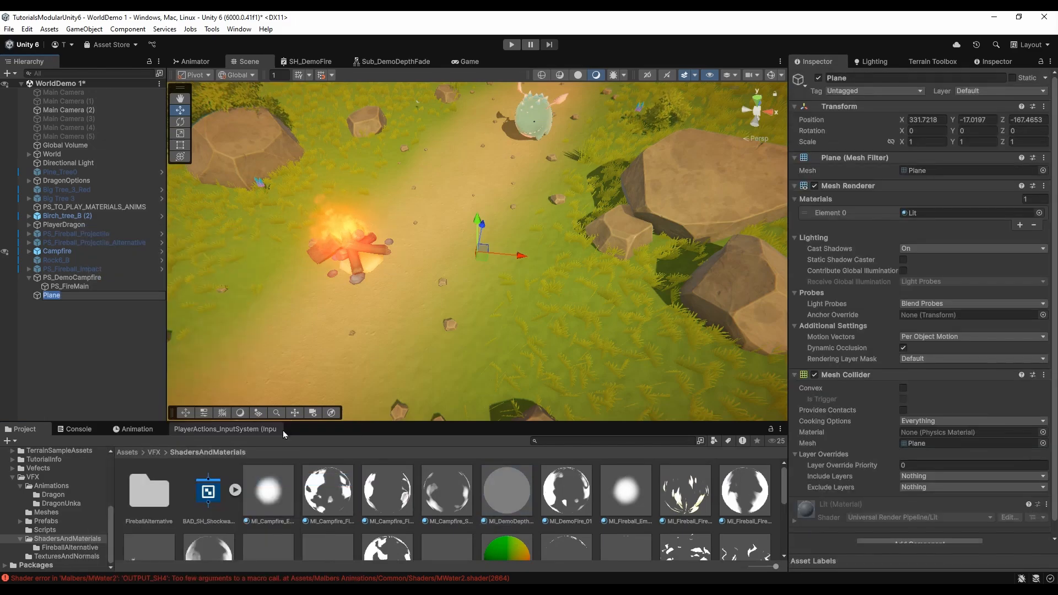
Raise the plane above the ground to a Y position of about -12.79 and assign it the MI_DemoDepthFadeExplanation material
drag(477, 221, 466, 118)
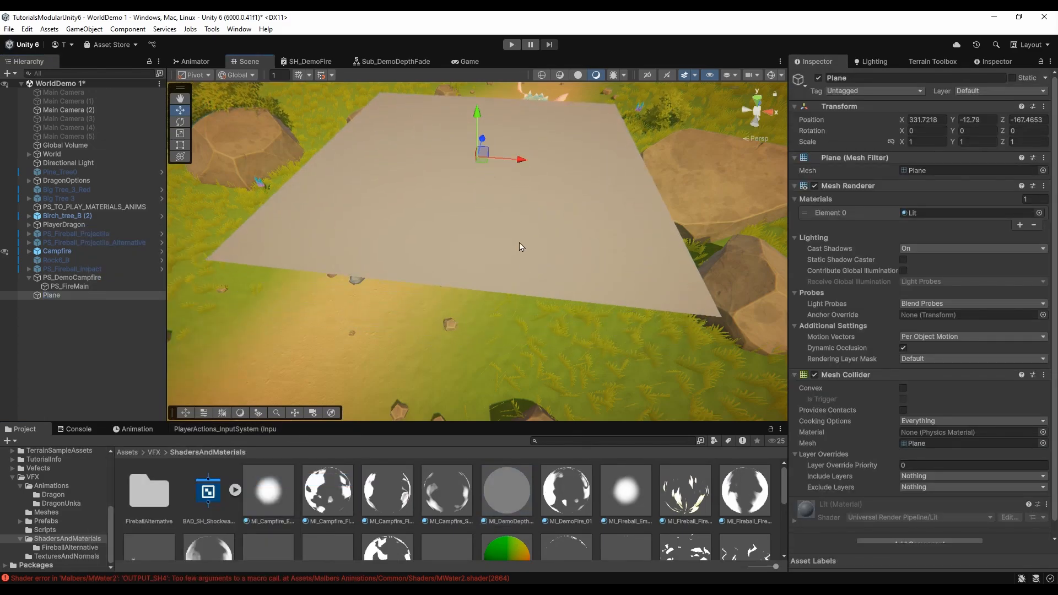
key(f)
drag(507, 490, 552, 300)
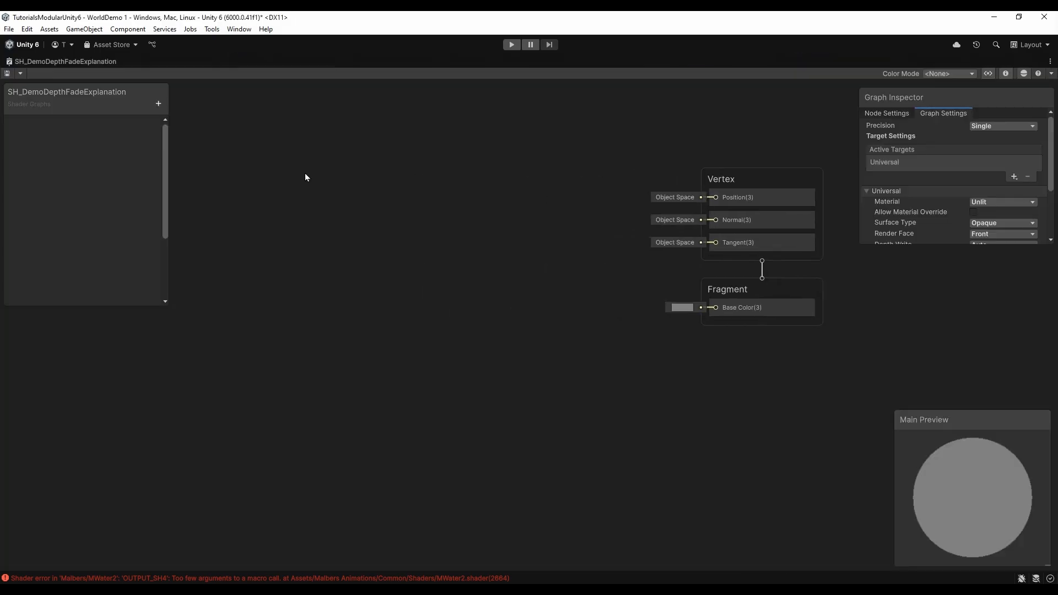
Add the Sub_DemoDepthFade node to the SH_DemoDepthFadeExplanation graph and connect its Out_Float output to the fragment Base Color
right_click(305, 173)
click(317, 180)
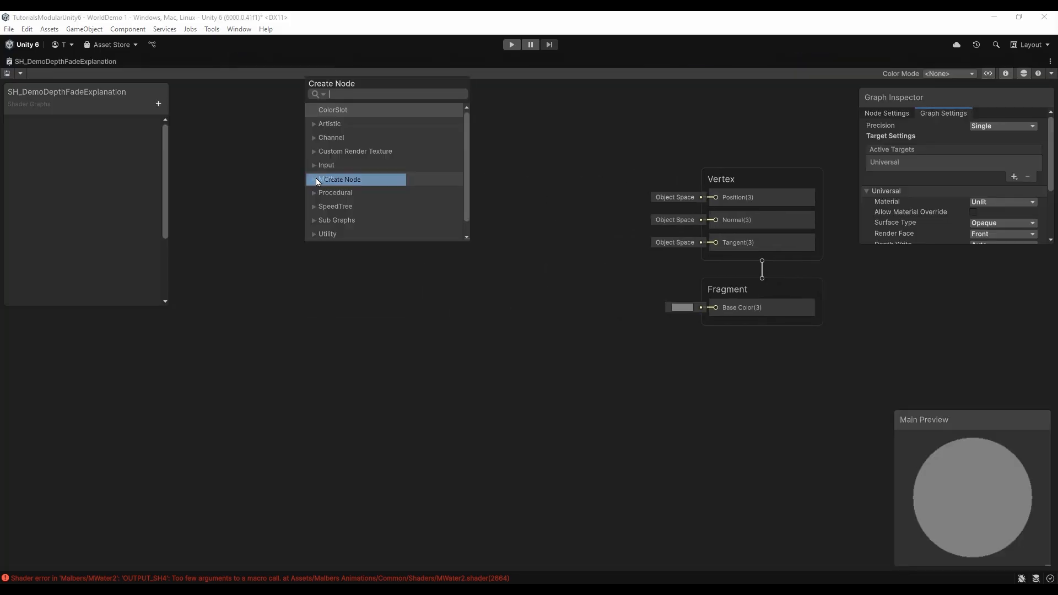
text(sub)
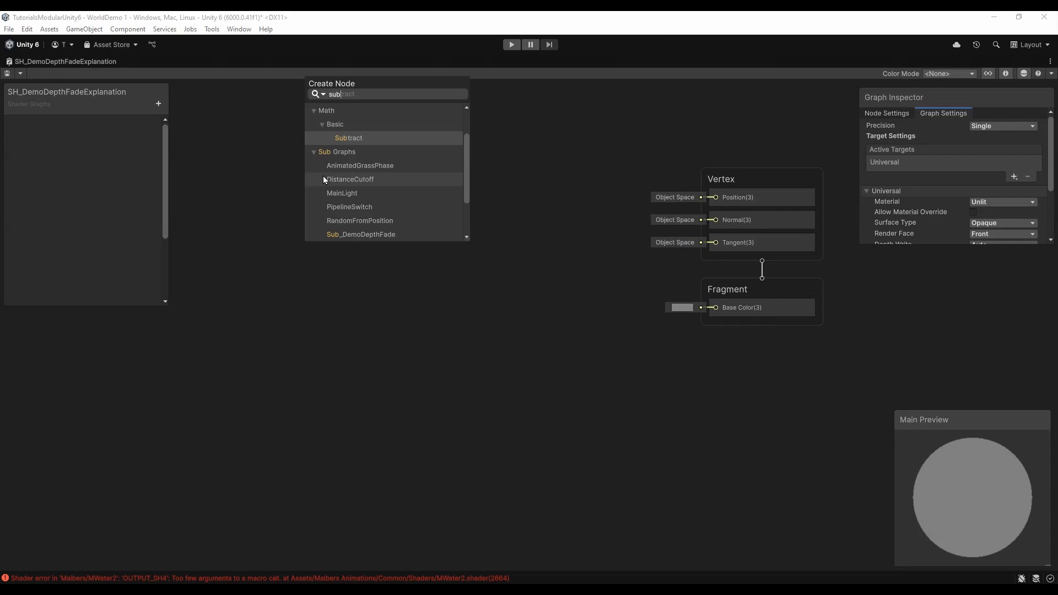
scroll(323, 179, down, 3)
click(368, 180)
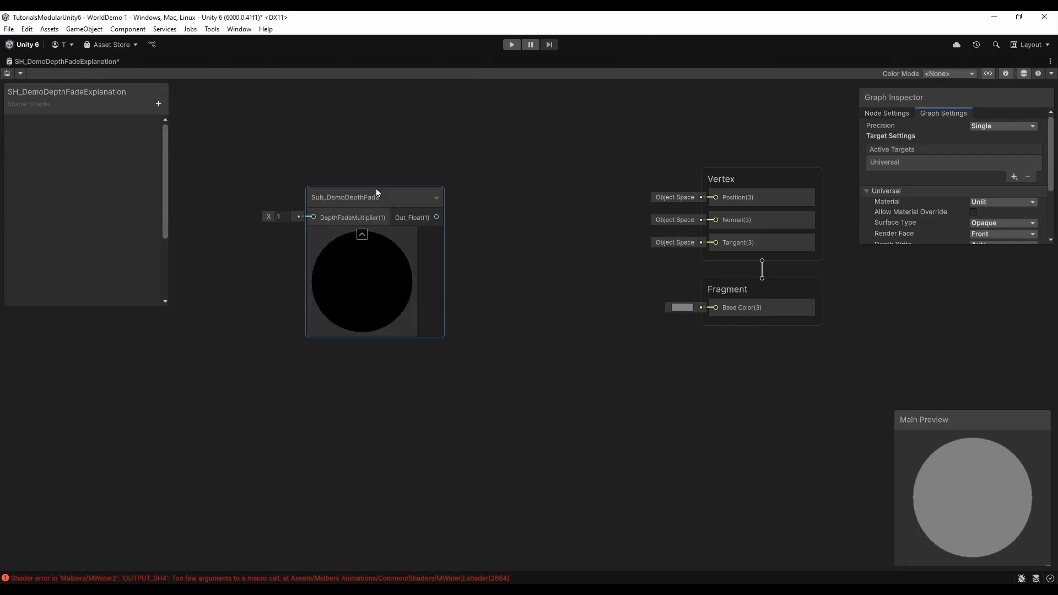
drag(377, 193, 493, 241)
drag(552, 266, 714, 308)
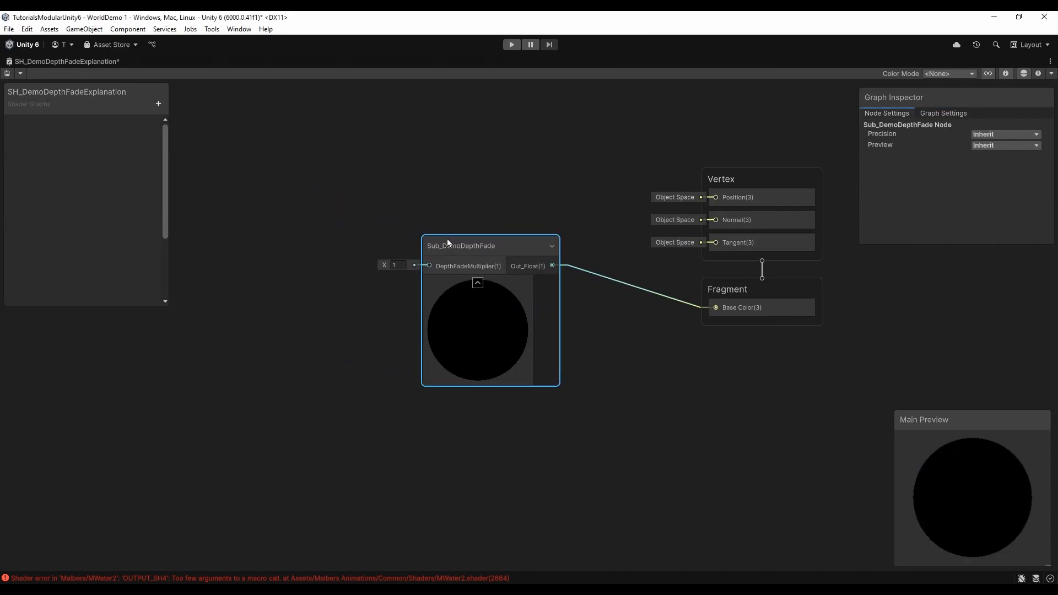
Align the Sub_DemoDepthFade node with the Fragment block and set the shader graph's surface type to Transparent
drag(447, 243, 451, 286)
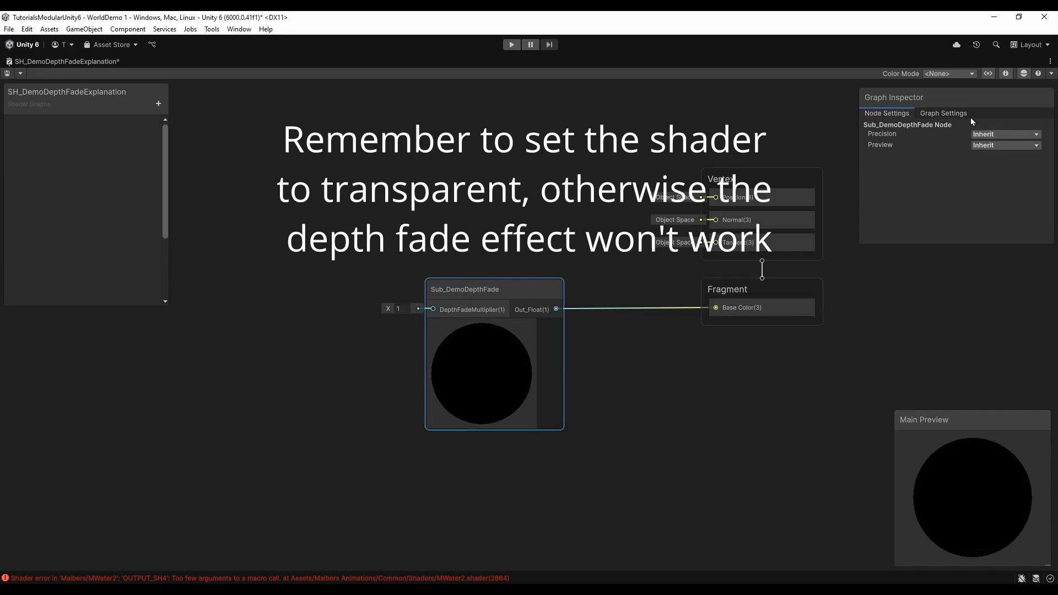
click(955, 114)
click(1001, 222)
click(986, 247)
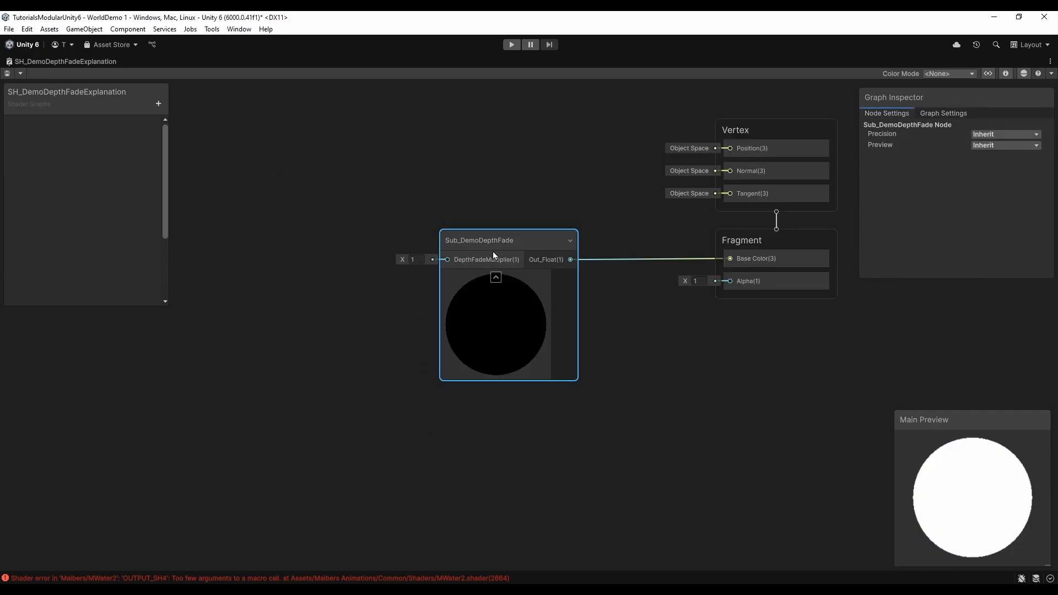
Replace the Sub_DemoDepthFade node with its Scene Depth, Screen Position, Split, Subtract, Float and Multiply nodes, feeding Multiply into Base Color
key(Delete)
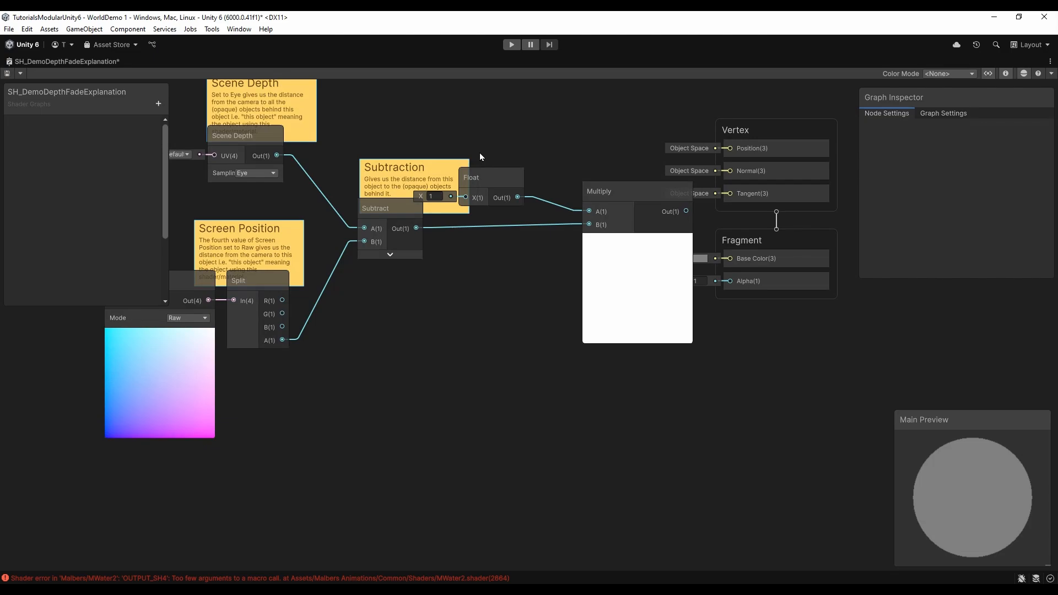
middle_drag(573, 109, 669, 184)
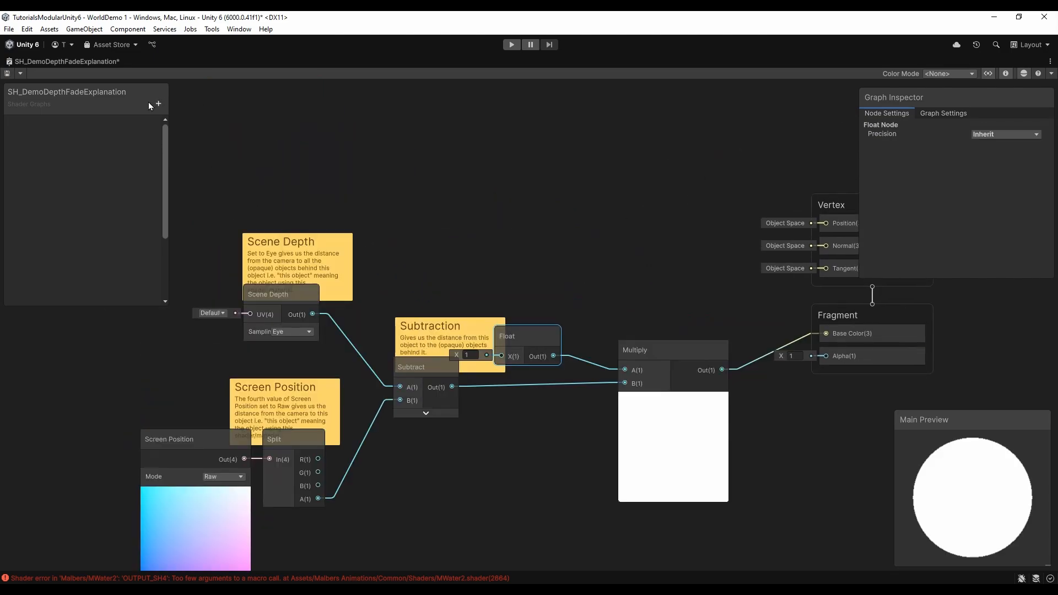
Add a Float property named DepthFadeMultiplier to the SH_DemoDepthFadeExplanation graph
click(158, 104)
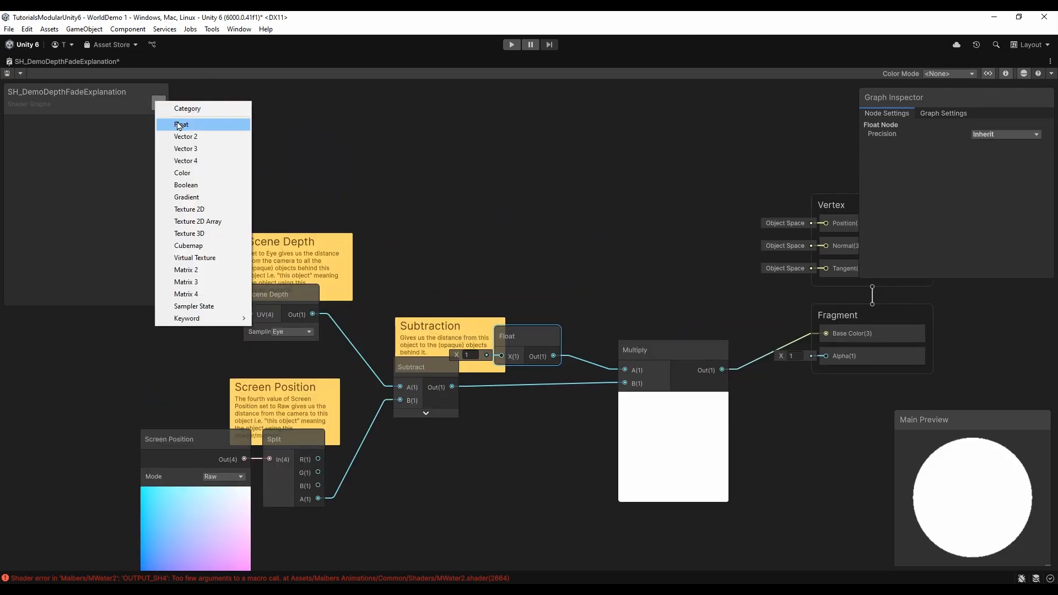
click(177, 124)
text(DepthFade)
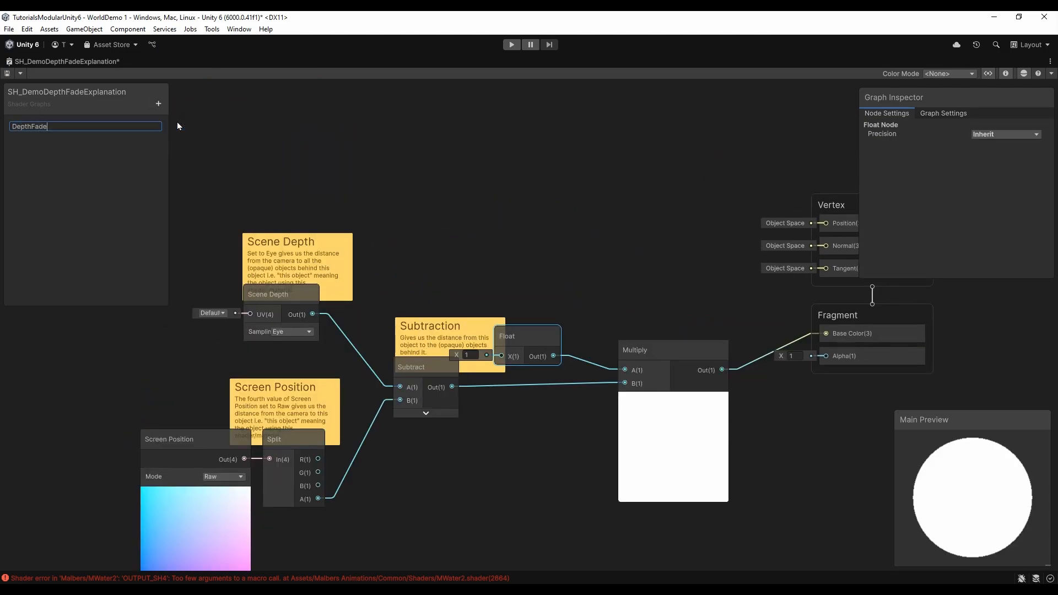
text(Multiplier)
key(Return)
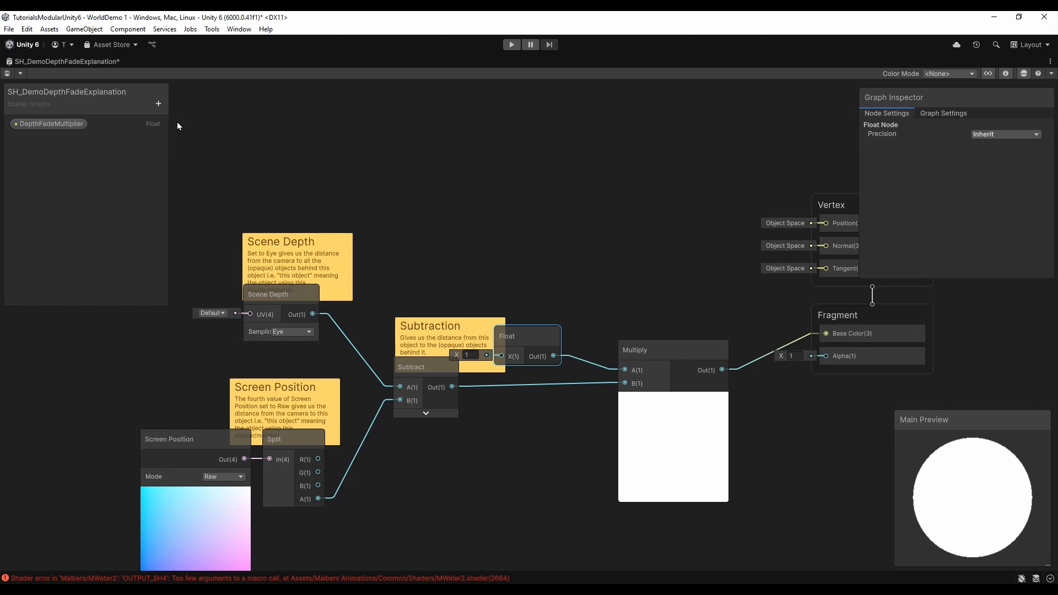
Place DepthFadeMultiplier in the graph with a default value of 1 and connect it to Multiply's A input, replacing the Float node
drag(77, 128, 422, 250)
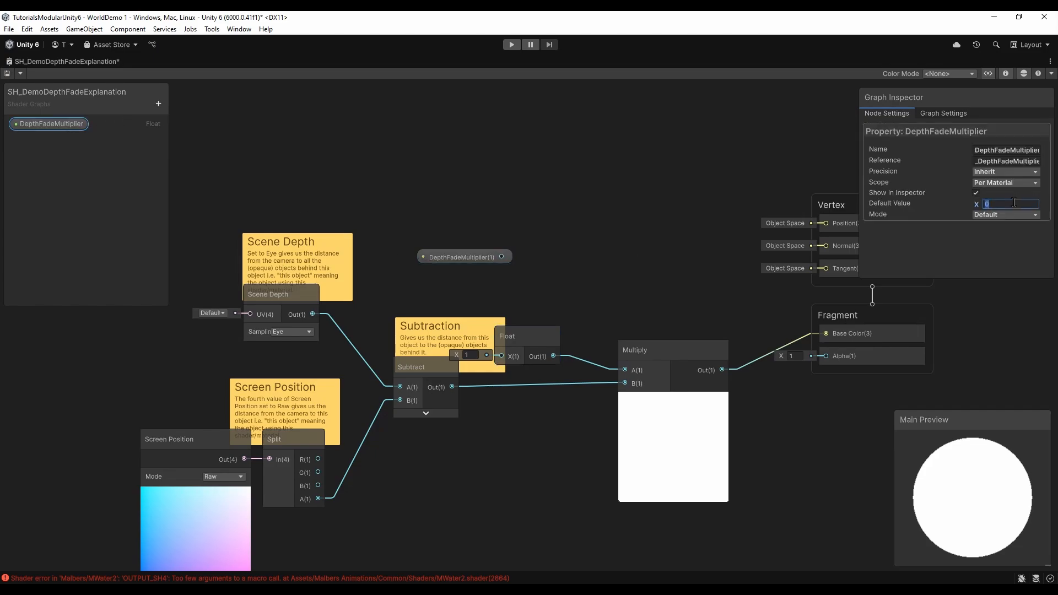
drag(502, 257, 625, 370)
click(523, 336)
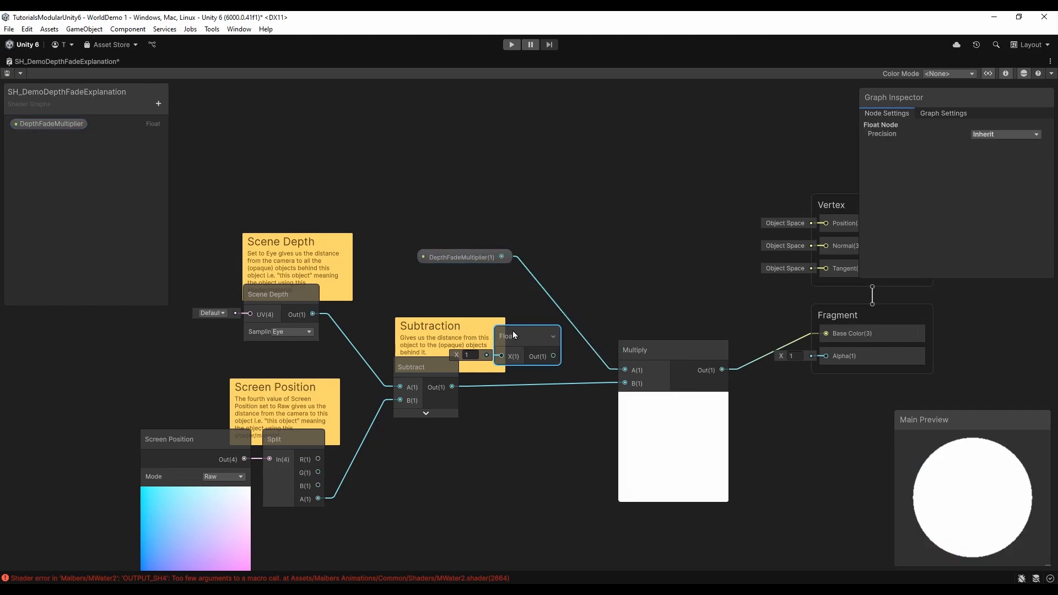
key(Delete)
click(482, 260)
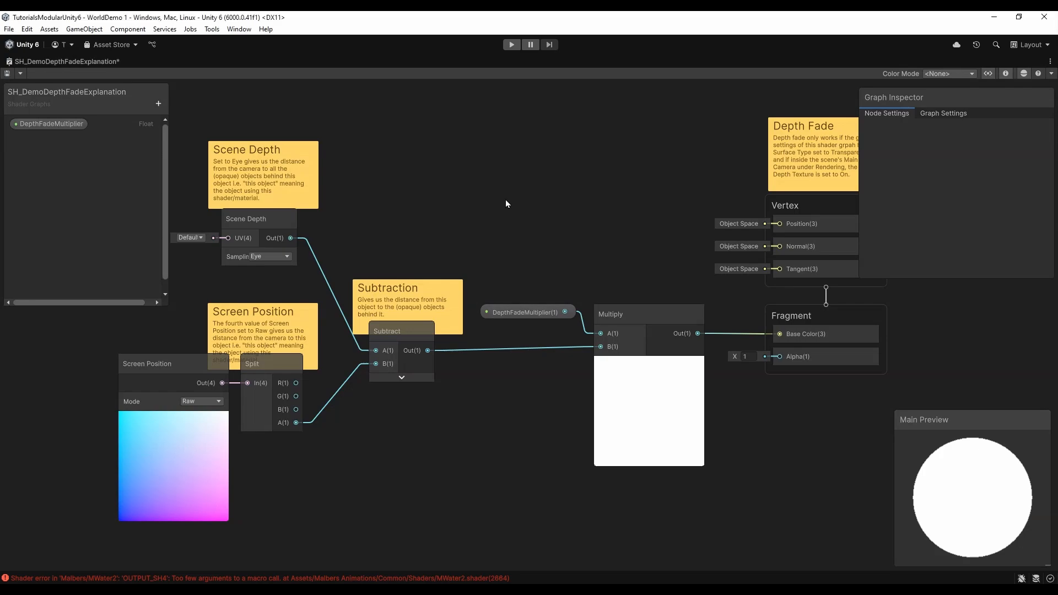
Connect the Scene Depth output to the fragment Base Color and lower the DepthFadeMultiplier and Multiply nodes clear of the connection
drag(294, 240, 772, 333)
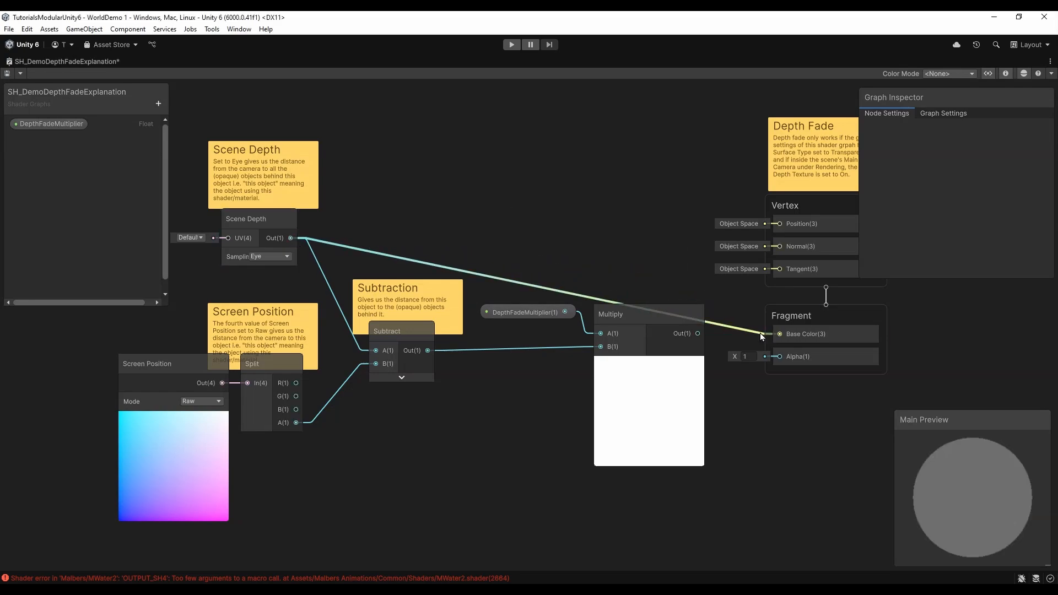
drag(546, 260, 627, 330)
drag(631, 317, 632, 345)
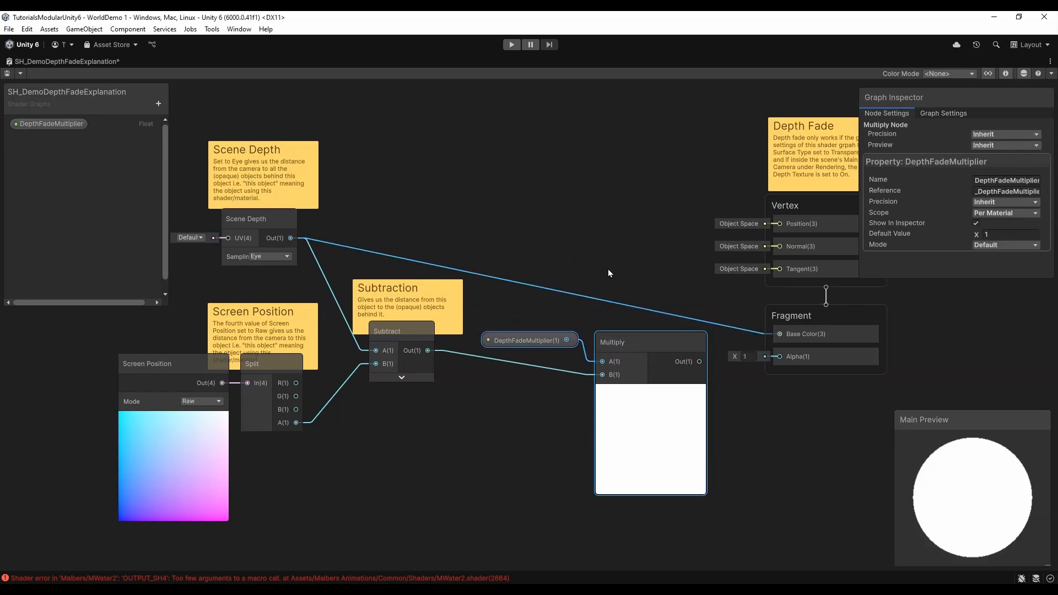
click(605, 257)
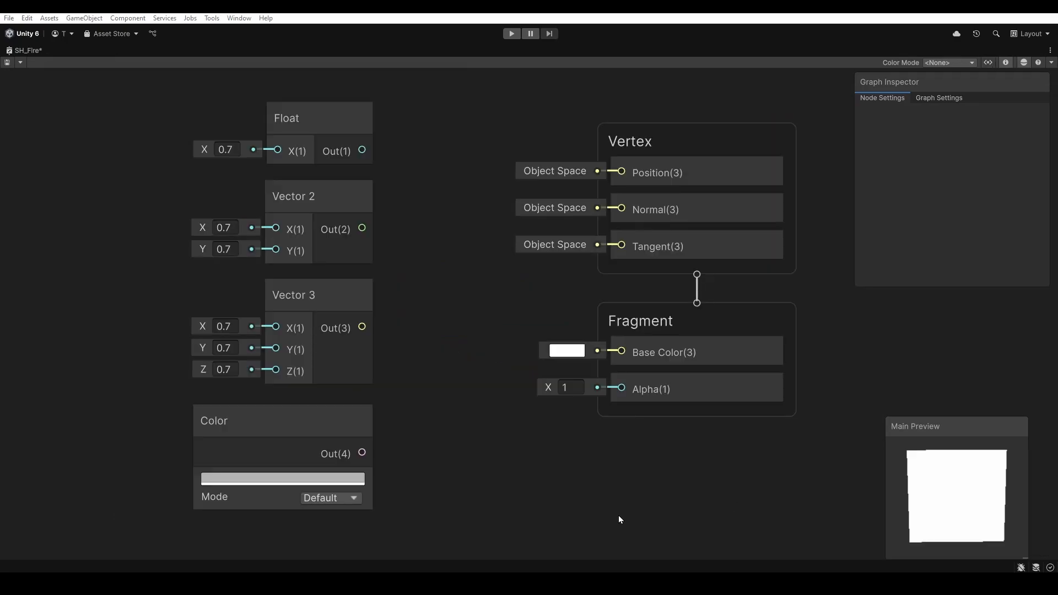
In the SH_Fire graph, connect the Color, Float and Vector 3 outputs to Base Color in turn, checking the Color node's RGB values
drag(362, 452, 613, 356)
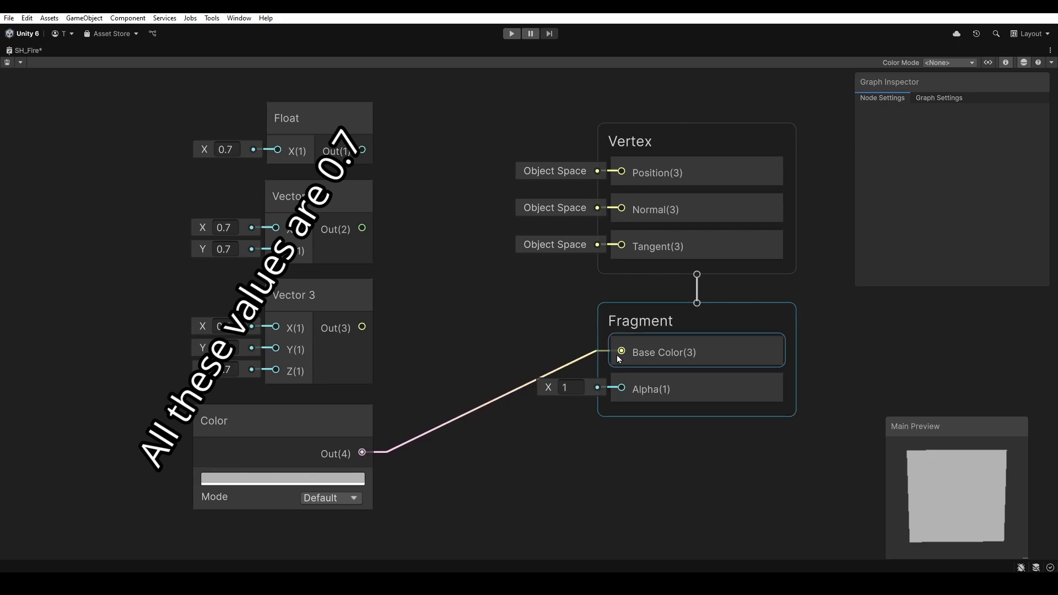
click(276, 479)
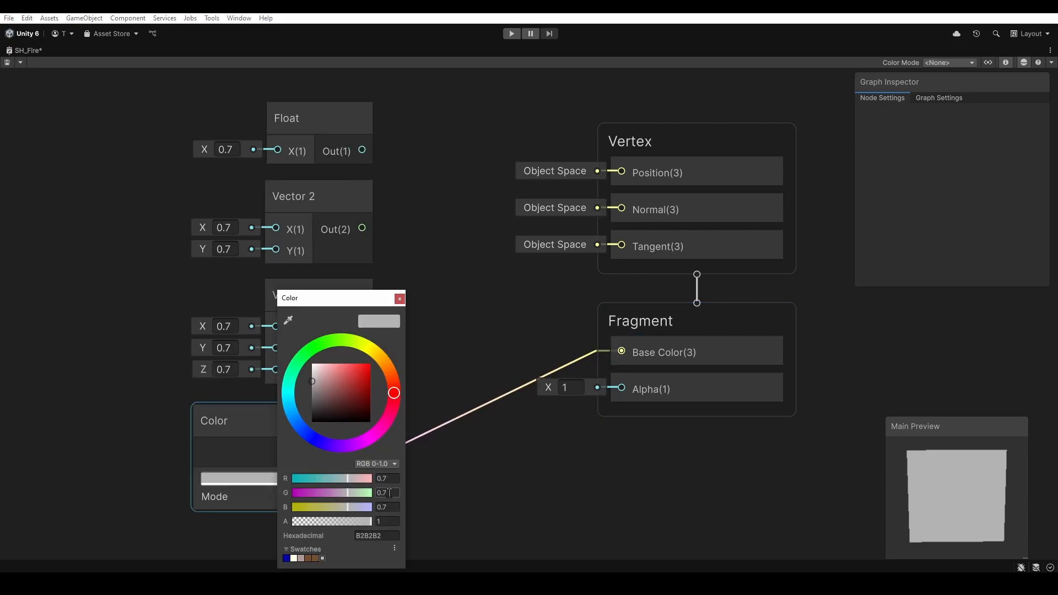
click(398, 299)
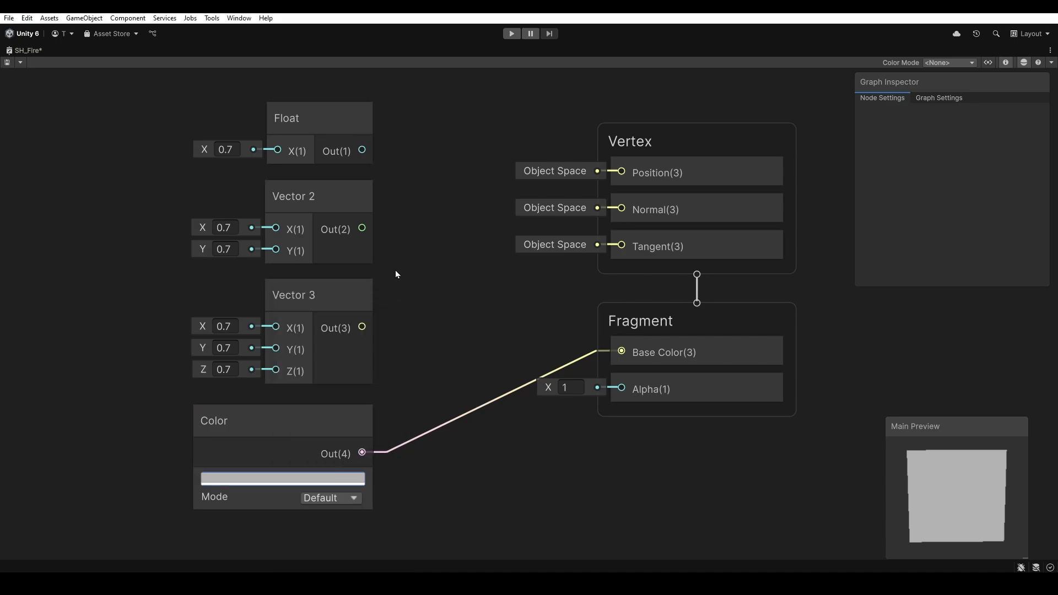
drag(362, 150, 616, 351)
drag(362, 327, 619, 353)
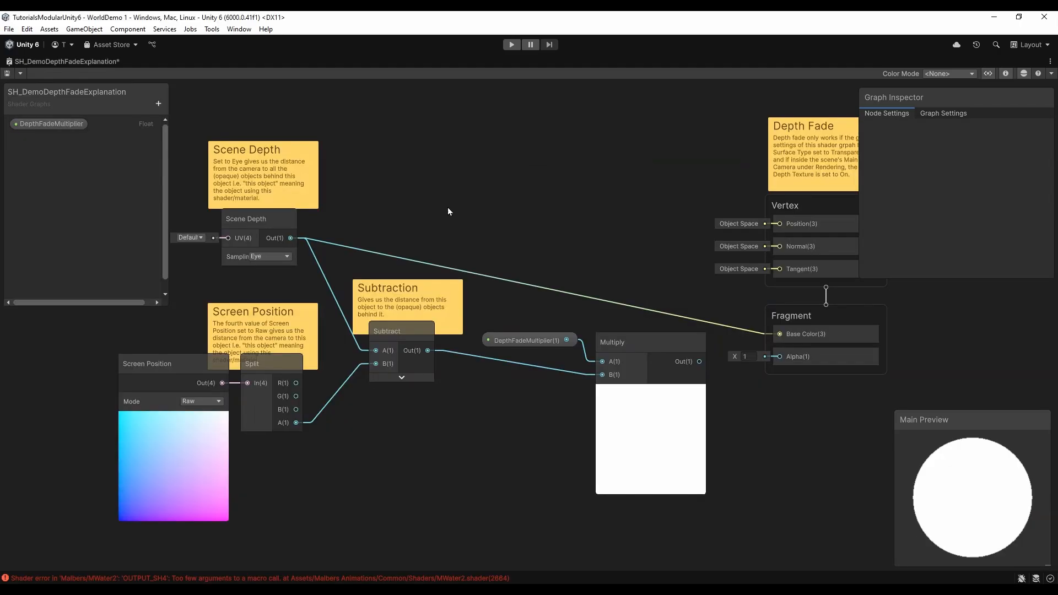
Examine the plane's Scene Depth shading over the grass in the Scene view from different distances and angles
double_click(71, 60)
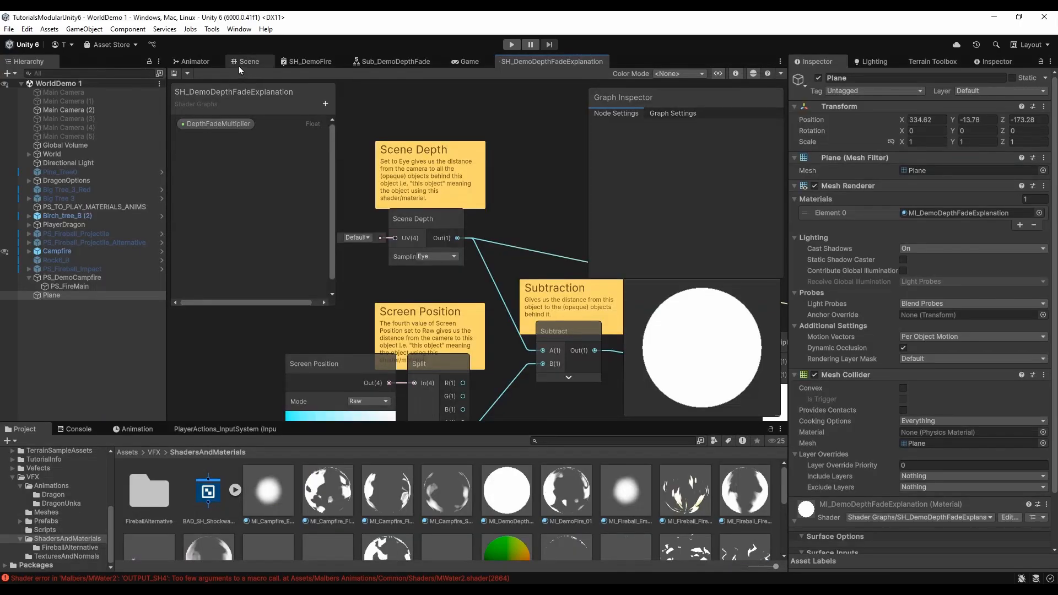
click(239, 66)
right_drag(505, 228, 537, 187)
middle_drag(537, 215, 563, 142)
middle_drag(503, 227, 512, 250)
scroll(512, 252, up, 3)
right_drag(513, 253, 546, 267)
scroll(547, 268, up, 2)
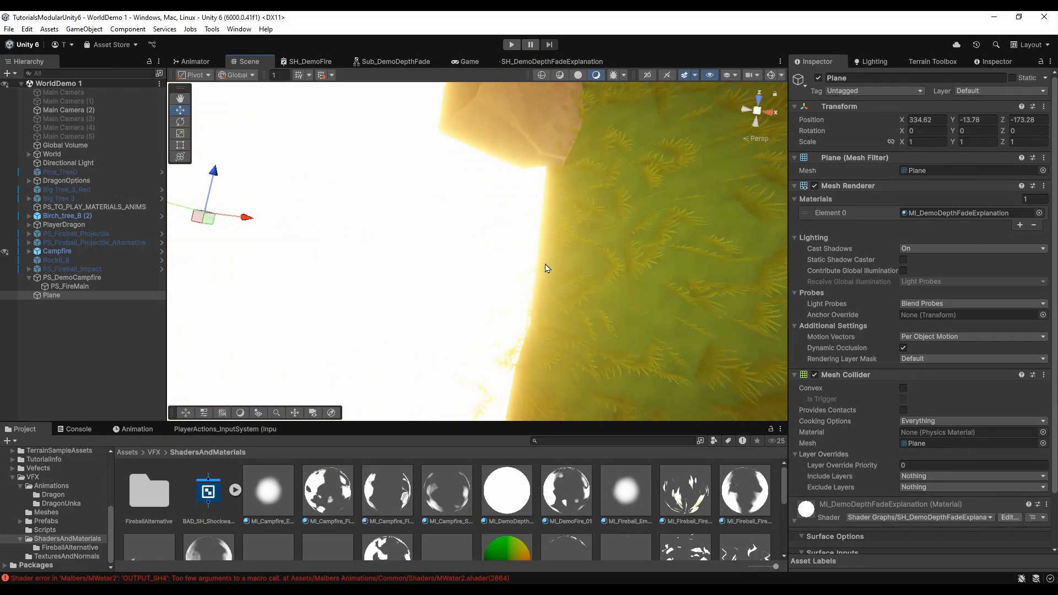
scroll(546, 269, up, 6)
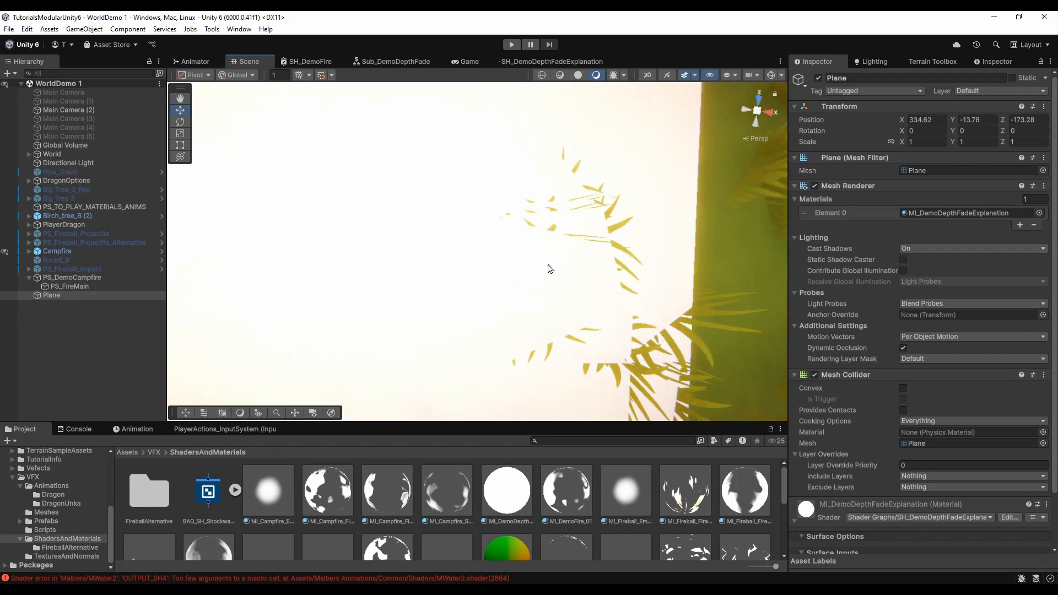
scroll(548, 264, up, 2)
middle_drag(548, 264, 507, 260)
scroll(507, 260, up, 3)
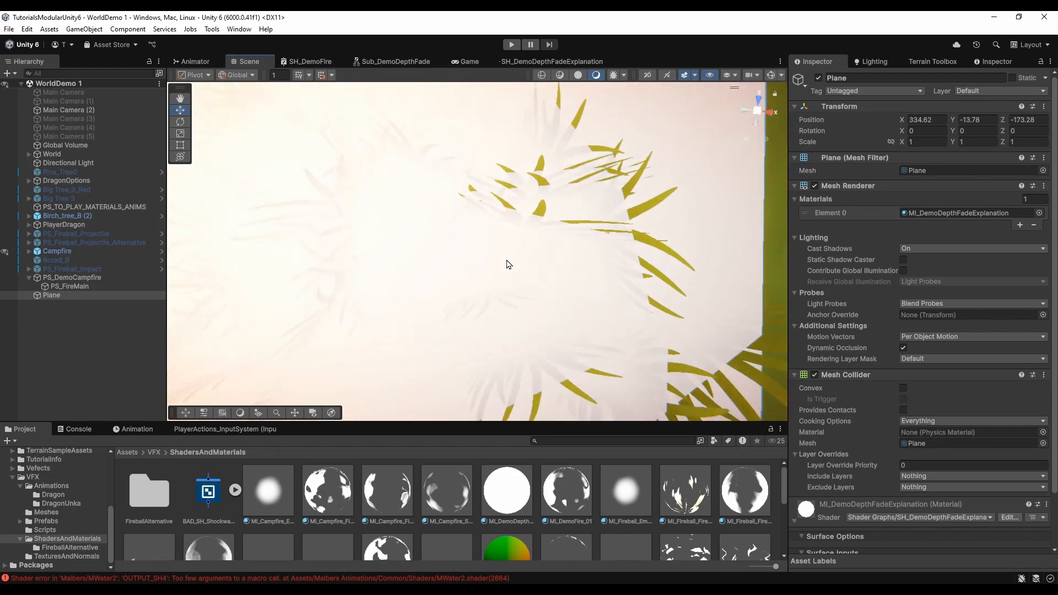
scroll(507, 264, up, 5)
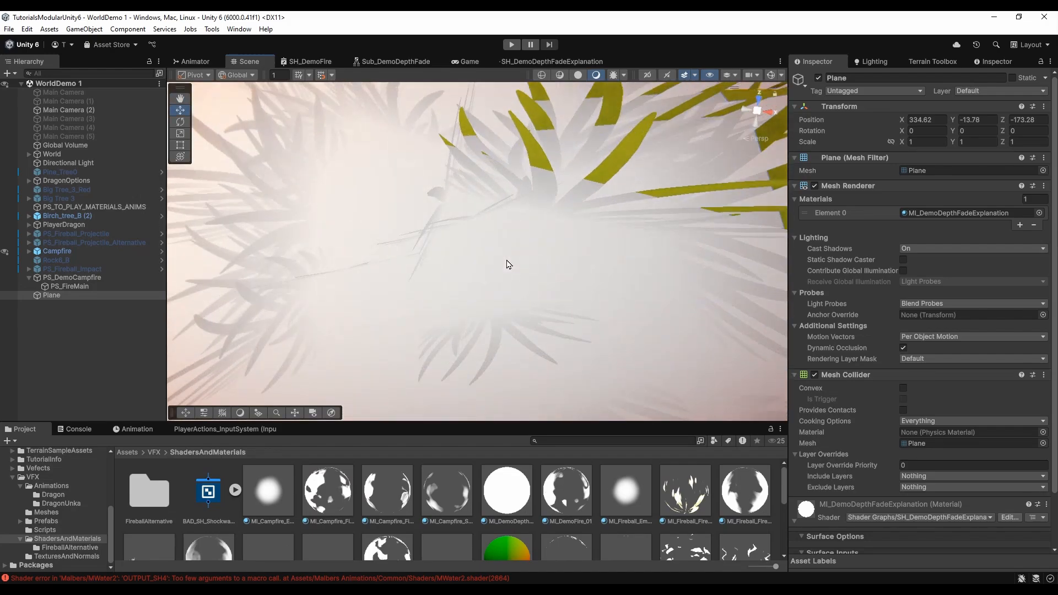
scroll(507, 265, up, 3)
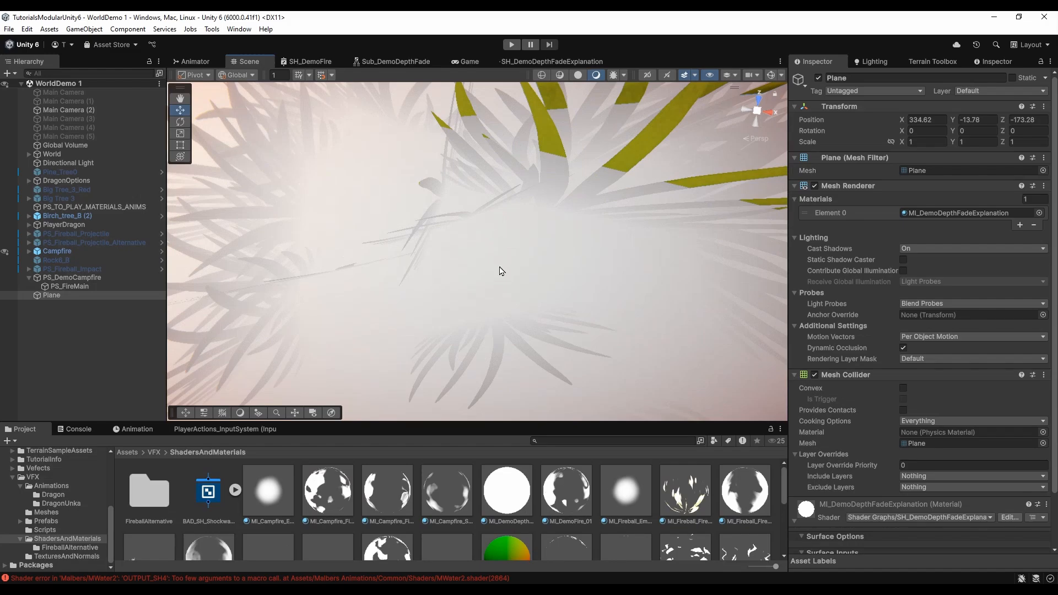
right_drag(499, 267, 595, 190)
scroll(585, 202, down, 3)
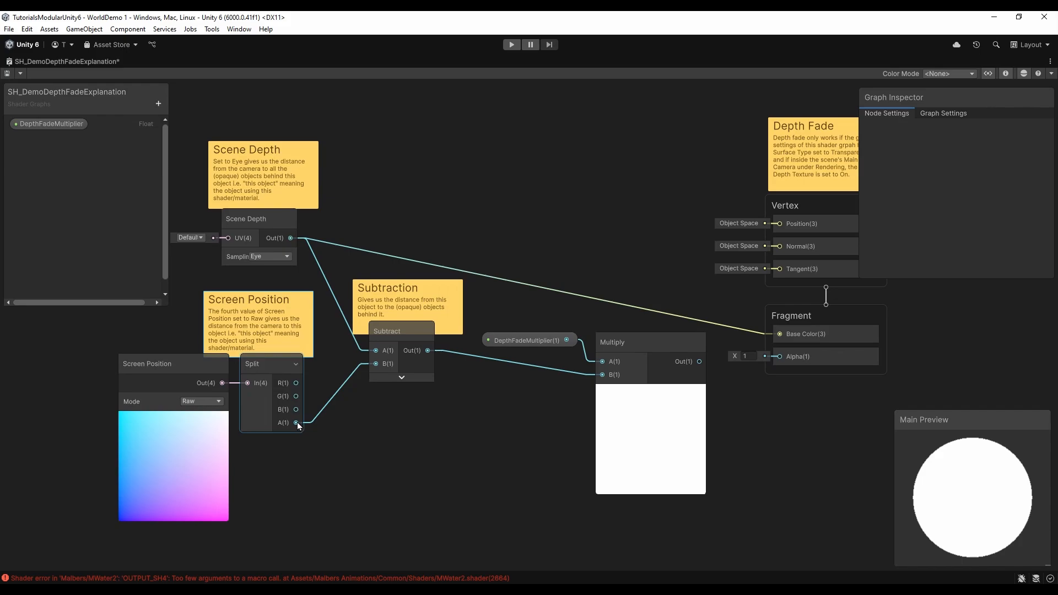
Connect the Split node's A output to the fragment Base Color and return to the Scene view
drag(297, 422, 780, 334)
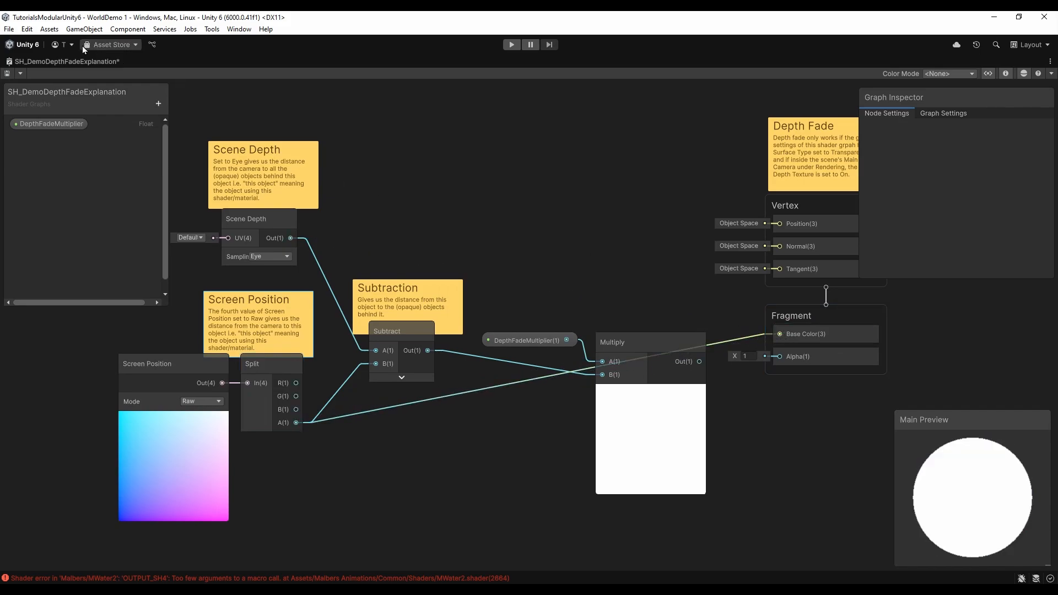
double_click(64, 62)
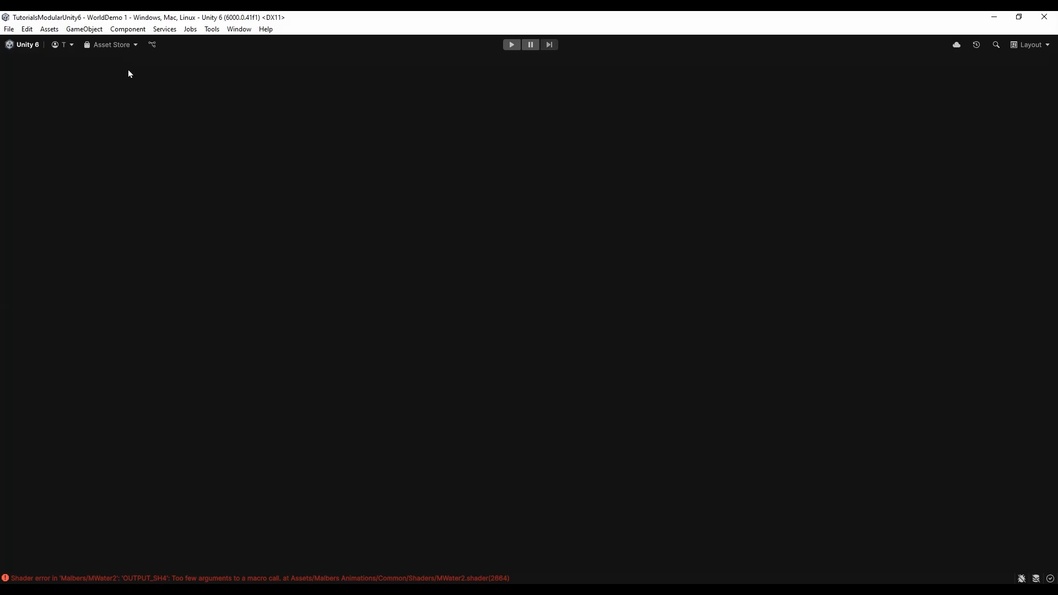
click(242, 62)
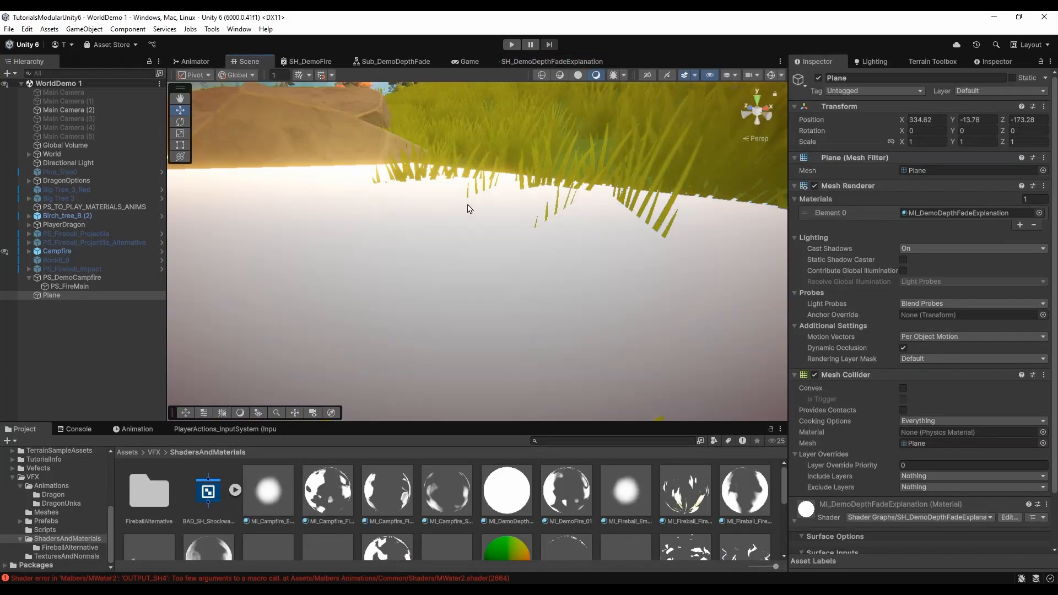
Examine how the plane's Screen Position shading changes as the camera moves away from it and around it
right_drag(529, 194, 459, 227)
scroll(460, 227, down, 6)
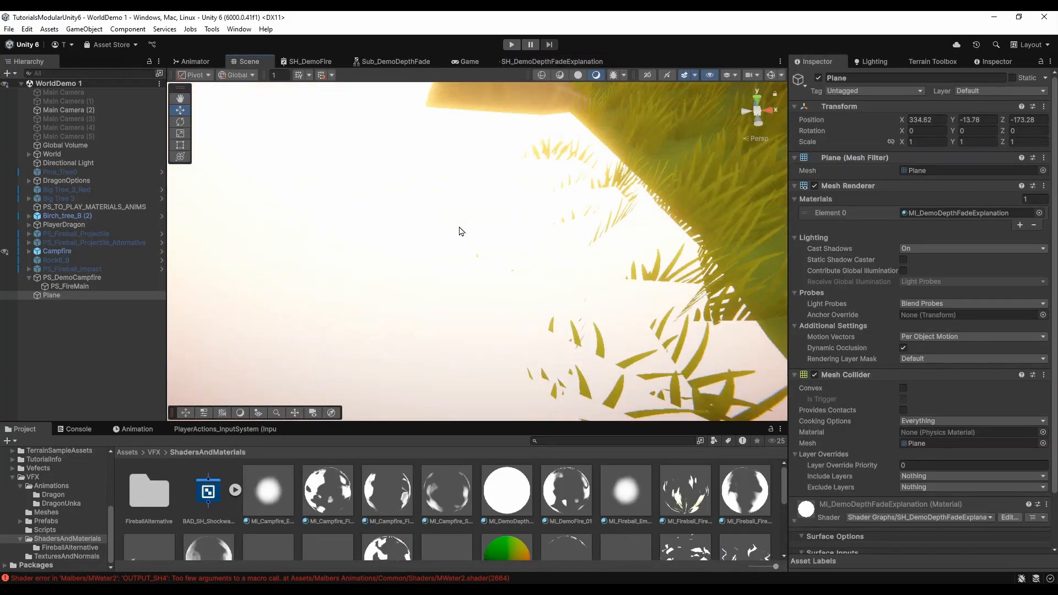
scroll(461, 232, down, 4)
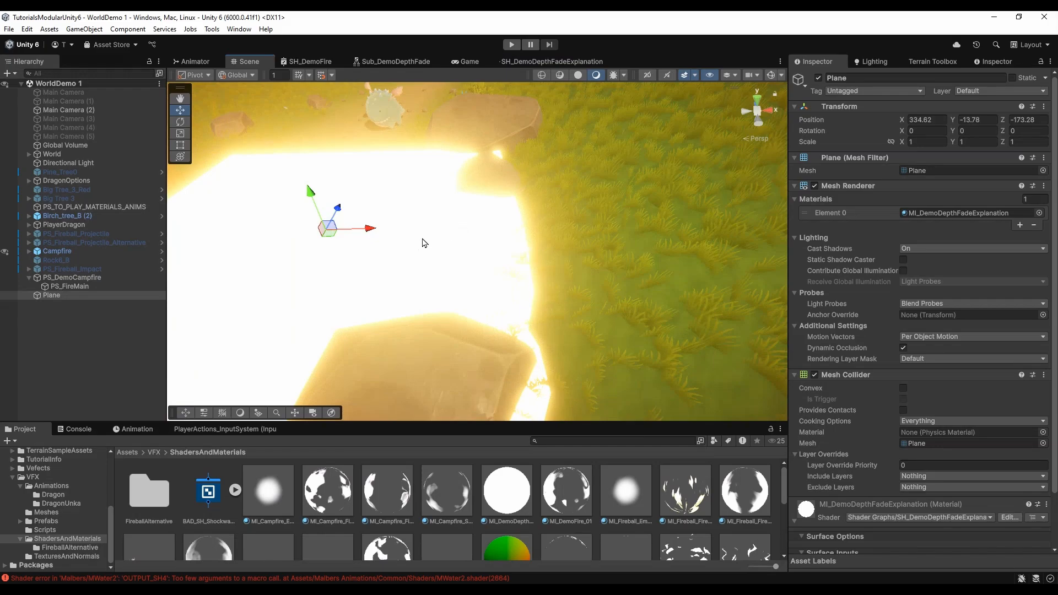
middle_drag(423, 243, 605, 185)
right_drag(484, 208, 470, 234)
middle_drag(431, 219, 452, 249)
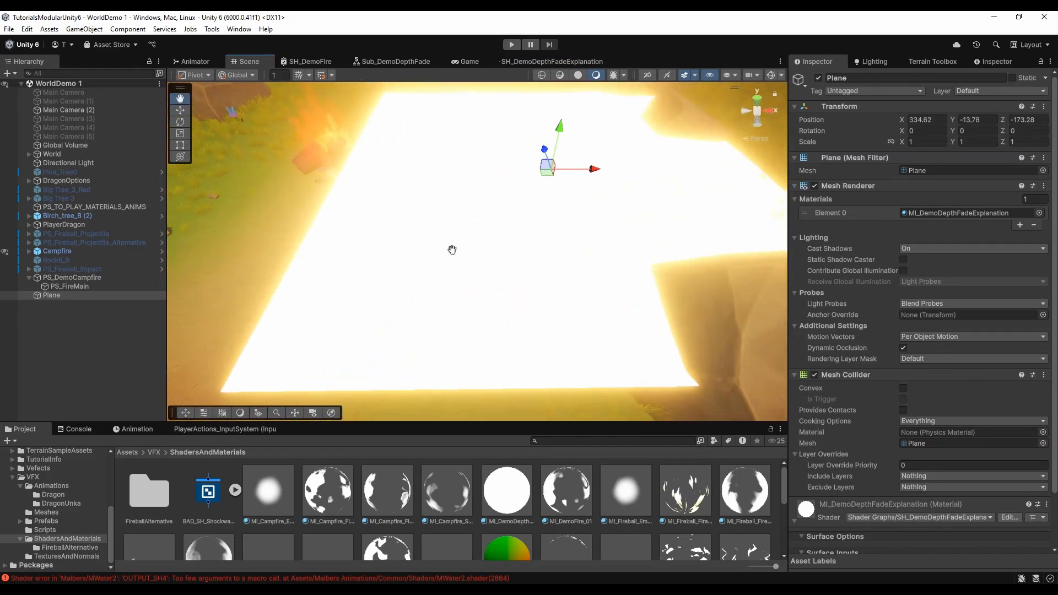
middle_drag(452, 250, 455, 213)
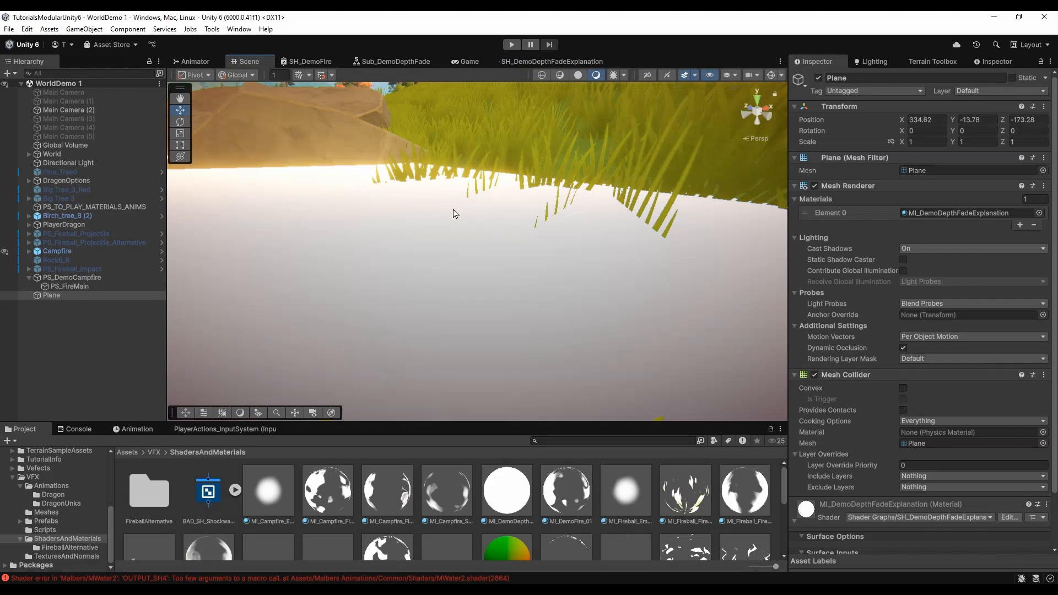
right_drag(534, 195, 426, 256)
scroll(460, 232, down, 8)
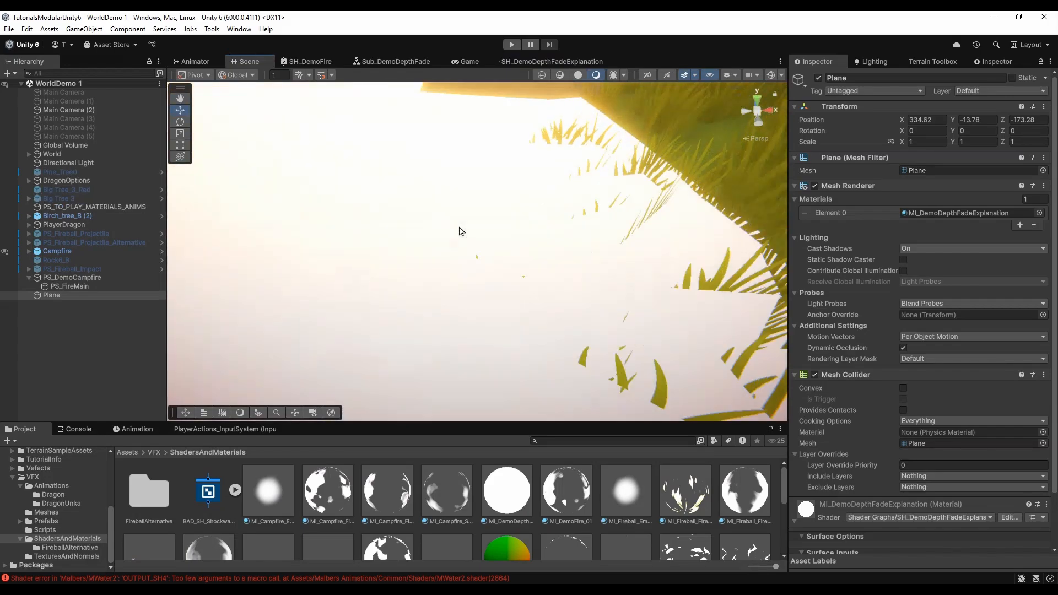
scroll(461, 231, down, 6)
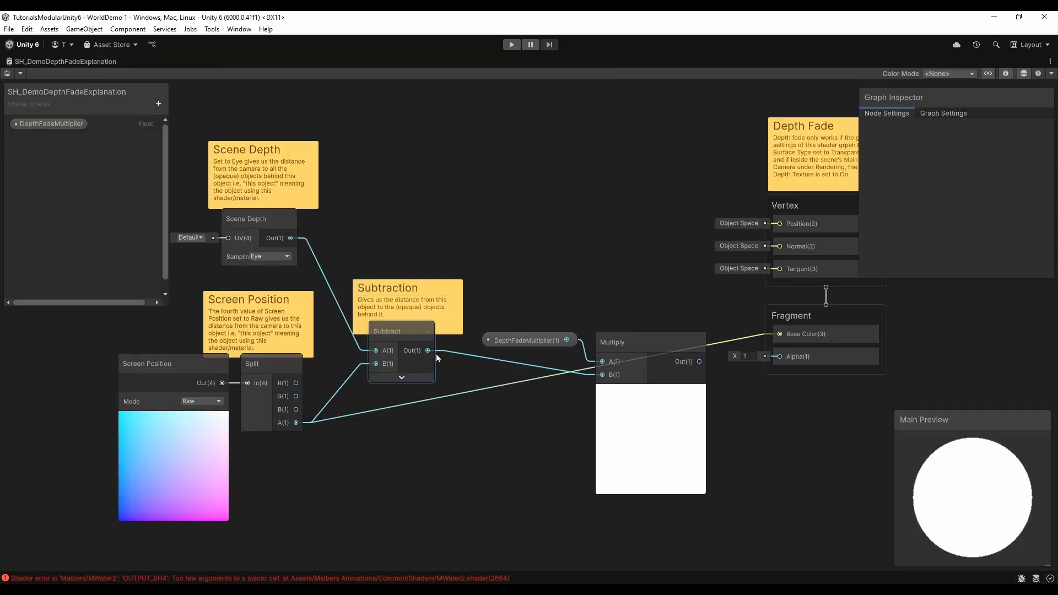
Connect the Subtract output to the fragment Base Color and lower the DepthFadeMultiplier and Multiply nodes clear of the connection
drag(428, 351, 774, 334)
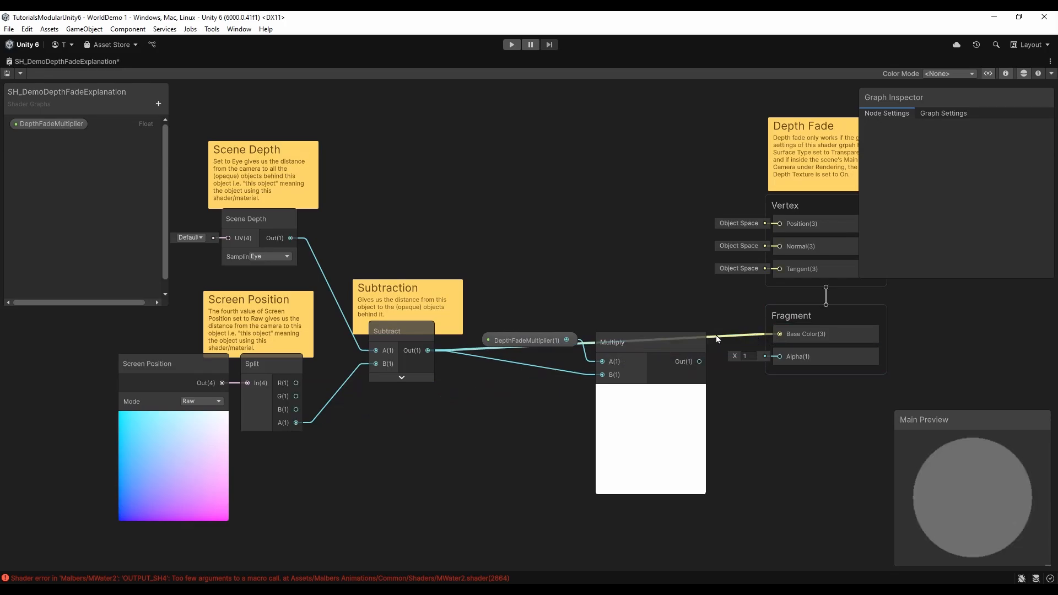
drag(557, 315, 627, 381)
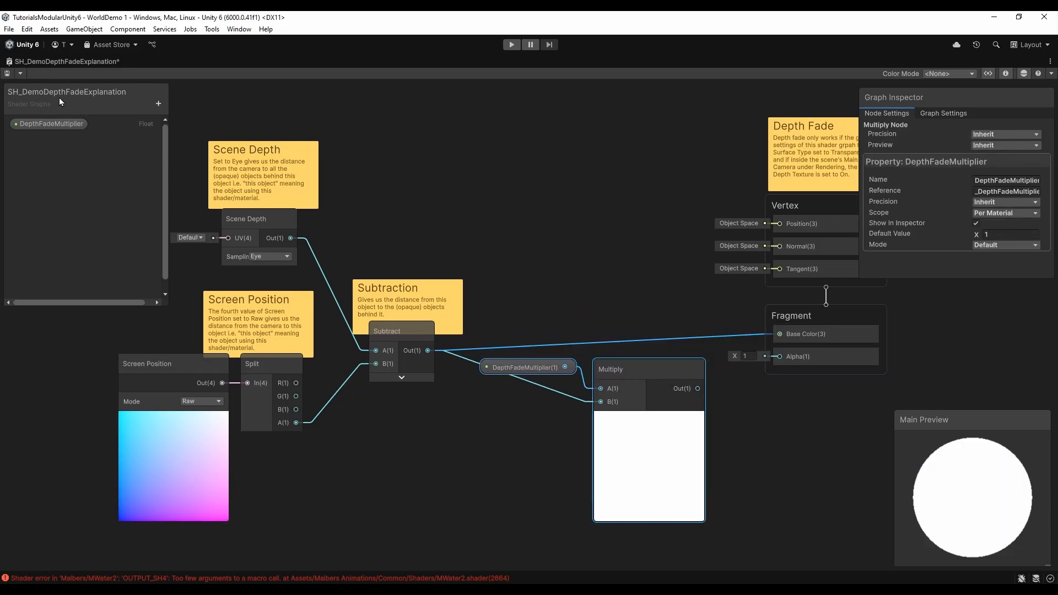
Examine the plane's Subtract shading against the rocks and grass in the Scene view from different distances and angles
double_click(55, 63)
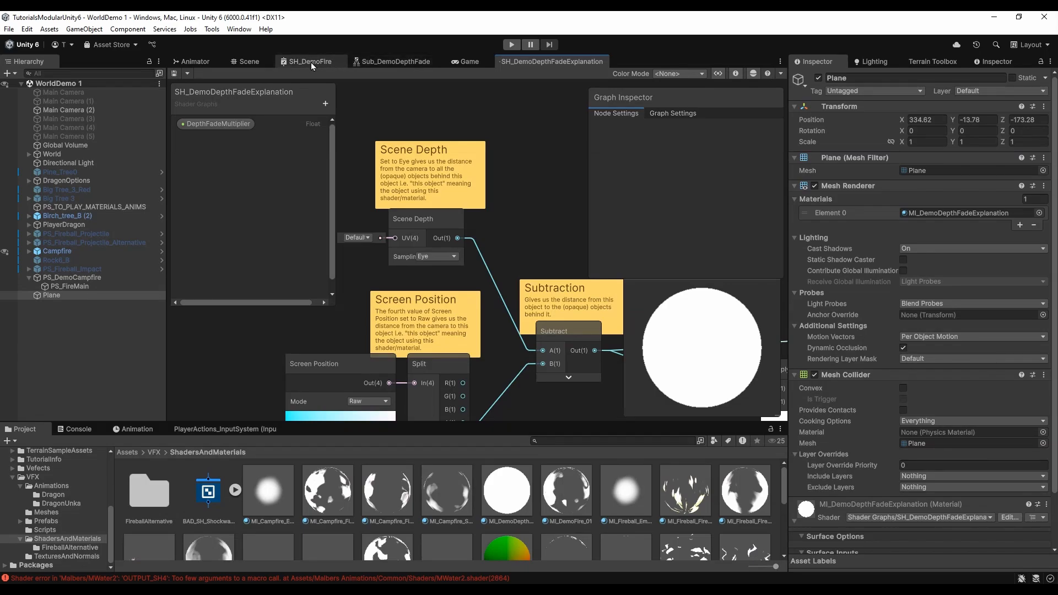
scroll(525, 231, down, 3)
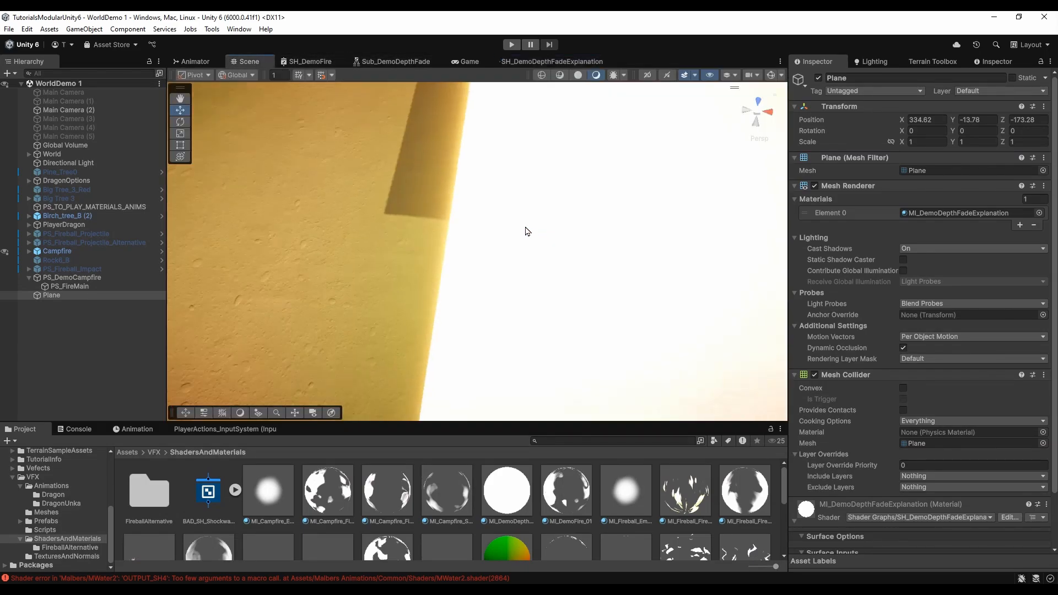
middle_drag(665, 222, 404, 207)
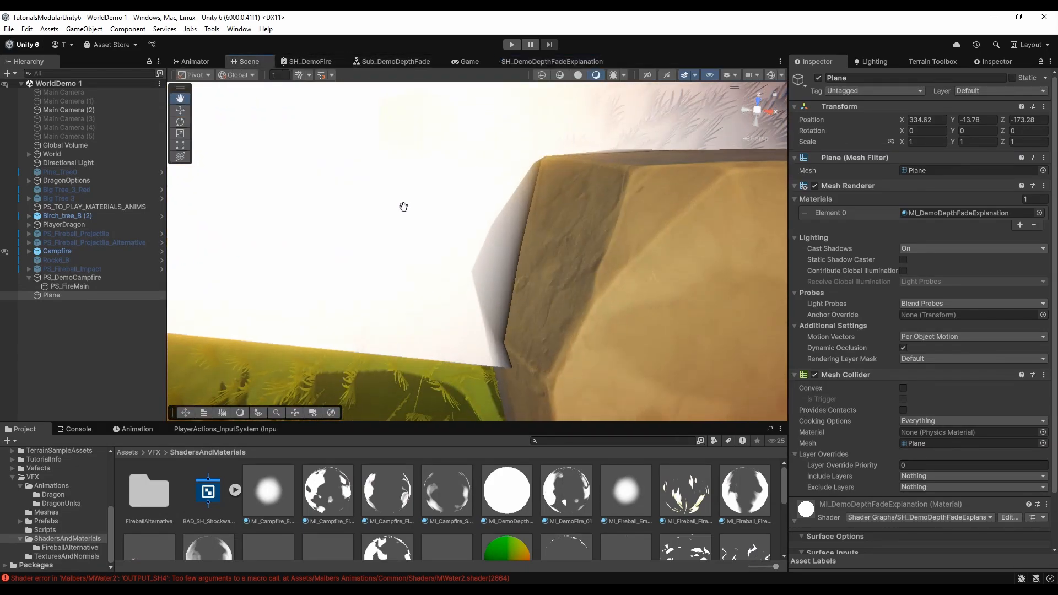
right_drag(403, 208, 564, 215)
middle_drag(565, 211, 541, 210)
scroll(563, 165, up, 3)
scroll(562, 211, up, 3)
scroll(541, 214, down, 5)
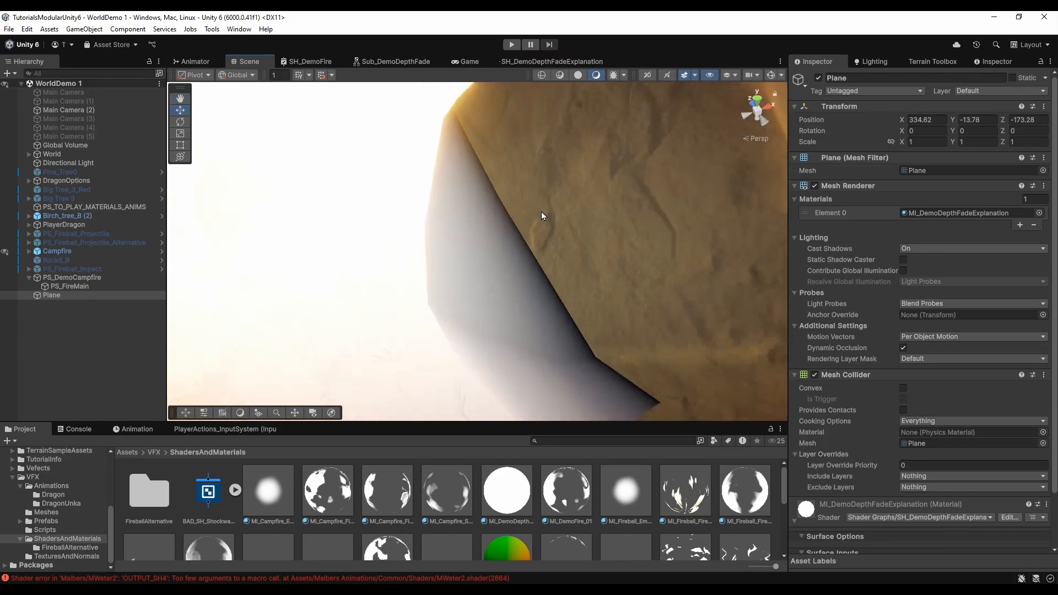
right_drag(541, 215, 576, 163)
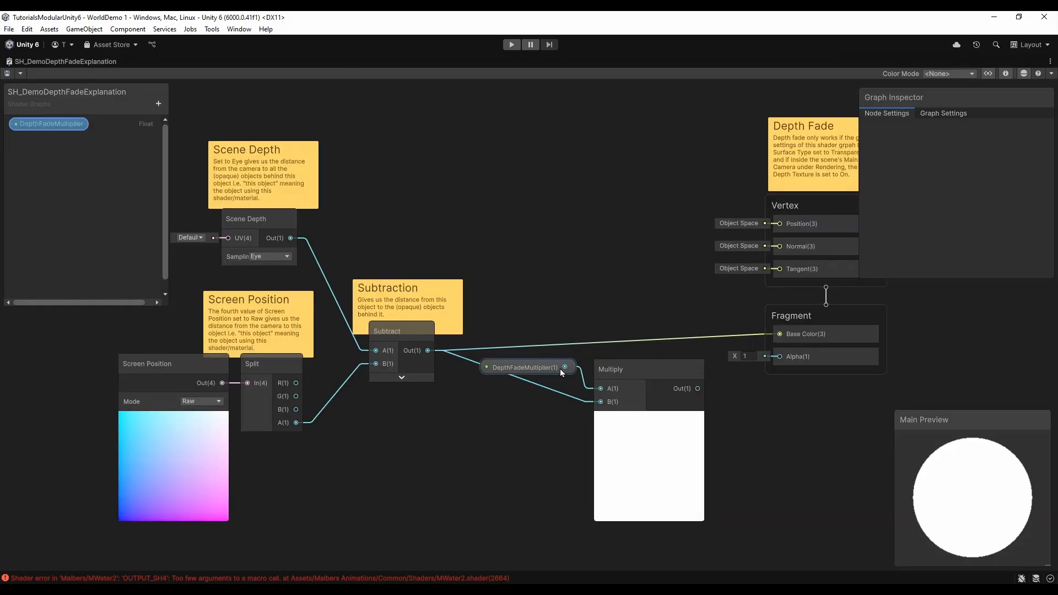
Connect the Multiply output to the fragment Base Color, move the DepthFadeMultiplier and Multiply nodes back up, and save the graph
drag(765, 333, 769, 334)
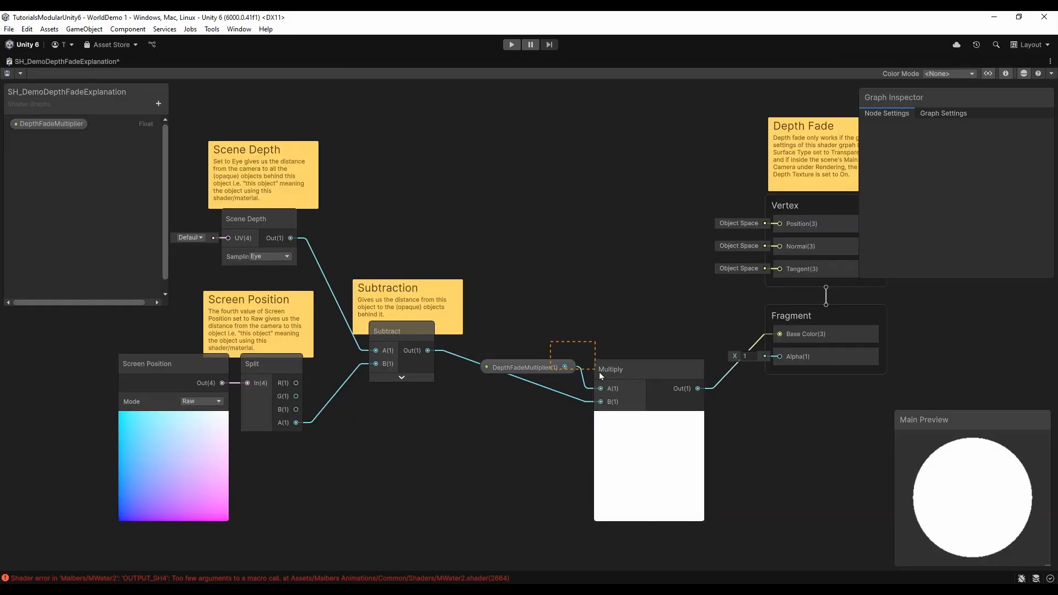
drag(599, 372, 600, 372)
drag(600, 373, 594, 319)
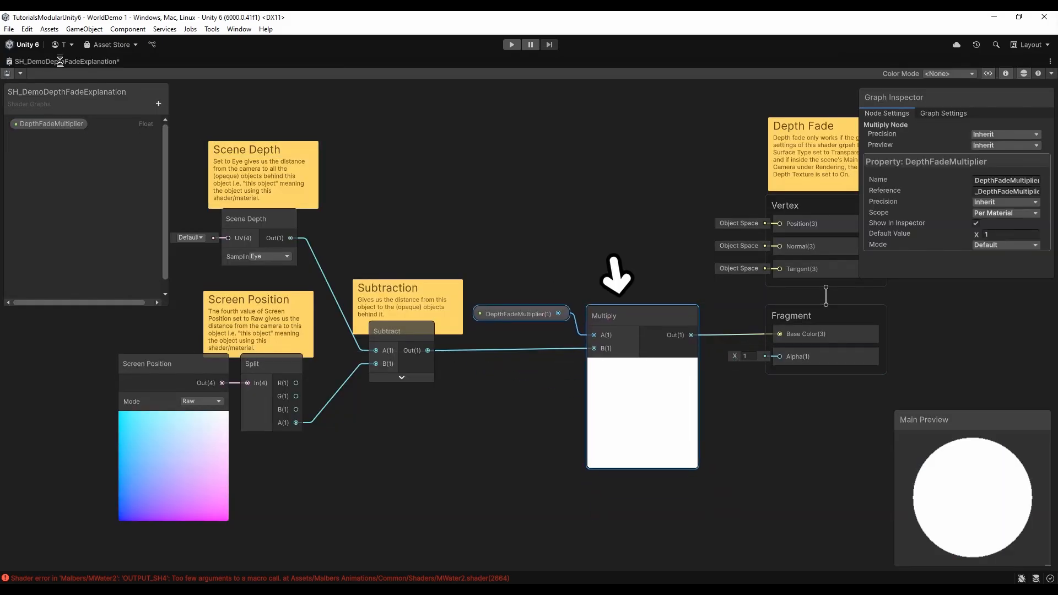
key(ctrl+s)
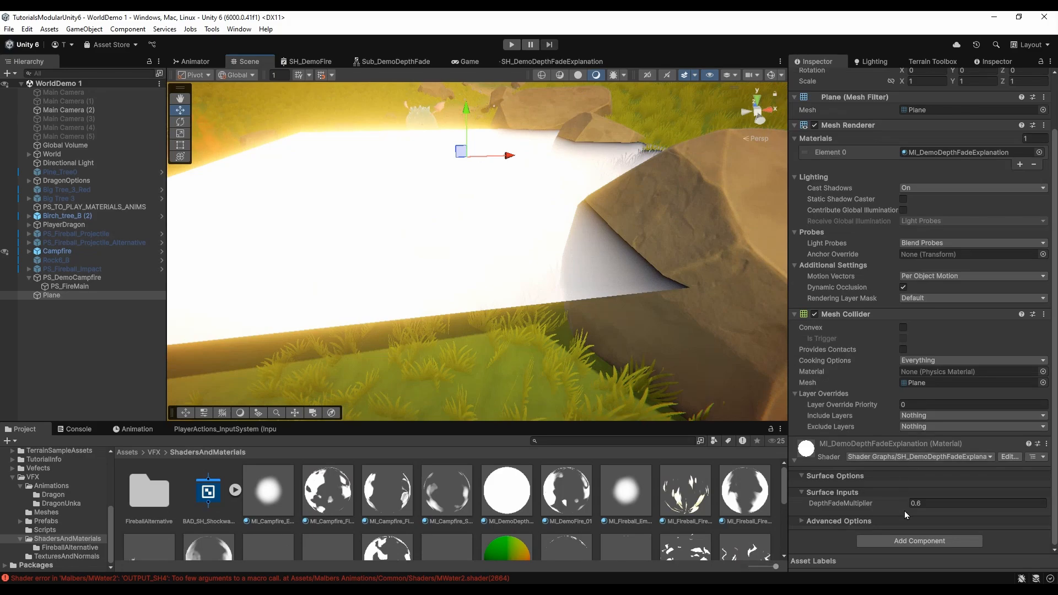
Set the plane material's DepthFadeMultiplier to 0.19 and examine the depth fade around the rocks
drag(903, 507, 909, 508)
right_drag(545, 219, 527, 244)
middle_drag(528, 245, 609, 289)
scroll(613, 255, down, 3)
right_drag(611, 267, 644, 173)
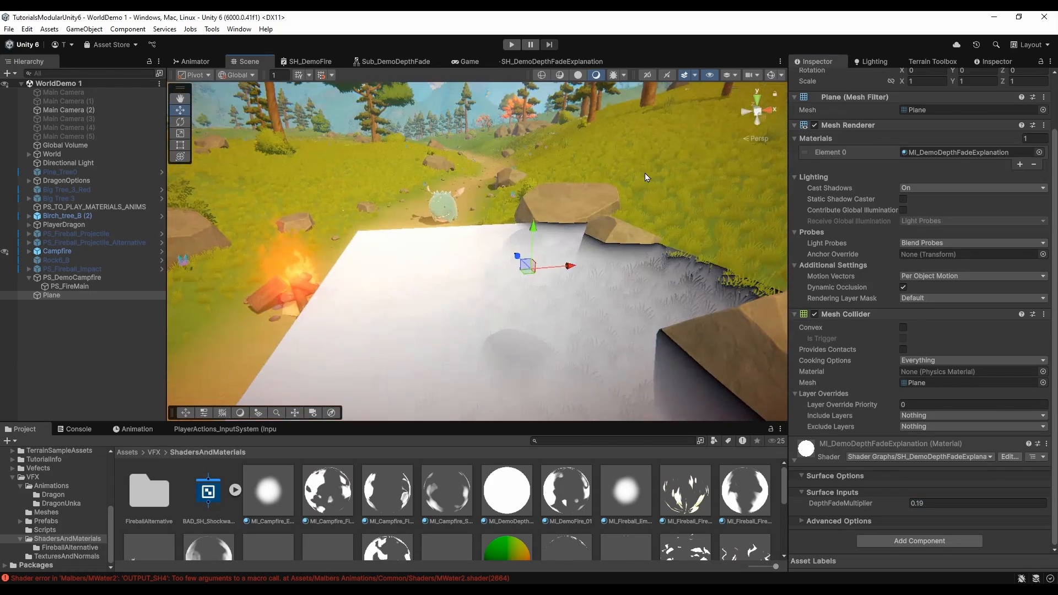
scroll(649, 237, up, 5)
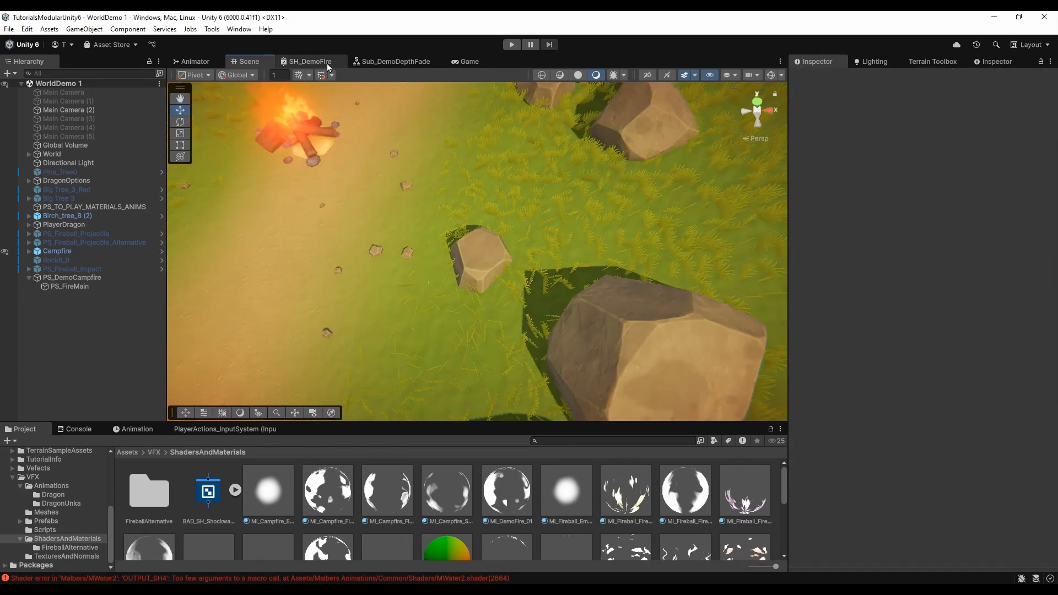
In the SH_DemoFire graph, add a Sub_DemoDepthFade node below the Multiply node that feeds Alpha
click(326, 64)
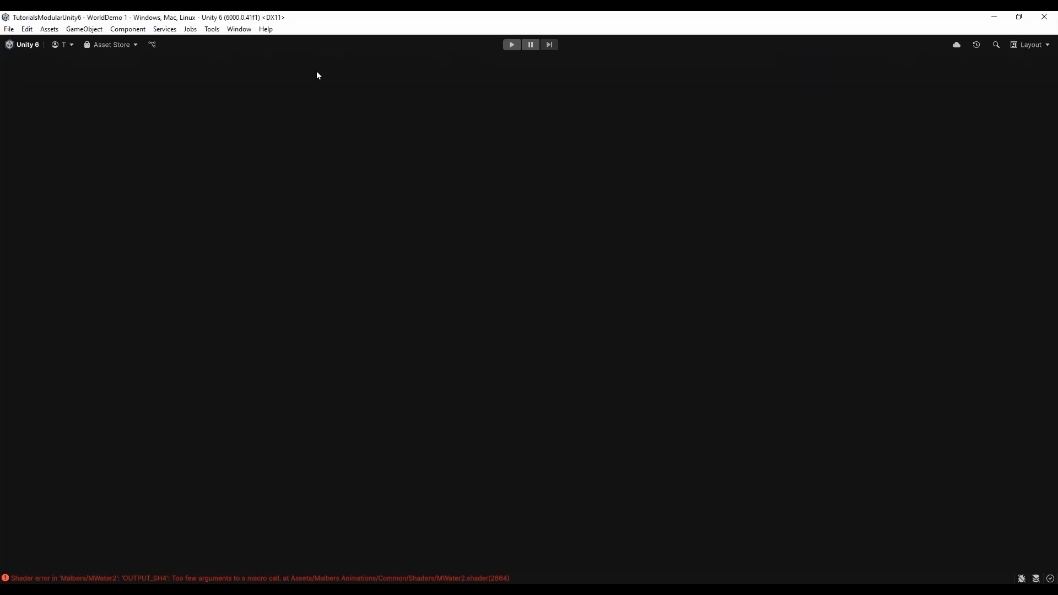
scroll(517, 223, up, 6)
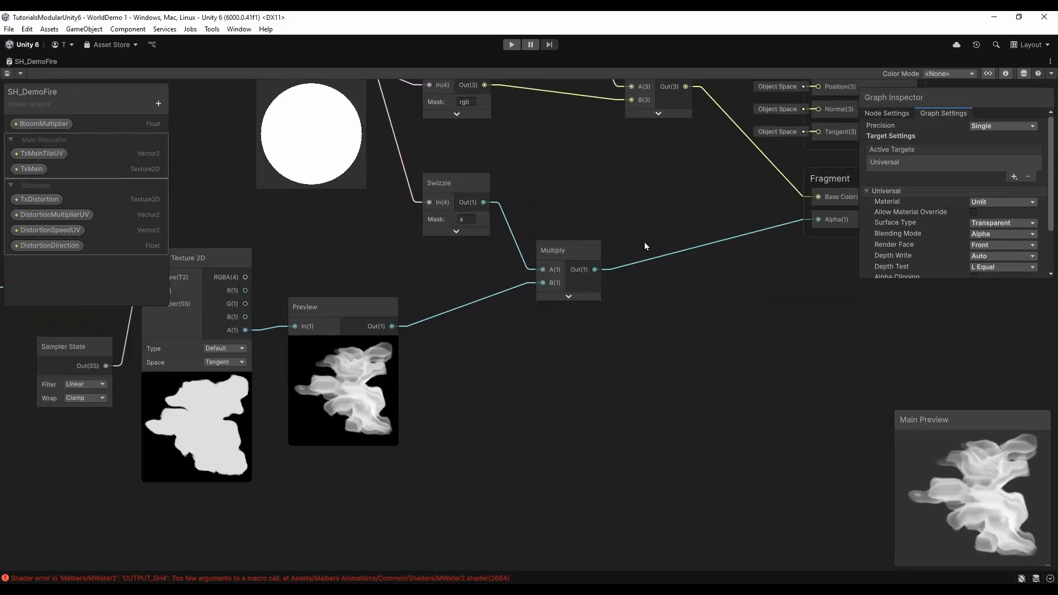
middle_drag(639, 236, 567, 235)
right_click(607, 289)
click(620, 296)
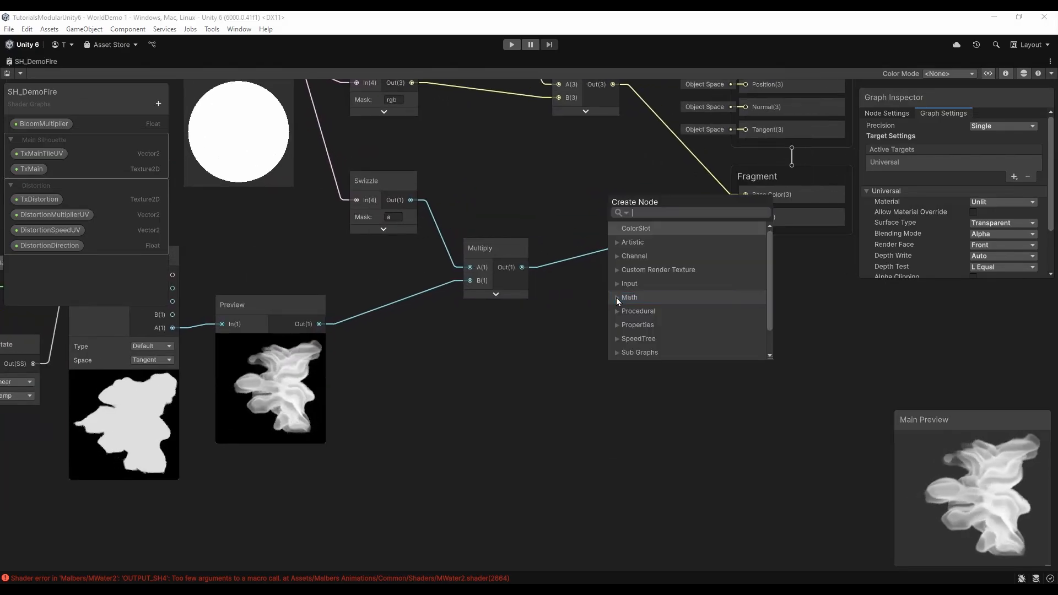
text(depth)
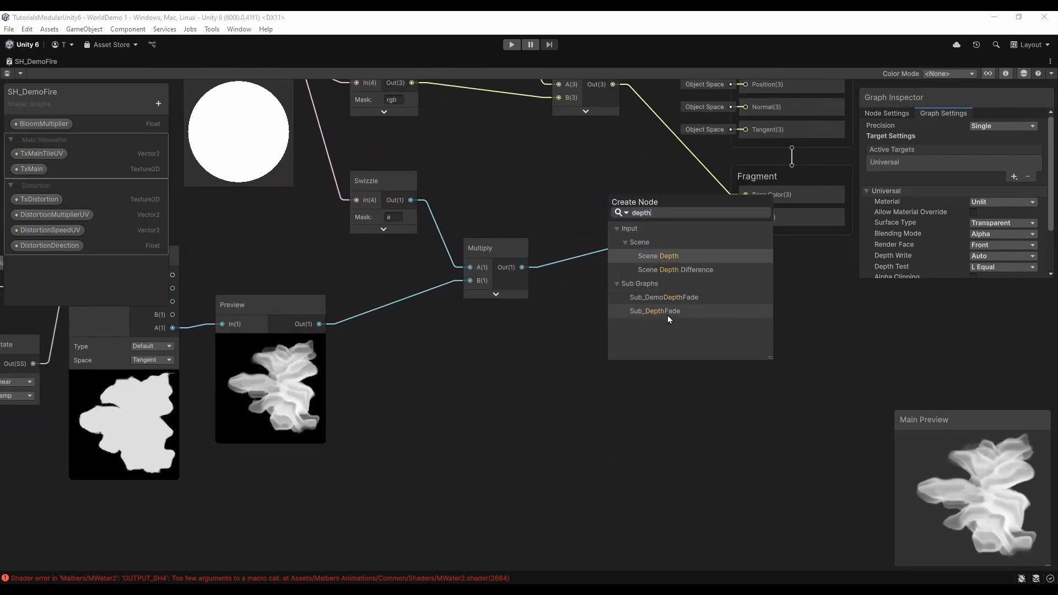
double_click(667, 296)
middle_drag(633, 288, 597, 286)
drag(633, 329, 425, 359)
Multiply the existing Multiply output by the Sub_DemoDepthFade output in a new Multiply node and connect its result to the fragment Alpha
right_click(549, 296)
click(558, 303)
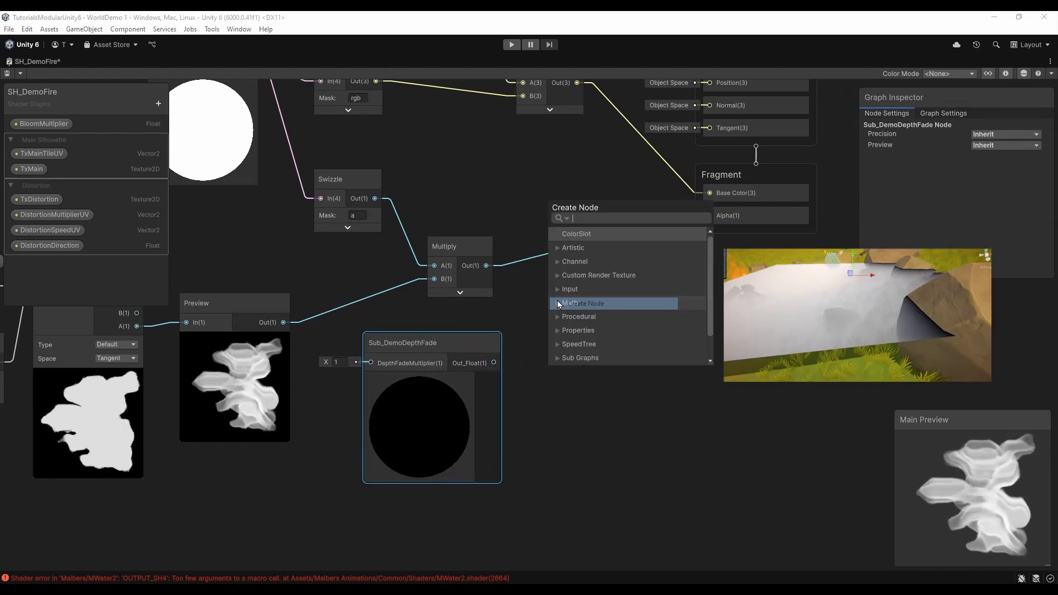
text(mult)
double_click(619, 302)
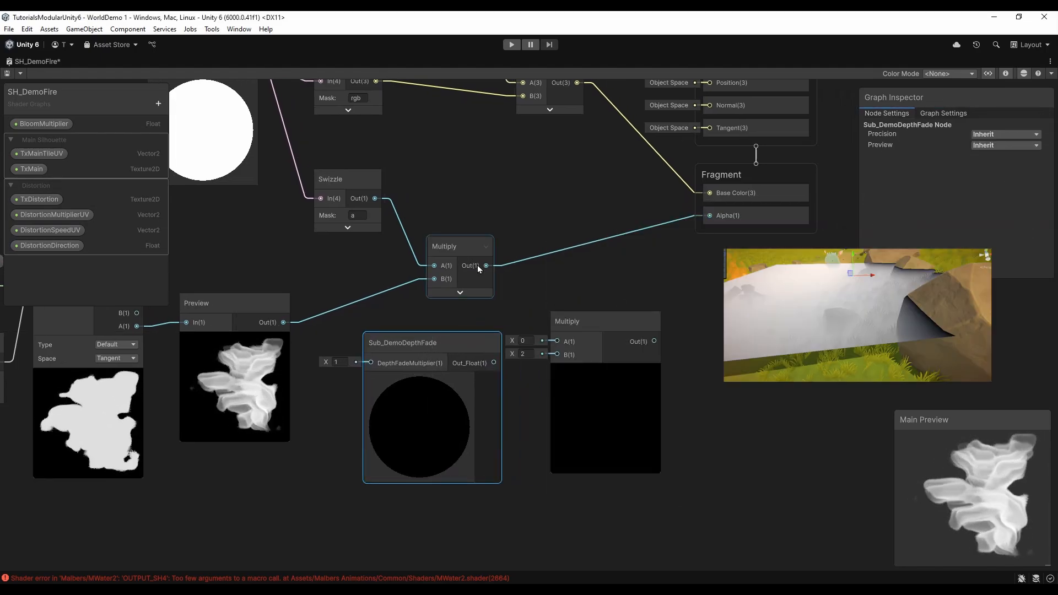
drag(477, 266, 557, 341)
drag(498, 364, 547, 353)
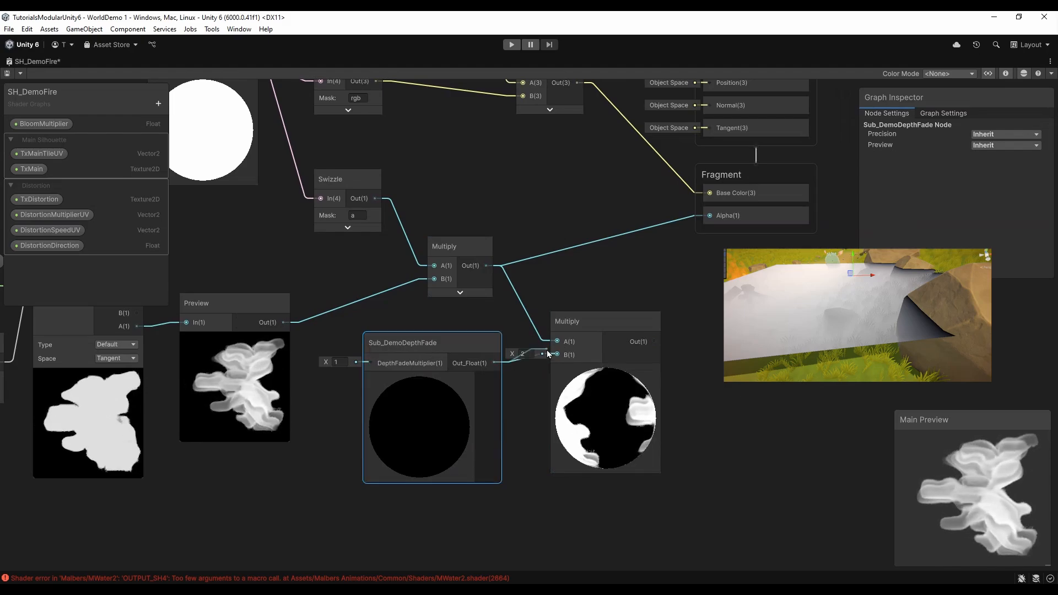
drag(655, 342, 707, 215)
drag(612, 339, 623, 282)
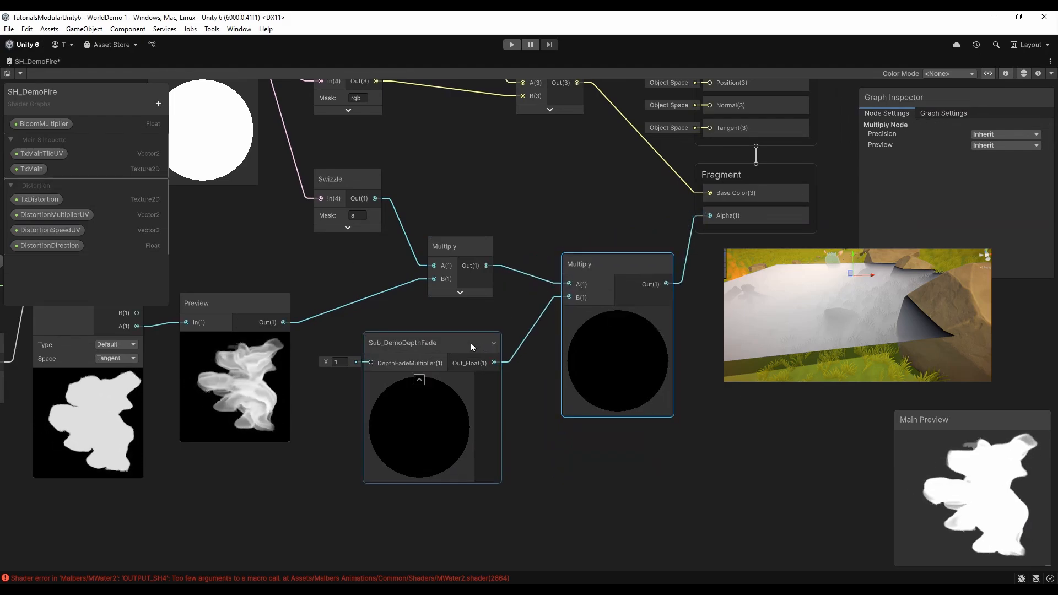
Add a Float property named DepthFadeMultiplier to the graph and connect it to the Sub_DemoDepthFade node's input
middle_drag(206, 278, 381, 231)
drag(393, 267, 366, 273)
drag(595, 310, 606, 309)
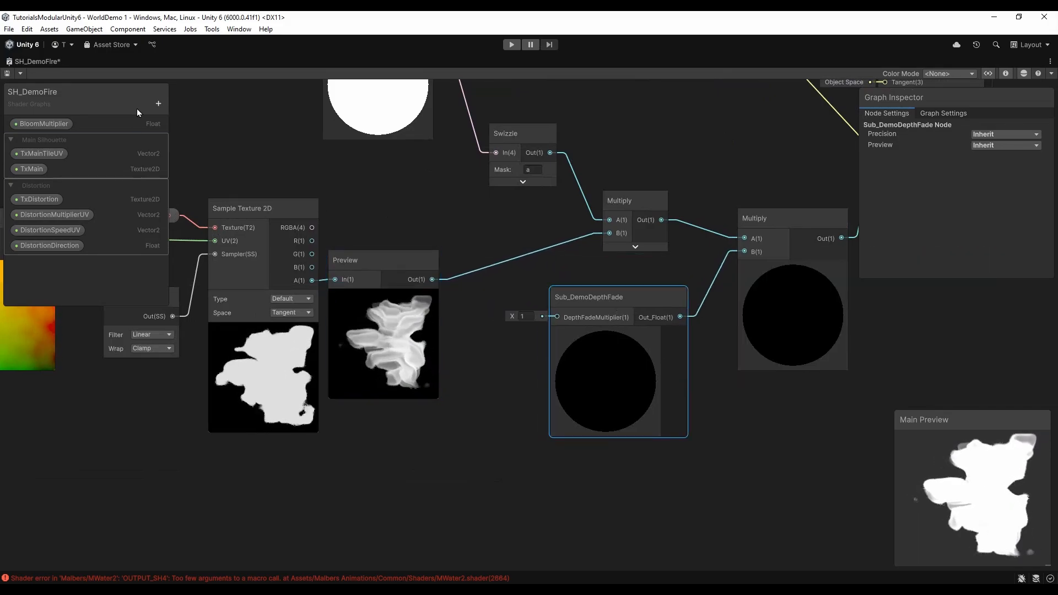
click(158, 104)
click(184, 130)
text(Dep)
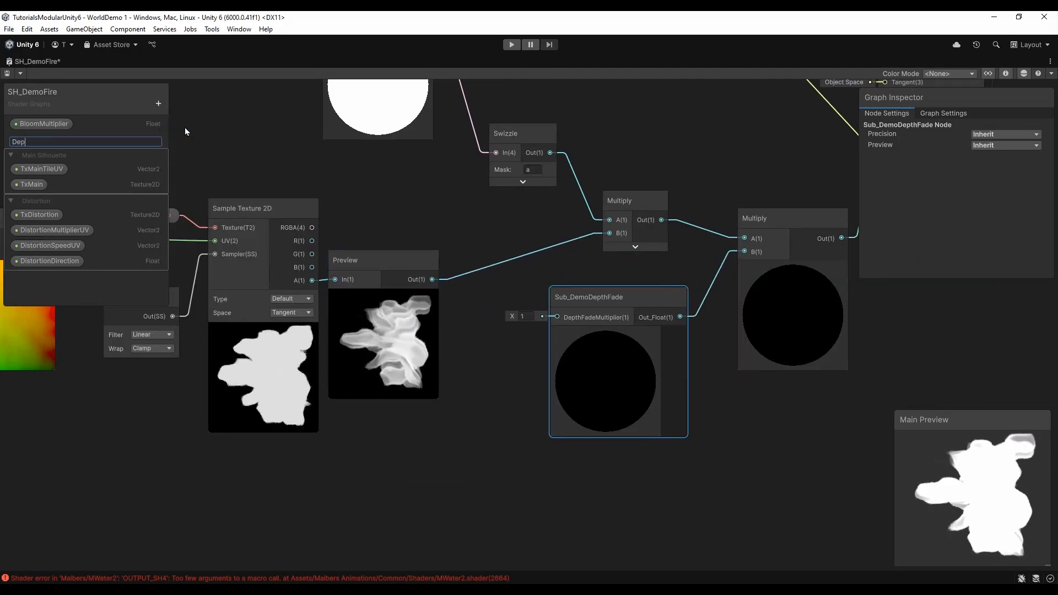
text(thFadeMultiplier)
key(Return)
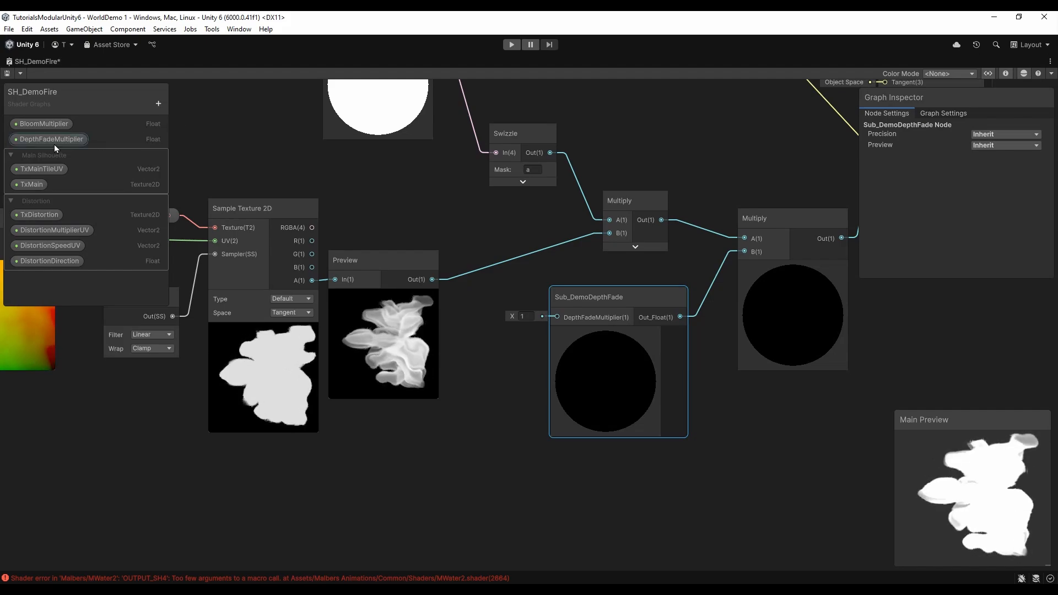
drag(54, 144, 507, 322)
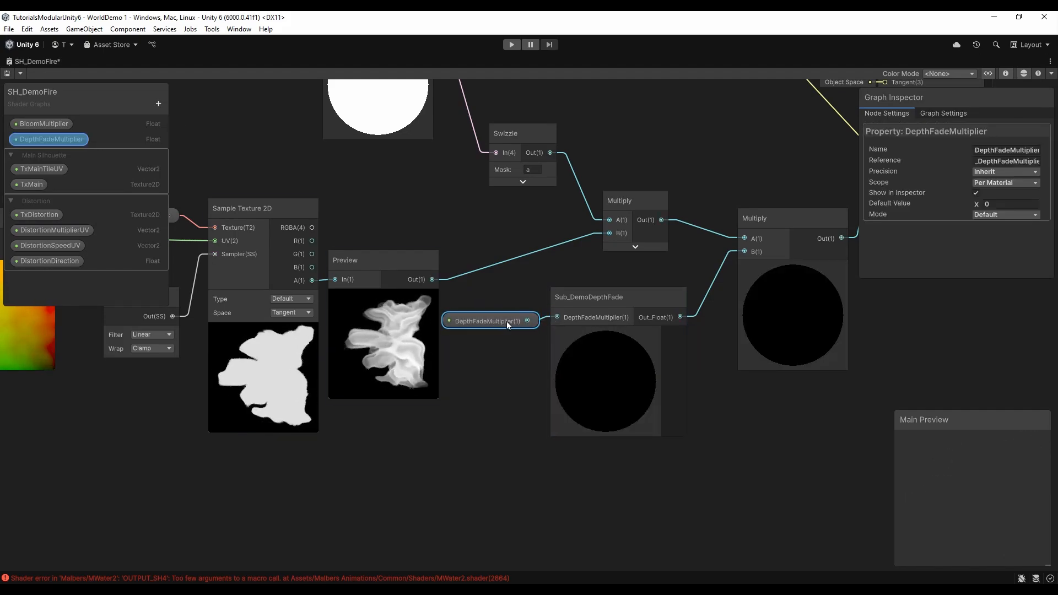
Set the DepthFadeMultiplier property's default value to 1 and save the SH_DemoFire graph
click(1006, 204)
text(1)
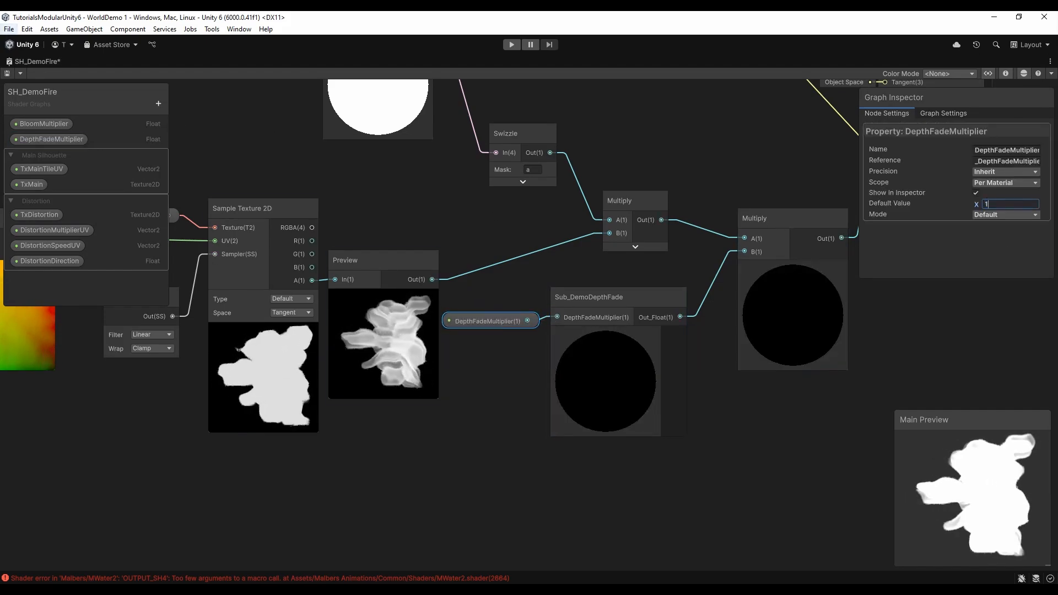
click(7, 73)
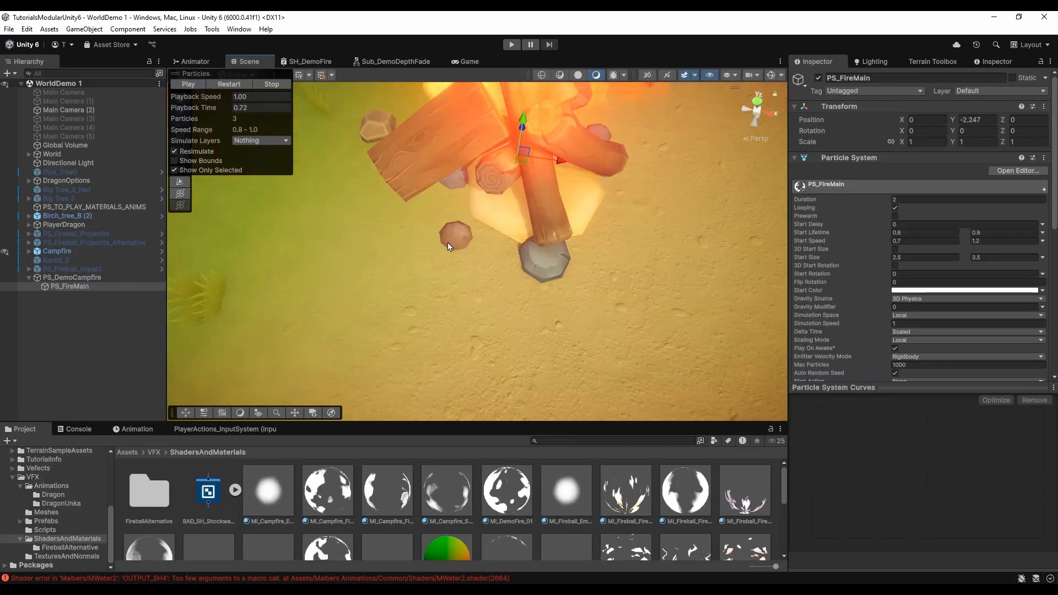
Frame PS_FireMain and try DepthFadeMultiplier values of 0 and 11 on its MI_DemoFire_01 material
key(f)
scroll(898, 305, down, 8)
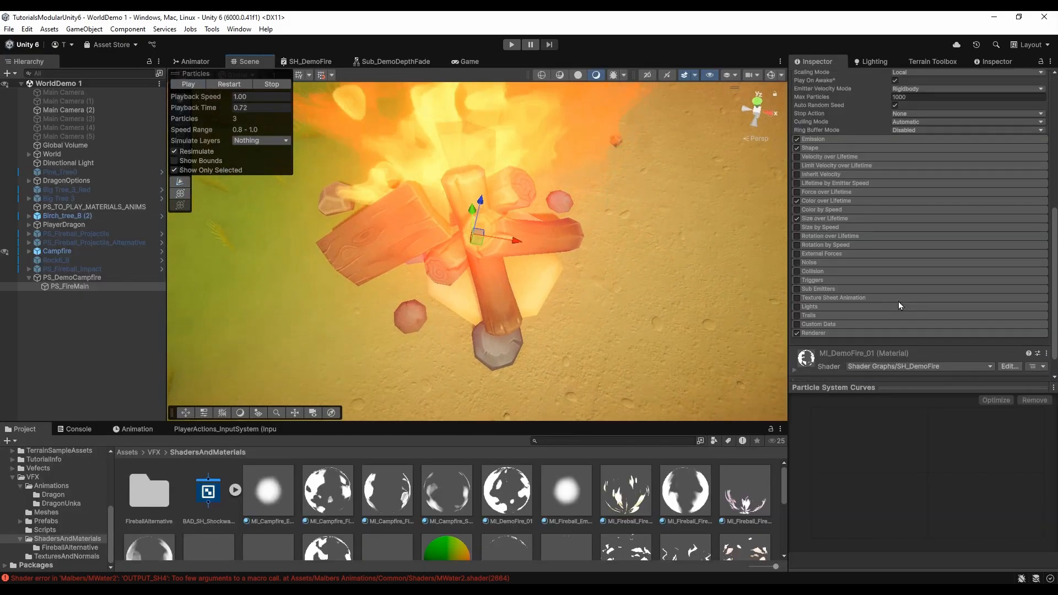
scroll(898, 302, down, 2)
scroll(860, 329, down, 6)
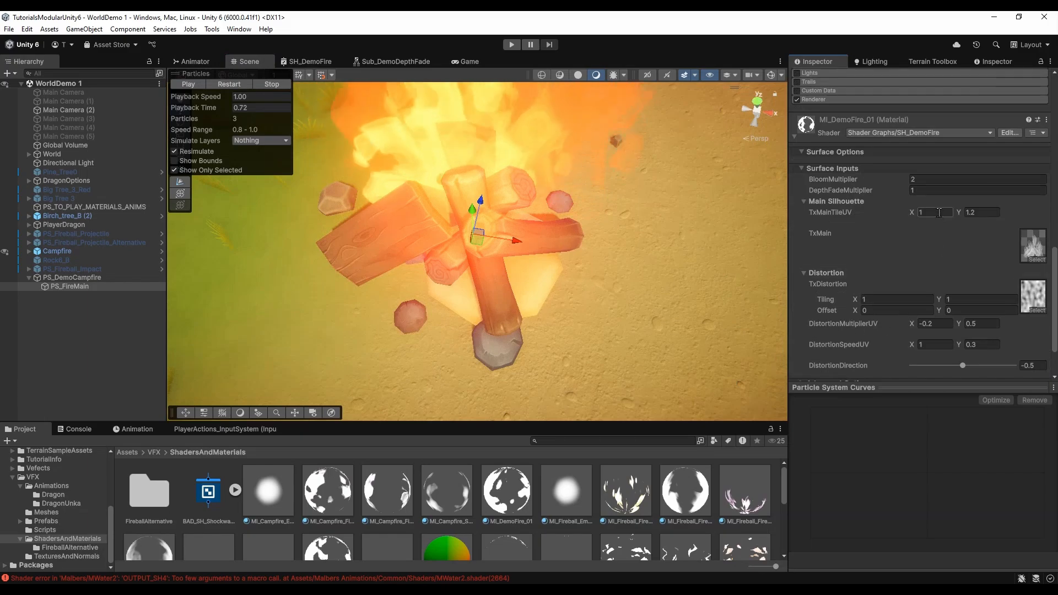
scroll(939, 212, down, 2)
click(932, 132)
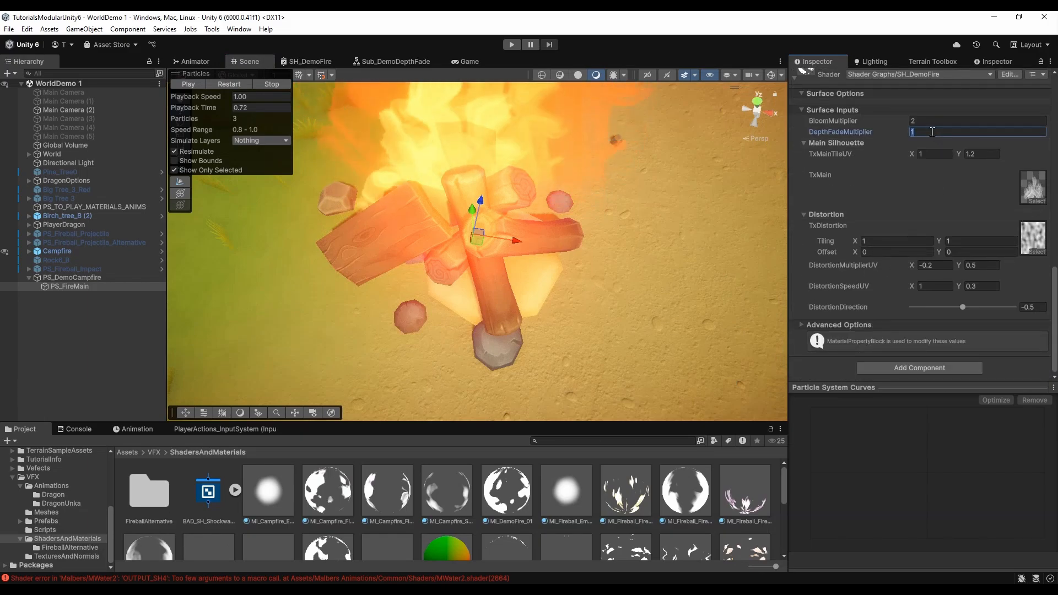
text(0)
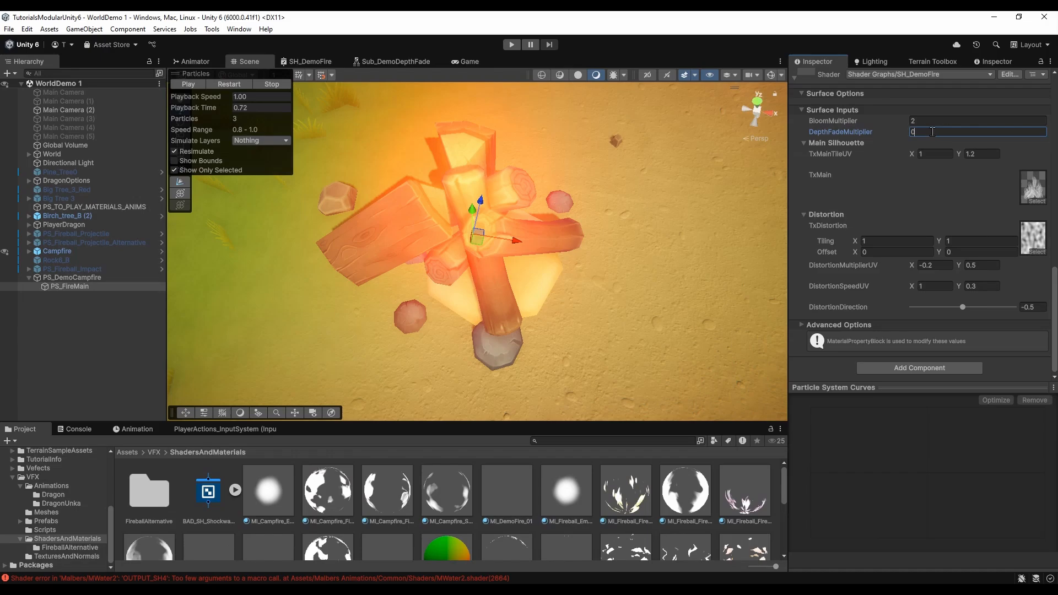
text(11)
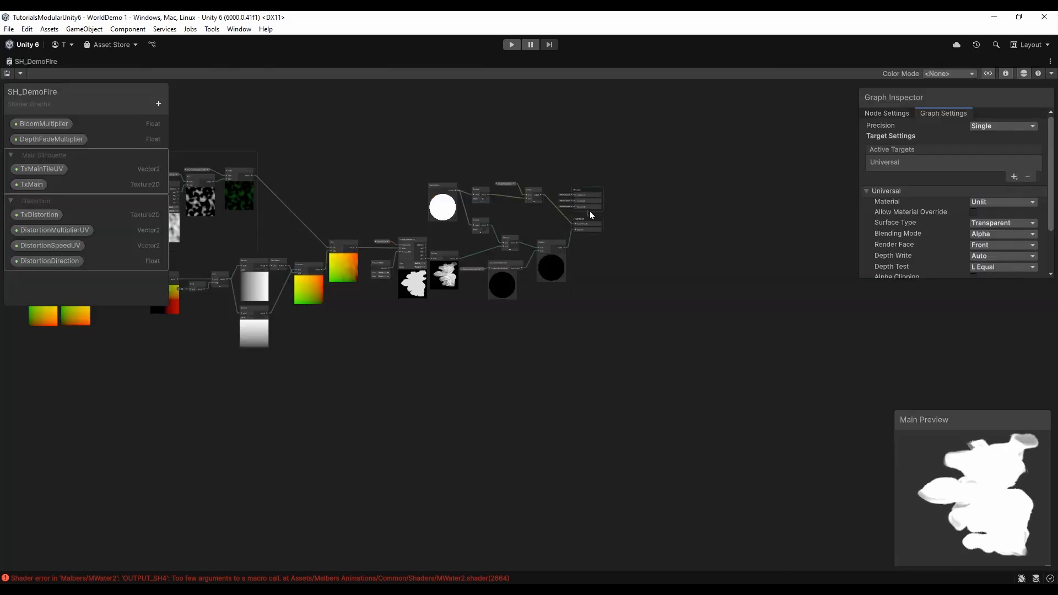
Open the Sub_DemoDepthFade sub graph from its node in SH_DemoFire and hide the Graph Inspector
scroll(589, 211, up, 4)
middle_drag(492, 294, 592, 215)
click(527, 250)
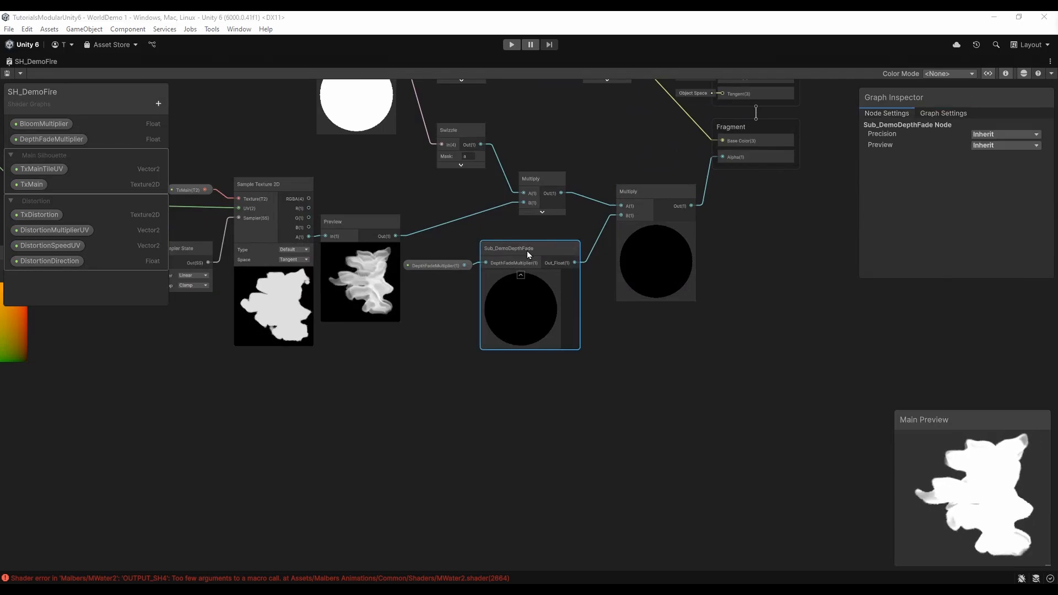
double_click(527, 250)
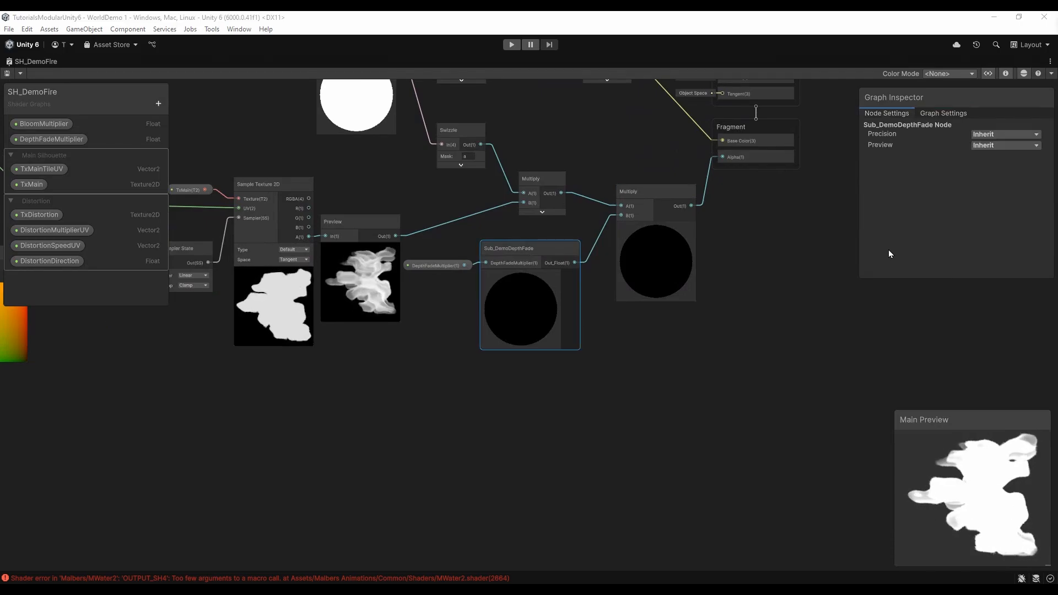
drag(1057, 50, 912, 185)
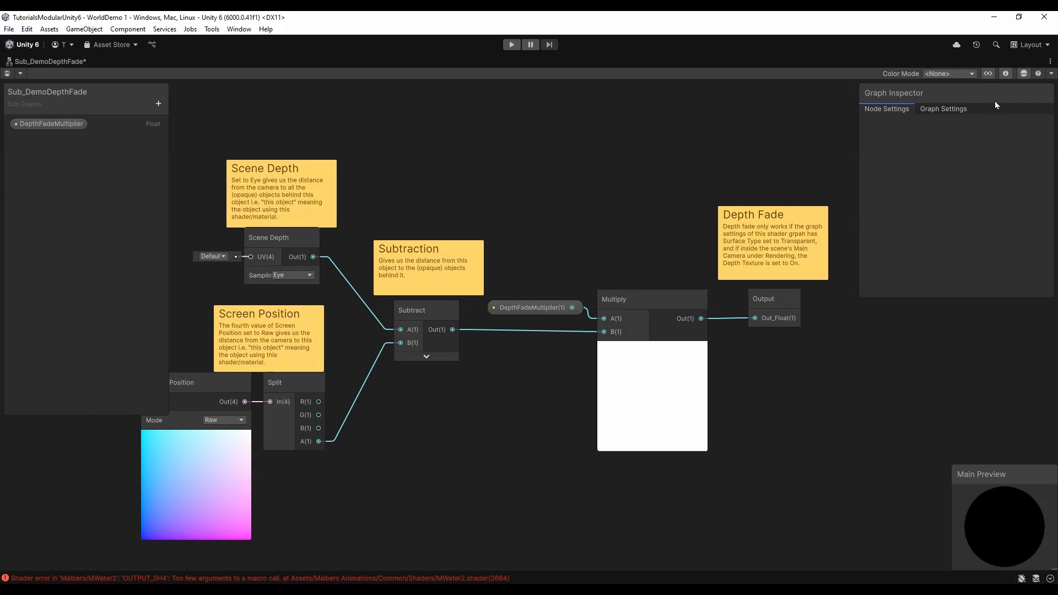
click(1006, 78)
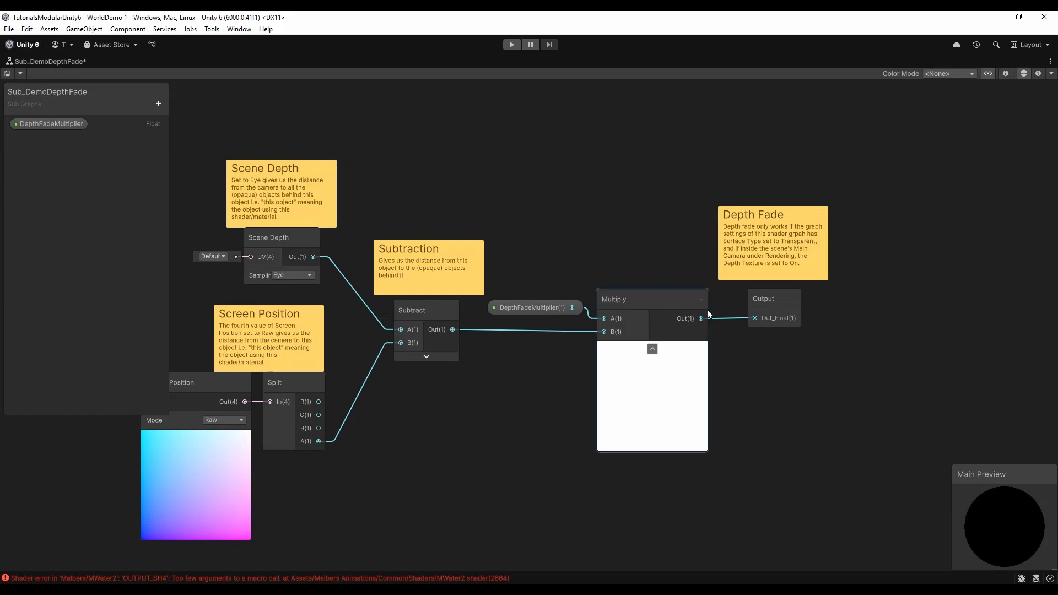
Insert a Saturate node between the Multiply node and the Output in Sub_DemoDepthFade, with its preview collapsed
drag(818, 291, 921, 292)
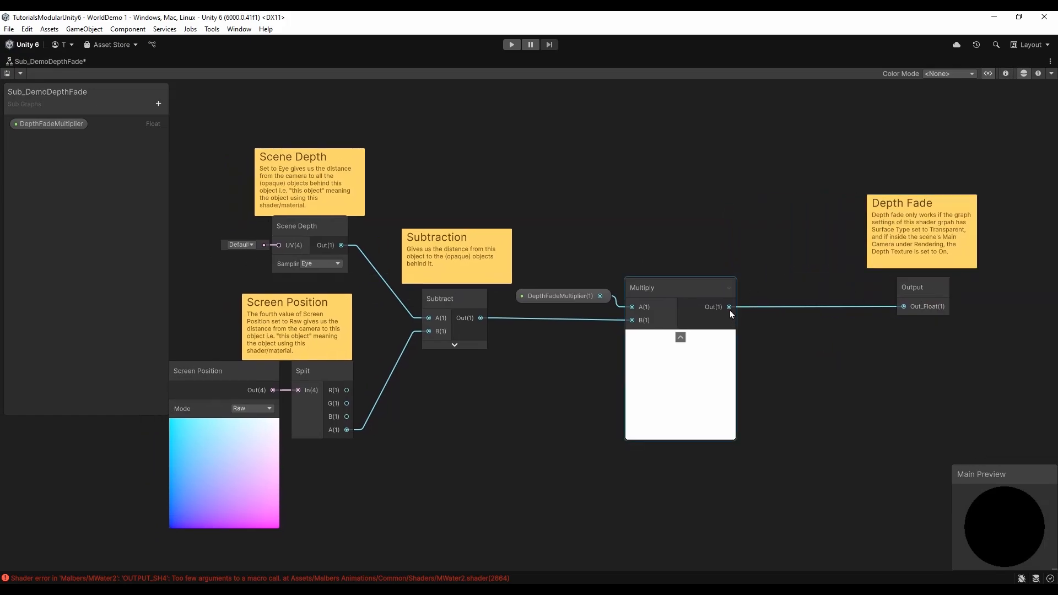
drag(729, 309, 769, 317)
text(sat)
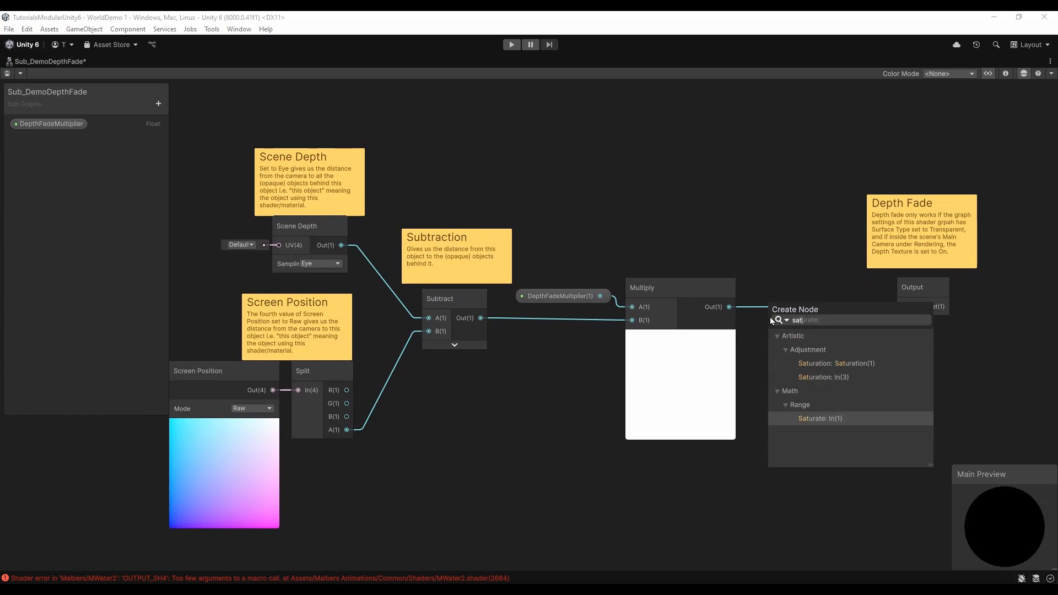
click(816, 418)
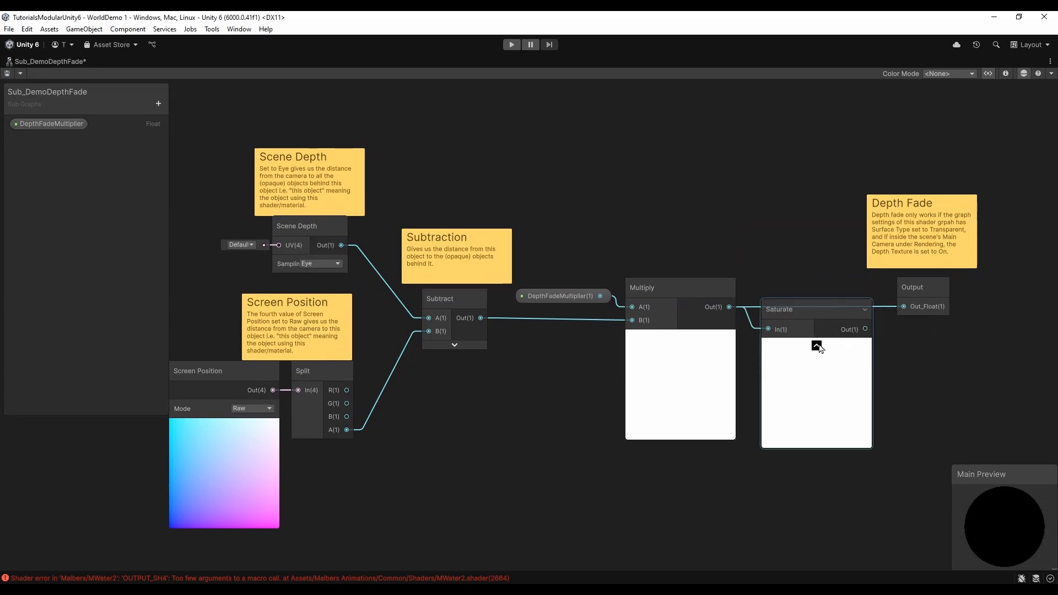
click(816, 346)
drag(903, 308, 904, 308)
drag(789, 322, 790, 305)
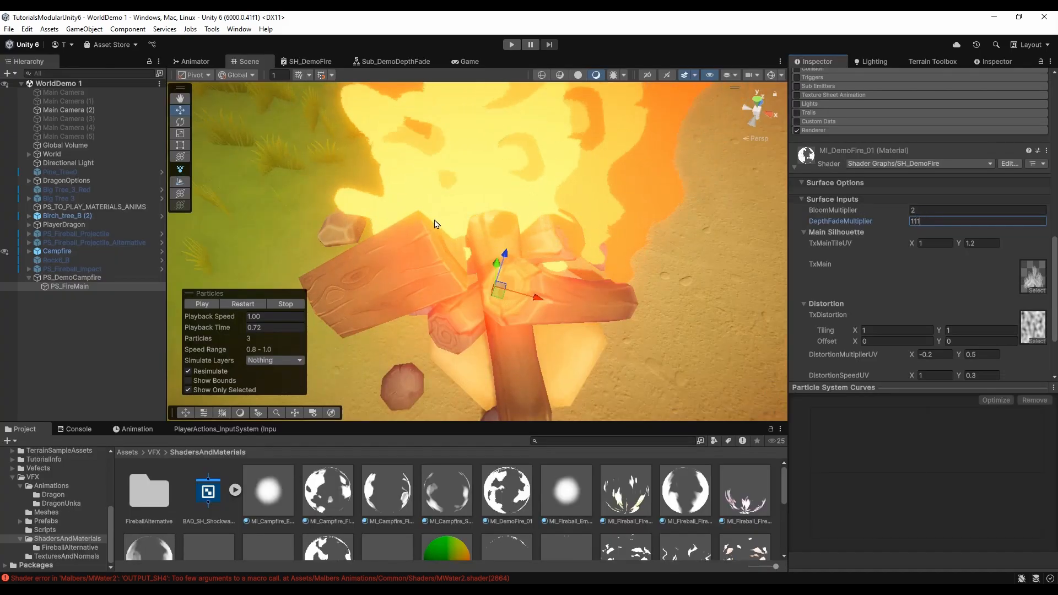
Set the material's DepthFadeMultiplier to 1 and restart the fire particles to check them from a lower angle
key(BackSpace)
key(BackSpace)
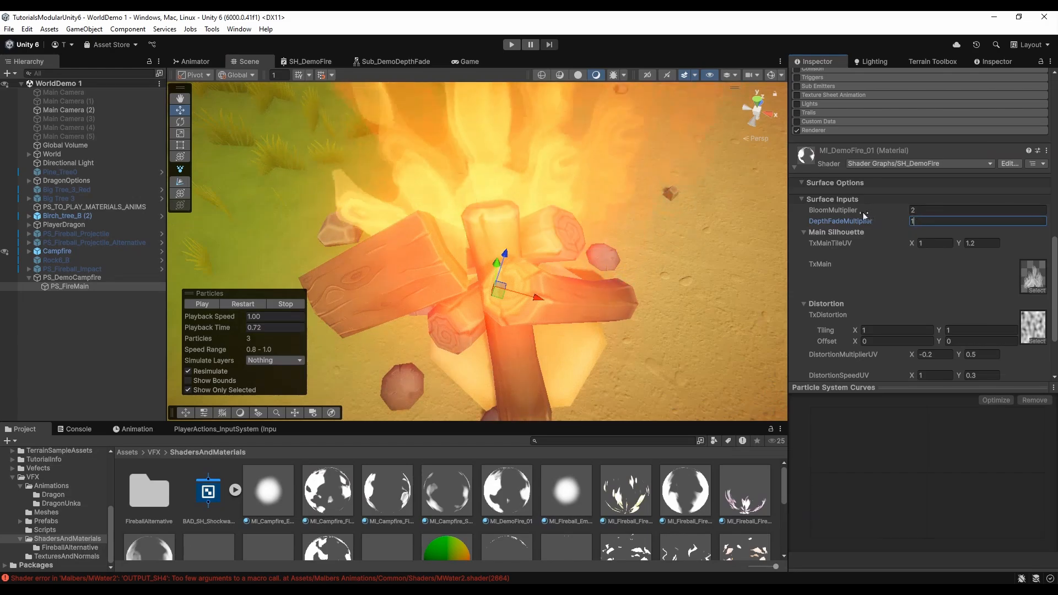
alt+drag(615, 219, 458, 66)
alt+drag(560, 245, 496, 292)
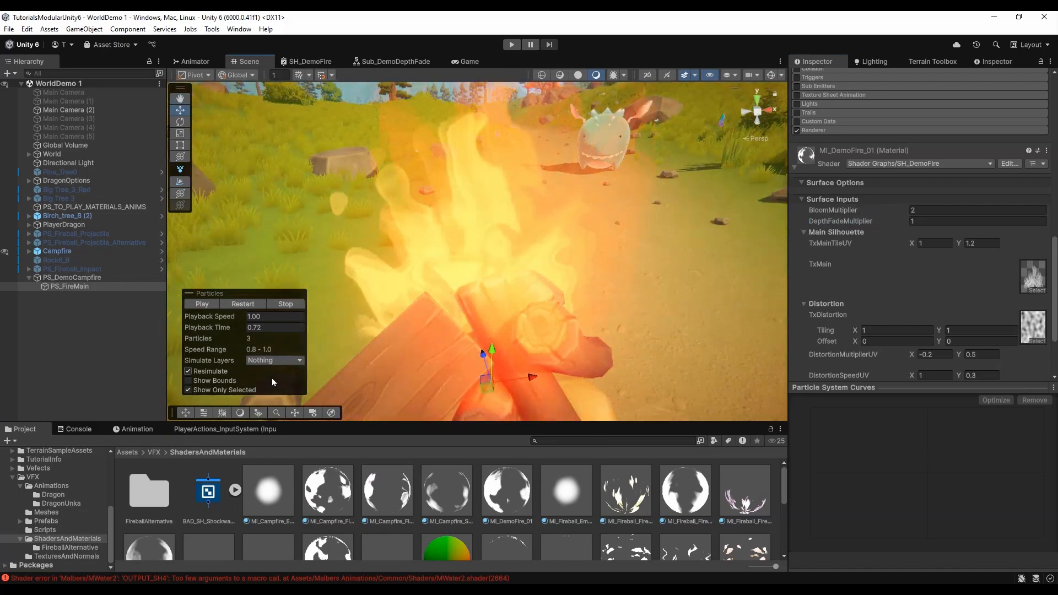
click(239, 305)
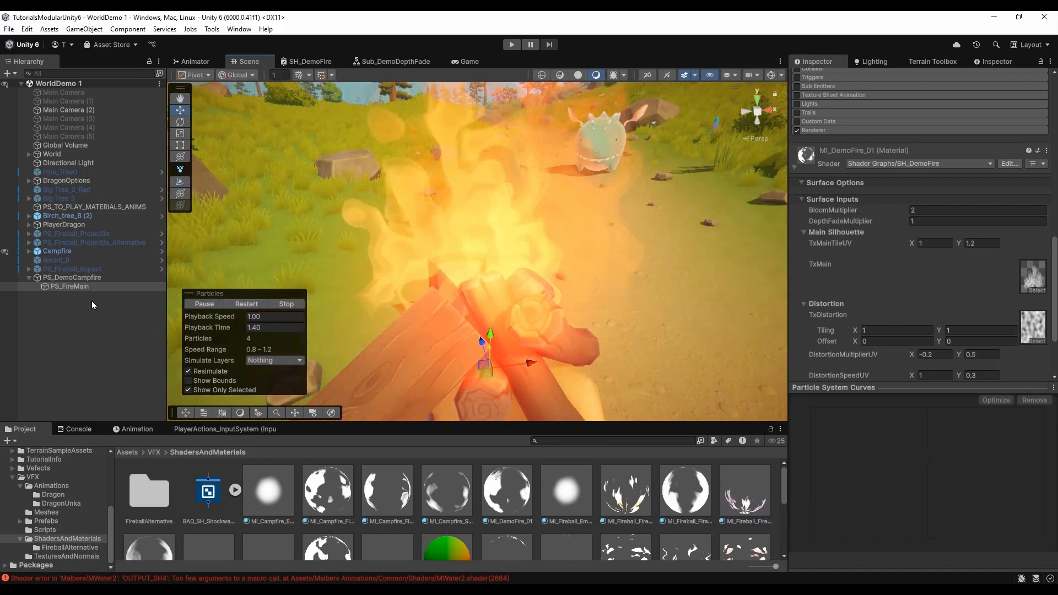
Deactivate the Point Light under PS_Campfire in the Campfire object
click(29, 250)
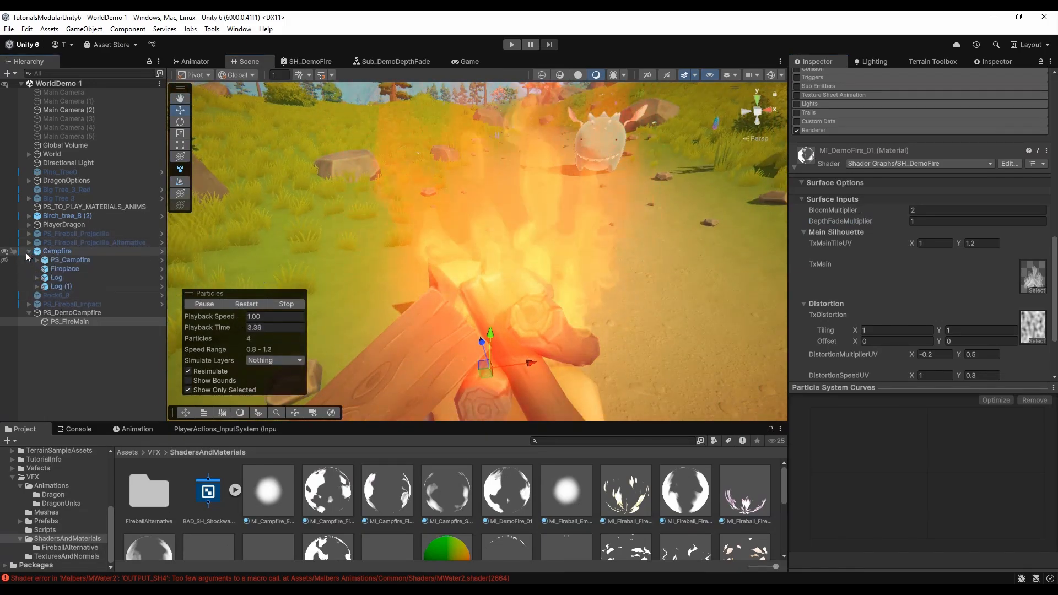
click(37, 260)
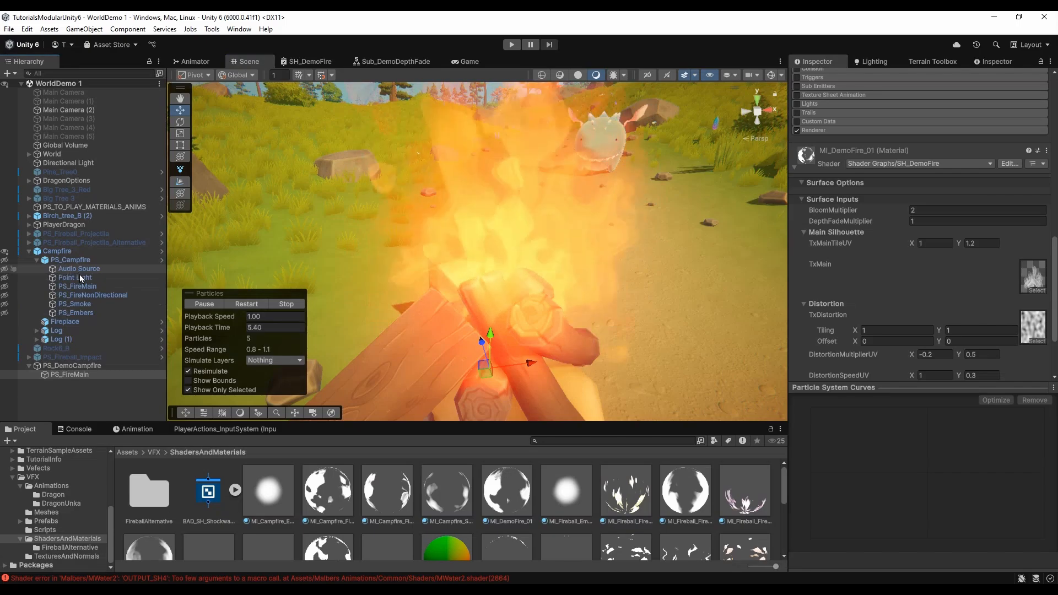
click(77, 277)
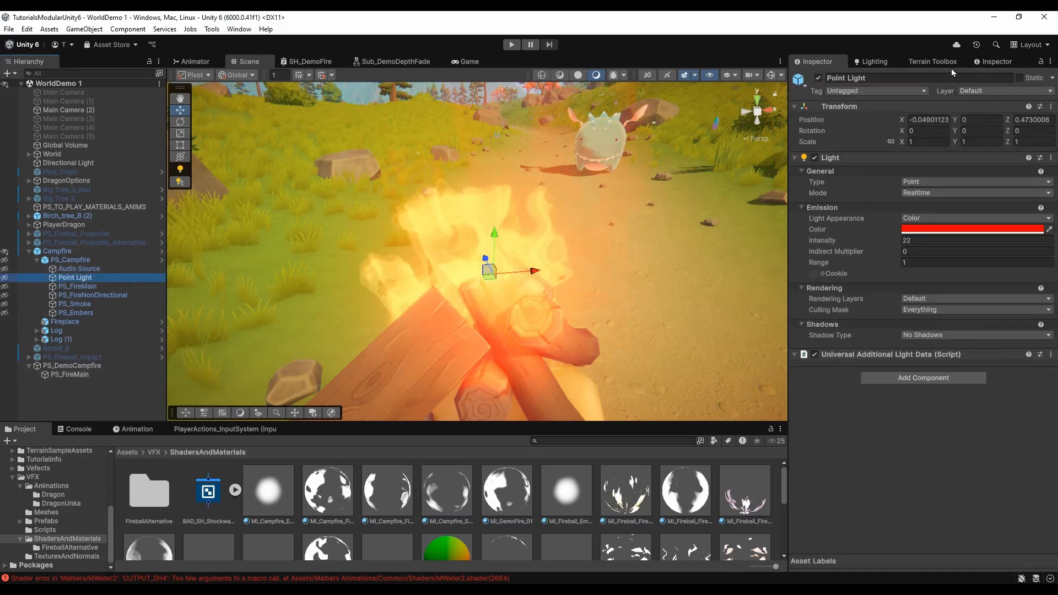
click(817, 78)
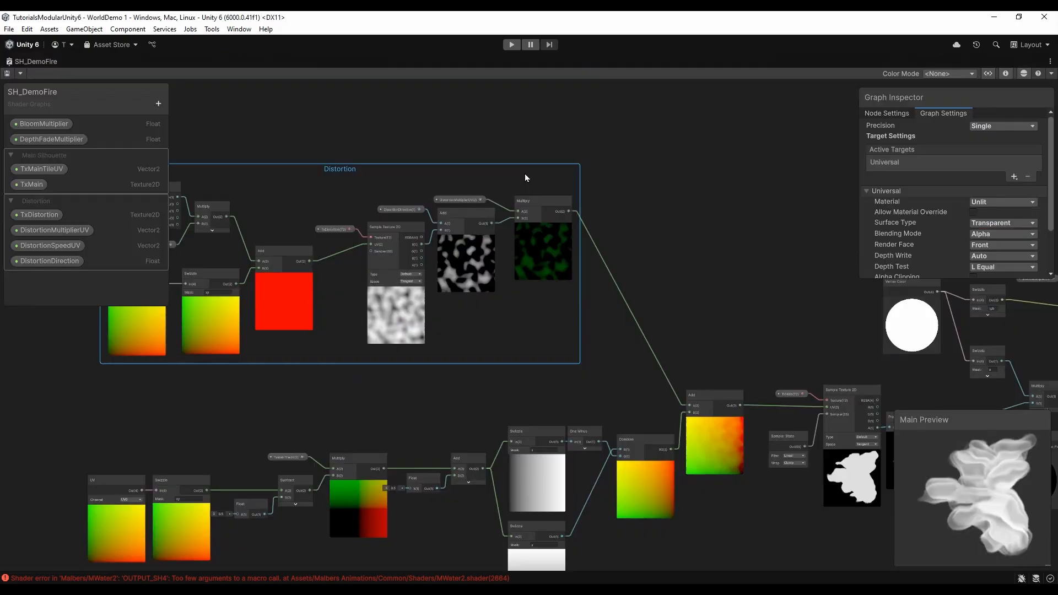
Group the UV, tiling, clamping and TxMain sampling nodes in SH_DemoFire under the title "Main Silhouette"
middle_drag(633, 298, 632, 168)
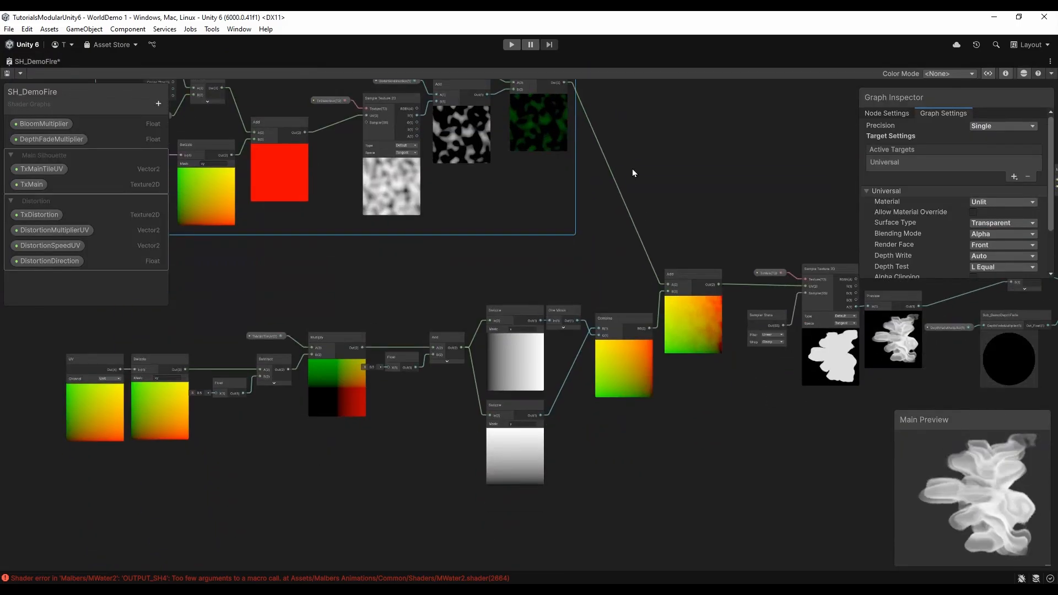
drag(101, 323, 749, 484)
middle_drag(524, 93, 497, 154)
drag(497, 104, 497, 93)
middle_drag(787, 343, 750, 280)
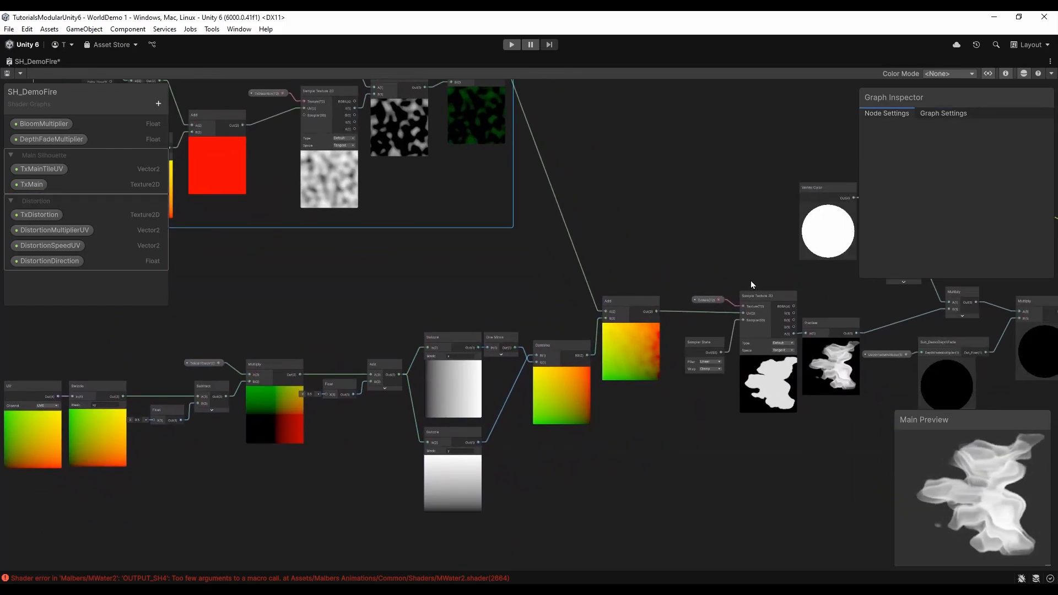
drag(750, 279, 57, 568)
right_click(422, 337)
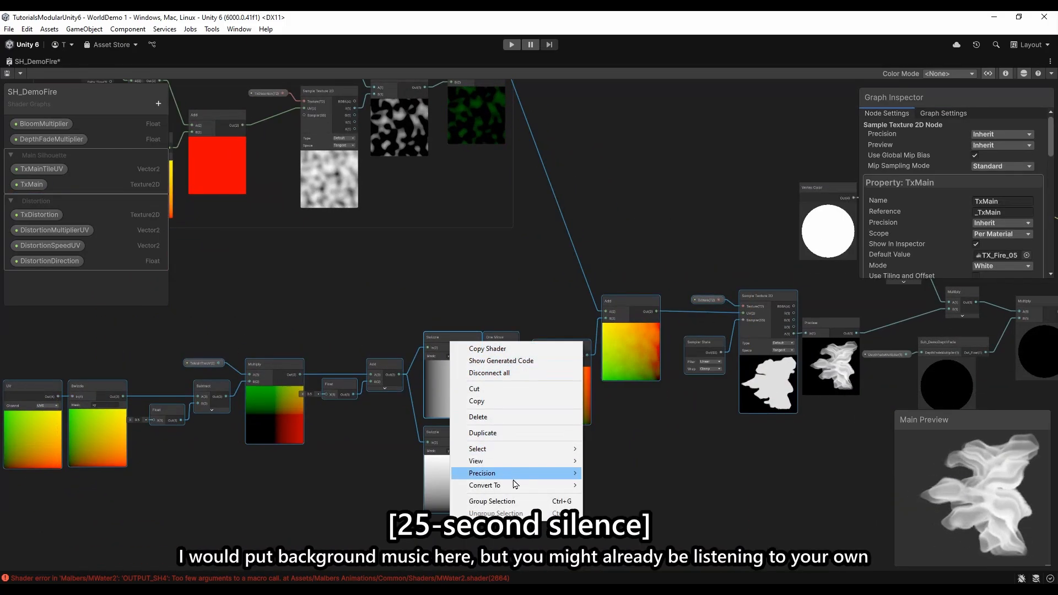
click(484, 502)
text(Main Silhouette)
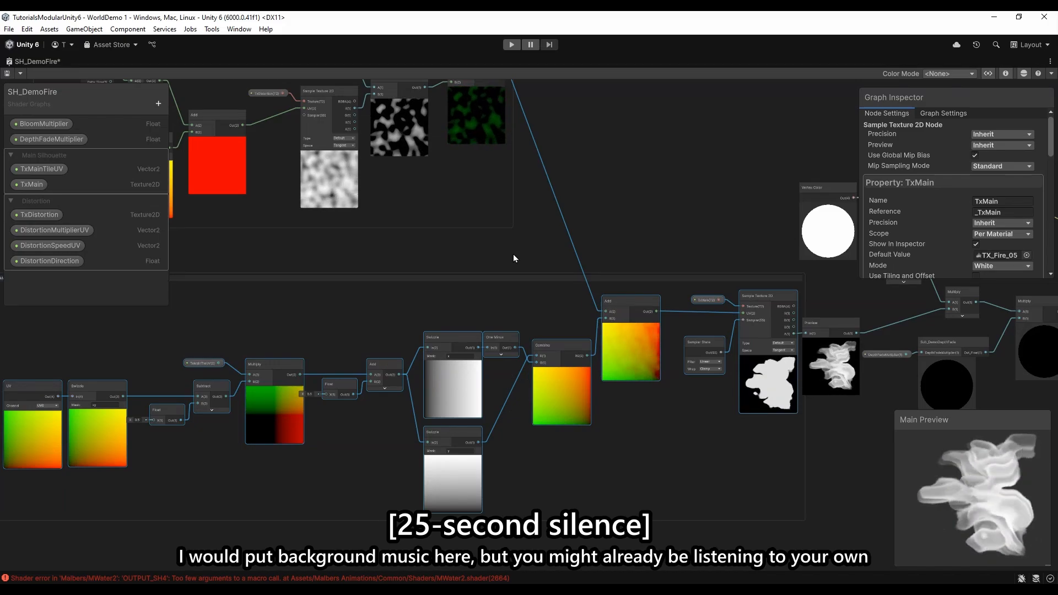
key(Return)
click(702, 286)
Move the Vertex Color node down slightly and group it with its two Swizzle nodes as "Color and transparency via particle system"
middle_drag(701, 285, 620, 205)
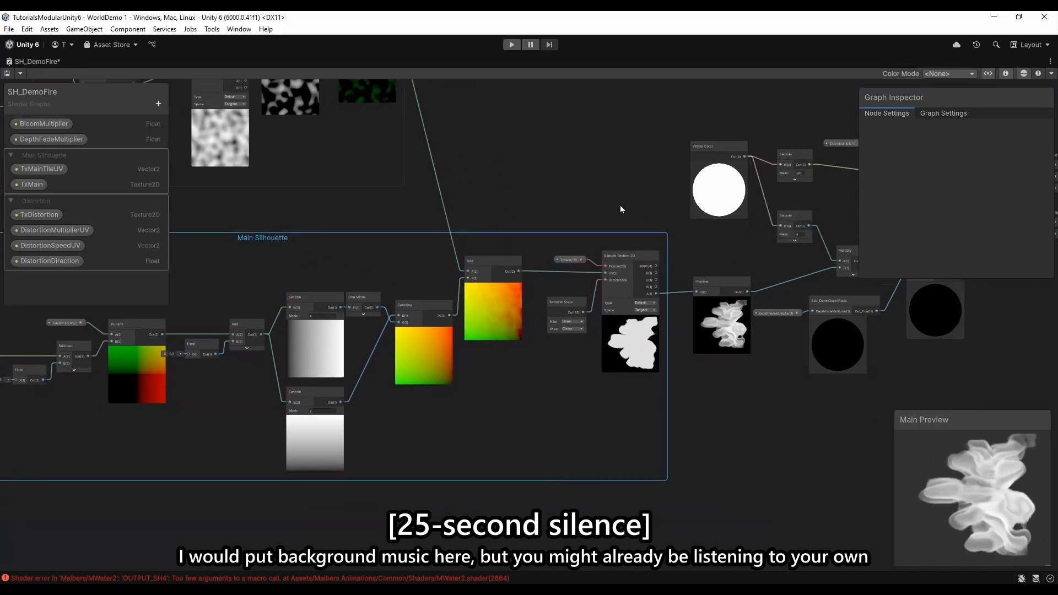
click(707, 290)
middle_drag(708, 283, 504, 283)
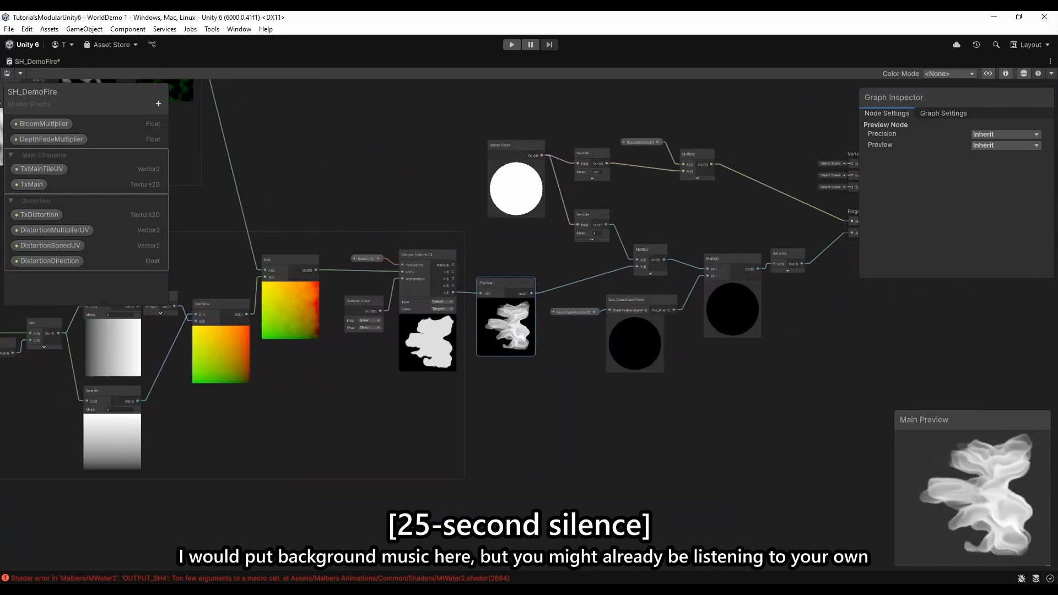
scroll(672, 164, up, 3)
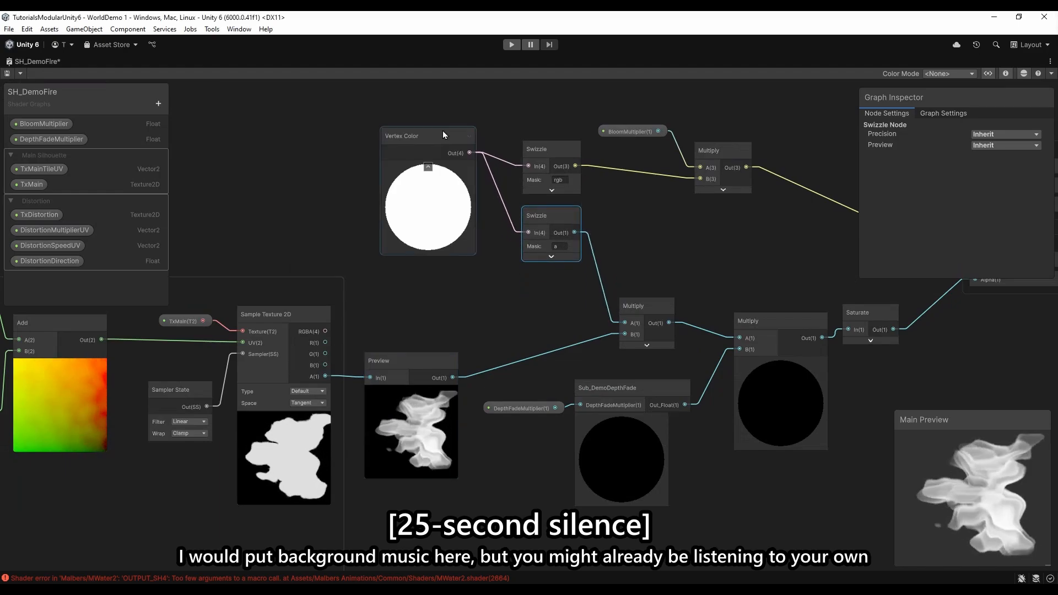
click(437, 145)
drag(437, 145, 440, 173)
drag(423, 119, 554, 218)
right_click(550, 157)
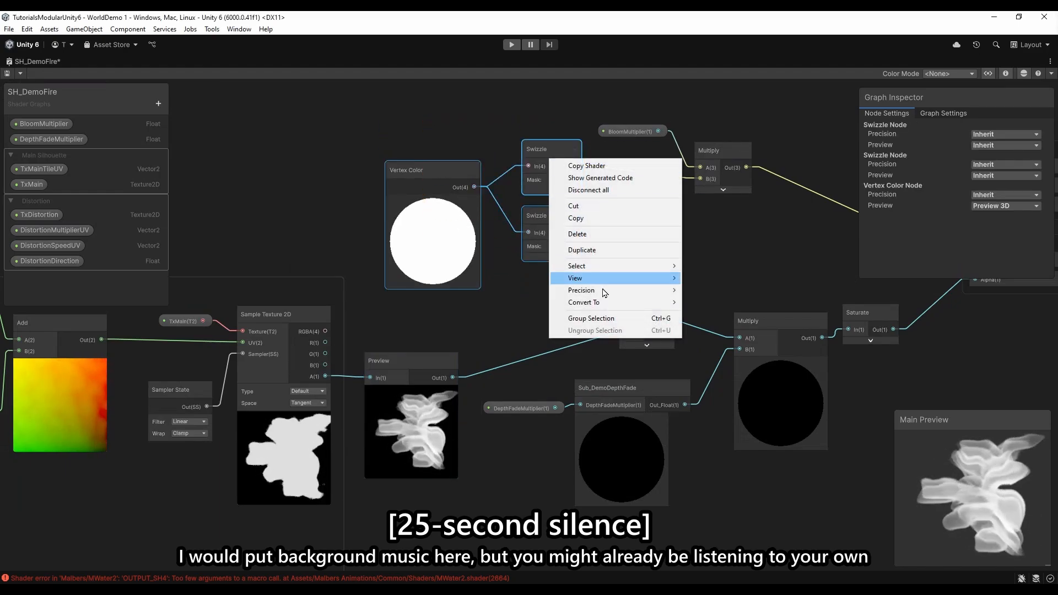
click(598, 317)
text(Color and tr)
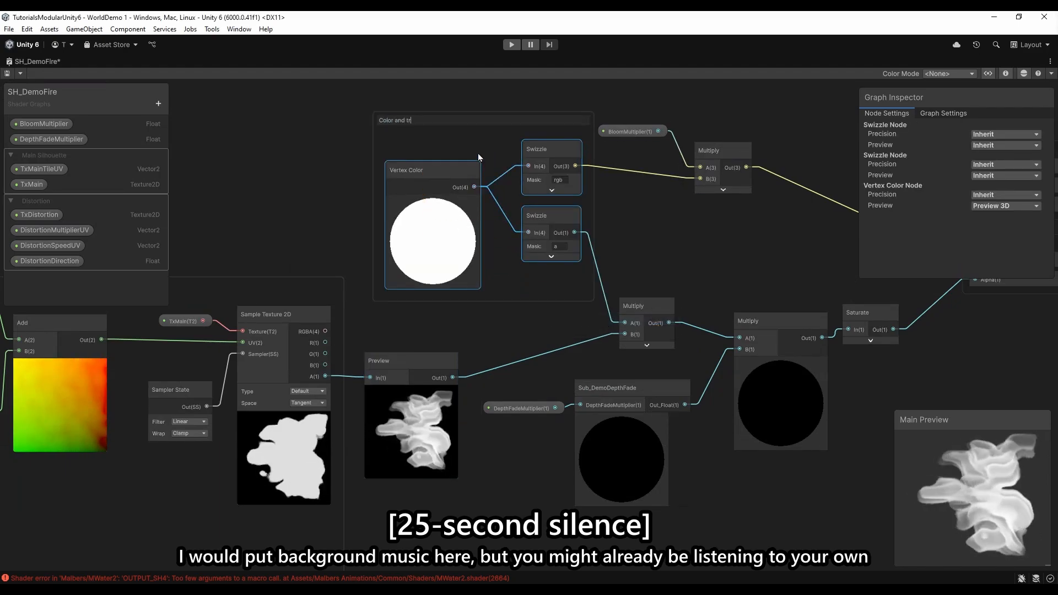
text(ansparency via particle s)
text(ystem)
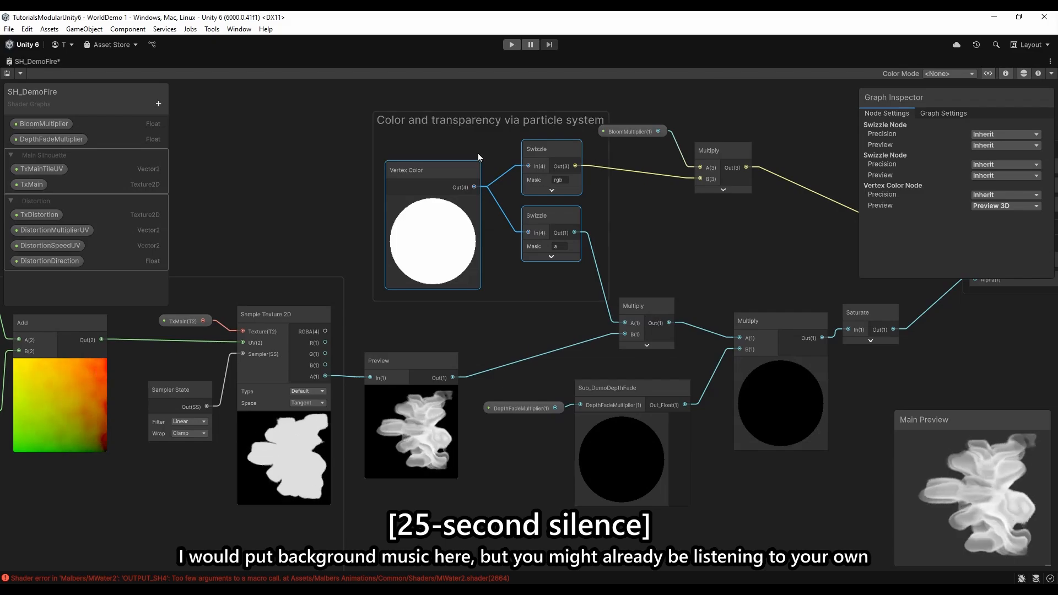
key(Return)
Group the DepthFadeMultiplier and Sub_DemoDepthFade nodes as "Depth Faded Opacity" and move the group slightly lower
middle_drag(782, 157, 656, 116)
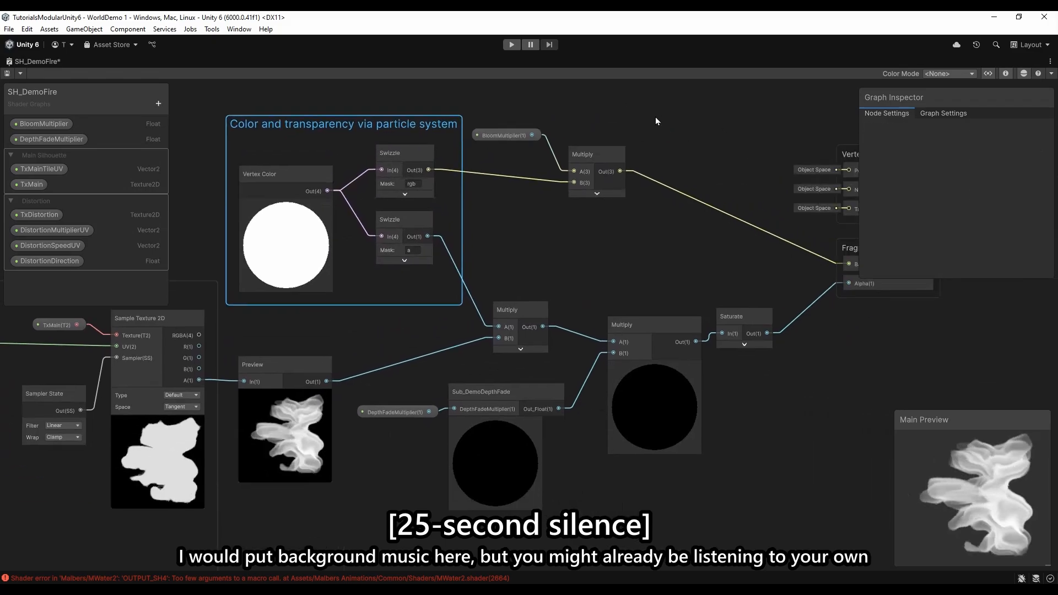
middle_drag(476, 436, 493, 358)
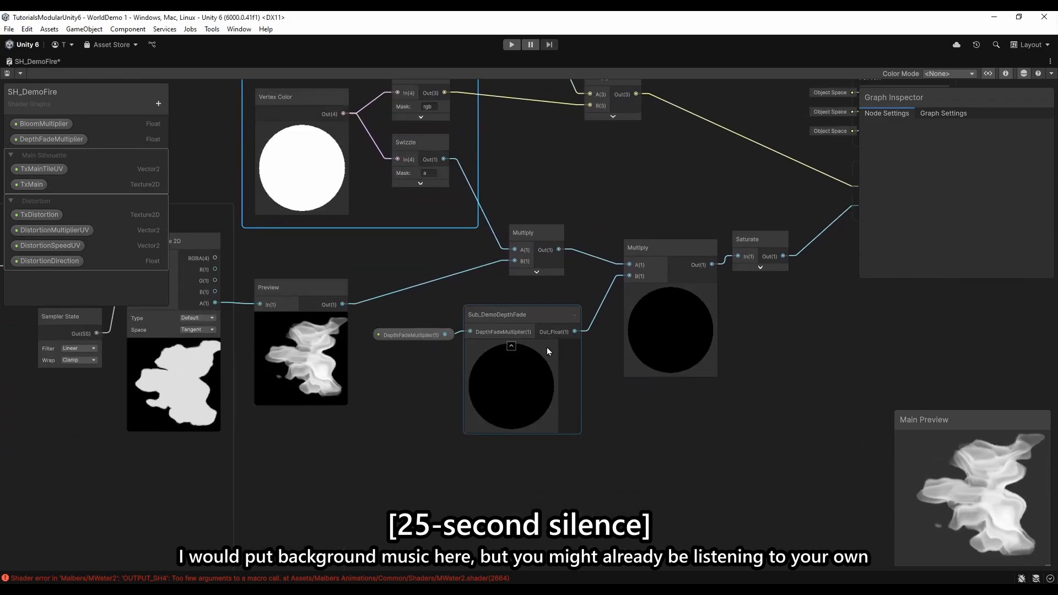
drag(567, 295, 419, 356)
right_click(491, 313)
click(554, 471)
text(Depth Faded Opacity)
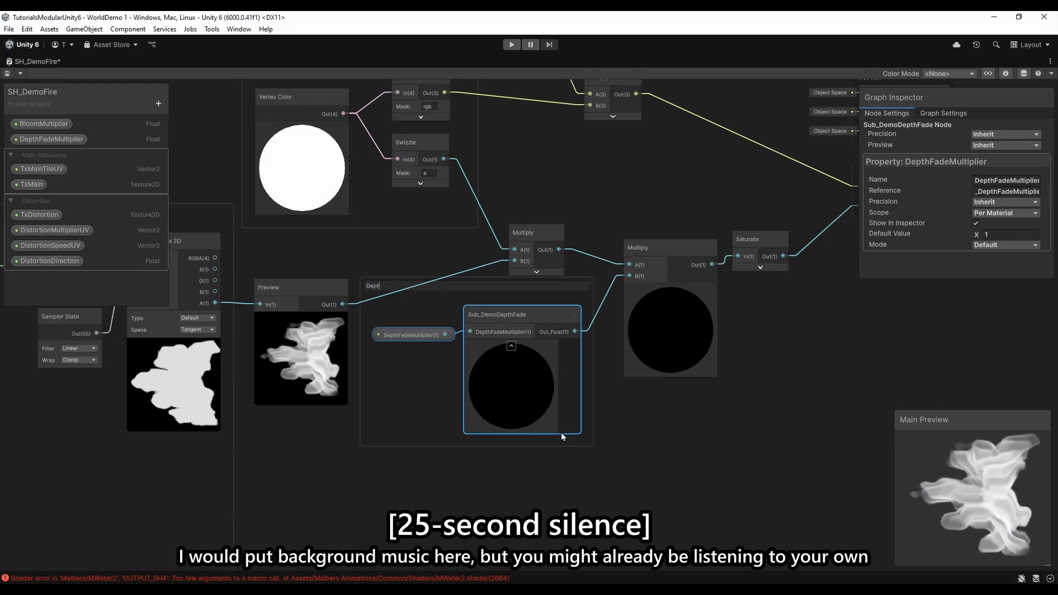
key(Return)
drag(549, 293, 551, 339)
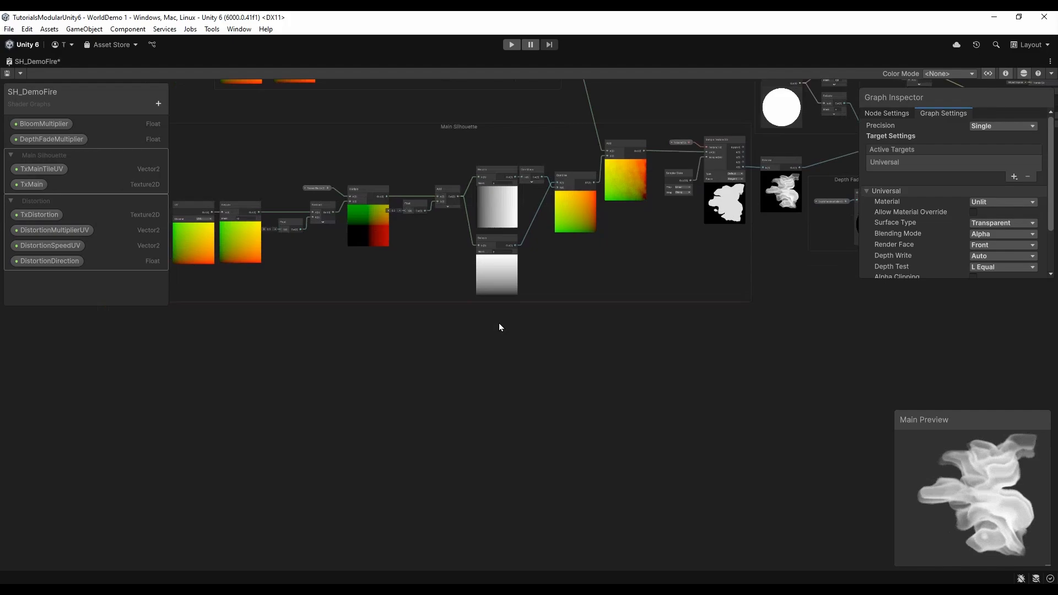
Add a Sample Texture 2D node in the empty area below the Main Silhouette group
right_click(498, 324)
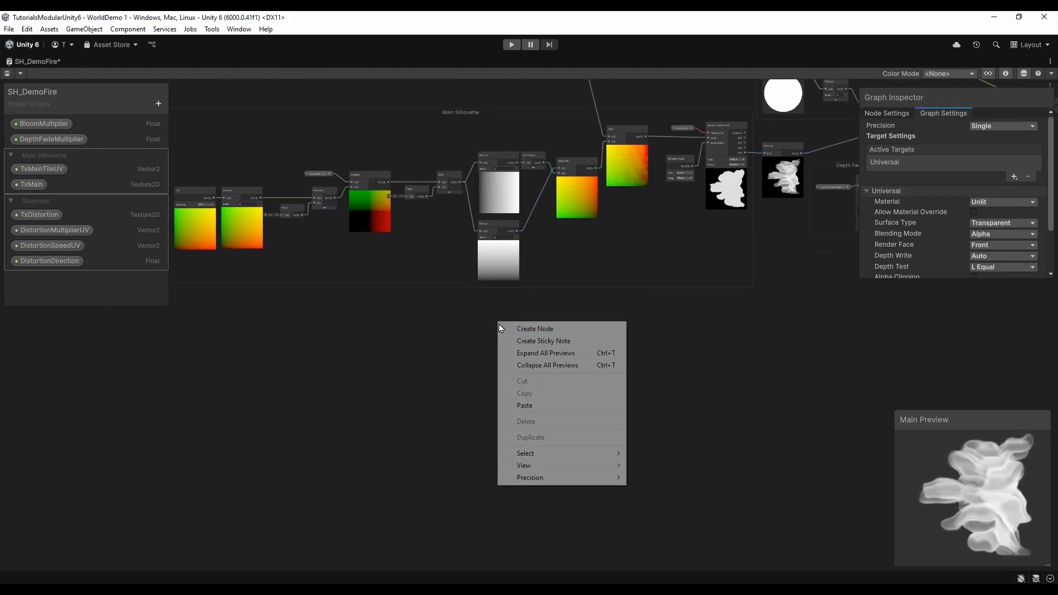
click(510, 329)
text(text)
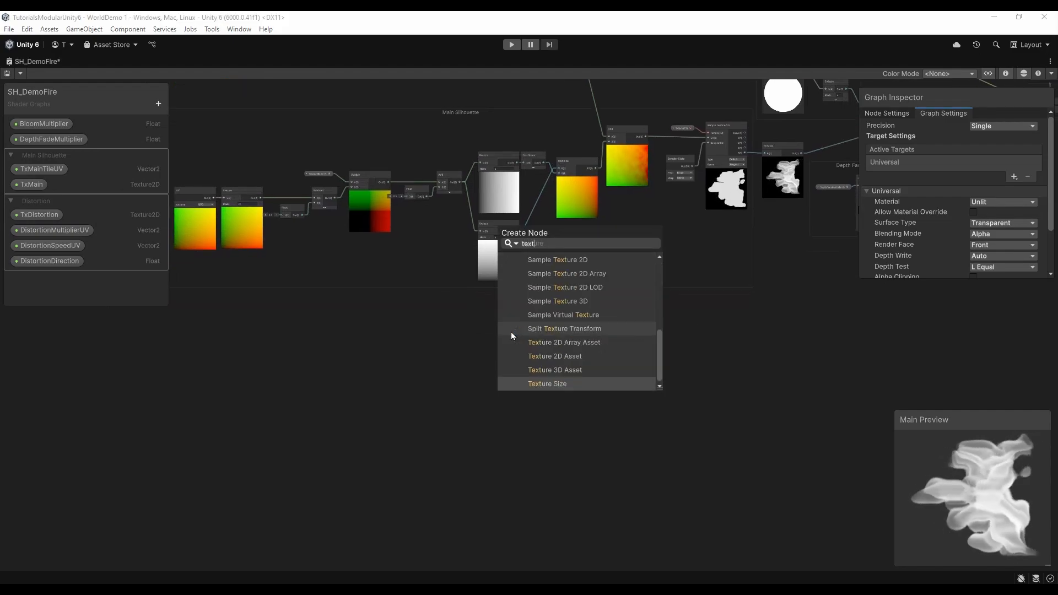
click(575, 261)
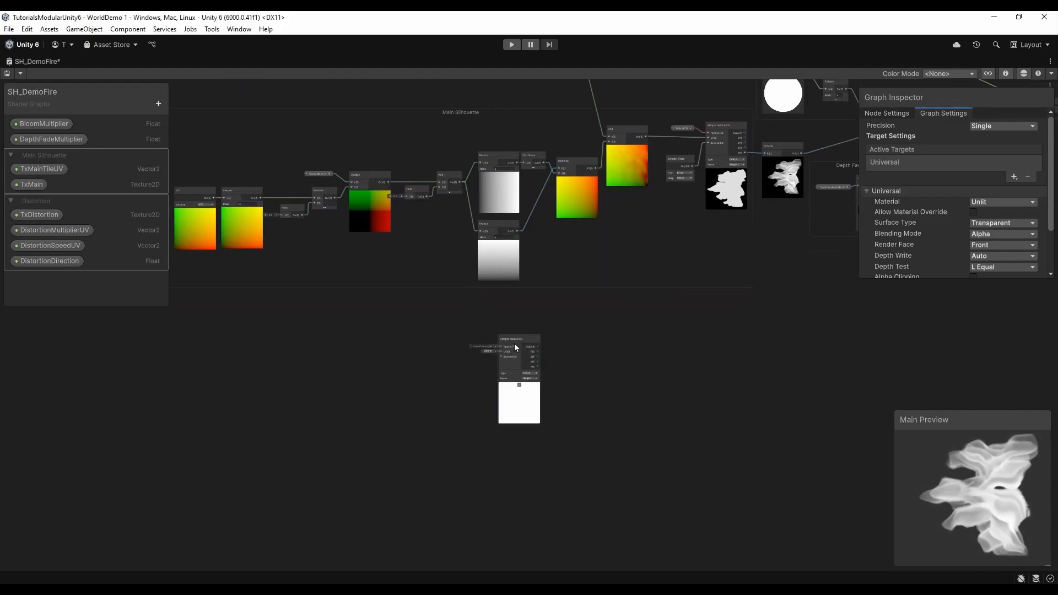
scroll(514, 342, up, 5)
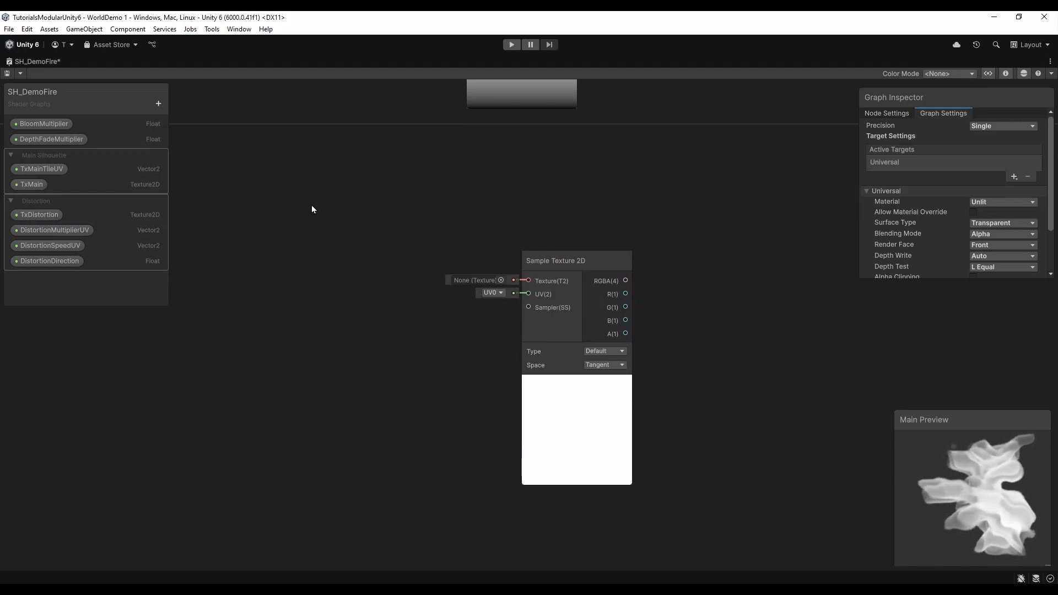
Add a property category named Dissolve to the SH_DemoFire Blackboard and make the Blackboard taller
click(156, 104)
click(165, 112)
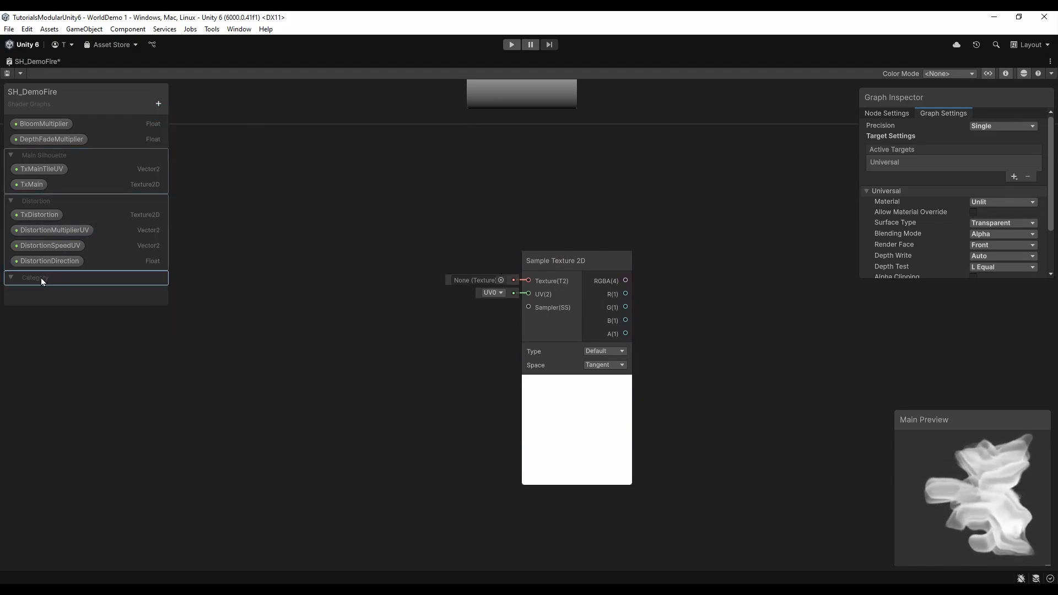
text(Disso)
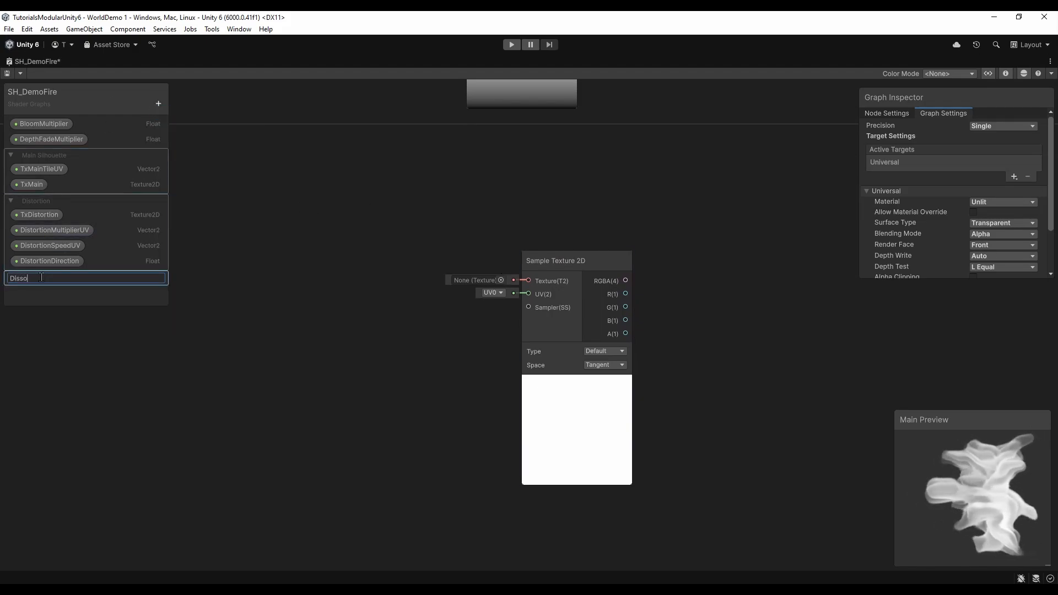
text(lve)
key(Return)
drag(41, 304, 40, 376)
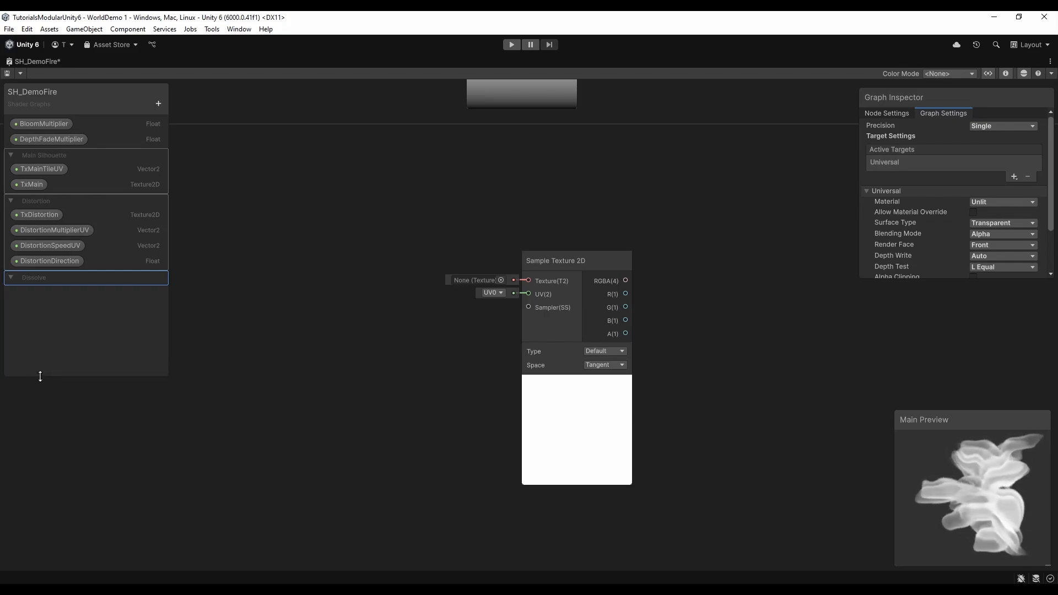
Add a Texture 2D property named TxDissolve to the Dissolve category
click(158, 104)
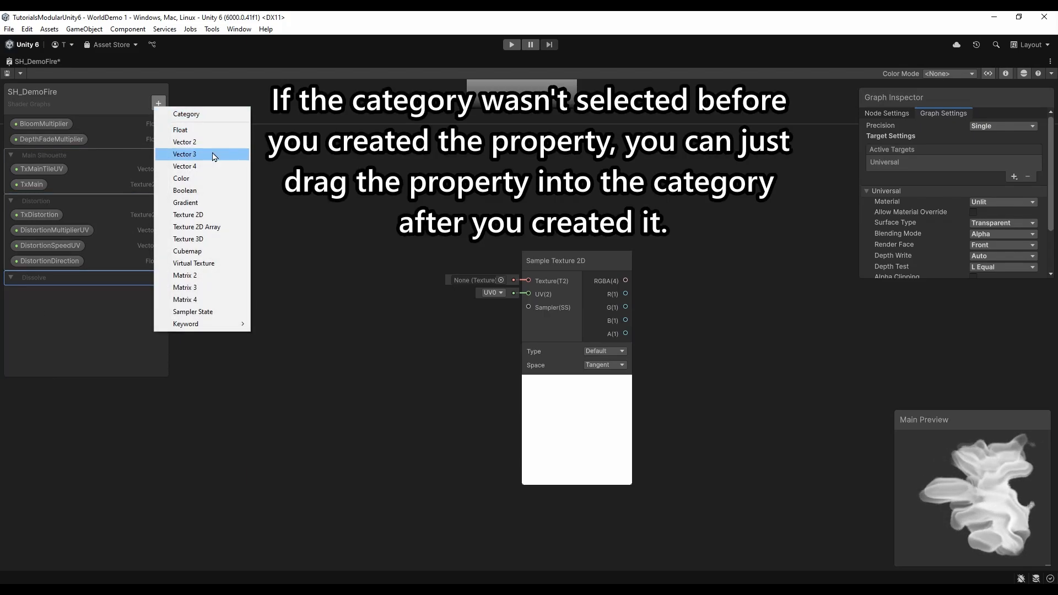
click(203, 216)
text(Tx)
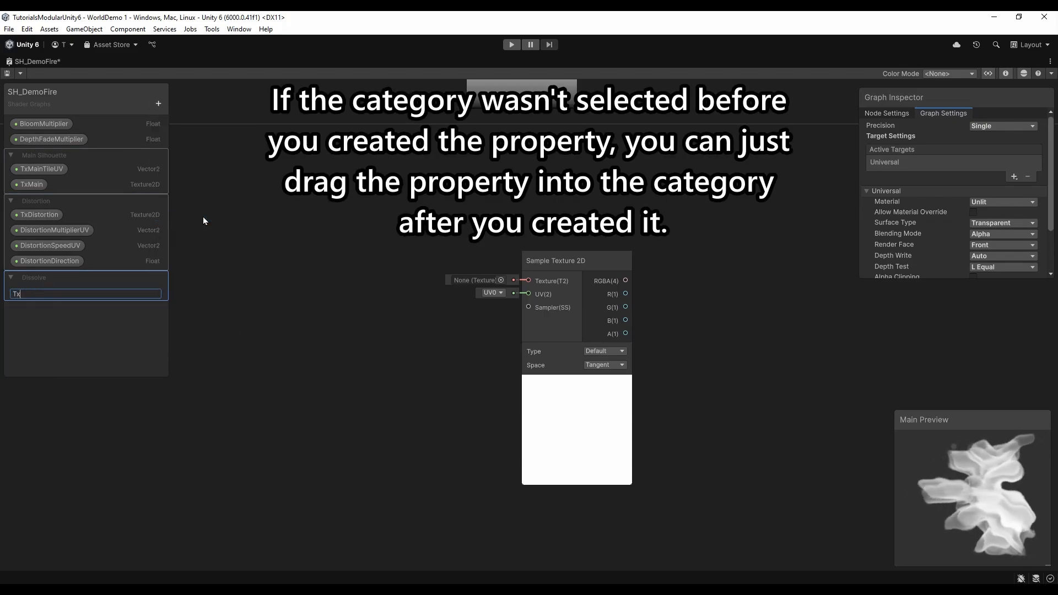
text(Dissolve)
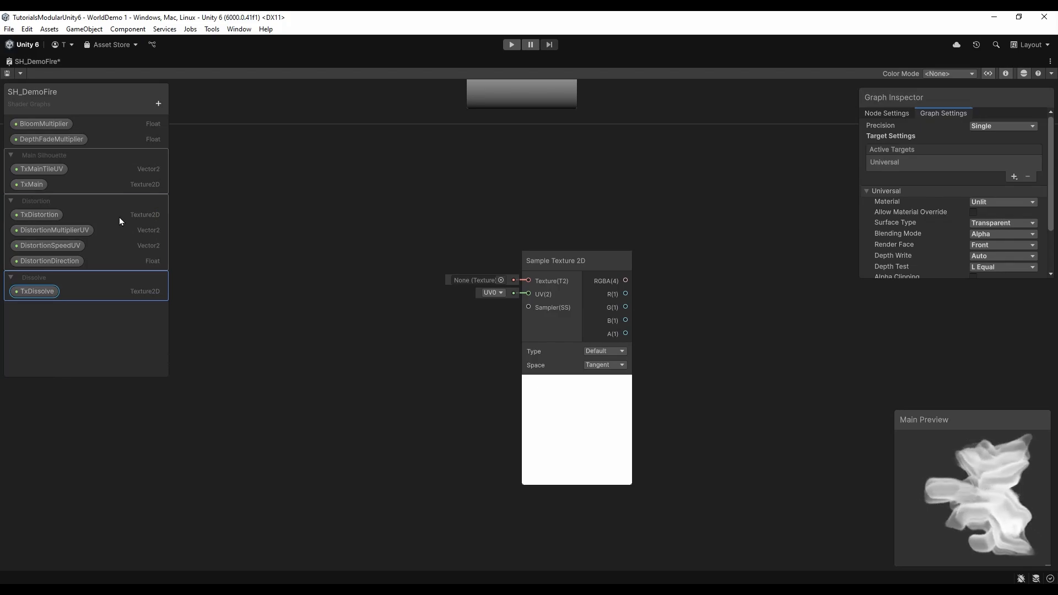
Place the TxDissolve property beside the Sample Texture 2D node and connect it to the Texture input
key(Return)
drag(35, 290, 331, 265)
drag(394, 272, 528, 281)
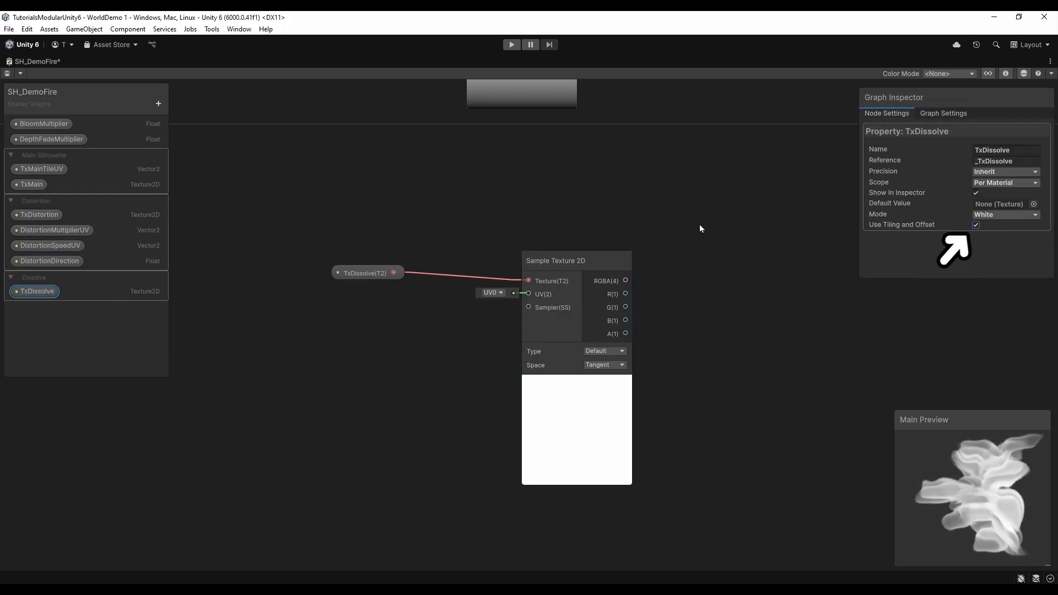
drag(366, 273, 448, 273)
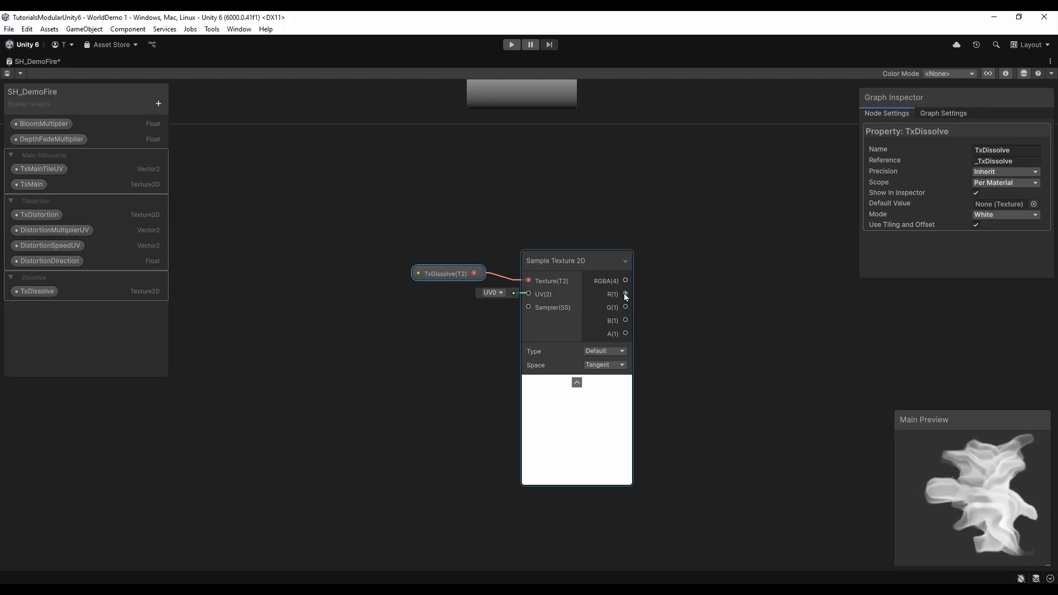
Set the default texture of the TxDissolve property to TX_JellyNoise
click(1031, 203)
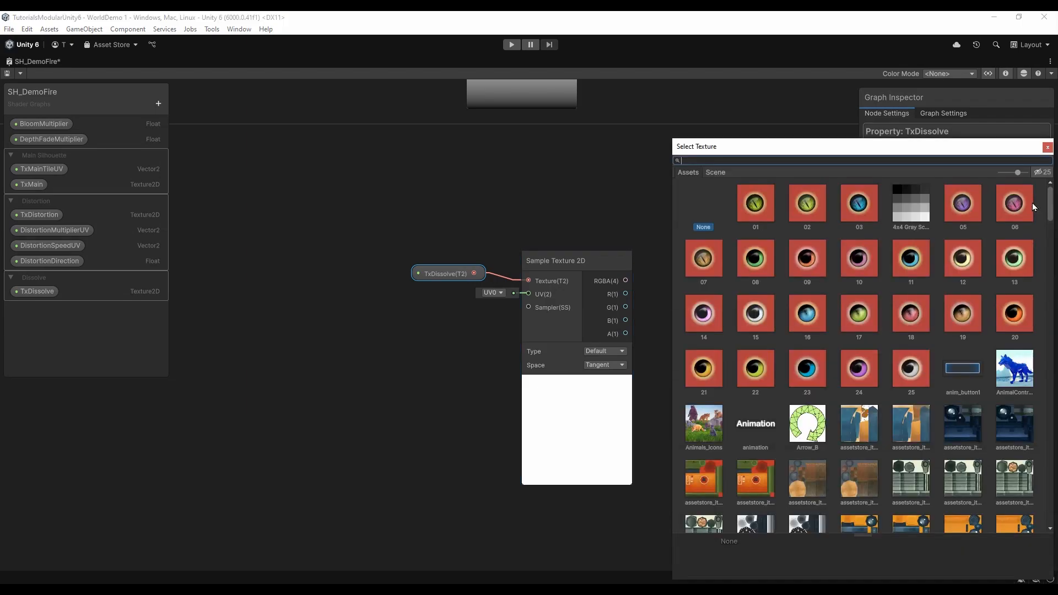
text(jel)
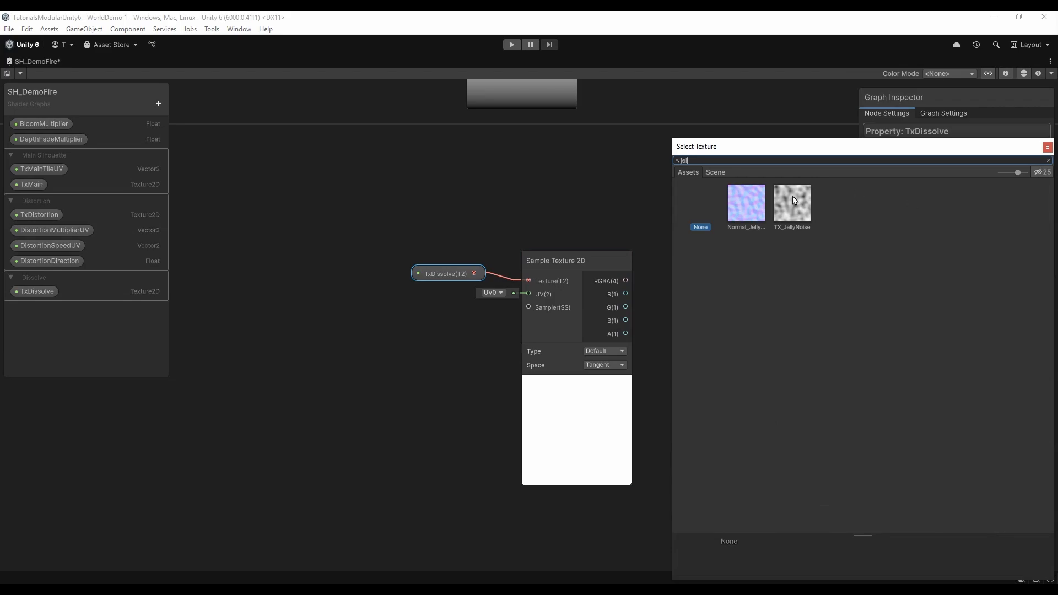
double_click(794, 201)
Add a Smoothstep node to the upper right of the Sample Texture 2D node
middle_drag(757, 268, 688, 198)
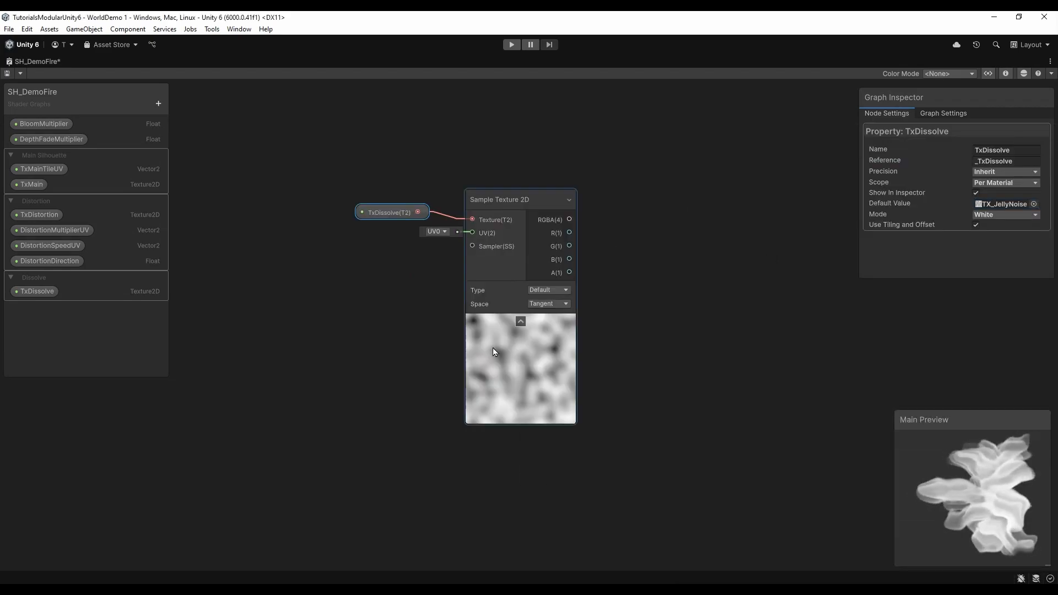
right_click(640, 216)
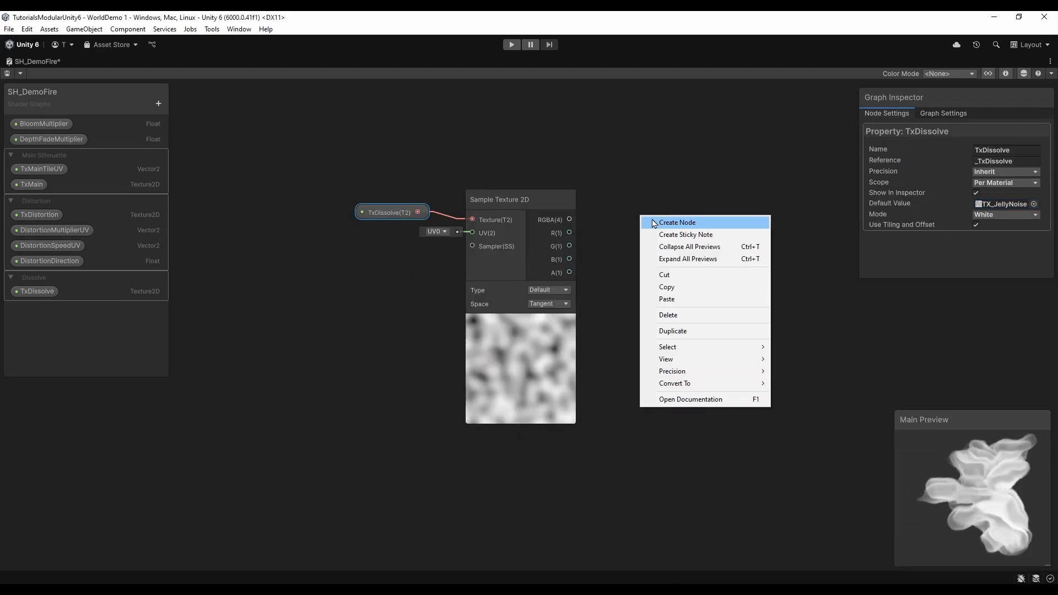
click(652, 220)
text(smoo)
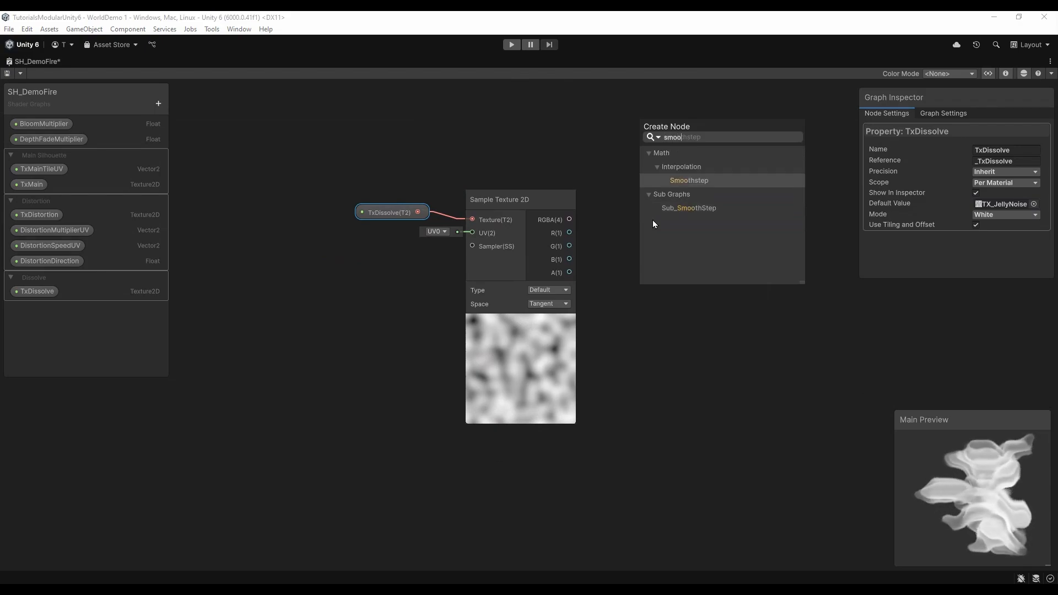
click(685, 187)
drag(676, 237, 725, 165)
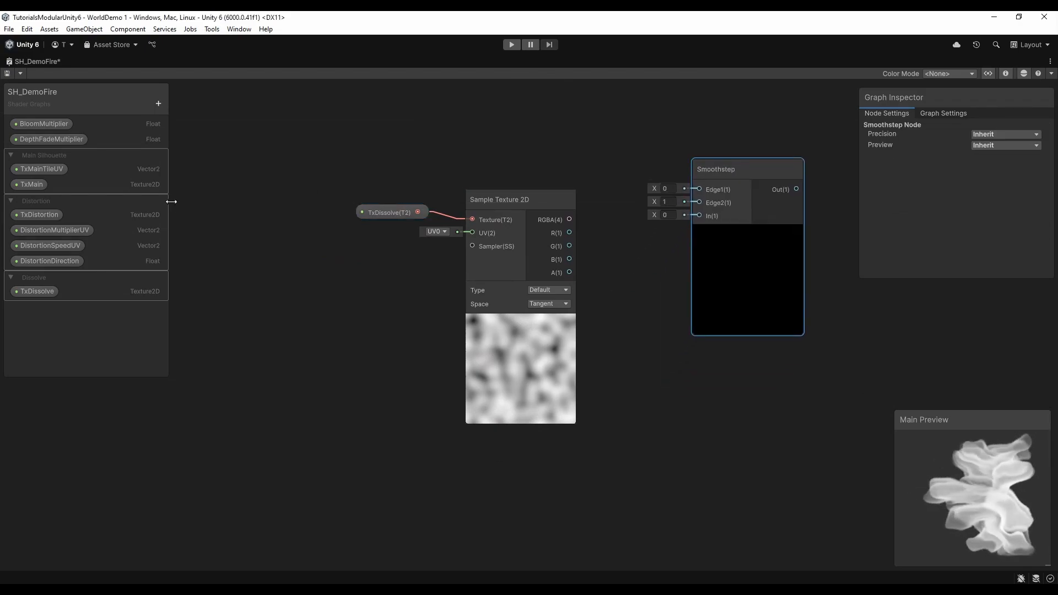
Add a Vector2 property to the Blackboard and place it below TxDissolve in the Dissolve category
click(159, 104)
click(193, 142)
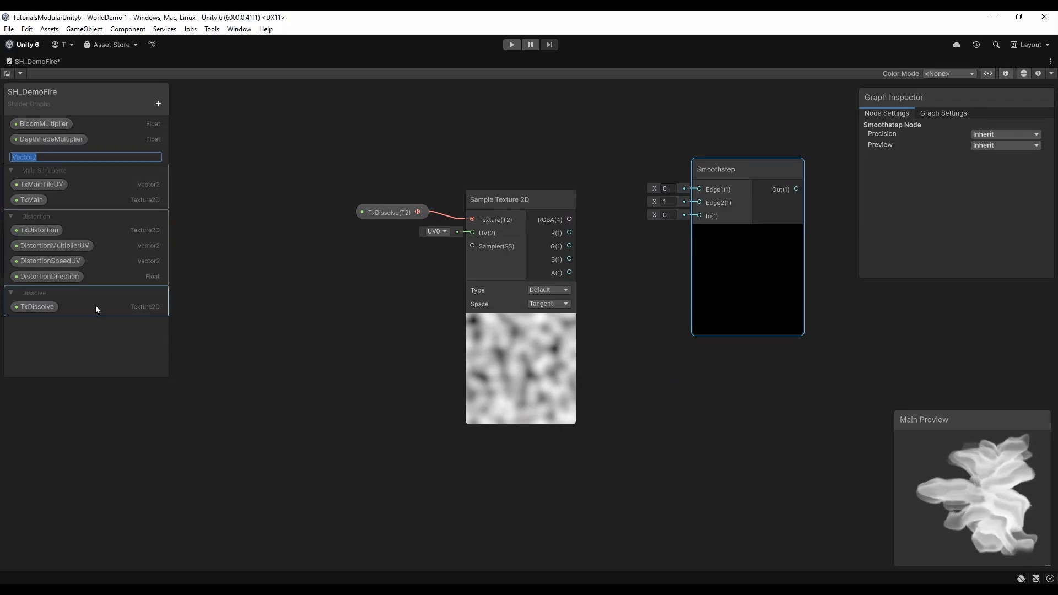
key(Return)
drag(32, 155, 46, 308)
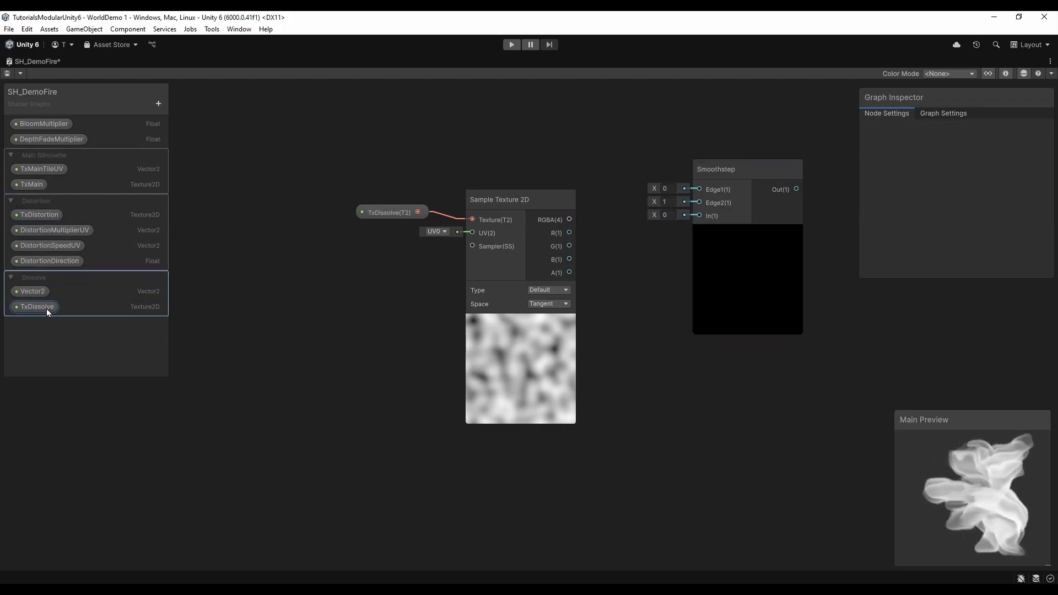
click(43, 292)
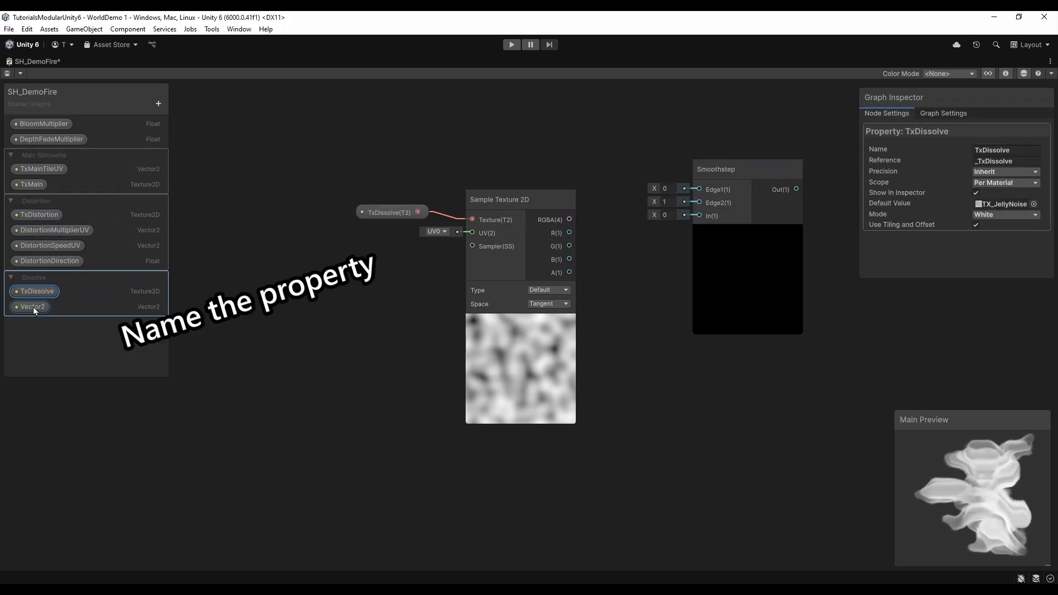
Name the new Vector2 property DissolveSmoothStep and feed it into a Split node above the Sample Texture 2D node
double_click(33, 306)
text(DissolveSmoothStep)
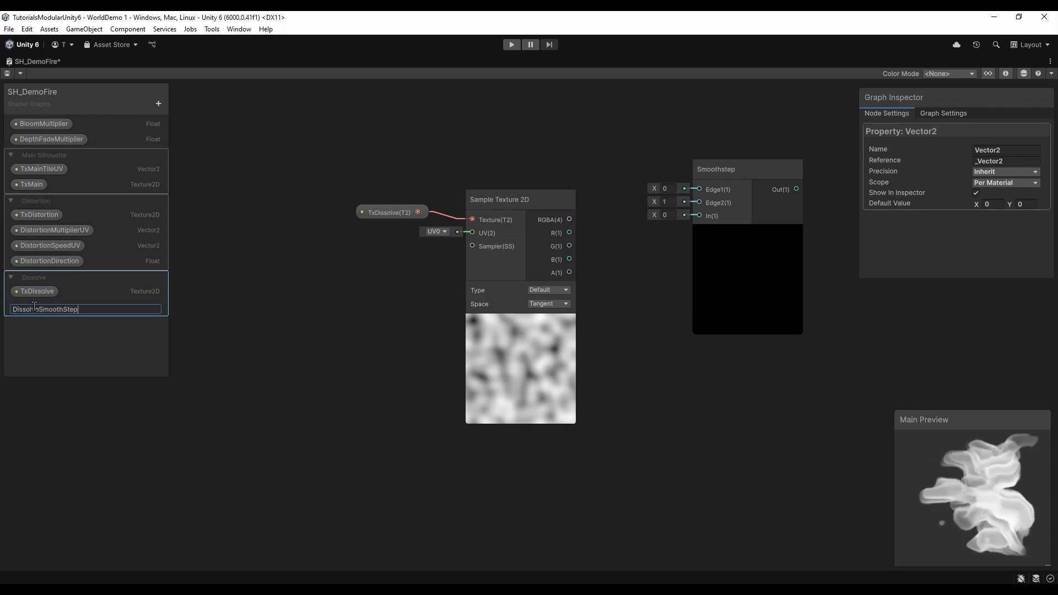
key(Return)
drag(34, 306, 463, 127)
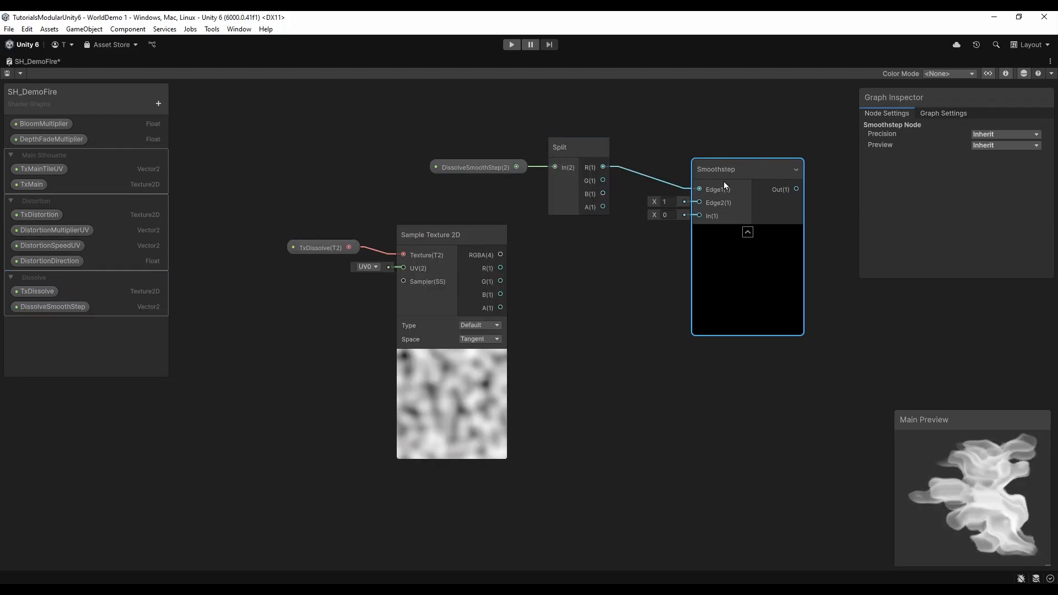
Replace the Smoothstep node with a Step node and feed the noise texture's R channel into its In input
key(Delete)
key(space)
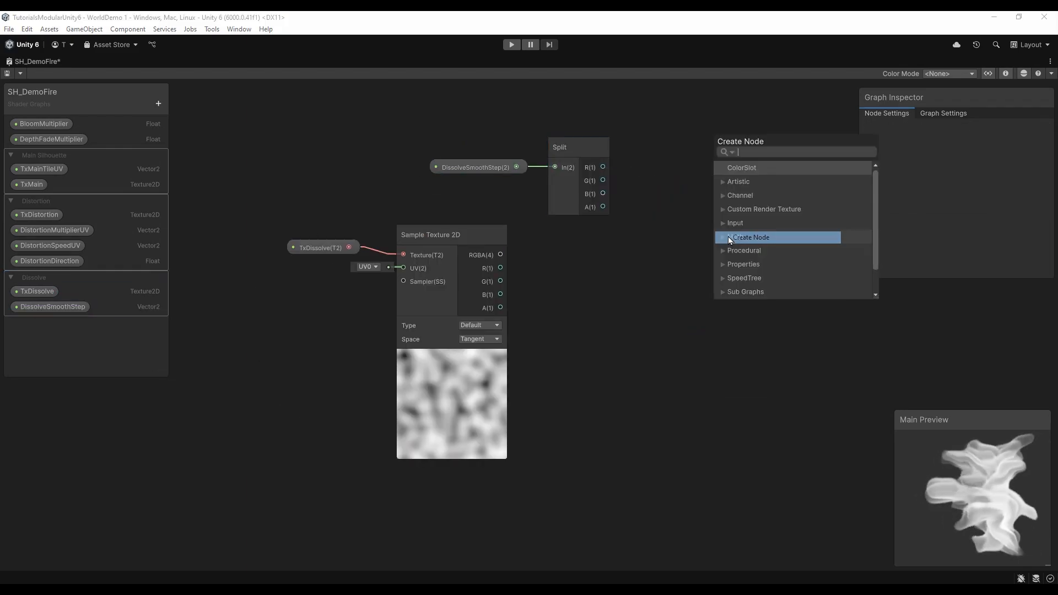
text(step)
click(769, 197)
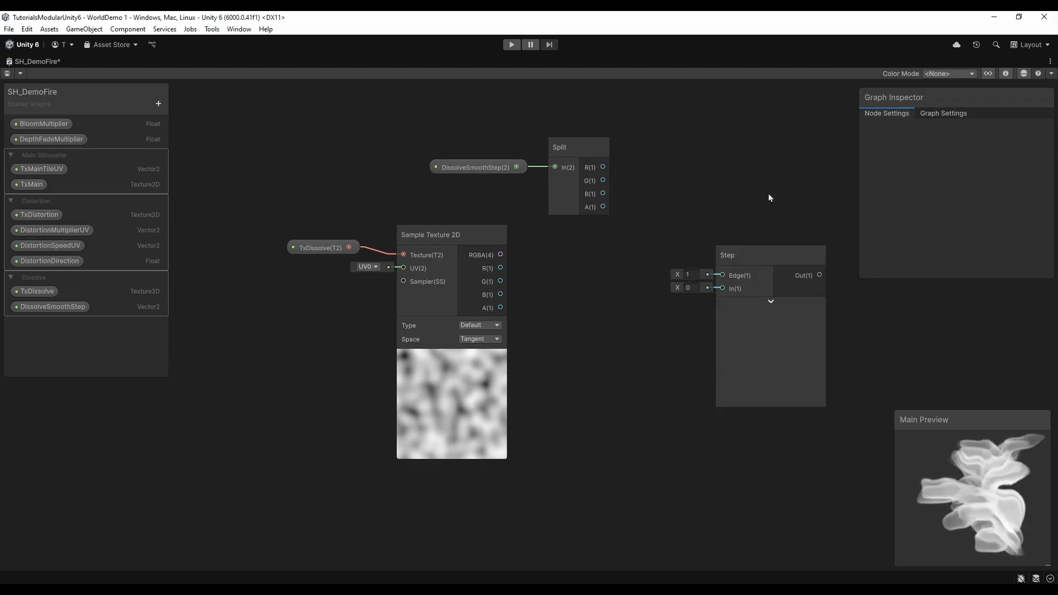
drag(720, 258, 659, 269)
drag(500, 268, 662, 301)
drag(708, 268, 699, 243)
Try Edge values such as 0.45, 0.34 and 0.58 on the Step node to compare the thresholded noise
drag(610, 266, 603, 269)
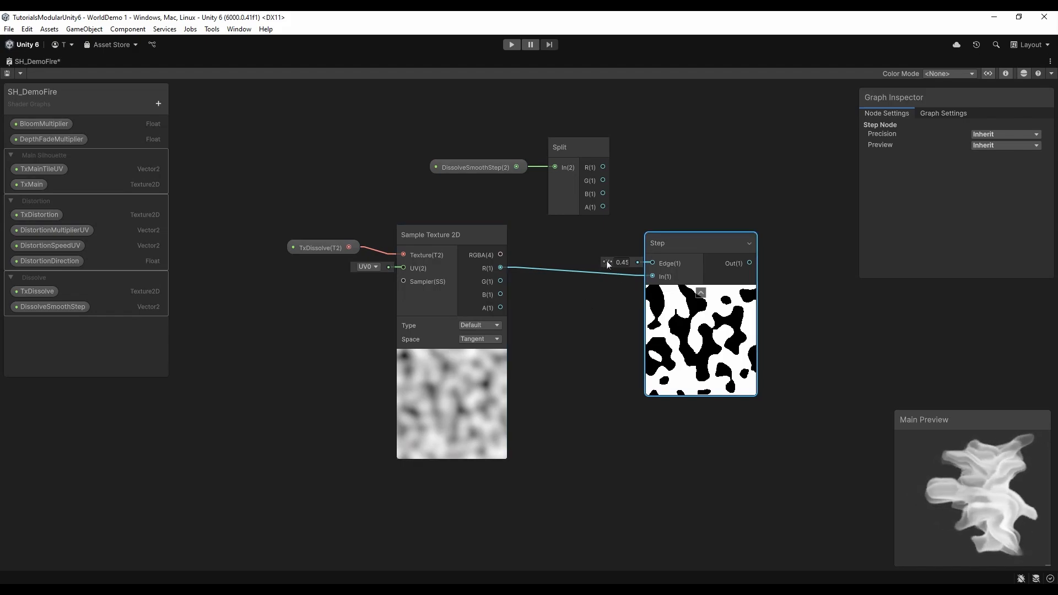
drag(608, 265, 608, 268)
click(700, 211)
click(697, 249)
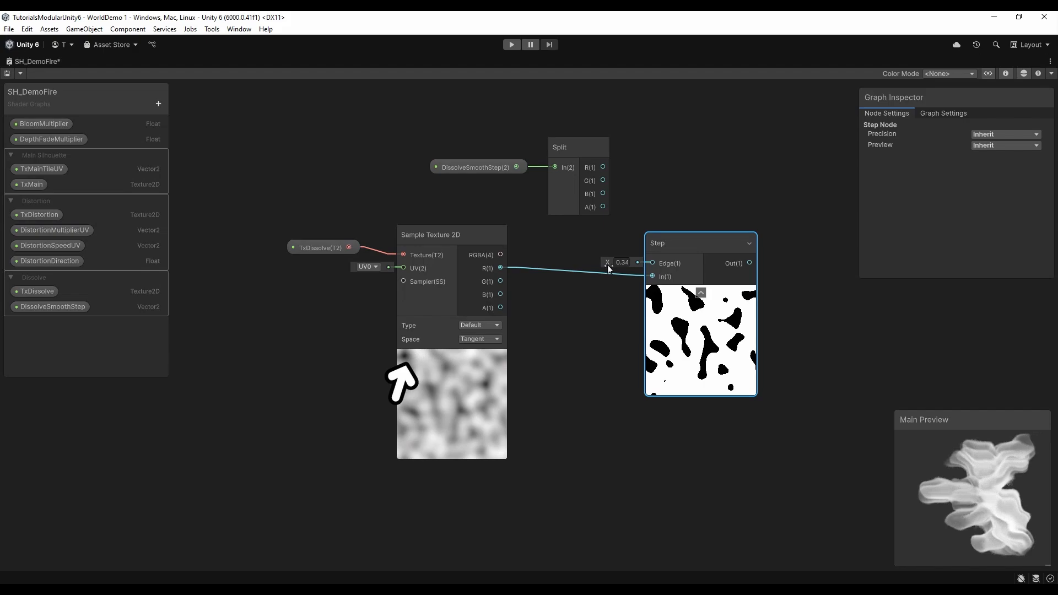
drag(608, 269, 612, 269)
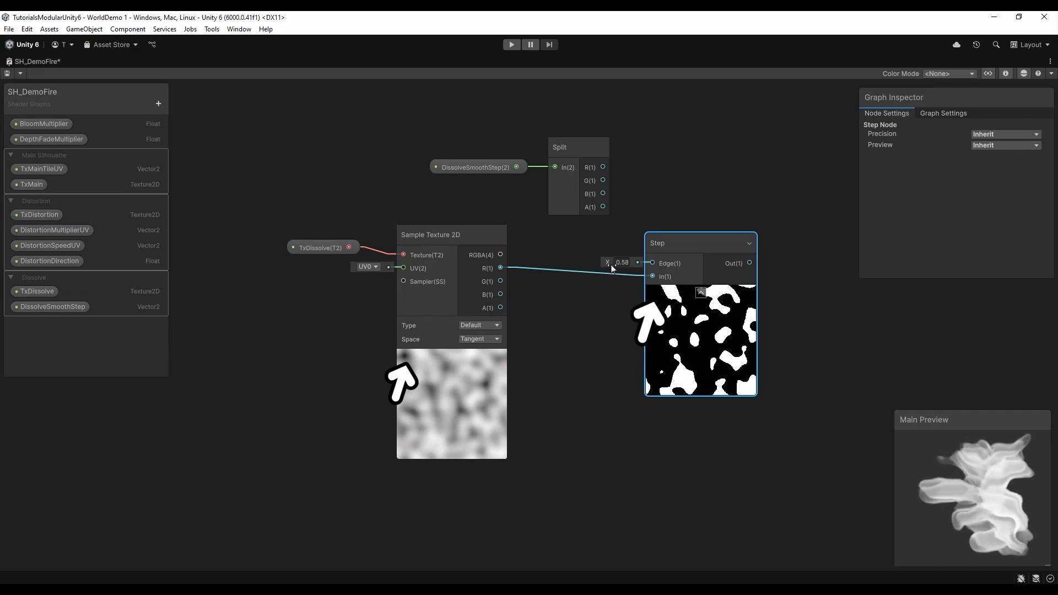
click(700, 221)
click(695, 252)
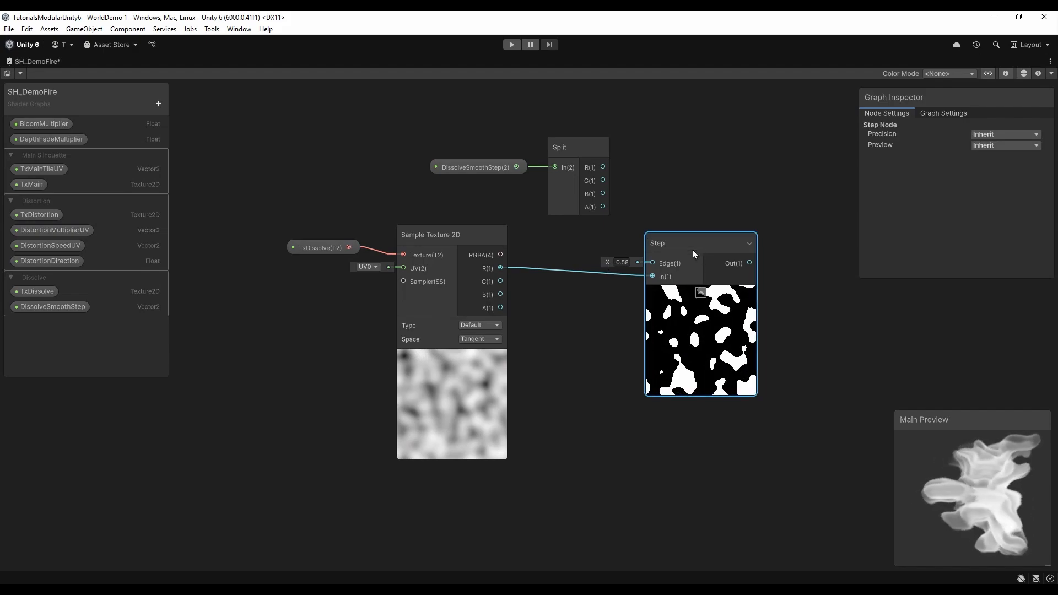
Replace the Step node with a Smoothstep node and connect the Split node's R output to its Edge1 input
key(Delete)
right_click(679, 196)
click(692, 198)
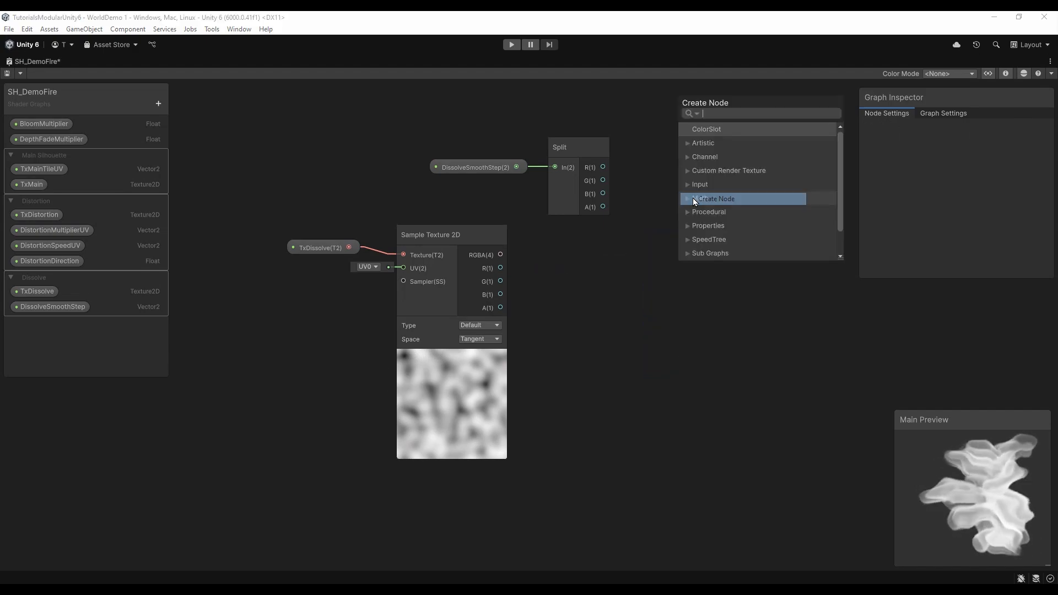
text(smoo)
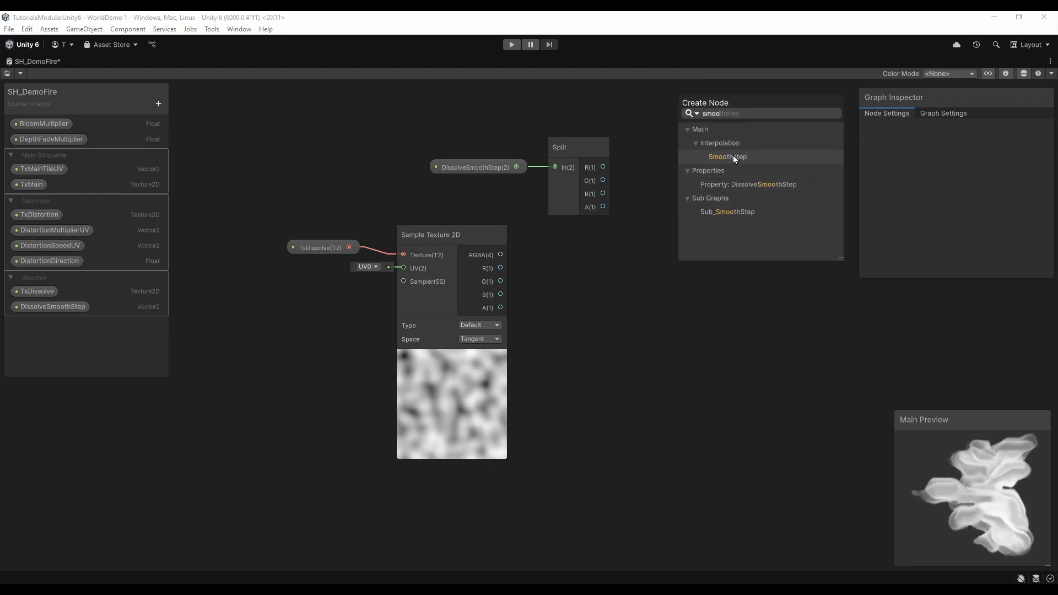
click(737, 157)
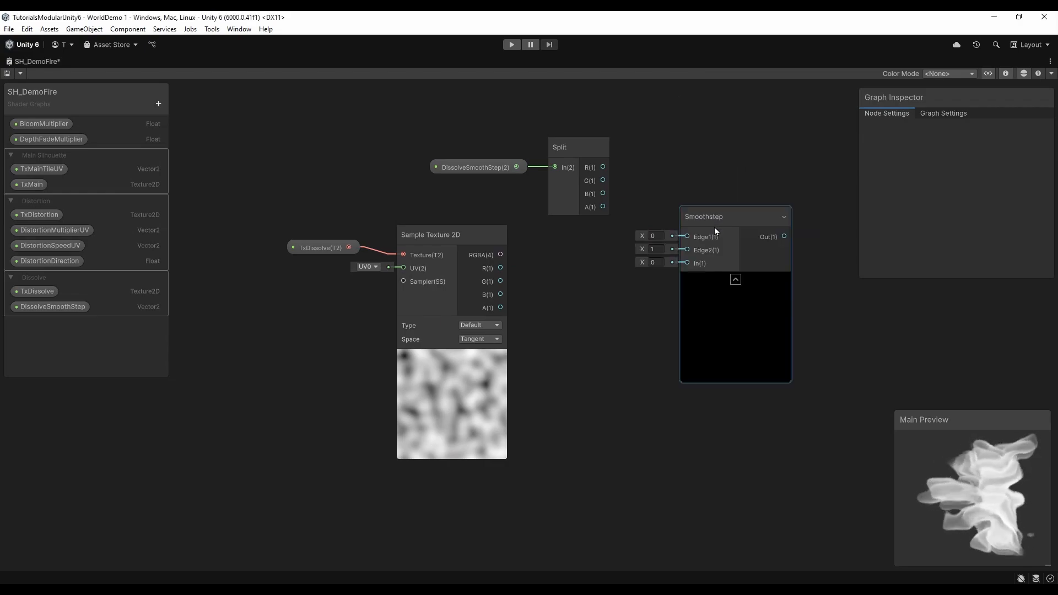
drag(602, 167, 749, 219)
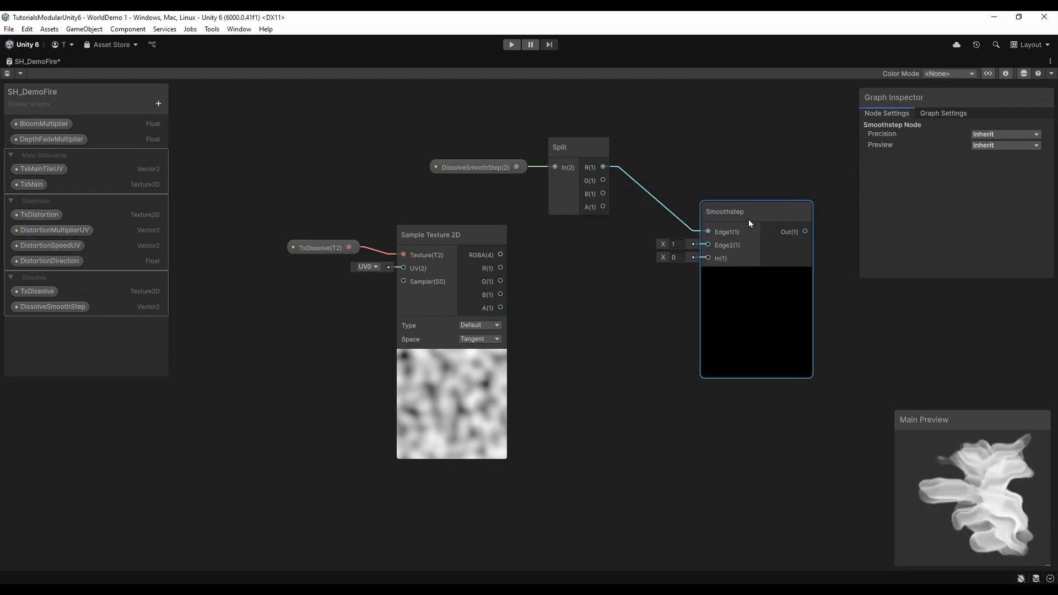
Add an Add node between the Split and Smoothstep nodes and collapse its preview
right_click(584, 245)
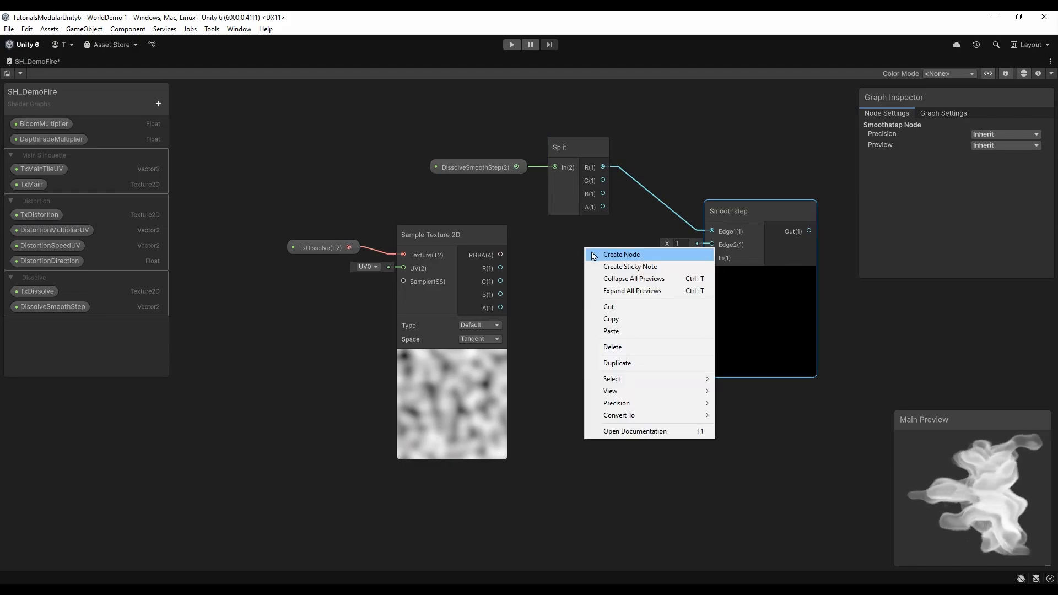
click(591, 252)
text(add)
click(629, 216)
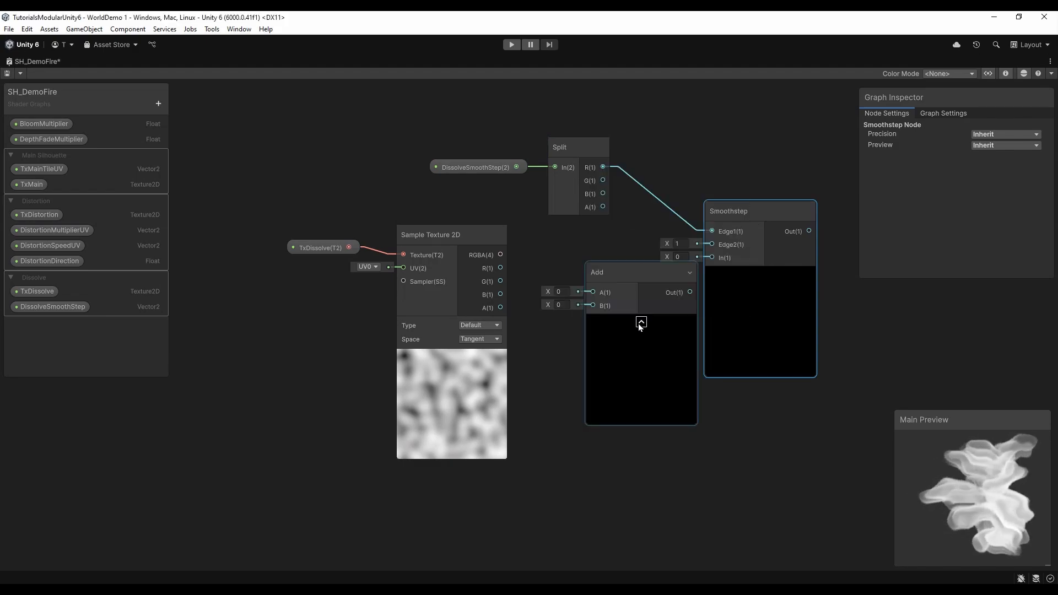
click(639, 322)
drag(613, 268, 620, 230)
Sum the Split node's R and G outputs in the Add node and connect the result to Smoothstep's Edge2 input
mouse_move(490, 137)
mouse_down()
mouse_move(562, 176)
mouse_move(502, 146)
mouse_up()
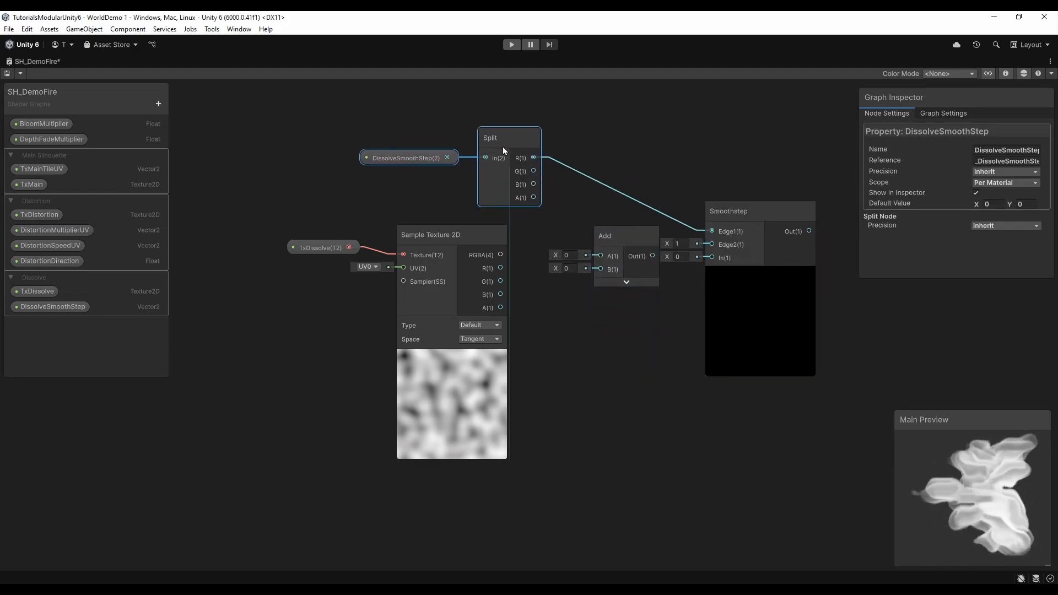
drag(614, 224, 592, 200)
drag(533, 170, 582, 231)
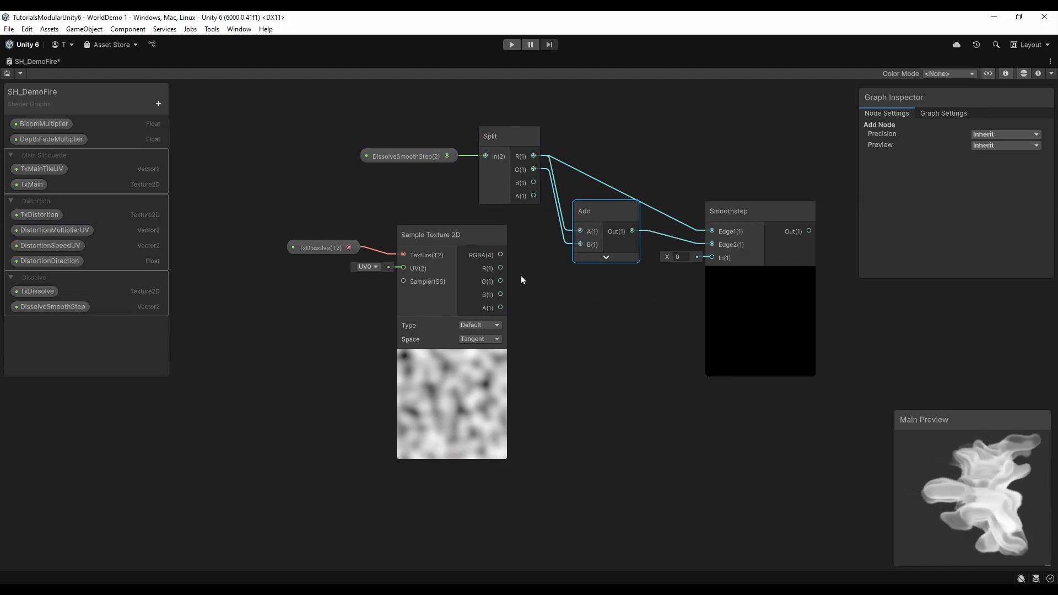
Connect the noise texture's R output to Smoothstep's In input and move the TxDissolve and Sample Texture 2D nodes lower
drag(500, 268, 712, 257)
drag(326, 217, 414, 254)
drag(449, 246, 444, 284)
Insert a redirect point above the Add node on the wire to Edge1, and reposition the Add and Split nodes for tidy wiring
drag(505, 139, 501, 153)
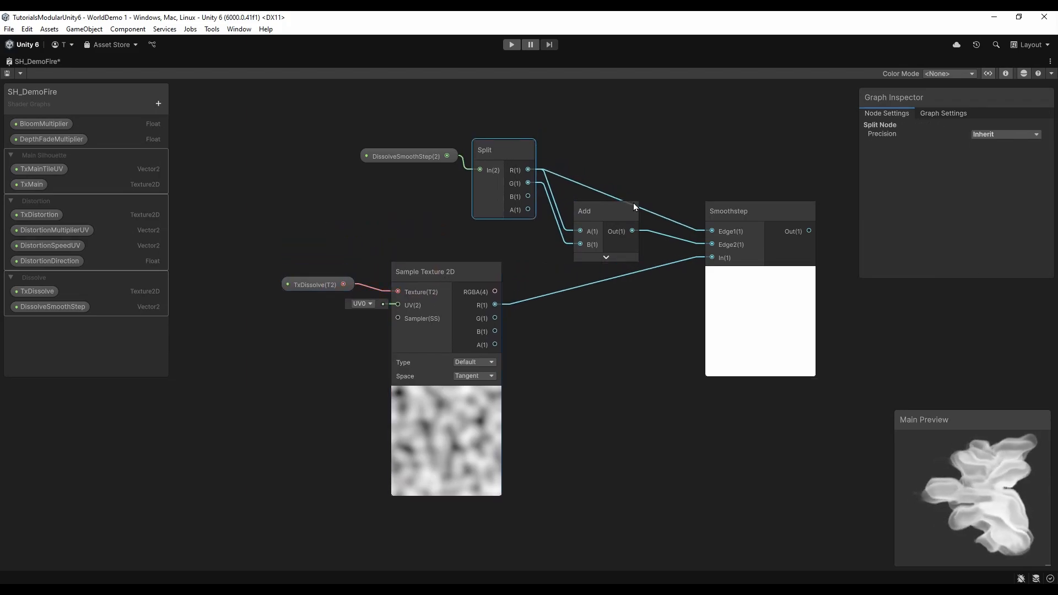
double_click(595, 190)
drag(598, 189, 650, 187)
click(605, 216)
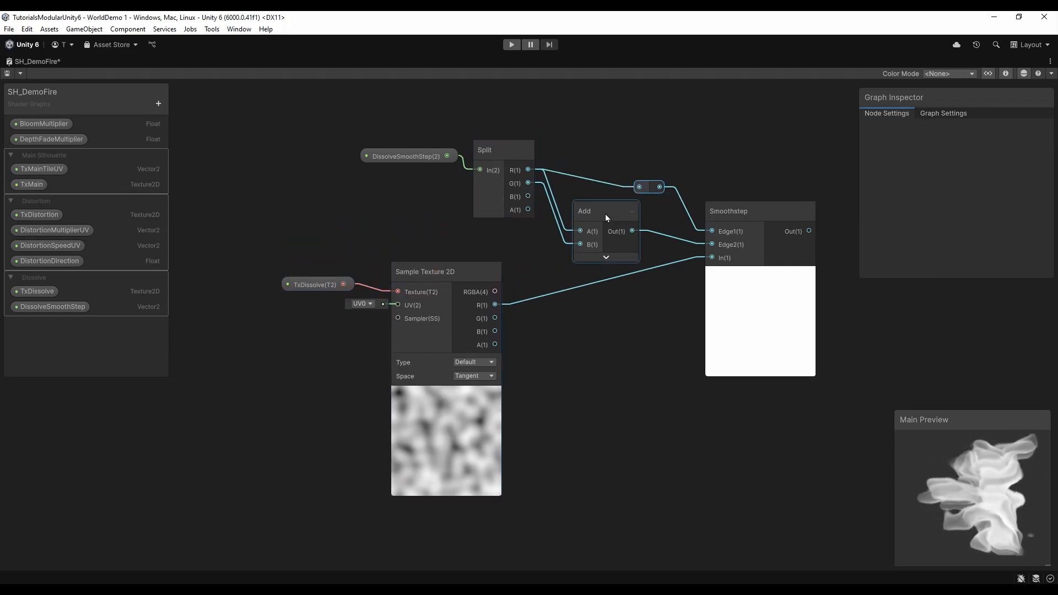
drag(605, 217, 631, 217)
drag(491, 161, 491, 176)
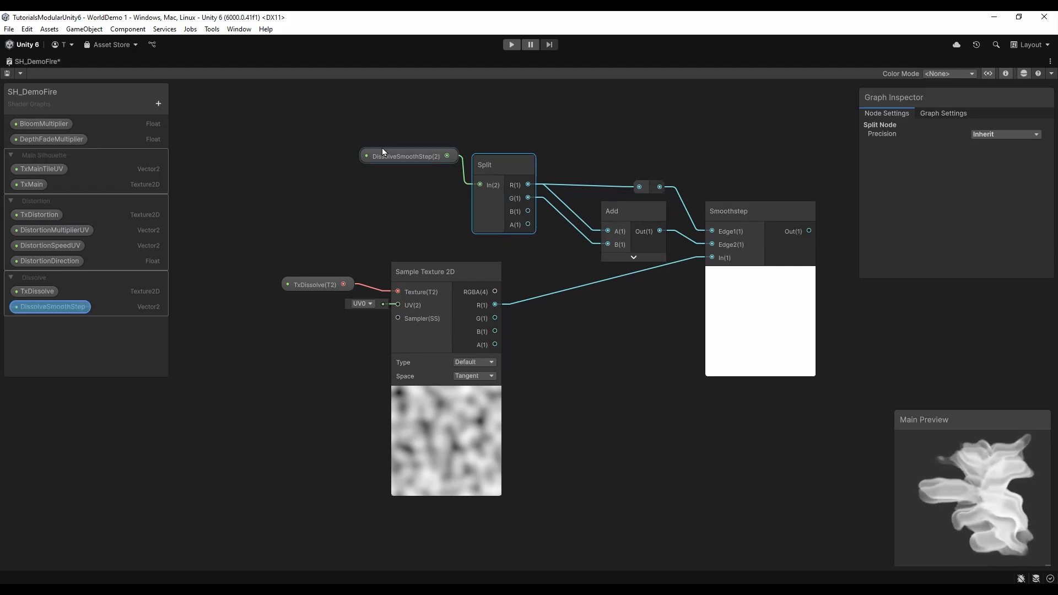
Move the DissolveSmoothStep node slightly lower beside Split and set its default value to X 0.35 and Y 0.43
drag(383, 151, 382, 167)
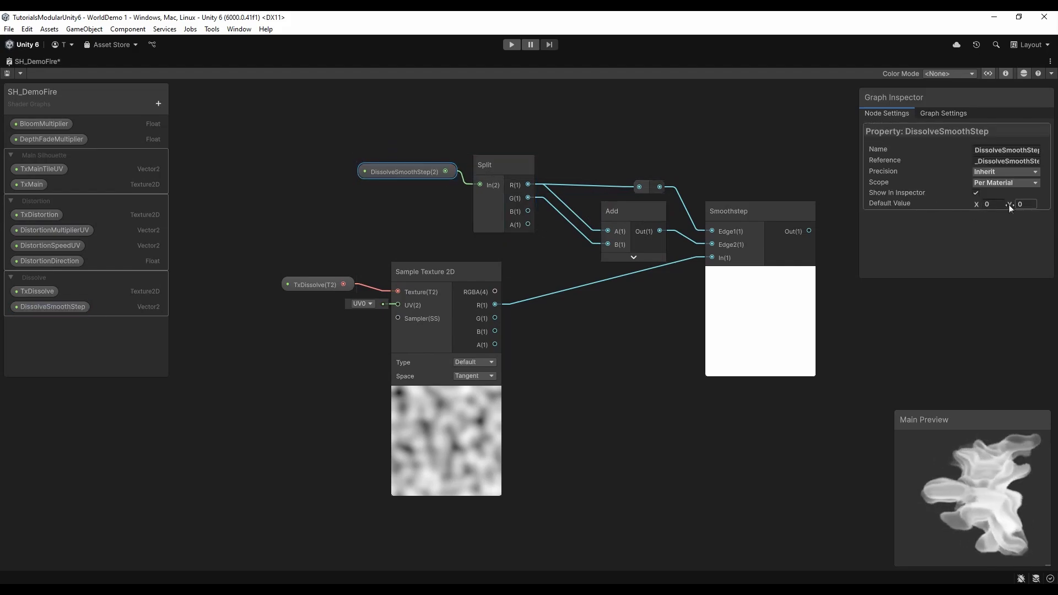
drag(981, 210, 1026, 207)
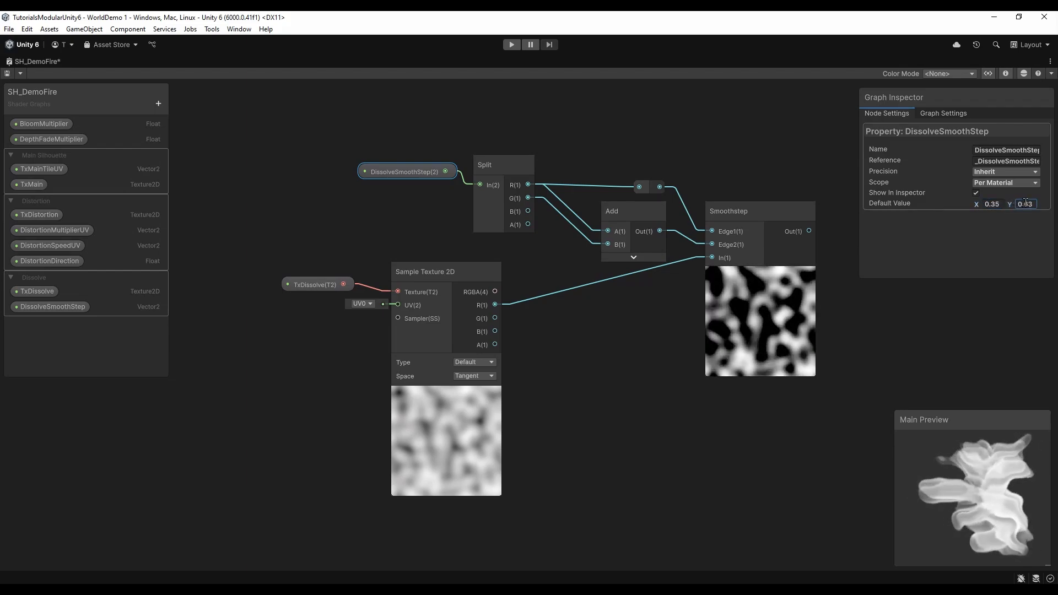
click(720, 146)
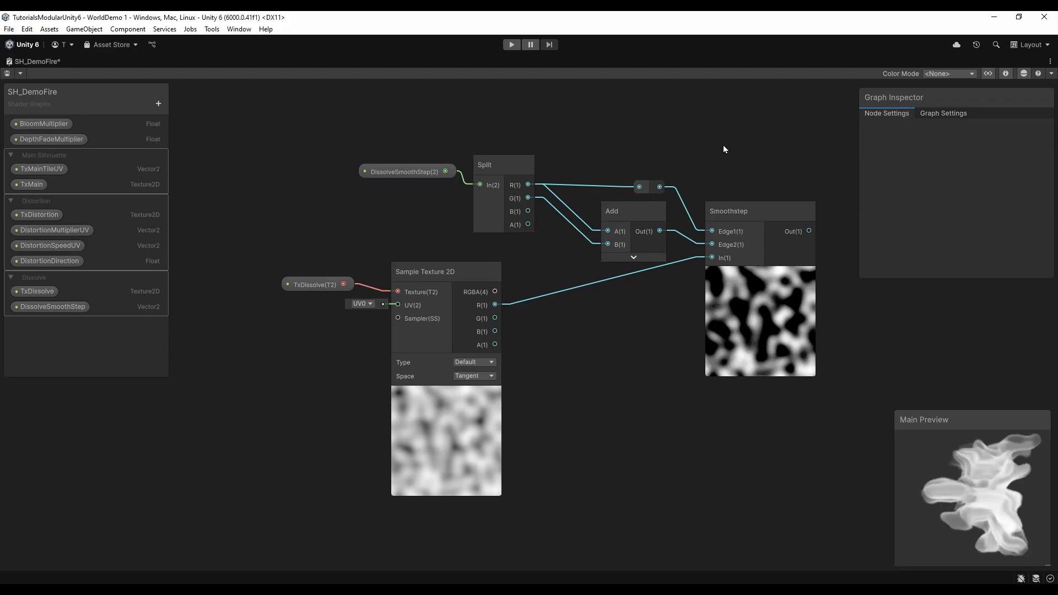
Delete the Preview node between the main Sample Texture 2D node and the opacity Multiply node
middle_drag(752, 177, 495, 272)
scroll(545, 246, down, 3)
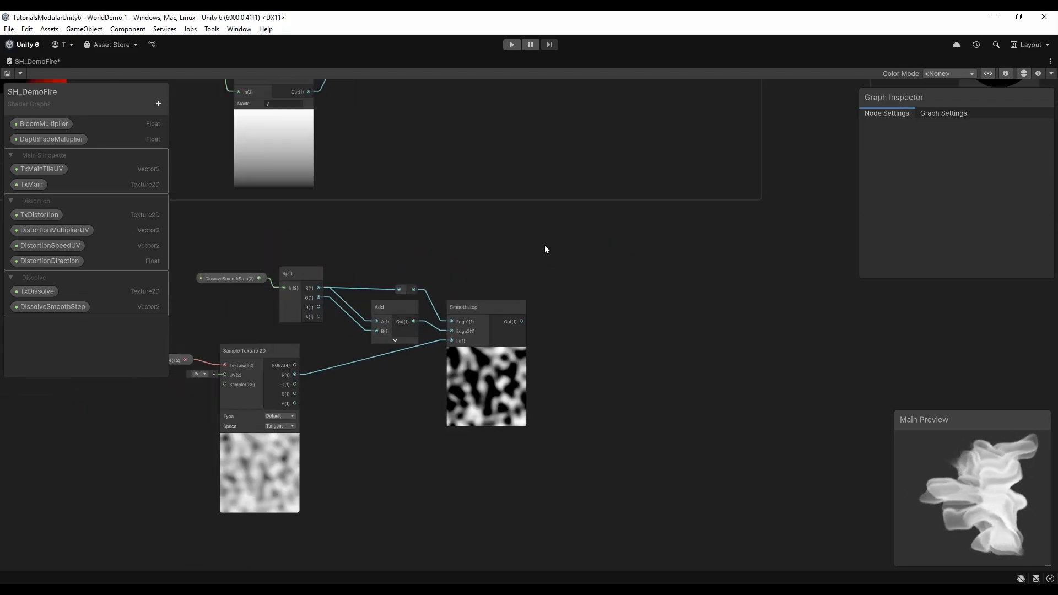
middle_drag(544, 246, 560, 322)
scroll(560, 322, down, 1)
middle_drag(651, 250, 514, 296)
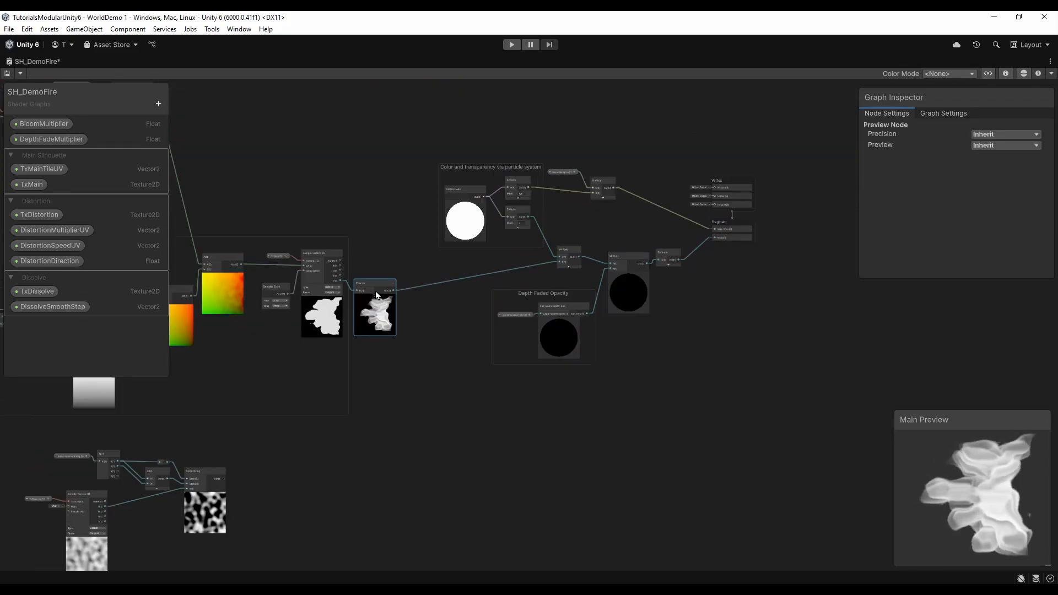
scroll(380, 293, up, 1)
scroll(380, 293, up, 1)
key(Delete)
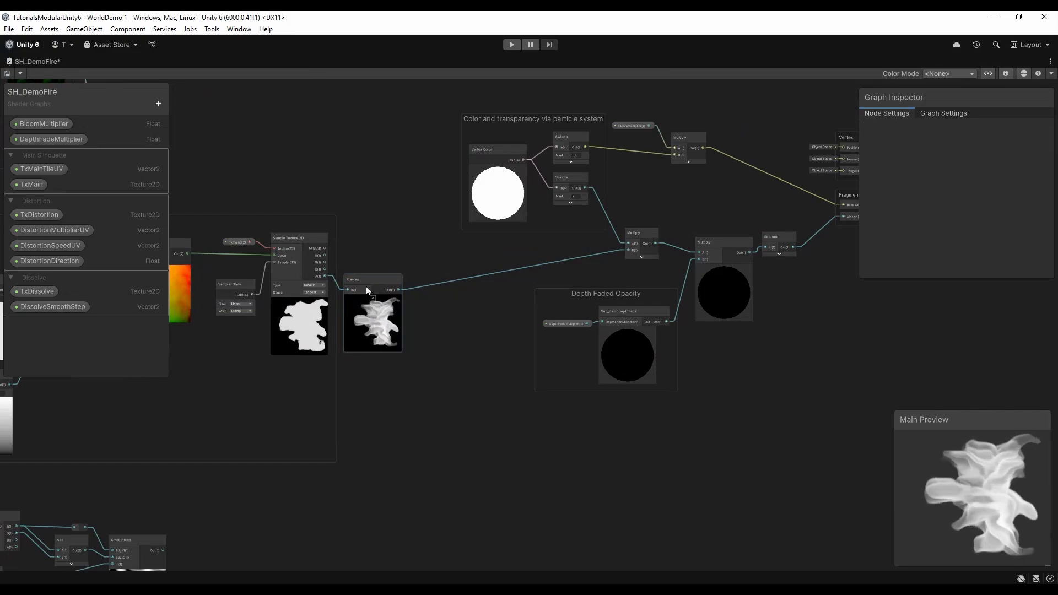
Create a Subtract node with its A input fed by the main texture's A output, and connect Smoothstep's output to its B input
drag(326, 276, 425, 347)
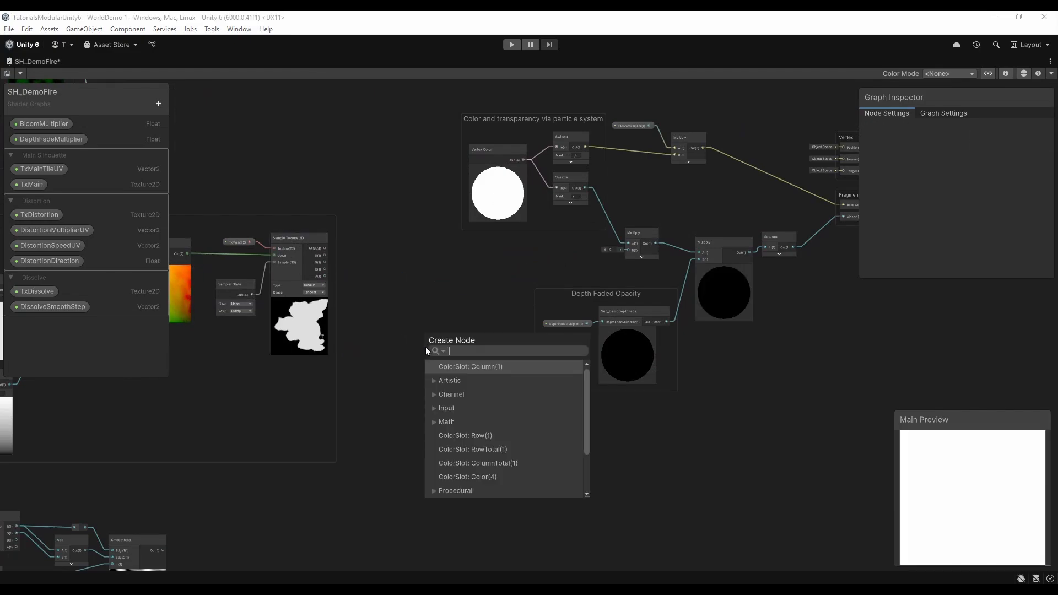
text(sub)
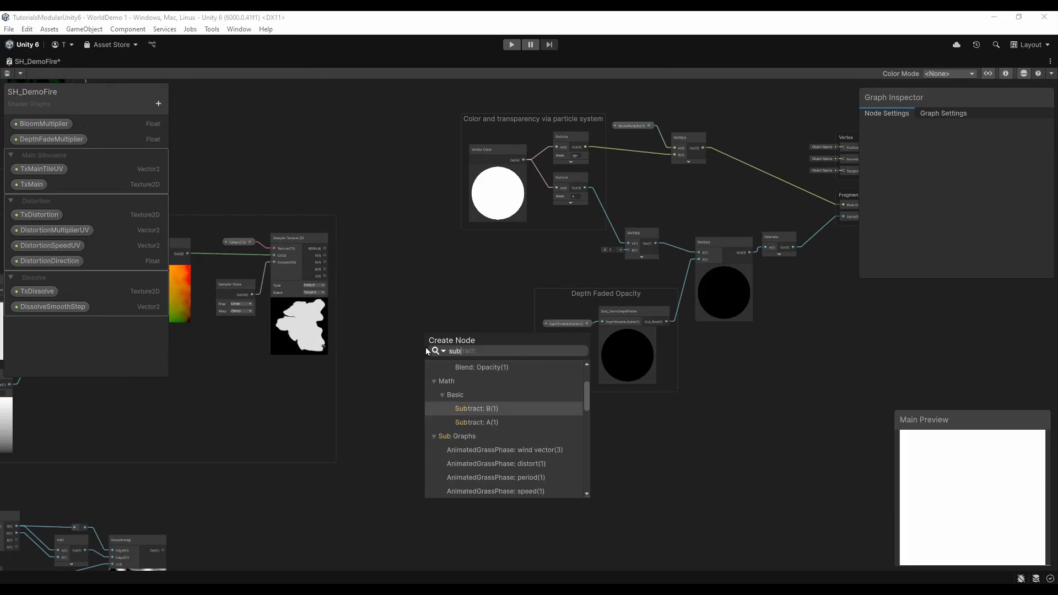
click(485, 422)
middle_drag(411, 378, 446, 298)
drag(213, 457, 474, 272)
Move all the dissolve nodes beneath the main texture's node group and group them under the title Dissolve
middle_drag(74, 398, 398, 276)
drag(290, 288, 500, 393)
drag(525, 329, 683, 317)
right_click(690, 312)
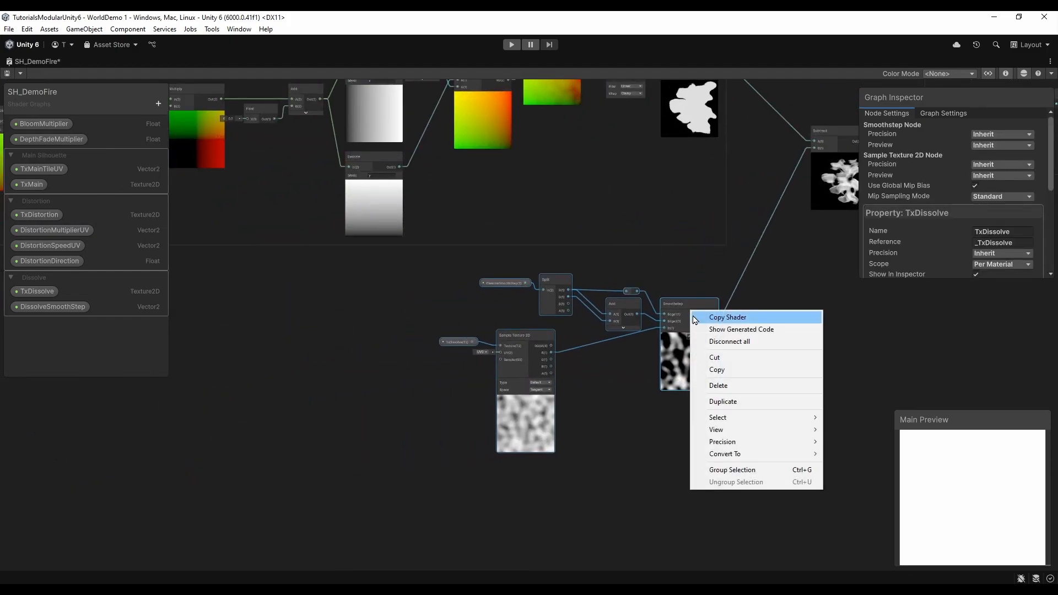
click(732, 469)
text(Dissolve)
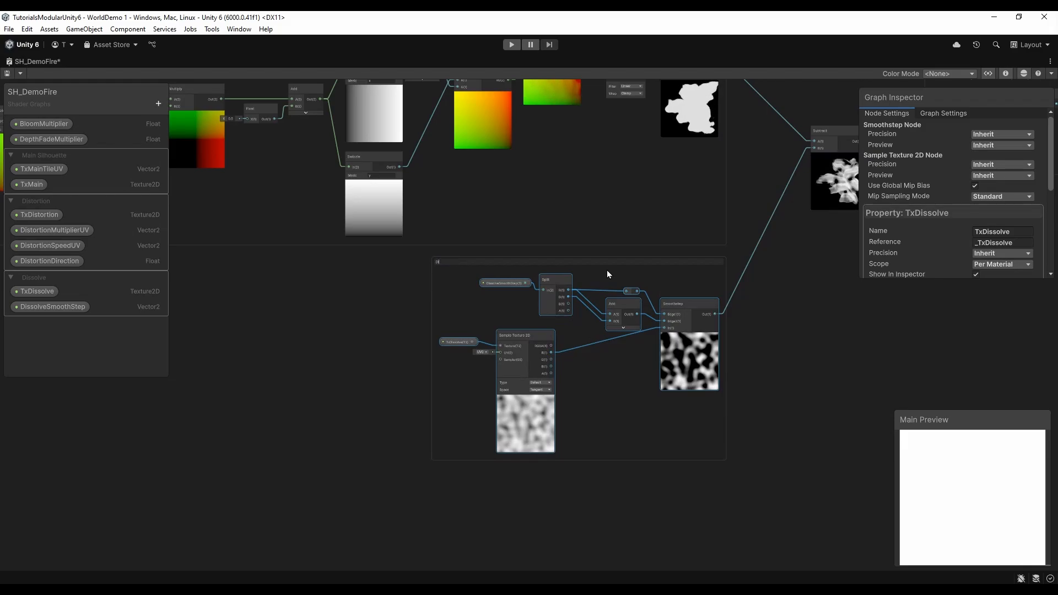
key(Return)
Connect Subtract's output to the B input of the Multiply node fed by the vertex alpha, and move the Subtract node higher
middle_drag(753, 204, 487, 249)
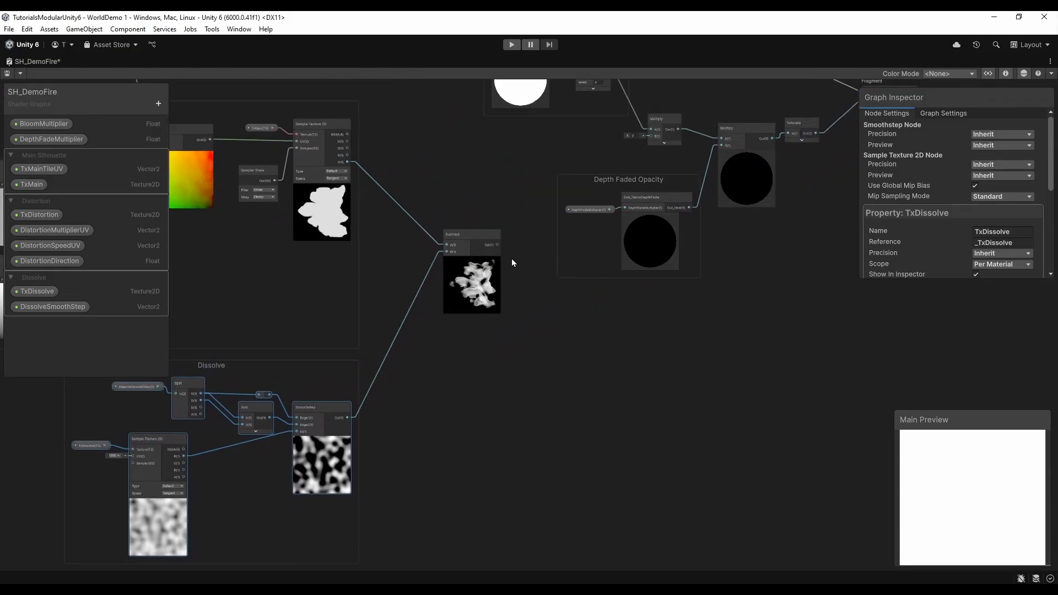
scroll(511, 259, up, 3)
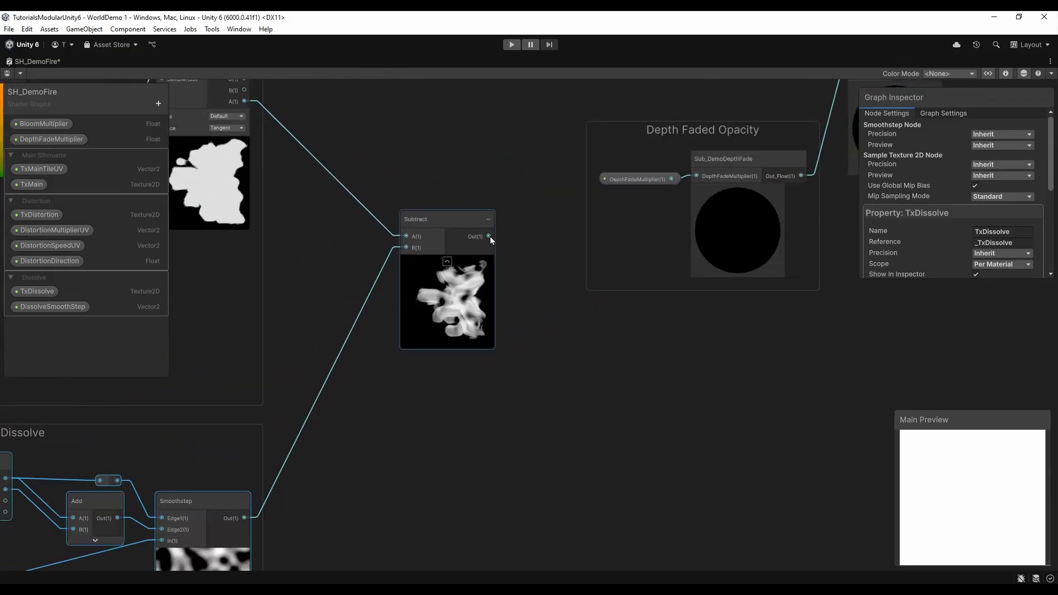
scroll(491, 237, down, 2)
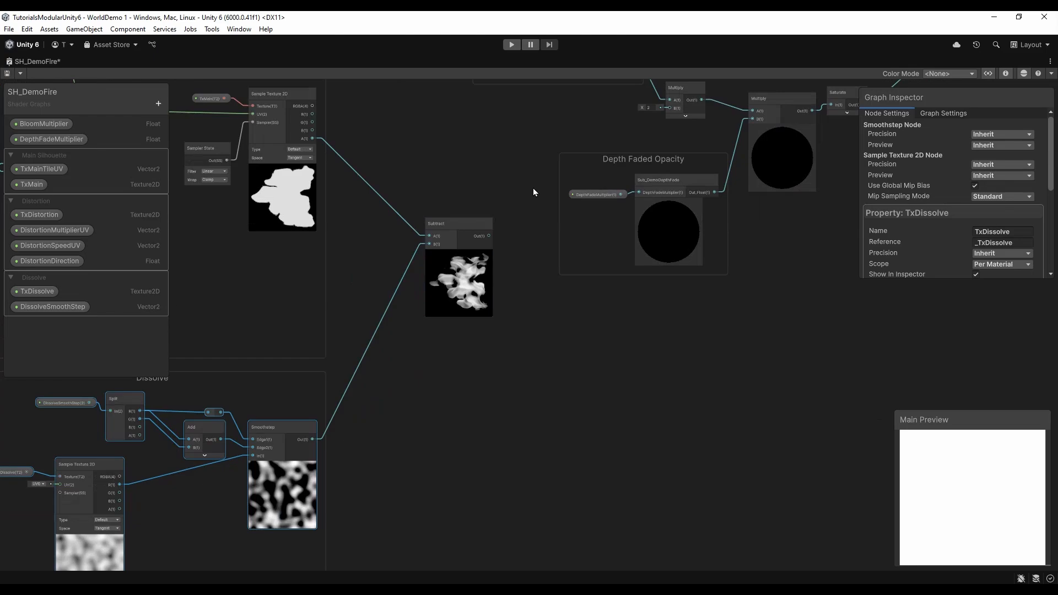
middle_drag(533, 188, 368, 303)
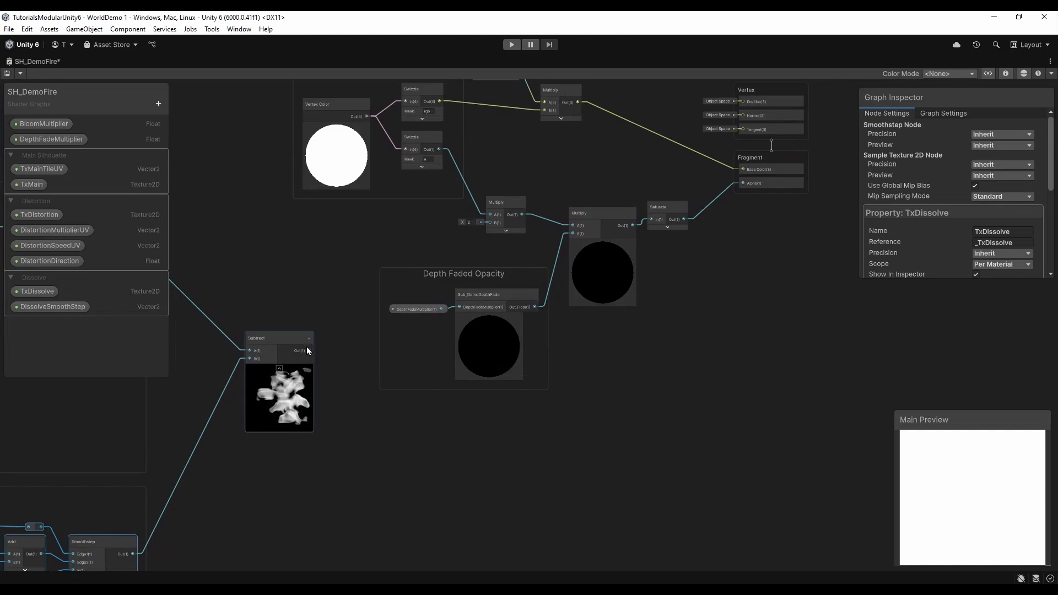
drag(308, 351, 489, 223)
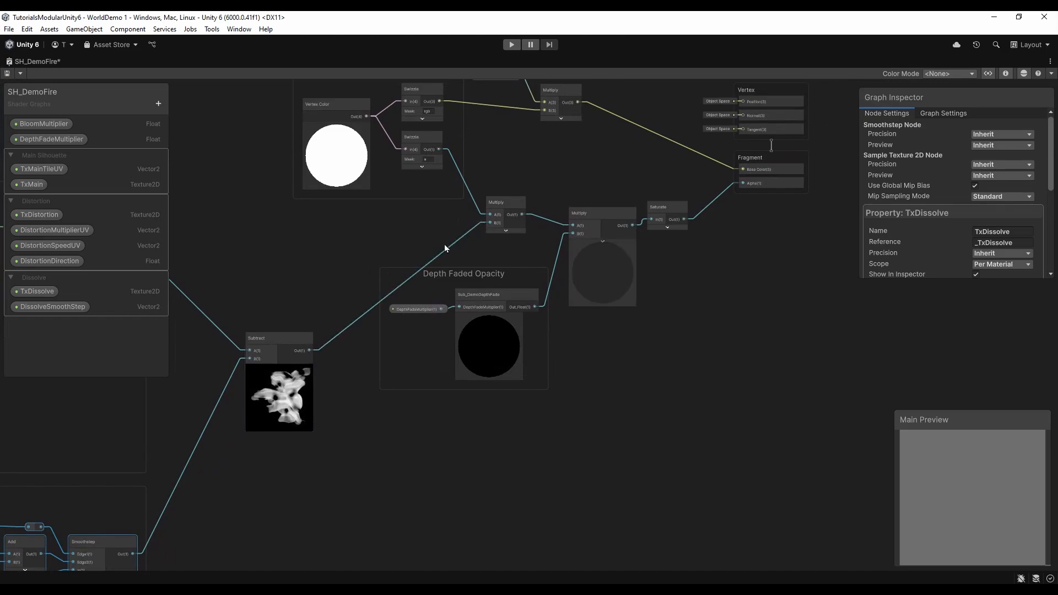
middle_drag(355, 268, 414, 262)
drag(329, 338, 335, 271)
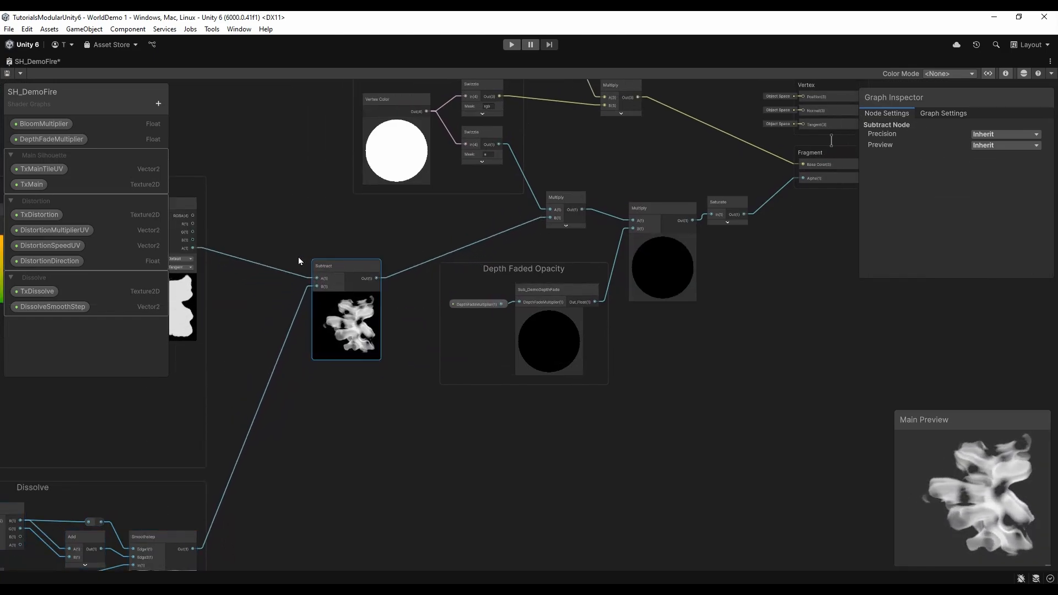
Save the SH_DemoFire shader graph and restore its maximized window to return to the scene layout
middle_drag(298, 257, 491, 182)
middle_drag(420, 326, 529, 269)
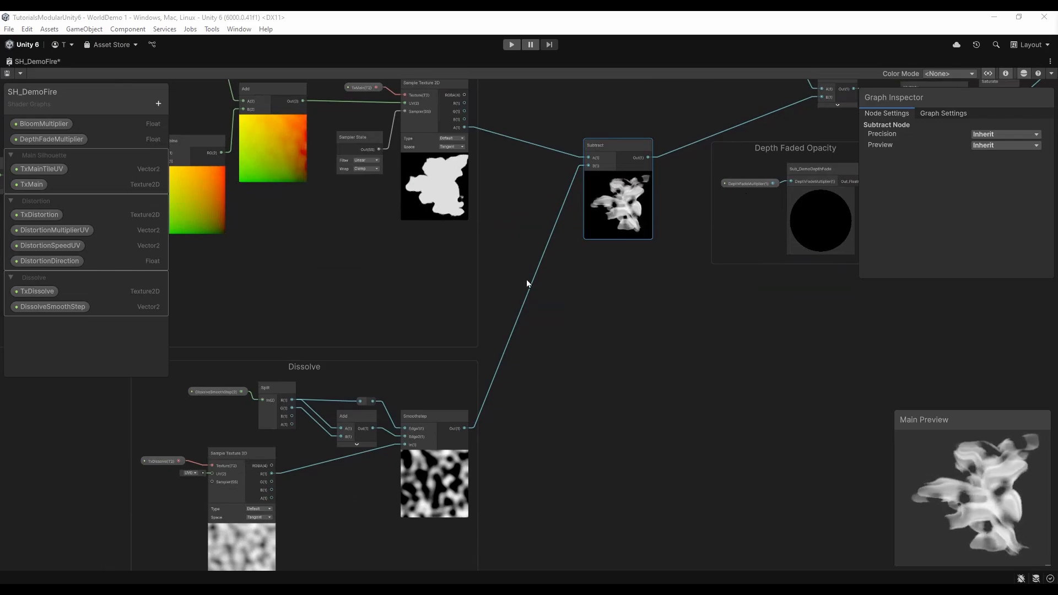
middle_drag(526, 280, 546, 270)
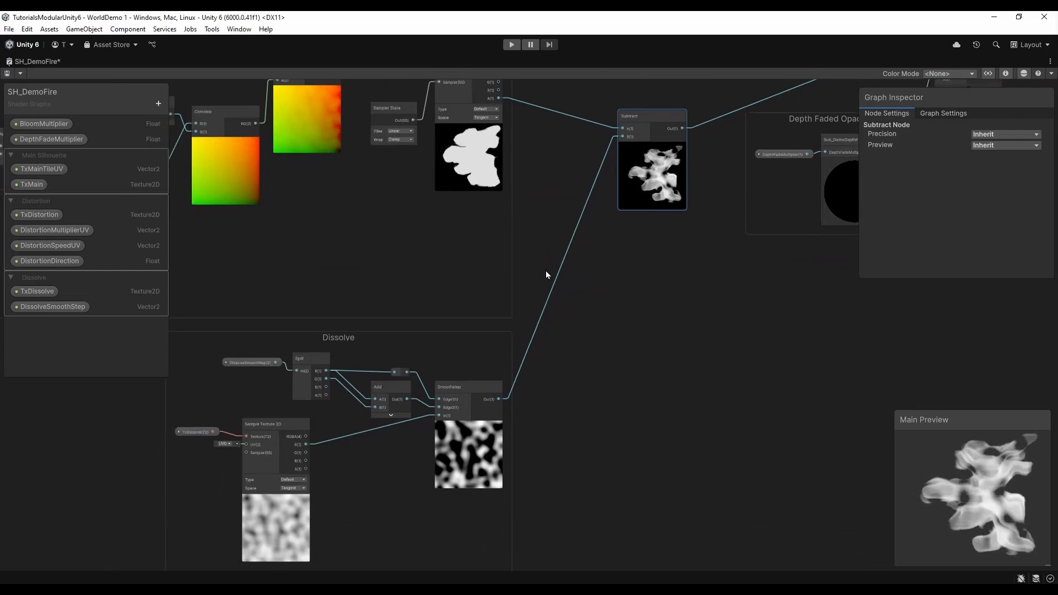
click(7, 75)
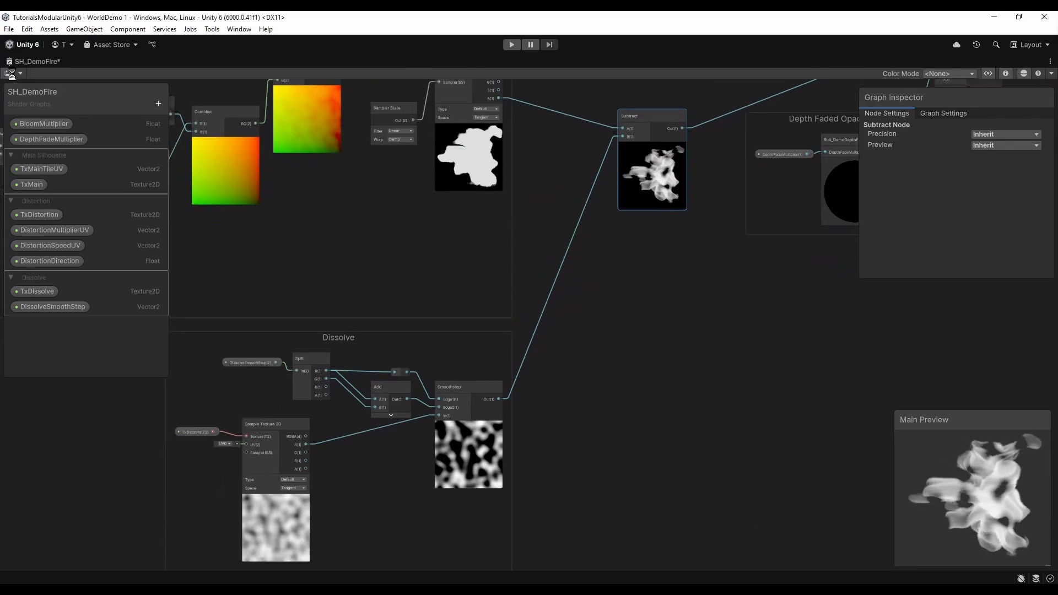
double_click(41, 61)
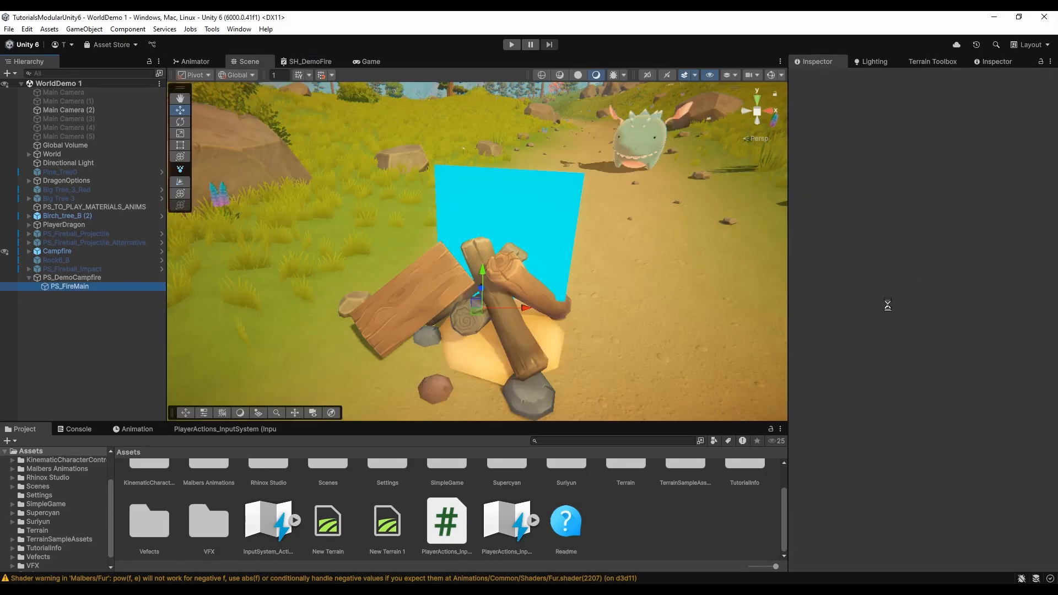
Assign the TX_JellyNoise texture to TxDissolve in the MI_DemoFire_01 material, and limit the particle preview to the selected system
scroll(864, 307, down, 5)
scroll(865, 308, down, 2)
click(796, 346)
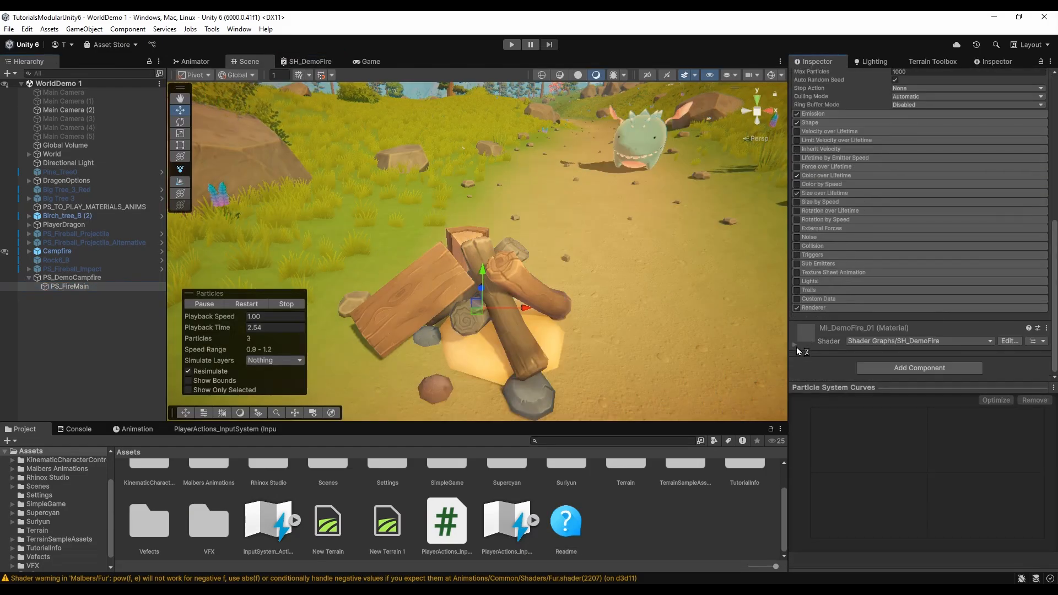
scroll(872, 325, down, 8)
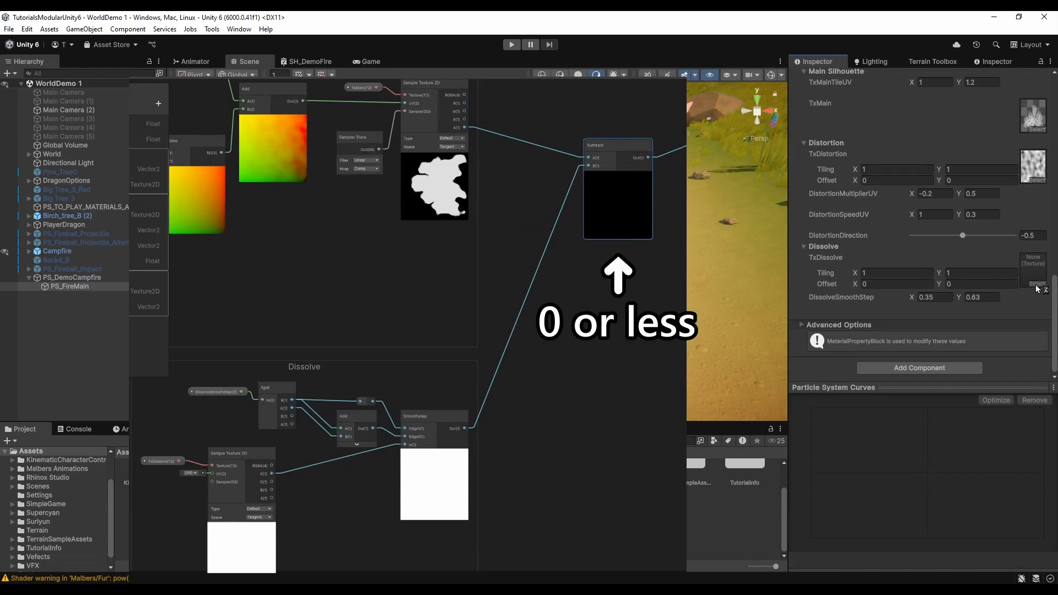
click(1036, 286)
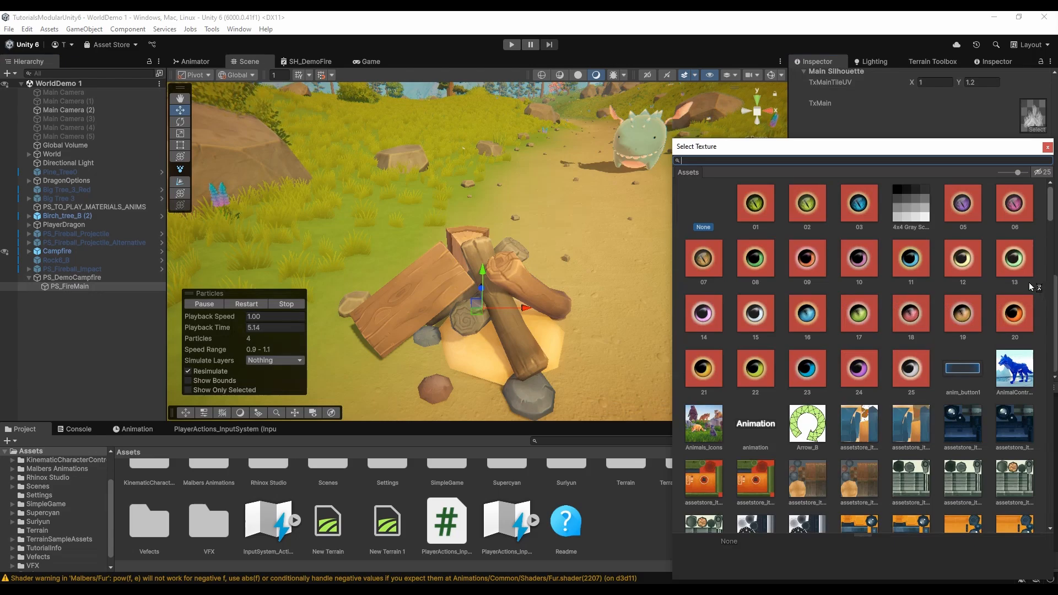
text(perlin)
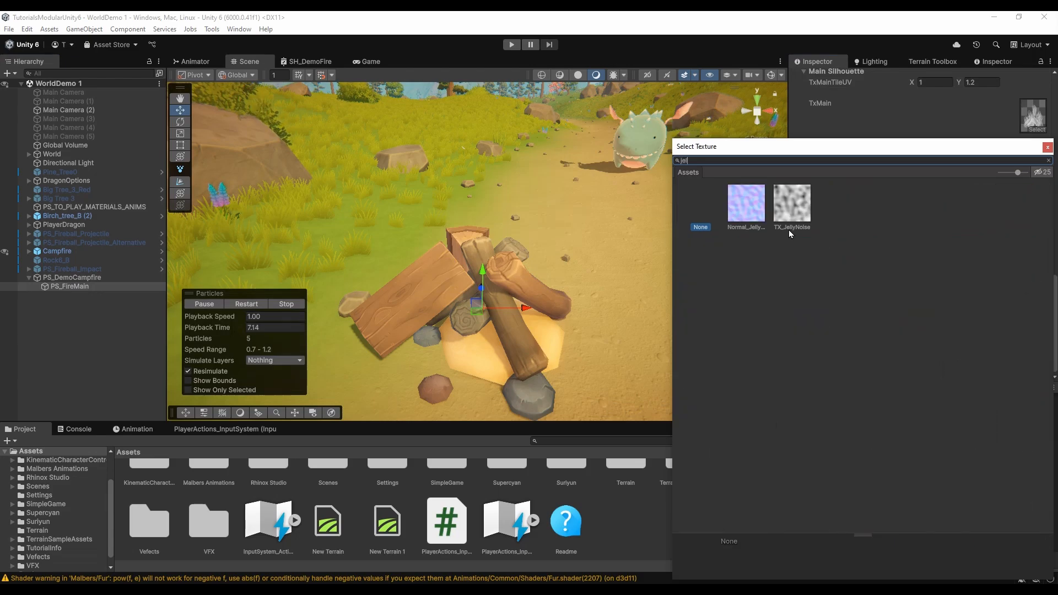
double_click(787, 214)
click(188, 389)
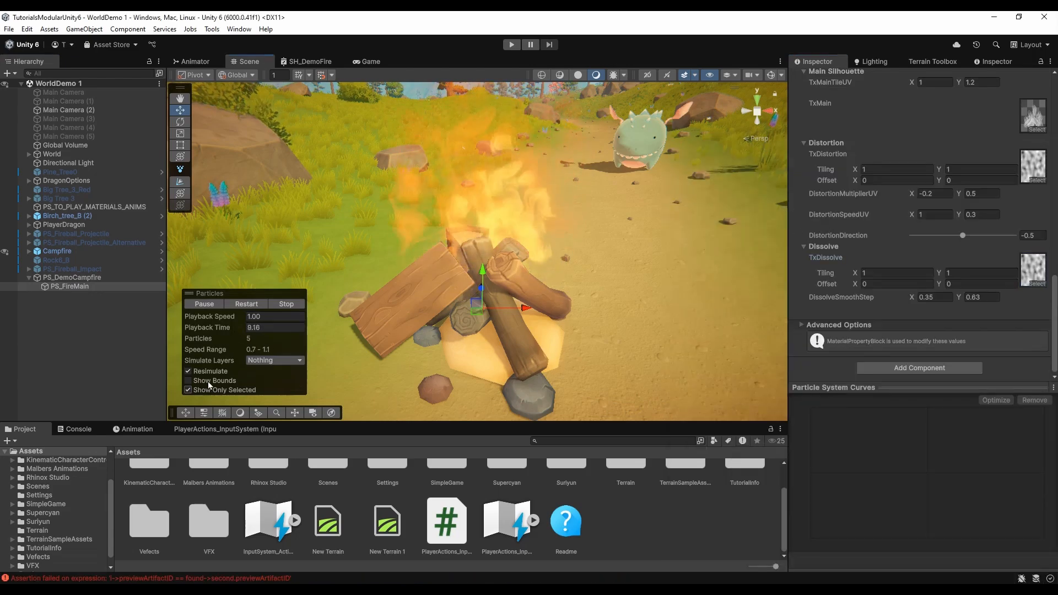
Pause the PS_FireMain particle preview at a playback time of 0.36
click(207, 305)
drag(219, 333, 192, 333)
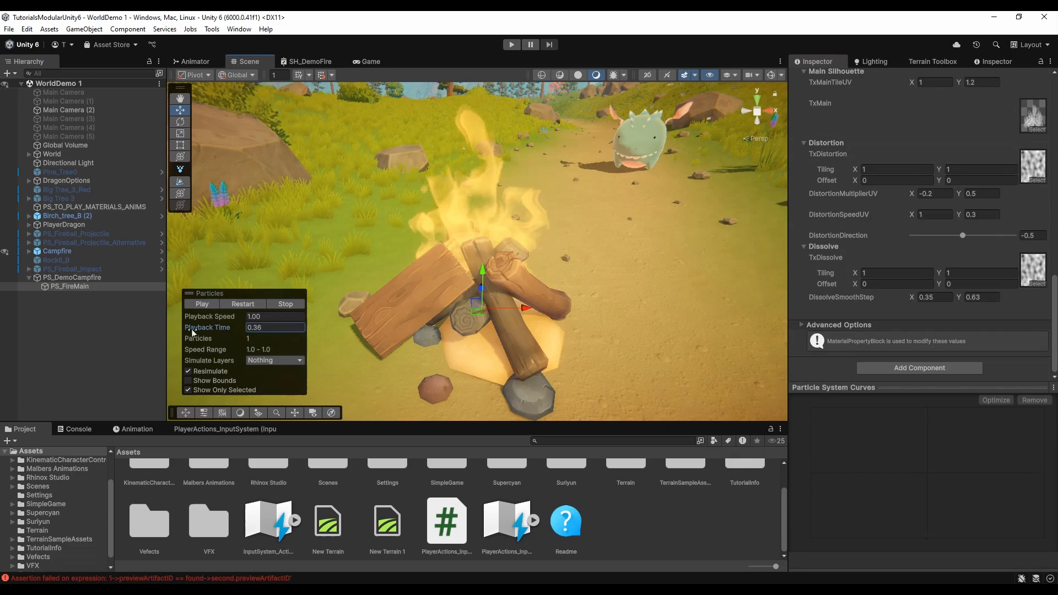
Try DissolveSmoothStep Y at 0, and settle the fire material's DissolveSmoothStep at X 0.33 and Y 0.39
click(986, 300)
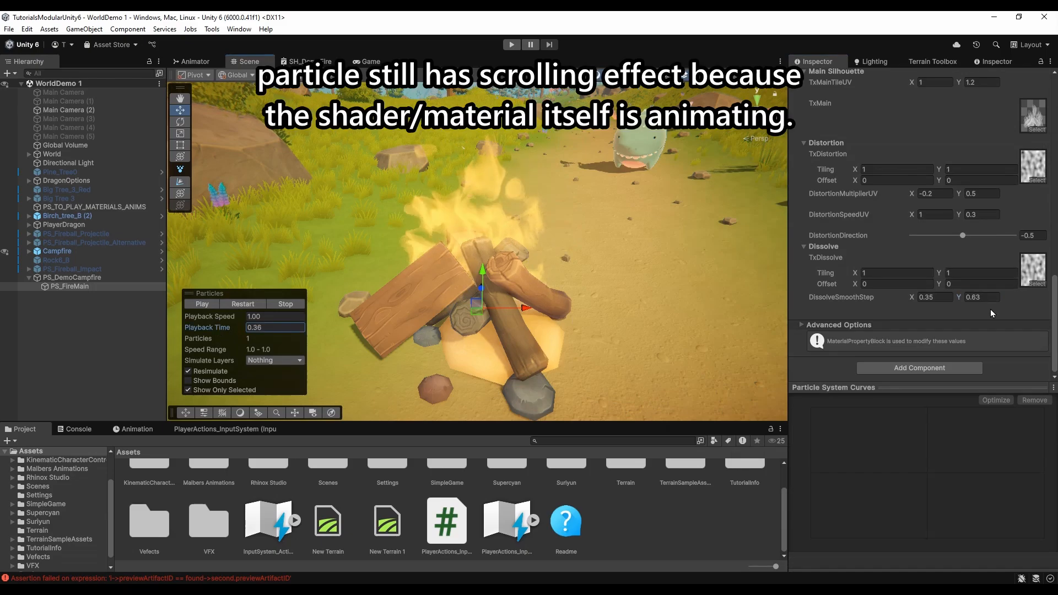
click(986, 301)
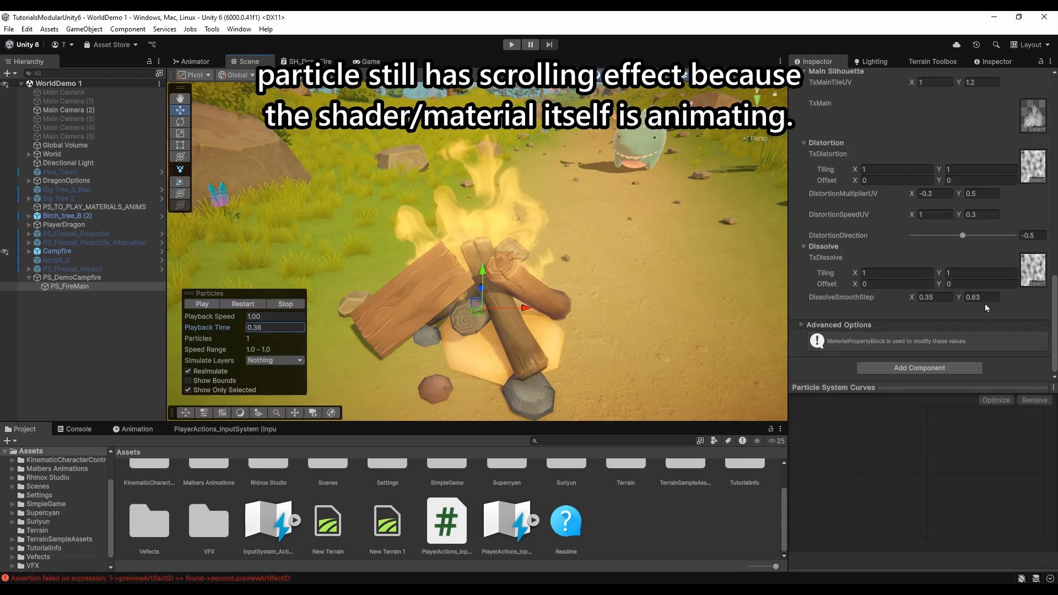
click(985, 301)
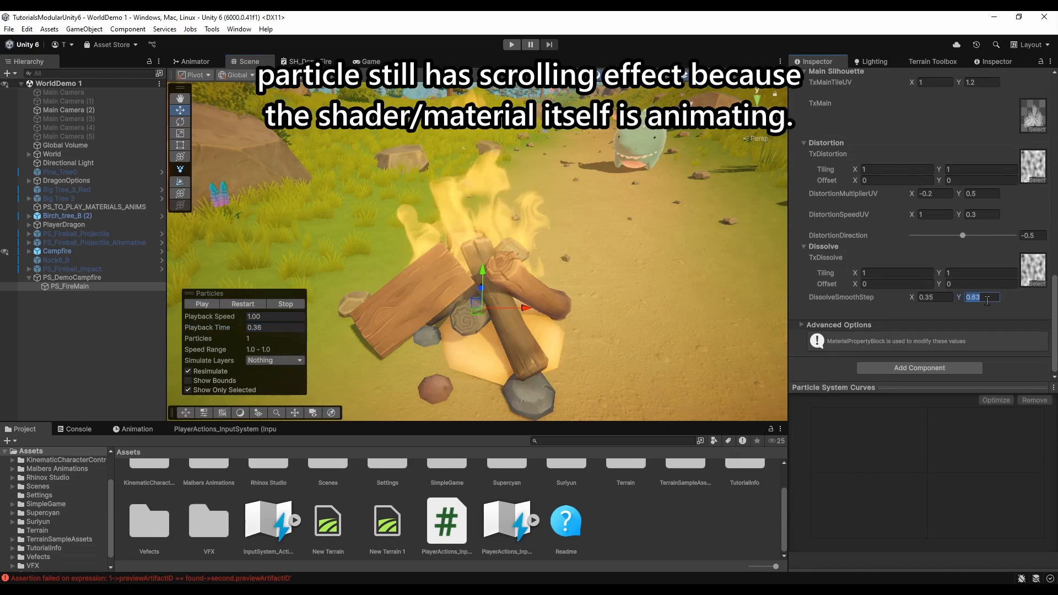
click(986, 301)
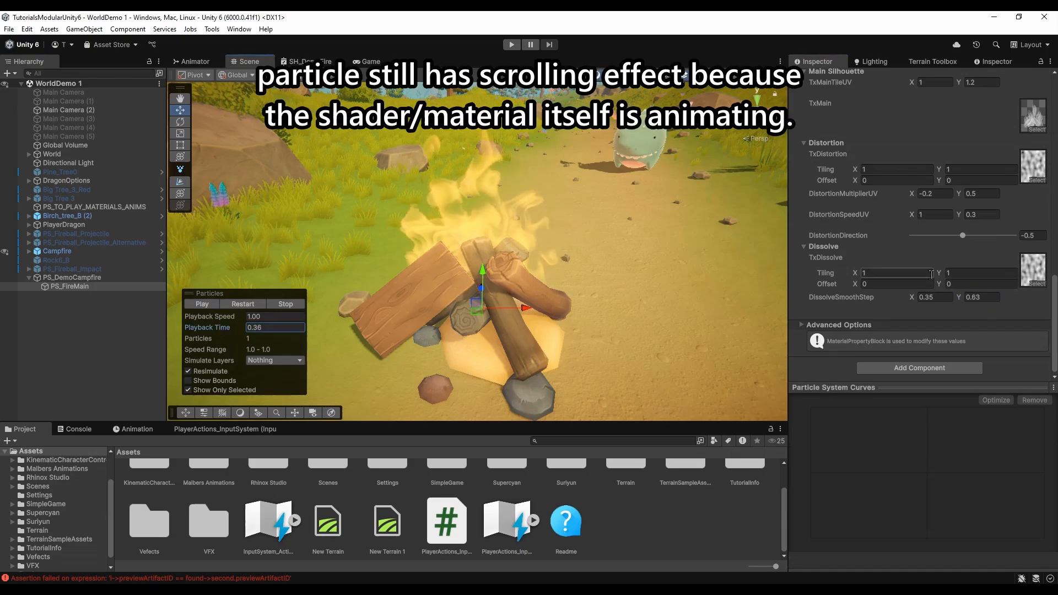
click(986, 302)
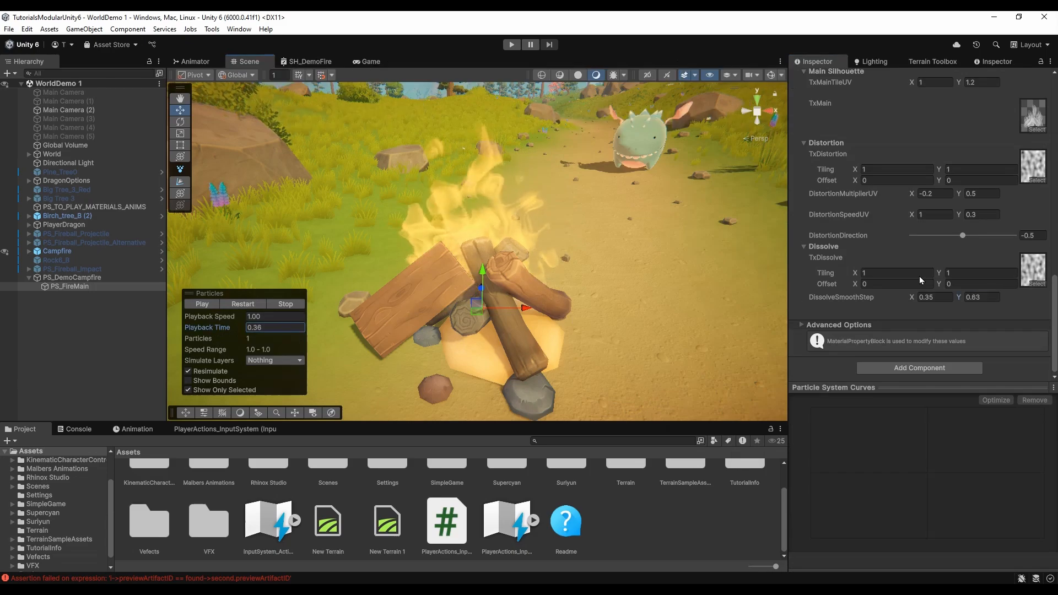
click(983, 300)
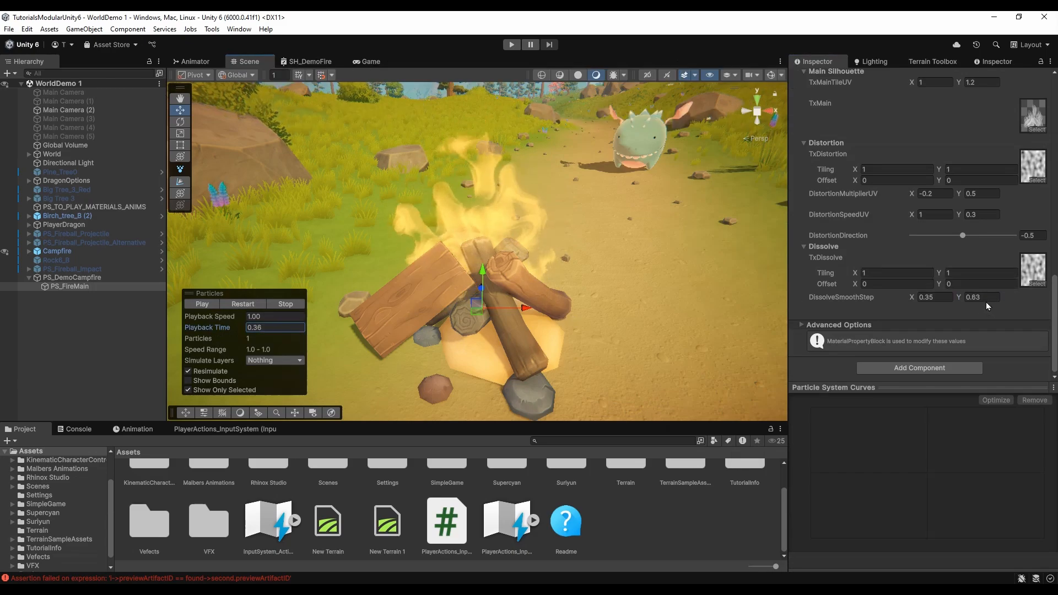
click(986, 301)
text(0)
click(916, 297)
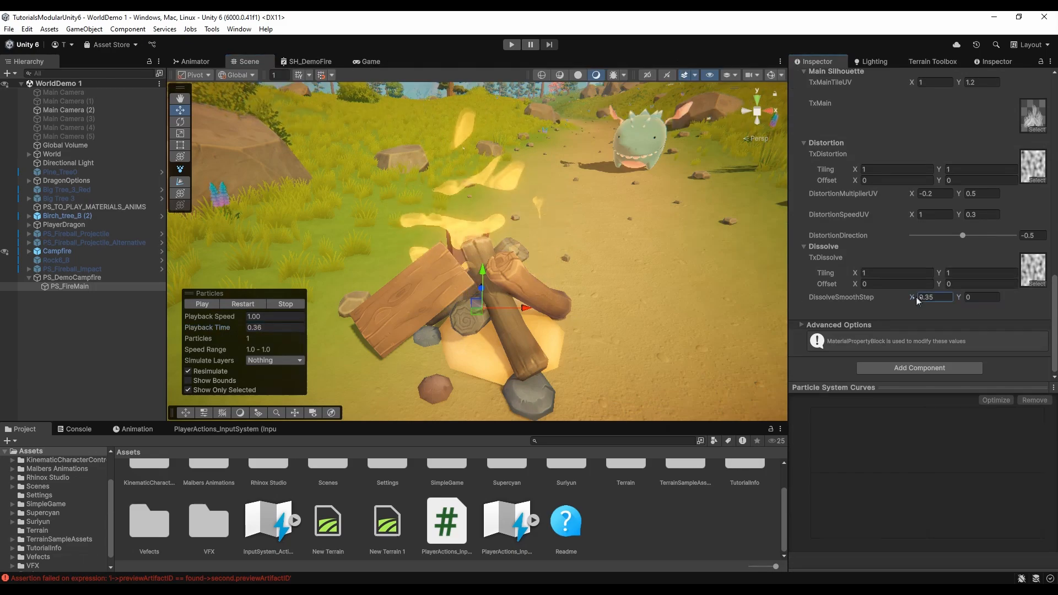
mouse_move(916, 298)
mouse_down()
mouse_move(970, 302)
mouse_move(907, 303)
mouse_move(917, 306)
mouse_up()
click(961, 299)
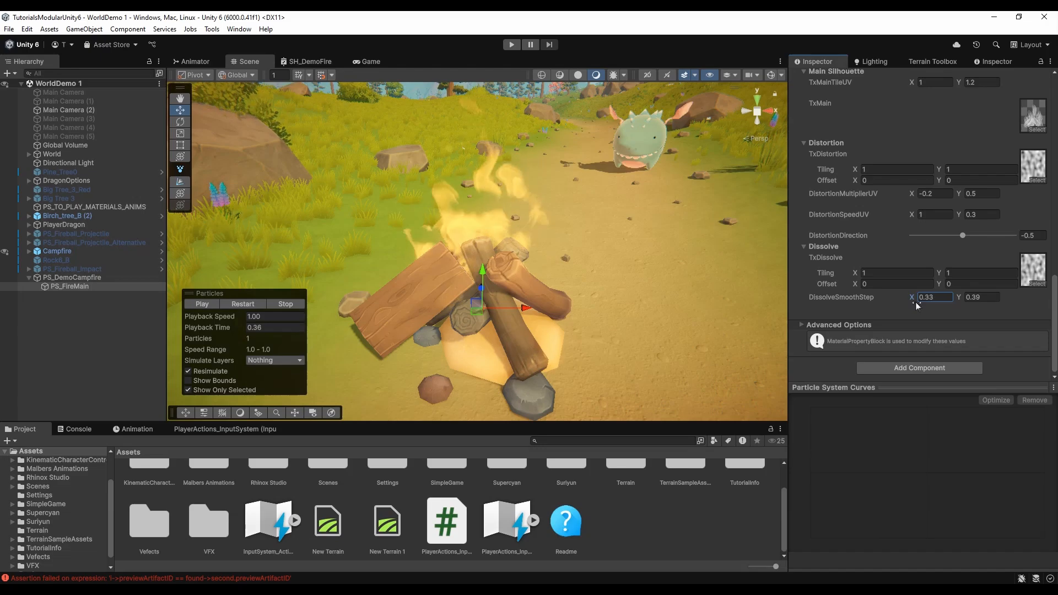
click(987, 63)
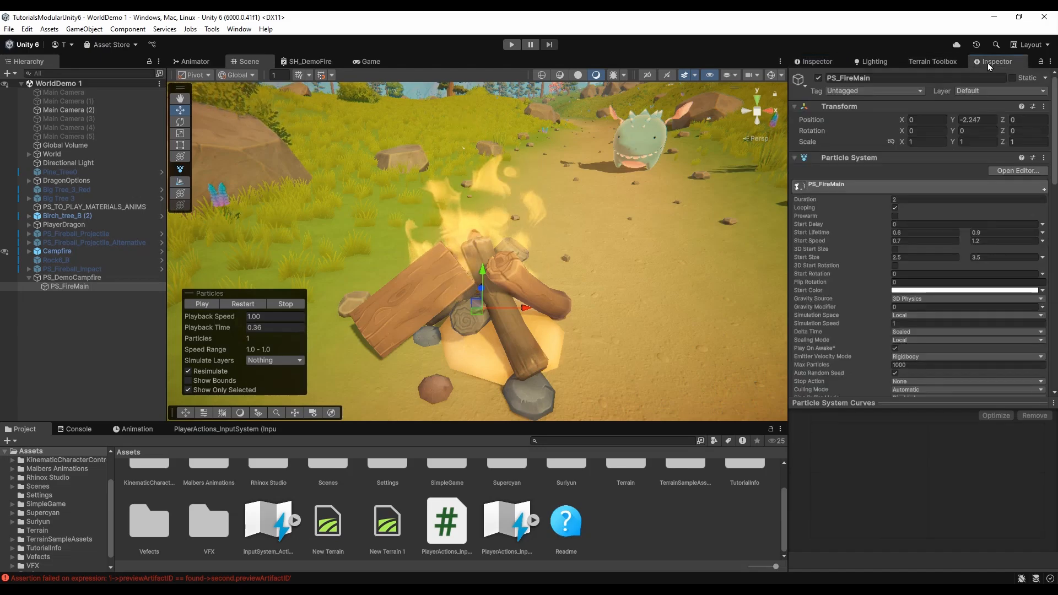
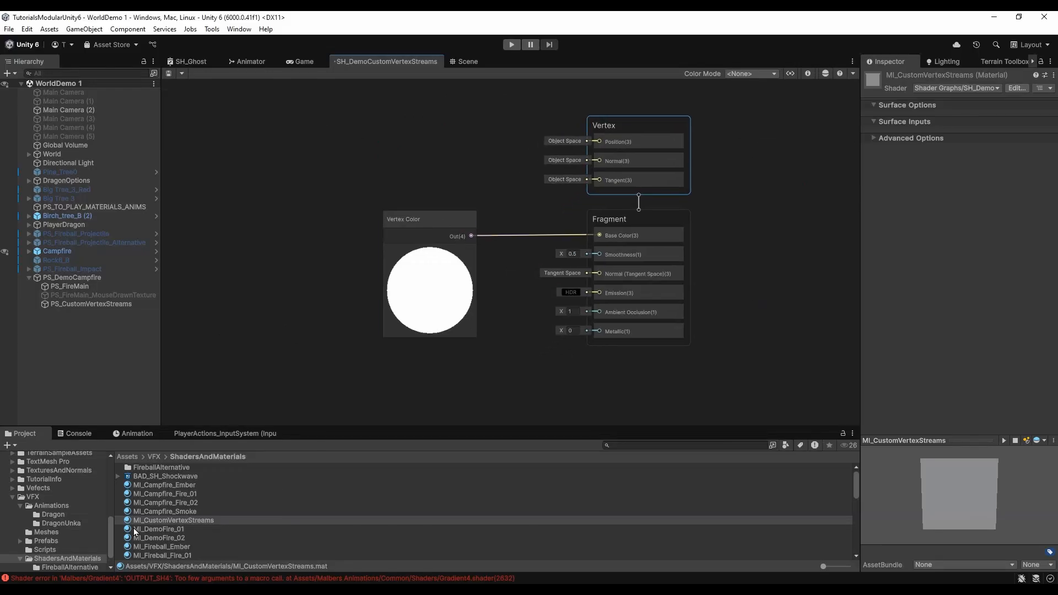
Select the MI_CustomVertexStreams material in the ShadersAndMaterials folder
click(156, 521)
click(247, 381)
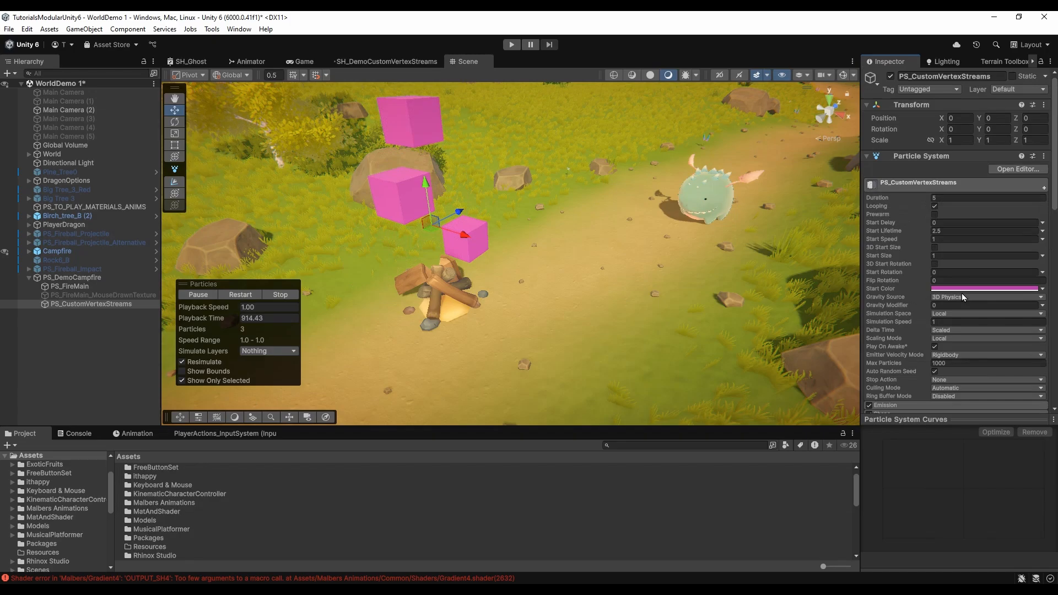
Set the Start Color of the PS_CustomVertexStreams particle system to magenta BA38AF
click(962, 290)
mouse_move(978, 362)
mouse_down()
mouse_move(960, 346)
mouse_move(1008, 354)
mouse_move(998, 394)
mouse_move(1005, 368)
mouse_move(939, 405)
mouse_move(902, 408)
mouse_move(1003, 365)
mouse_up()
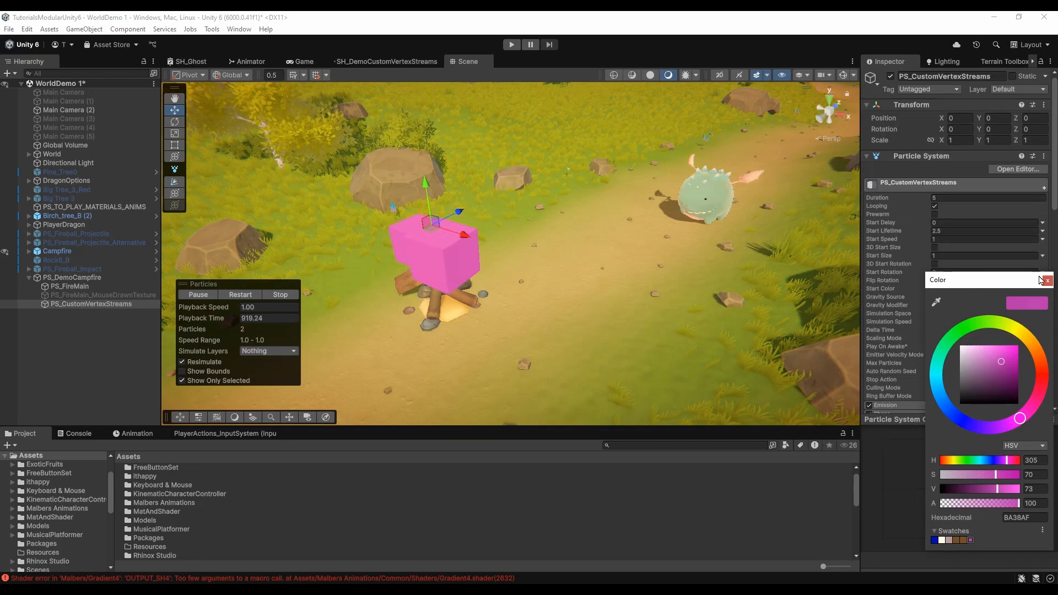
click(907, 301)
Remove the Color (COLOR.xyzw) stream from the PS_CustomVertexStreams renderer's custom vertex streams
scroll(906, 302, down, 15)
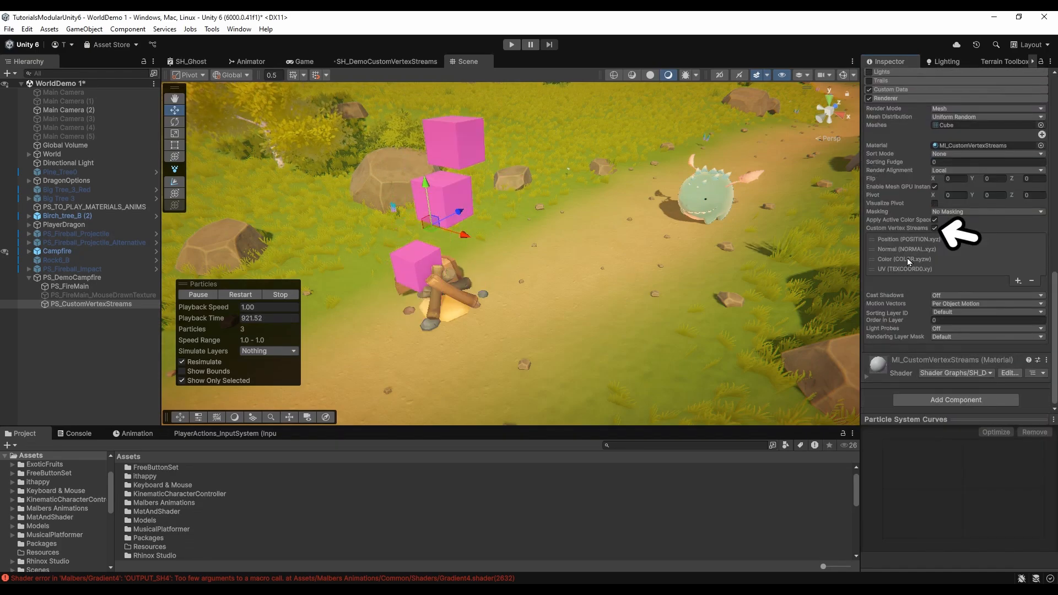
click(909, 262)
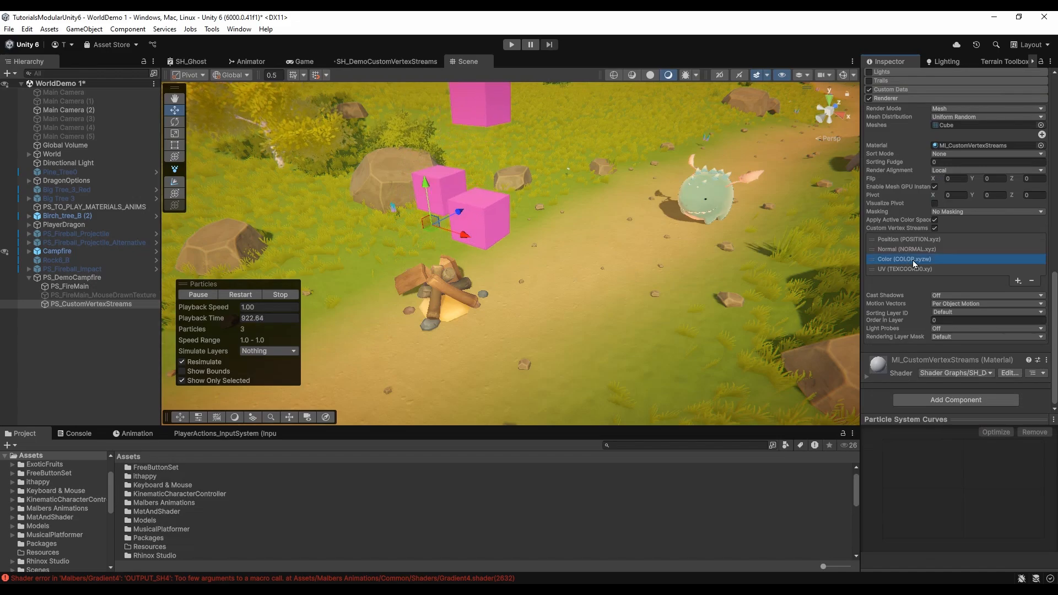
click(1031, 281)
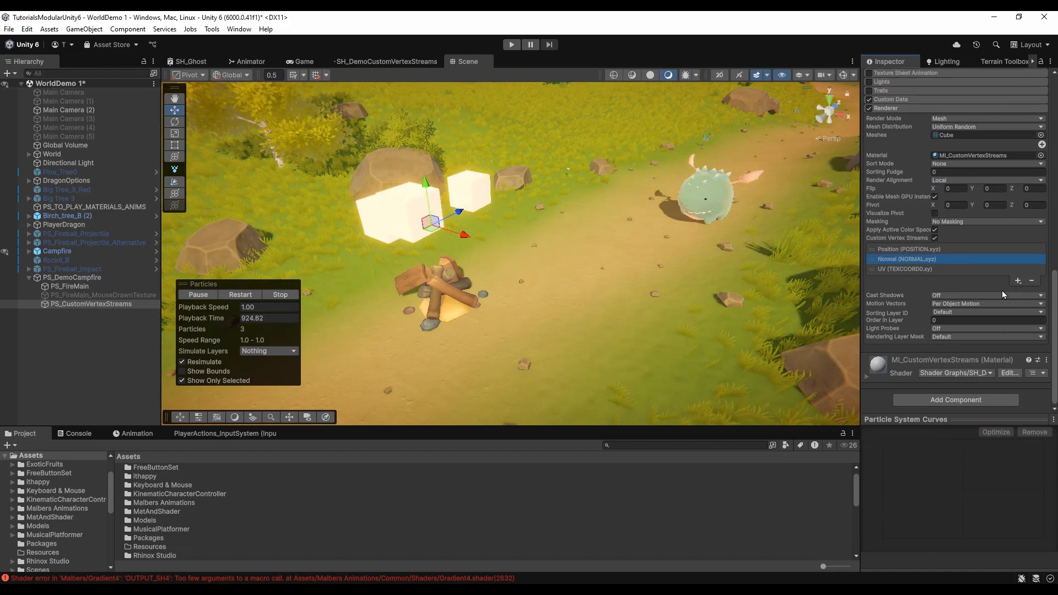
Change the PS_CustomVertexStreams Start Color to a less saturated, darker magenta to test the cubes without the Color stream
scroll(941, 265, up, 8)
scroll(941, 265, up, 10)
click(981, 244)
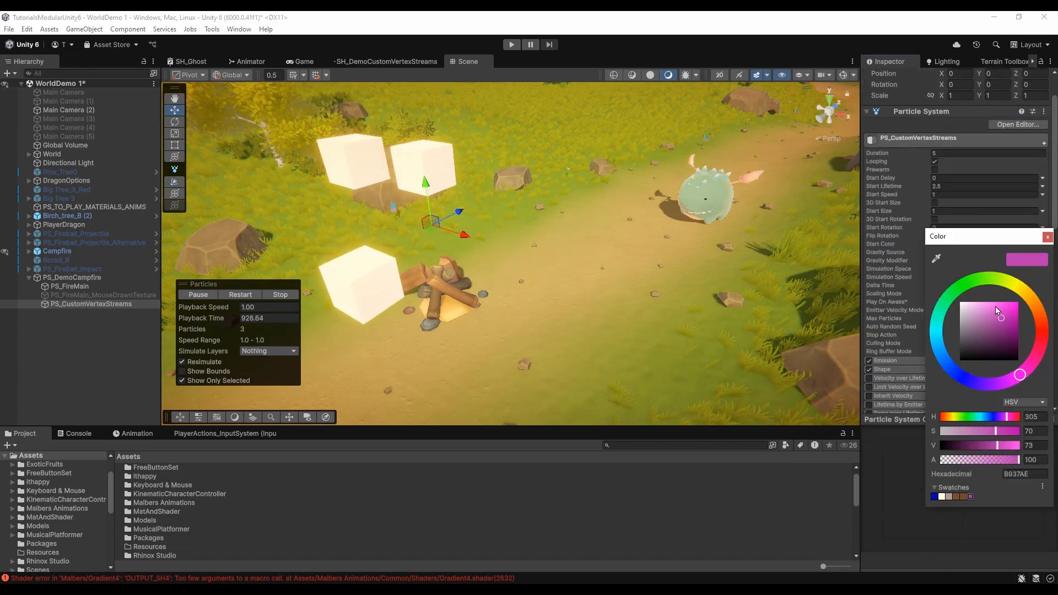
click(978, 359)
mouse_move(979, 359)
mouse_down()
mouse_move(984, 331)
mouse_move(1008, 337)
mouse_move(1007, 353)
mouse_move(978, 330)
mouse_move(1010, 310)
mouse_move(1008, 333)
mouse_move(987, 321)
mouse_up()
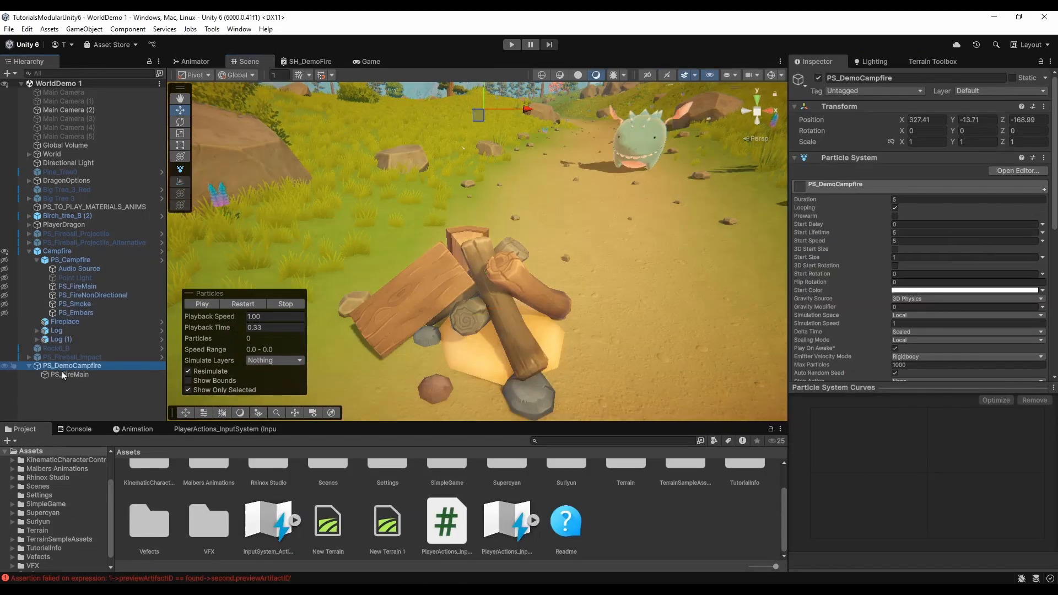
Enable Custom Data on PS_FireMain under PS_DemoCampfire, with Custom1 in Vector mode and 1 component
click(63, 374)
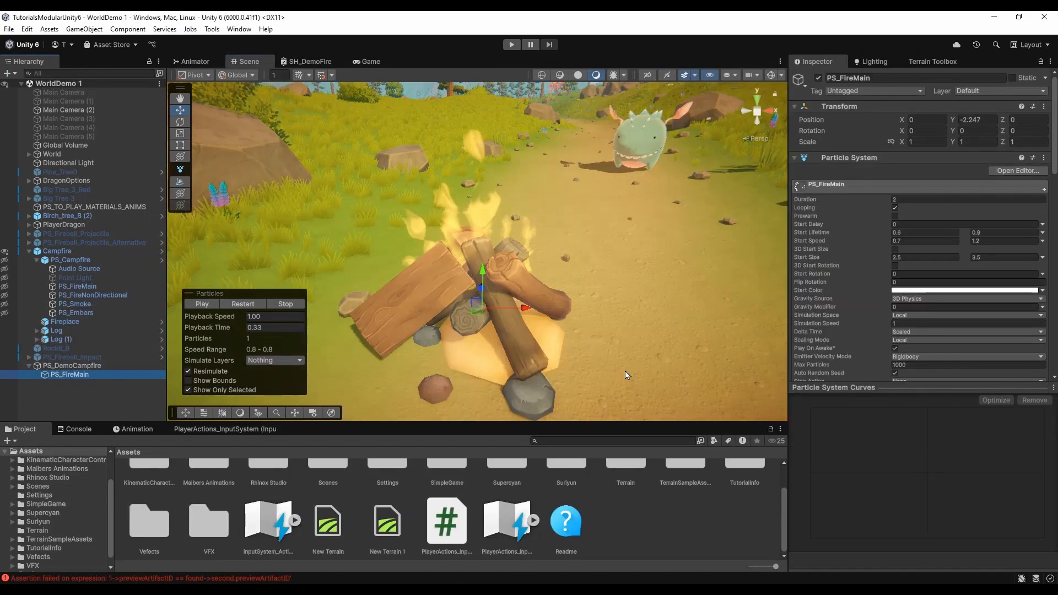
scroll(832, 286, down, 15)
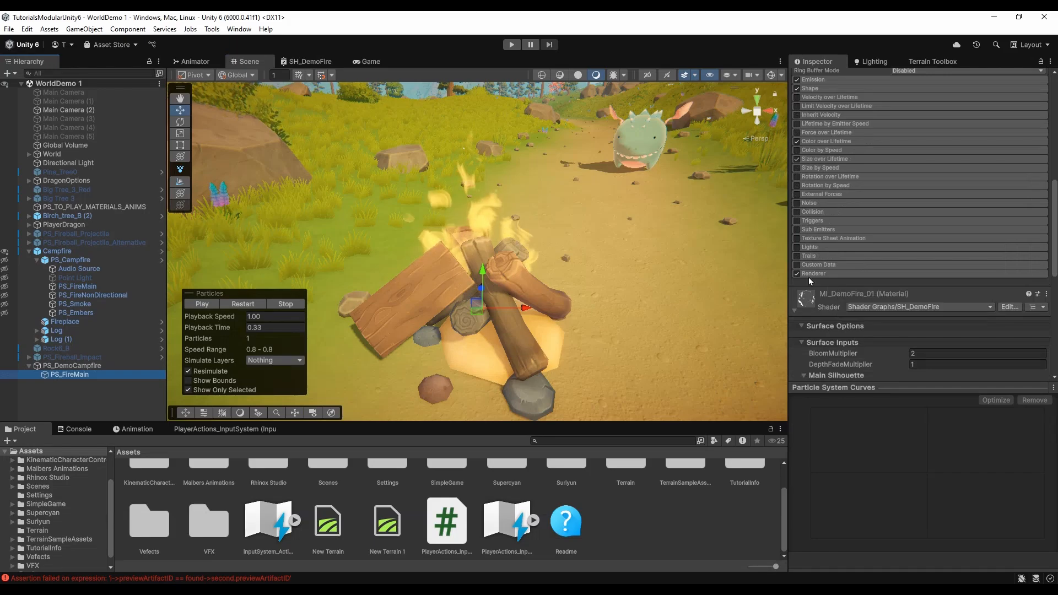
click(821, 265)
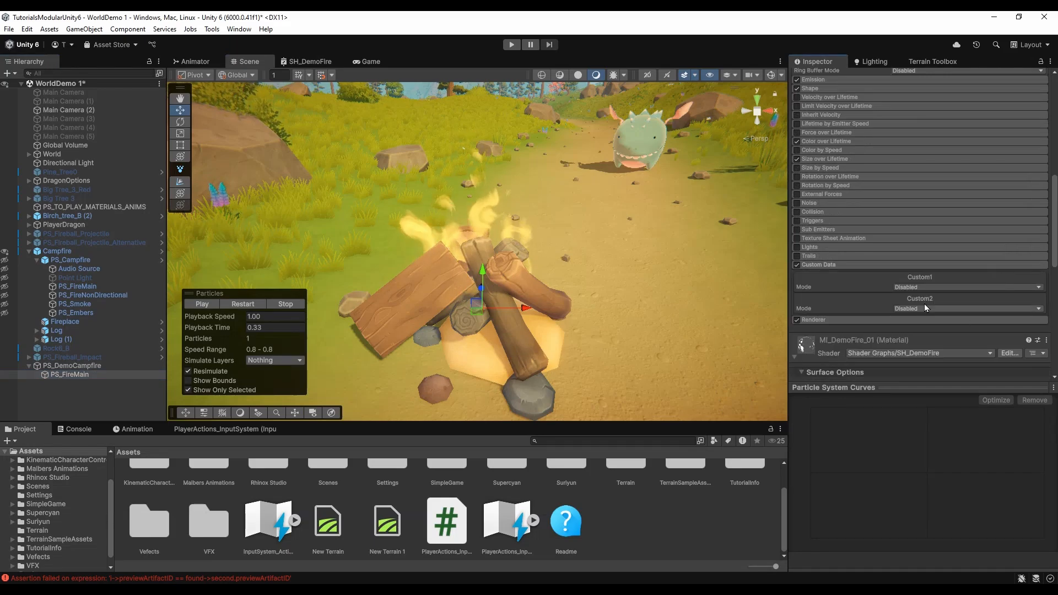
click(924, 286)
click(925, 308)
click(923, 296)
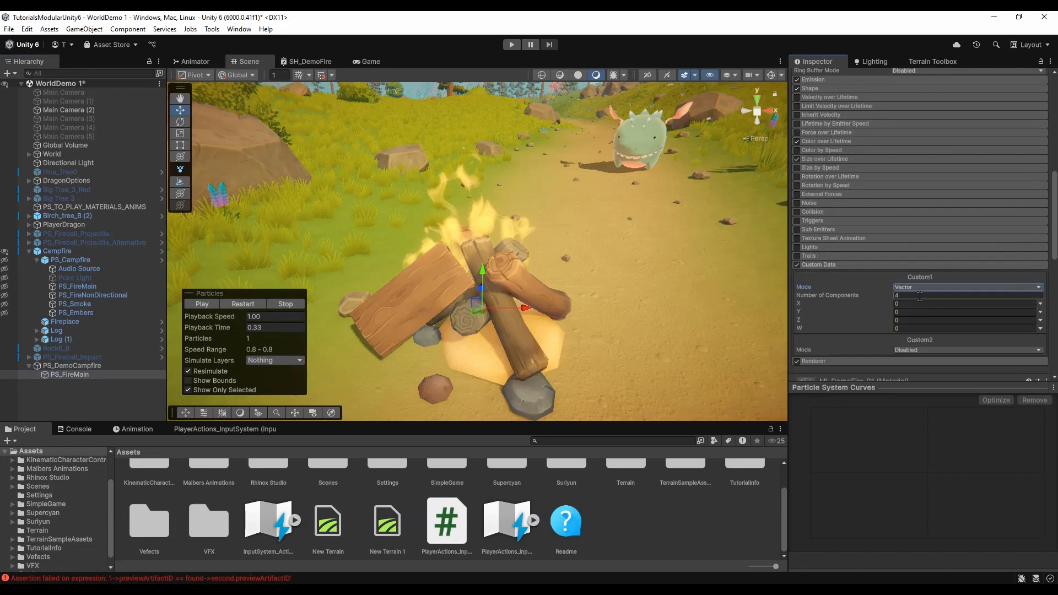
text(1)
Enable Custom Vertex Streams in the PS_FireMain renderer and add the Custom1.x stream
scroll(876, 292, down, 5)
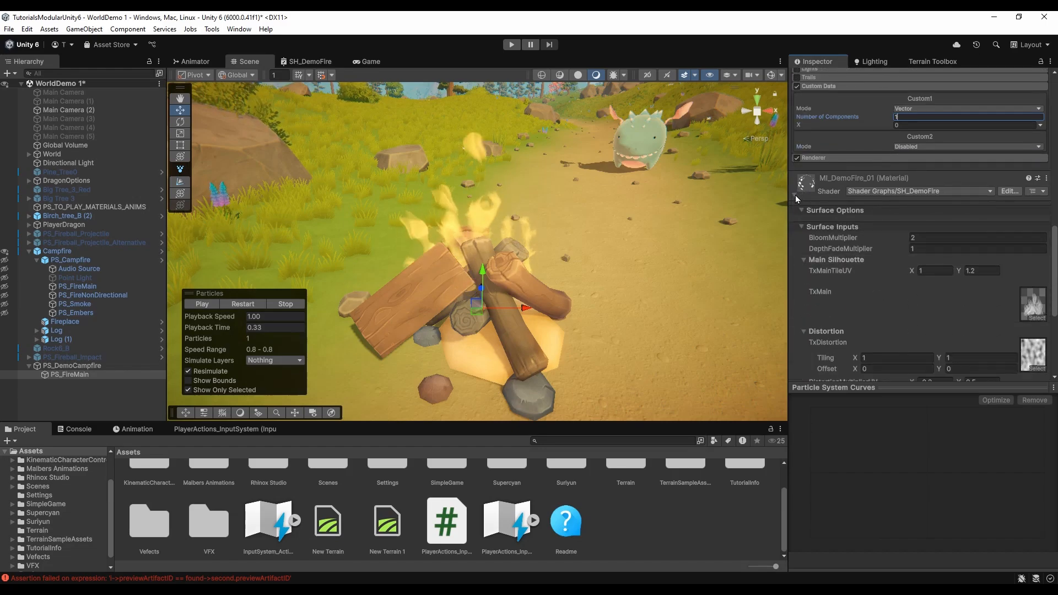
click(797, 194)
click(826, 307)
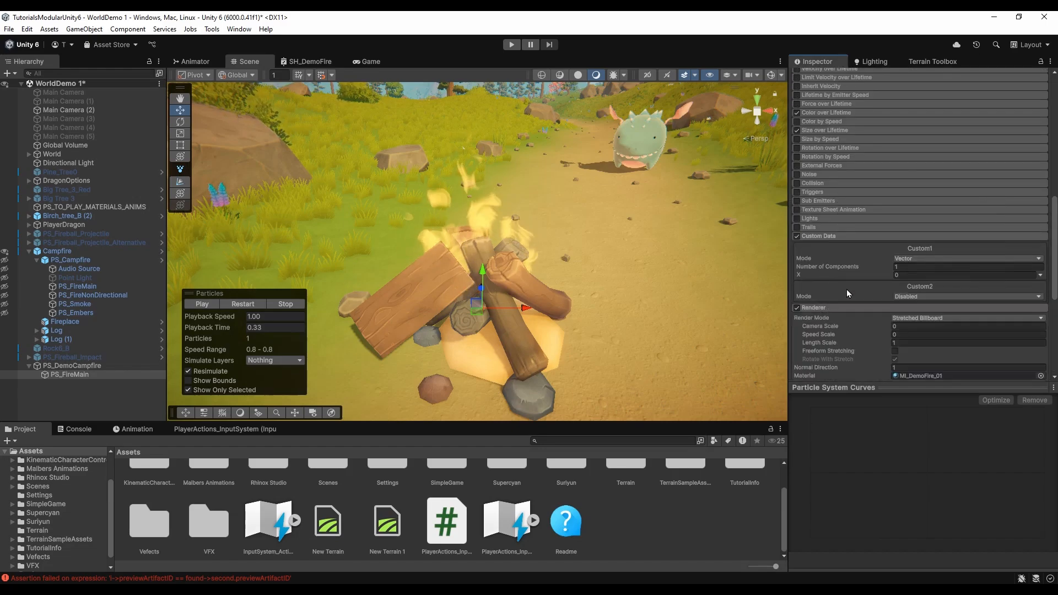
scroll(846, 289, down, 6)
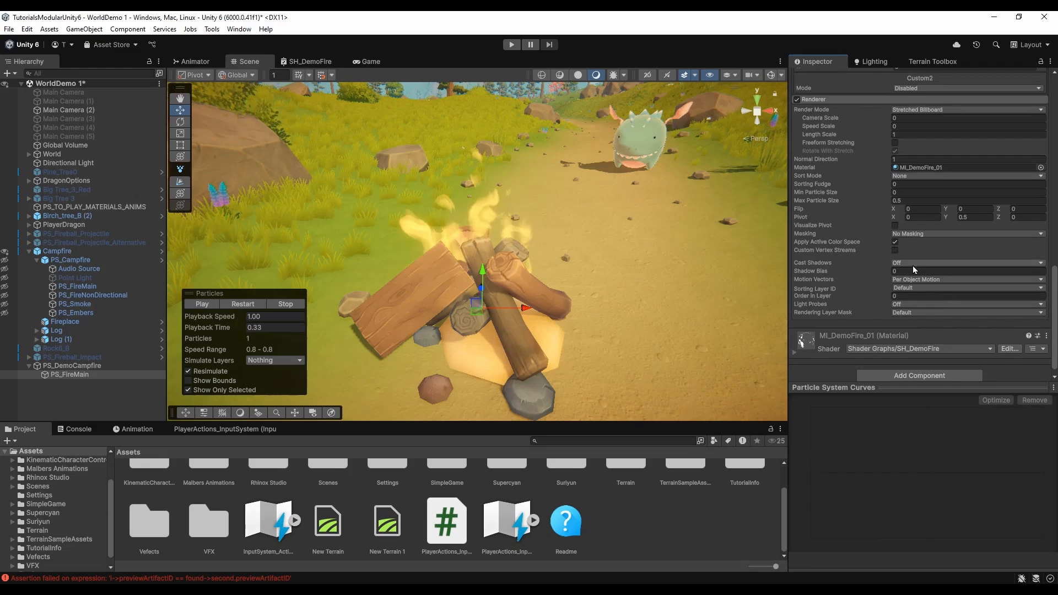
click(895, 250)
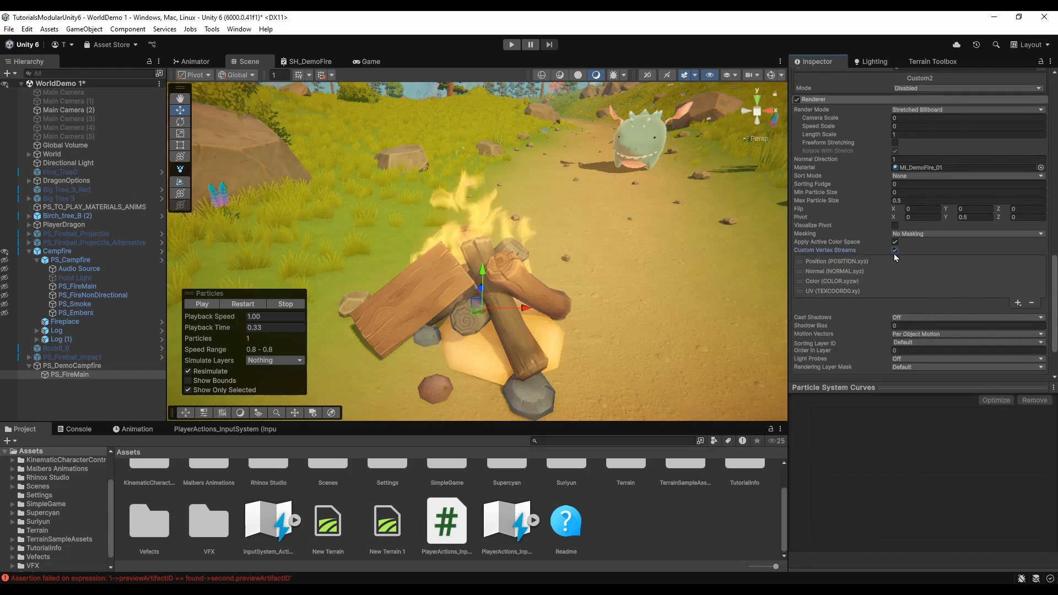
click(1017, 302)
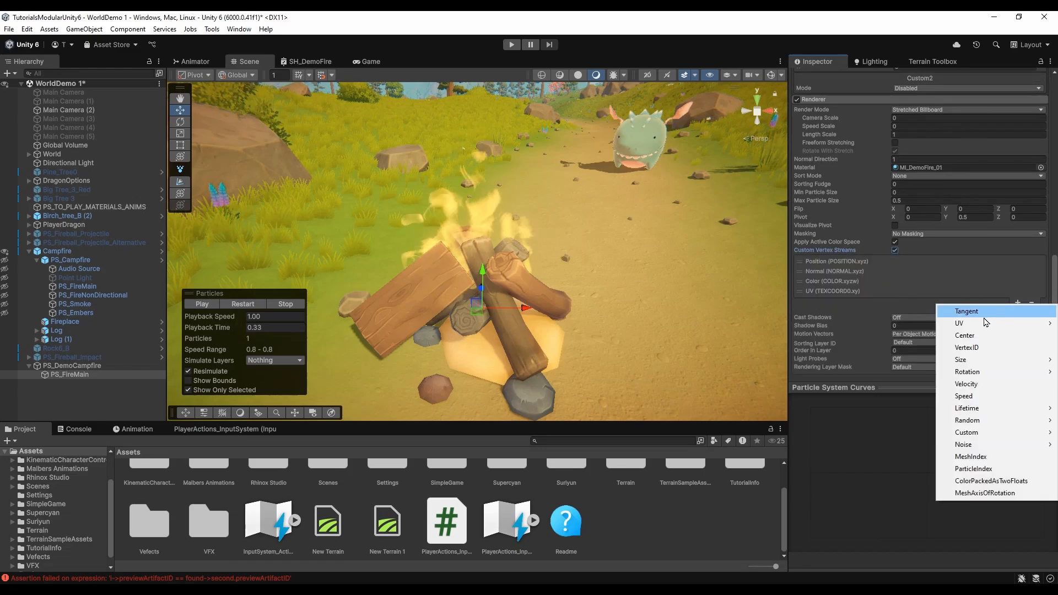
mouse_move(992, 432)
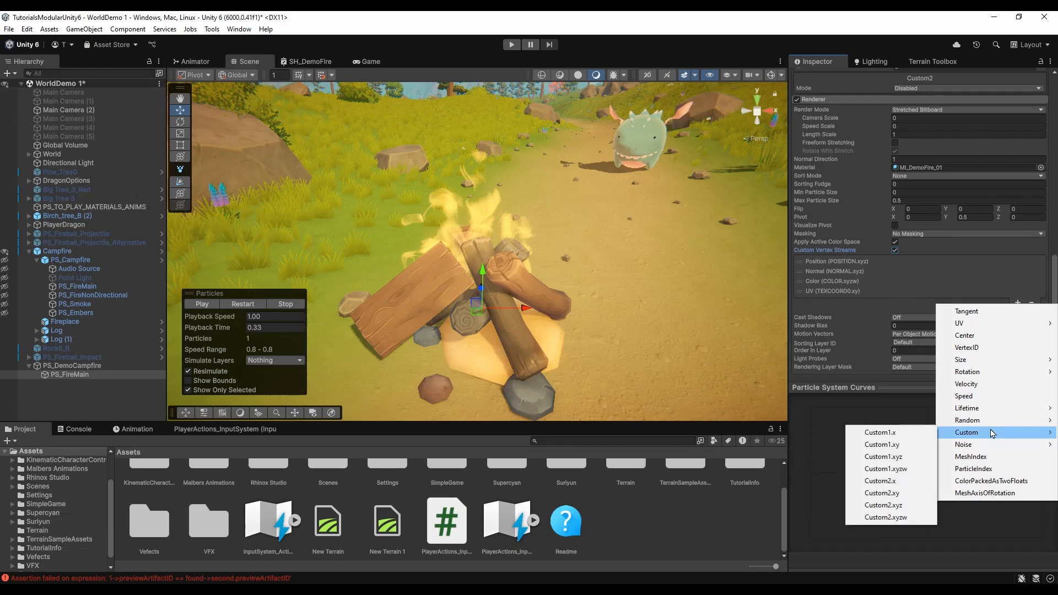
click(913, 434)
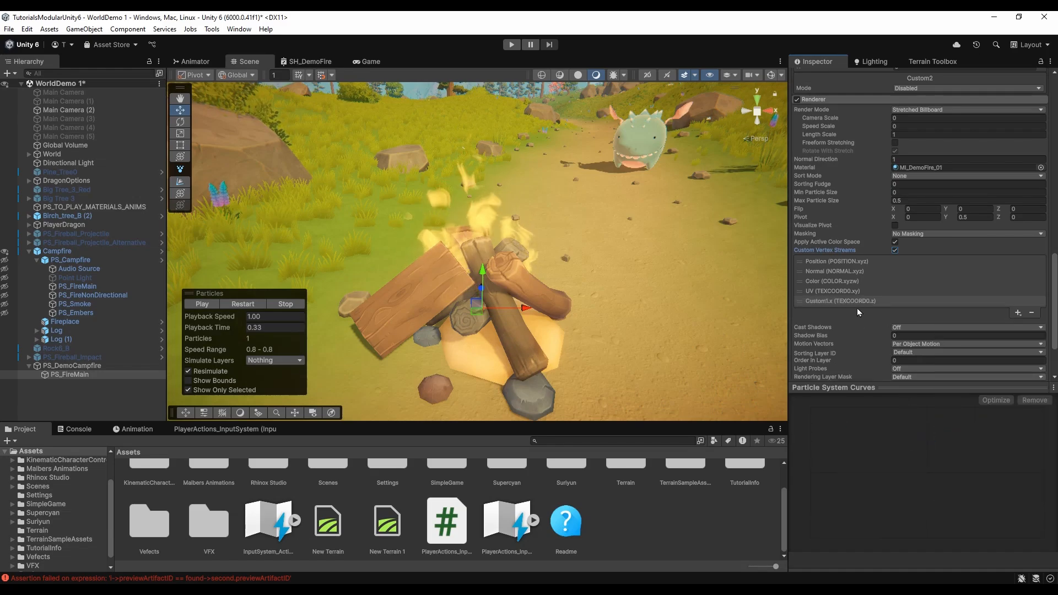
Maximize the SH_DemoFire shader graph and add a UV node near its Dissolve group
click(311, 61)
double_click(322, 62)
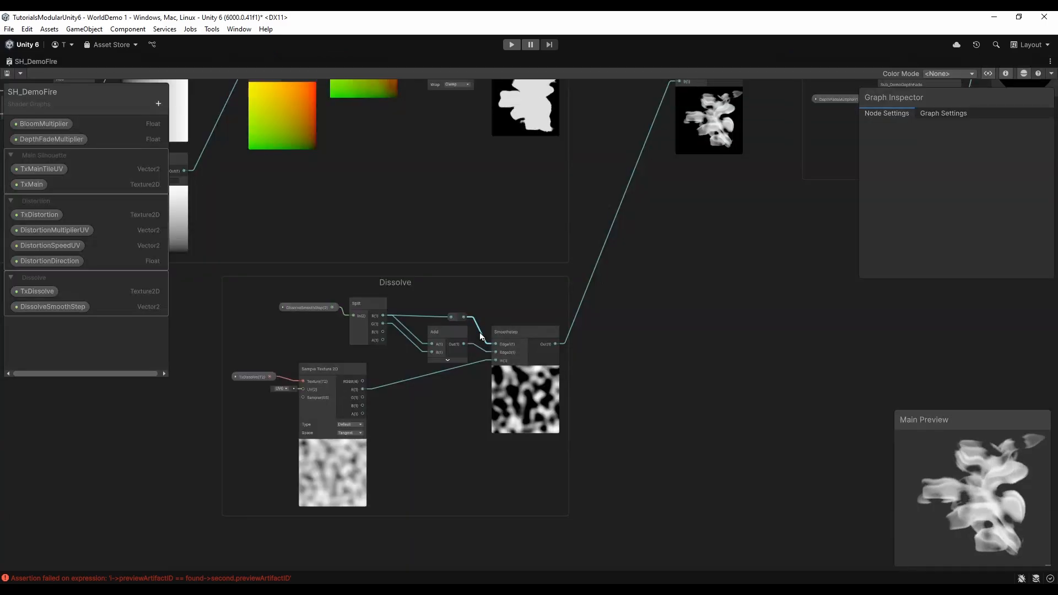
right_click(395, 436)
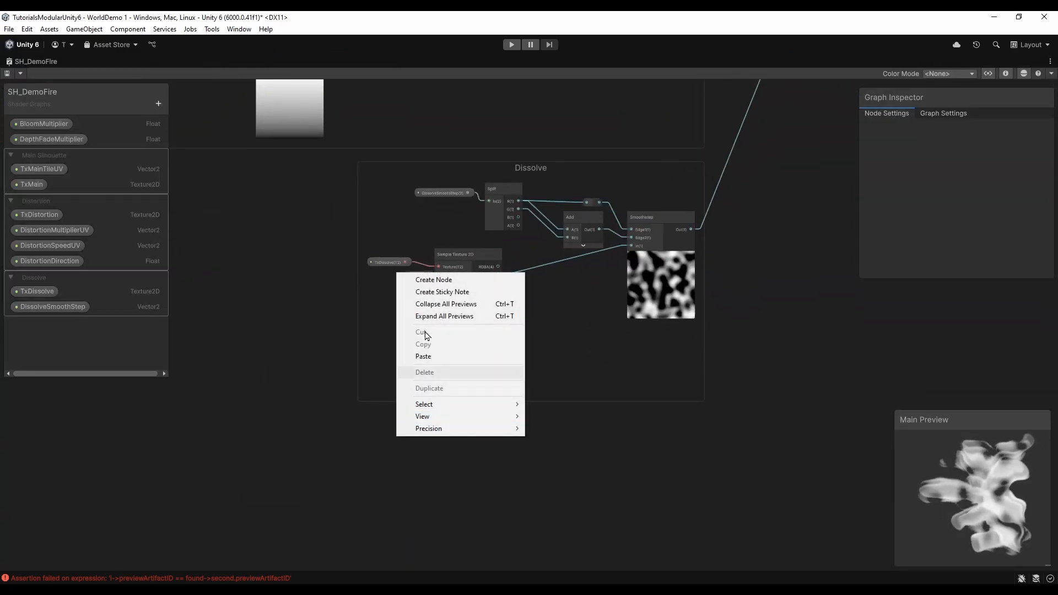
click(422, 280)
text(uv)
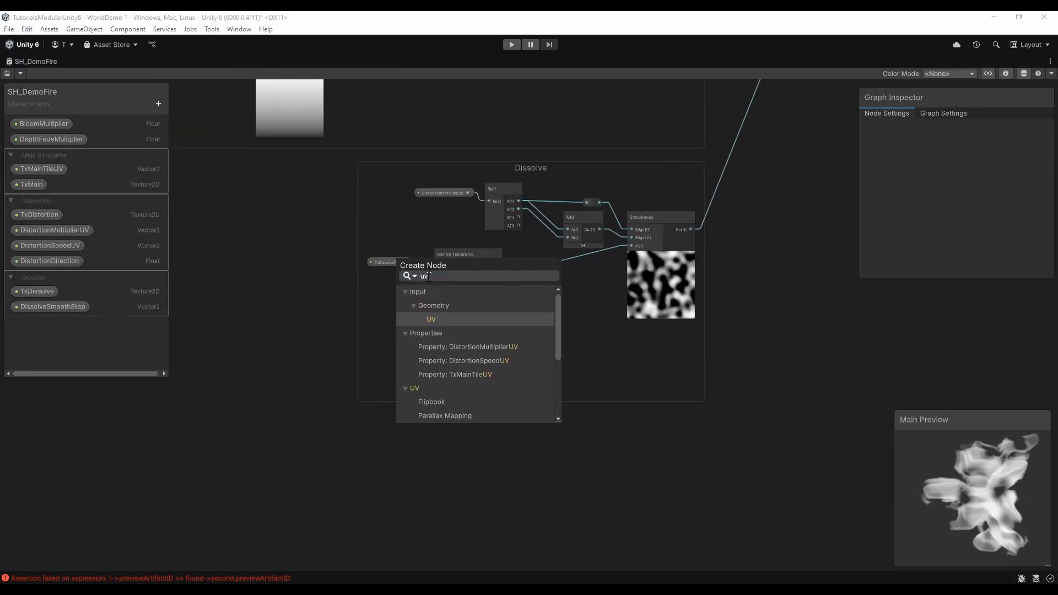
click(448, 319)
Move the UV node out of the Dissolve group to just below the Saturate node near the Fragment block
drag(433, 456, 639, 275)
middle_drag(716, 247, 363, 366)
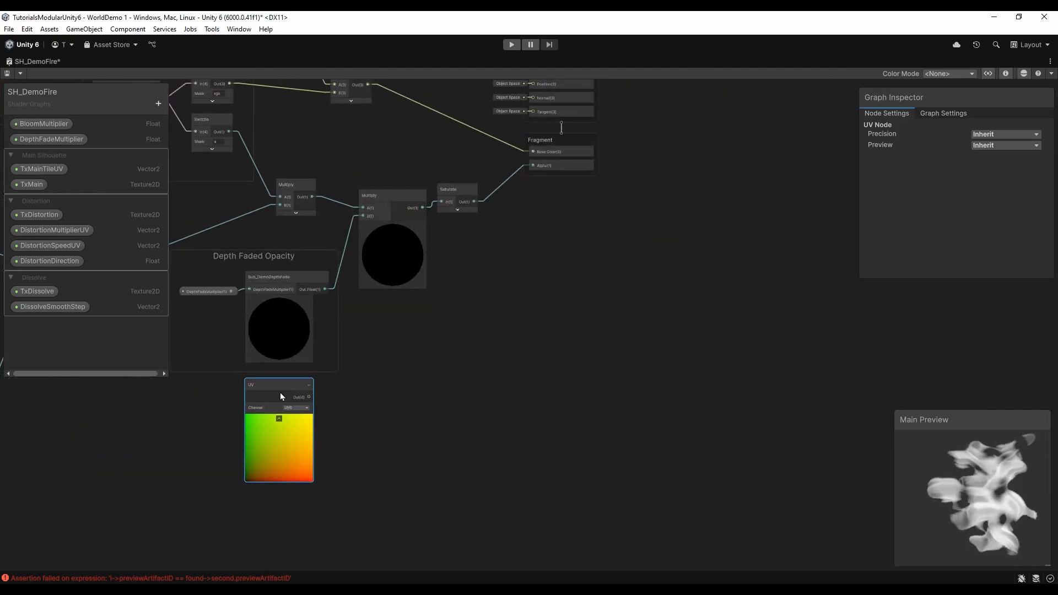
drag(280, 392, 475, 261)
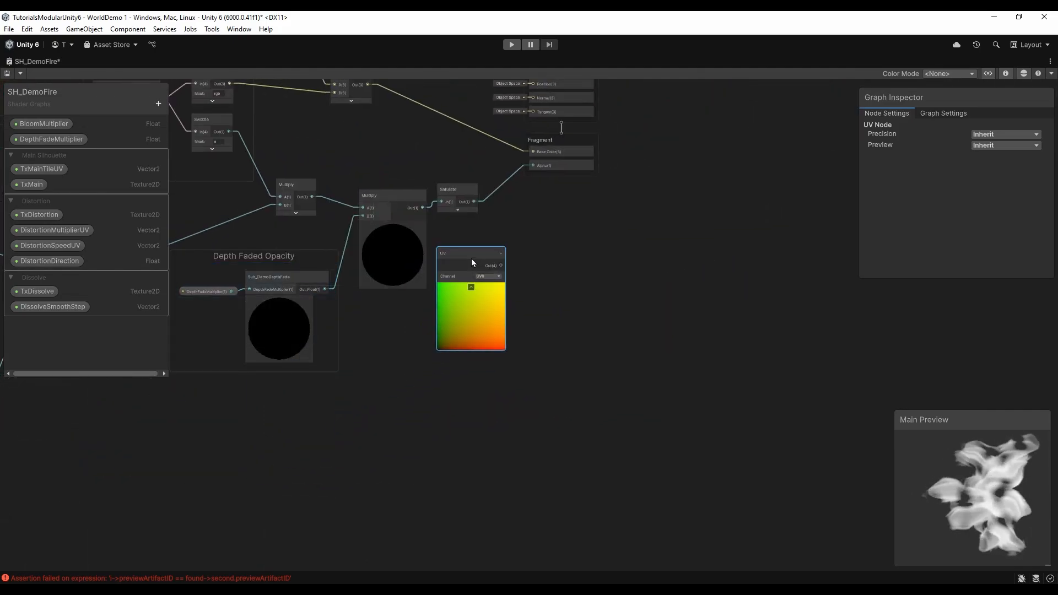
Delete the connections feeding the Fragment block's Base Color and Alpha inputs
click(515, 190)
middle_drag(489, 183, 503, 255)
drag(474, 176, 526, 253)
key(Delete)
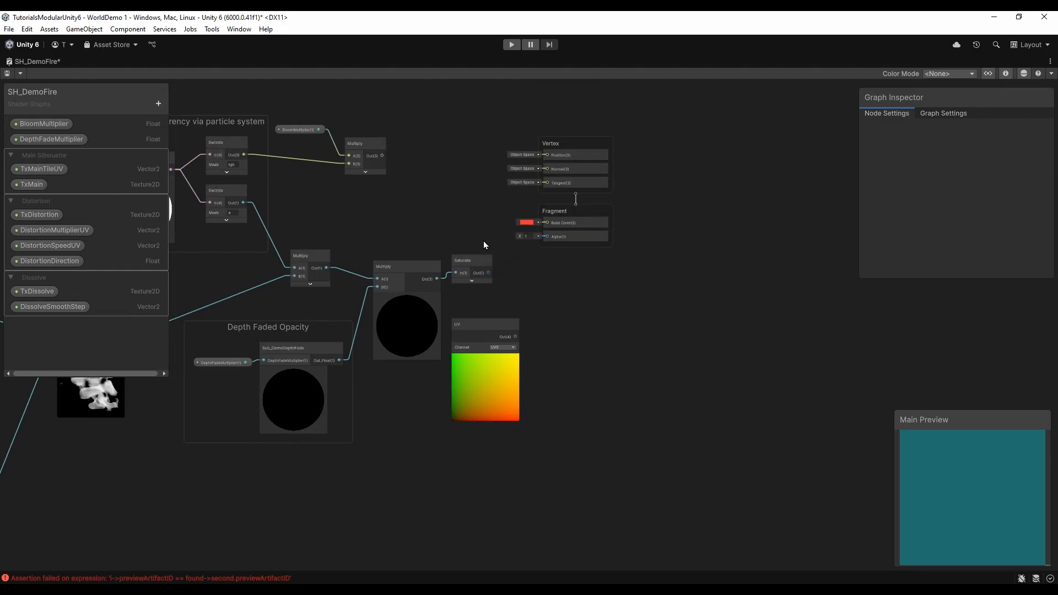
Try a single-channel Swizzle node on the UV node's output, and delete that Swizzle node
mouse_move(514, 336)
mouse_down()
mouse_move(540, 227)
mouse_move(528, 329)
mouse_up()
text(swizzle)
click(573, 350)
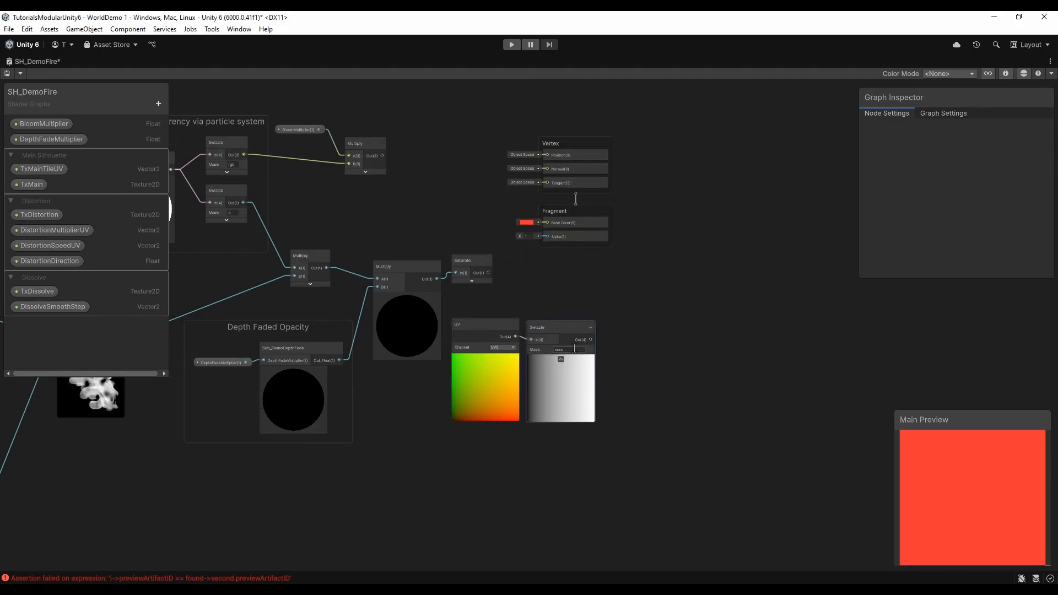
drag(515, 337, 530, 328)
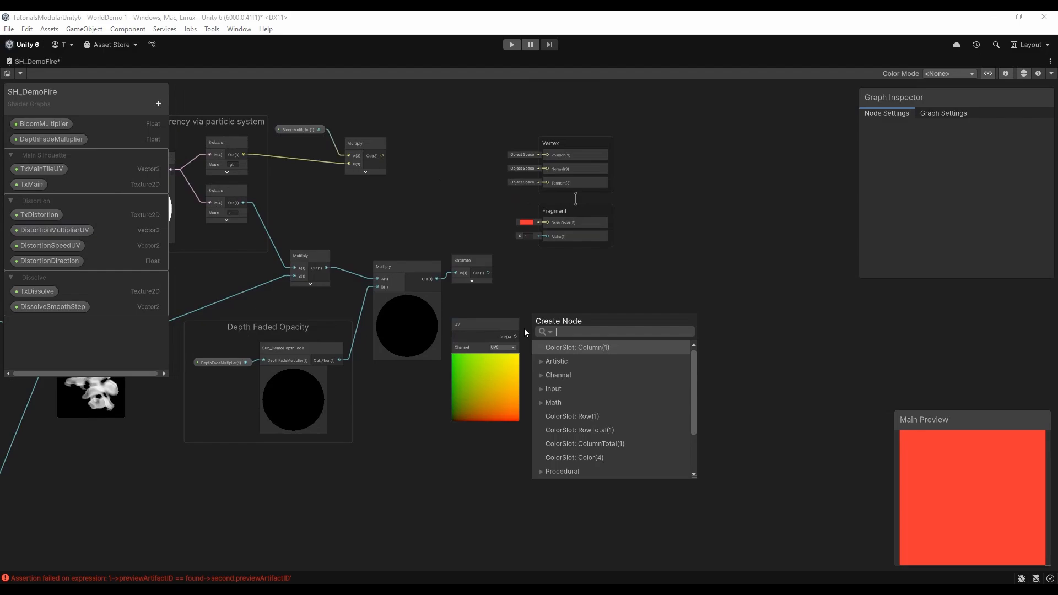
text(sw)
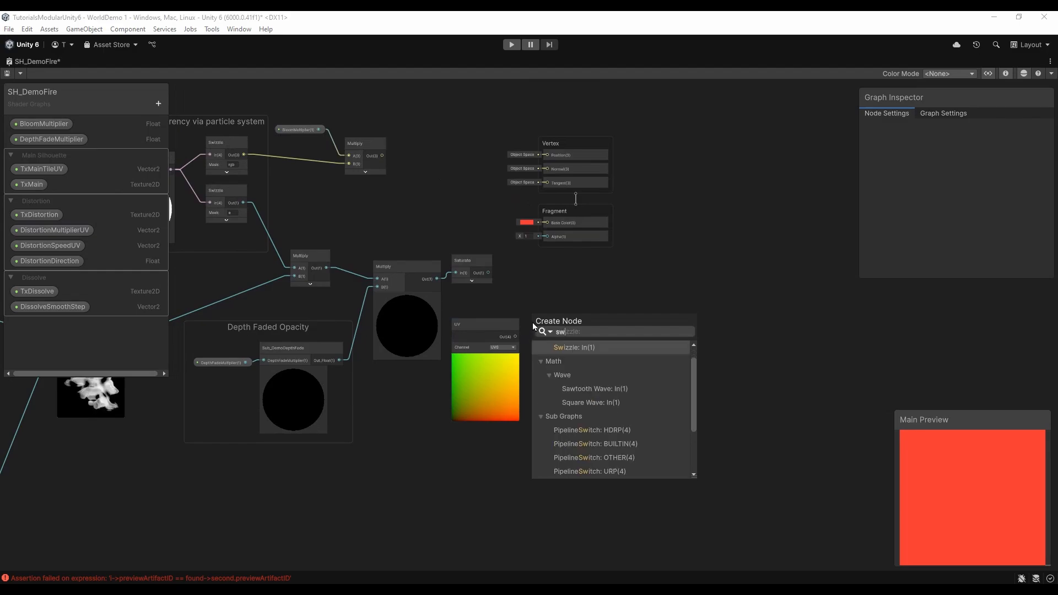
click(574, 349)
click(565, 350)
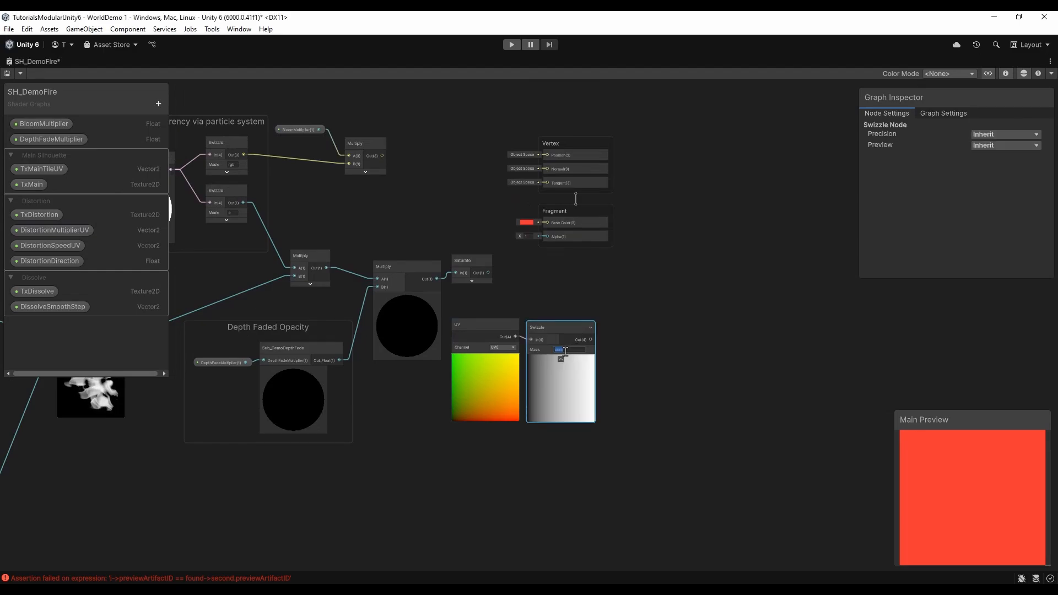
click(554, 297)
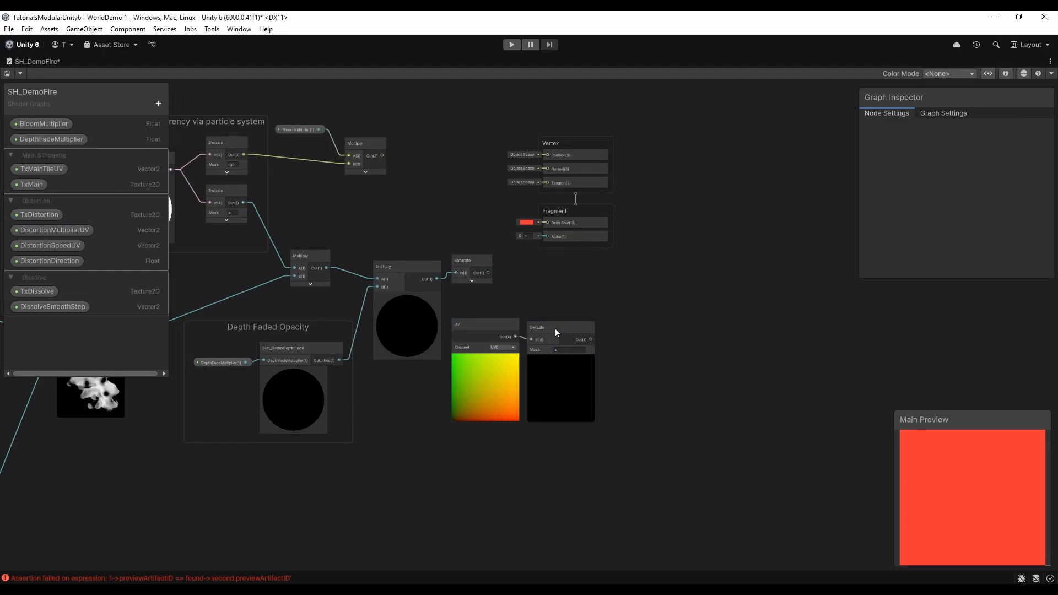
click(555, 326)
key(Delete)
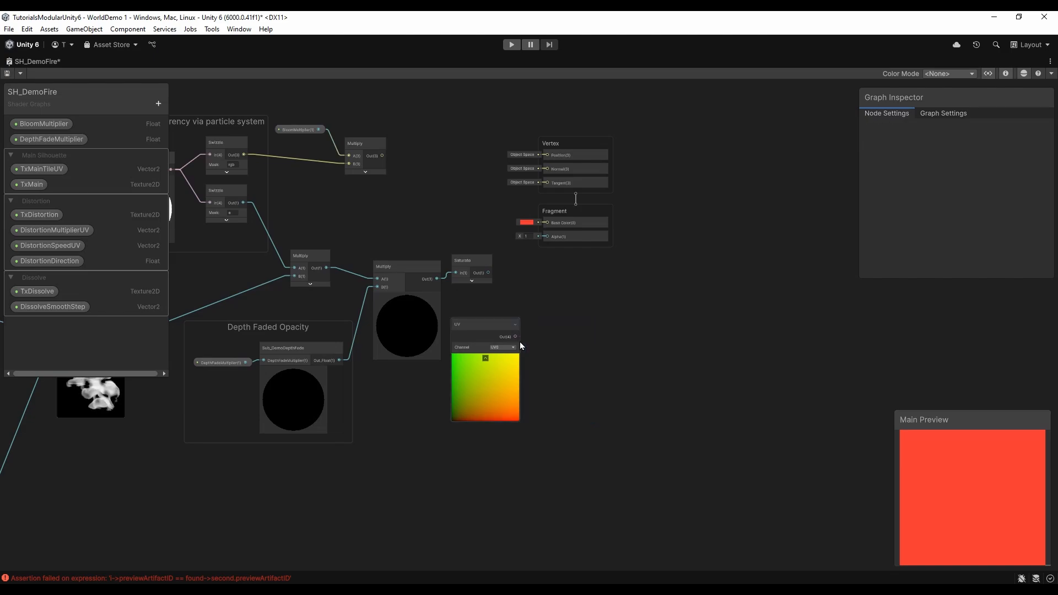
Add a Split node fed by the UV node's output and move the Vertex and Fragment blocks further away from it
drag(521, 337, 544, 328)
text(split)
click(544, 365)
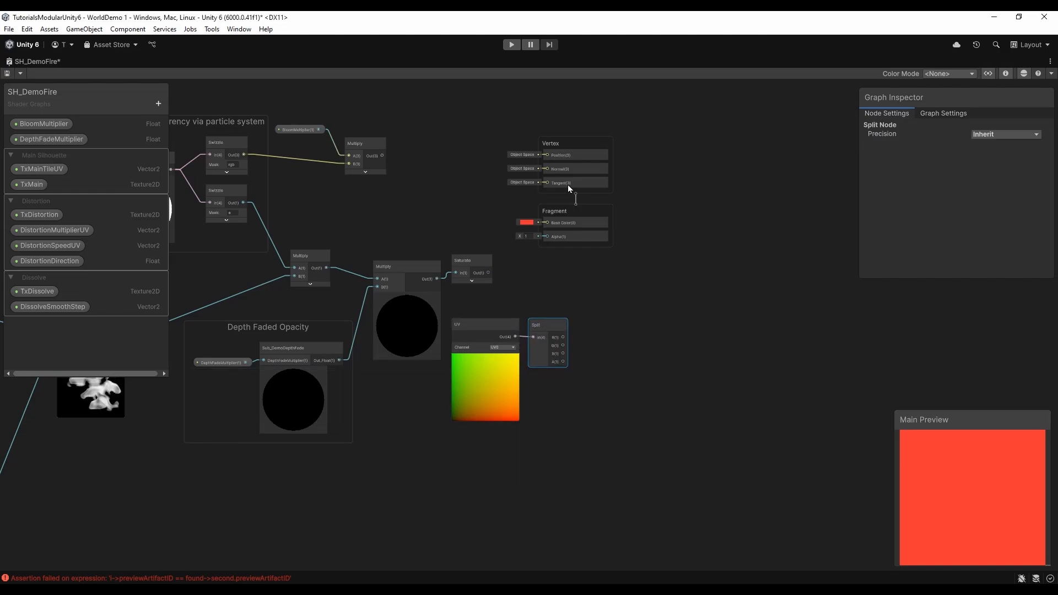
drag(588, 208, 650, 226)
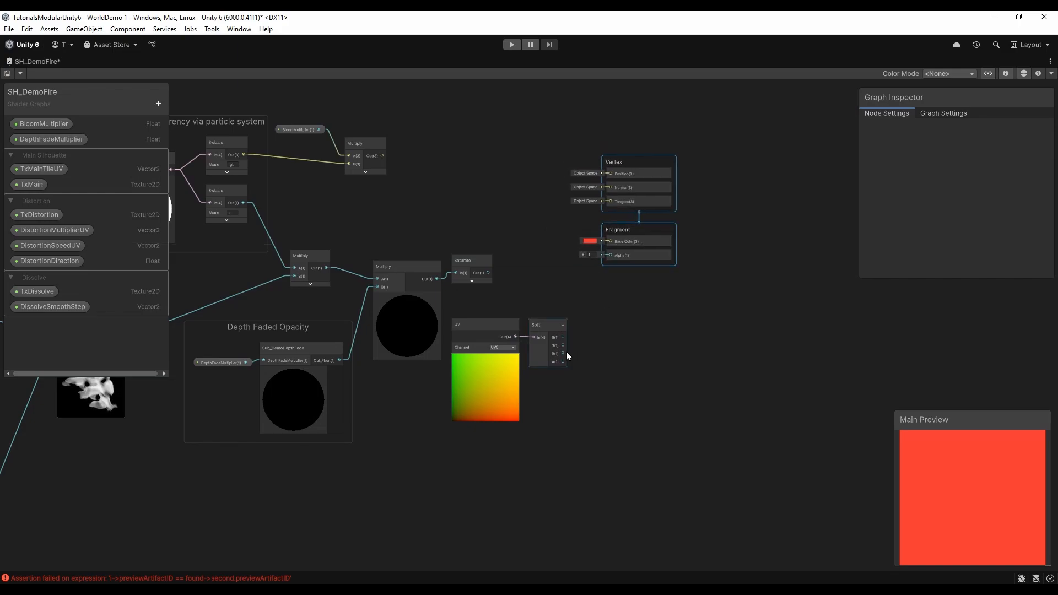
Connect the Split node's B output to the Fragment's Base Color, save the graph and preview it in the Scene view
drag(564, 353, 581, 322)
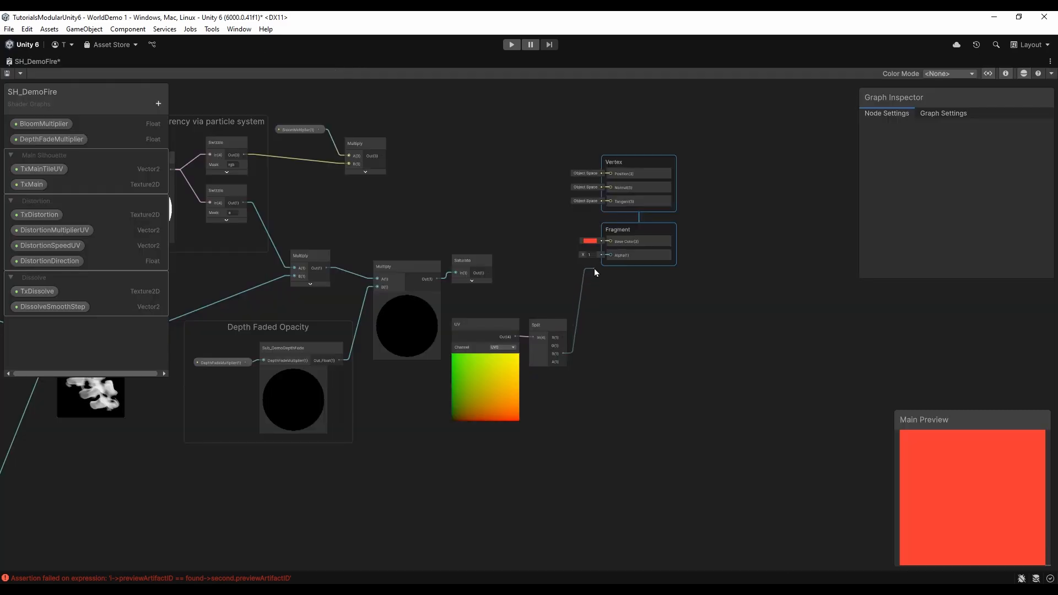
click(7, 73)
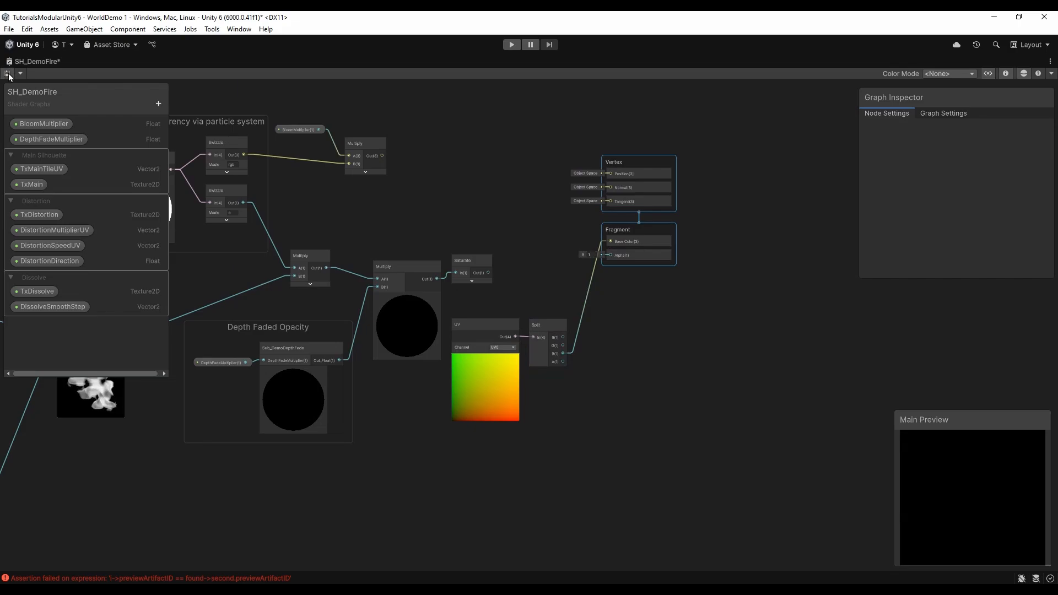
double_click(38, 63)
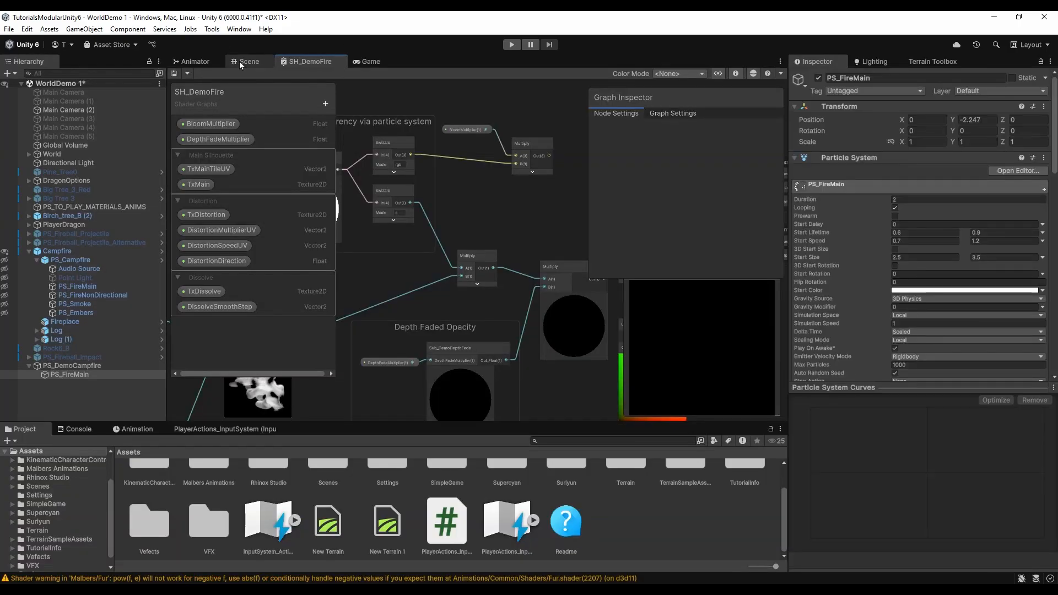
click(239, 61)
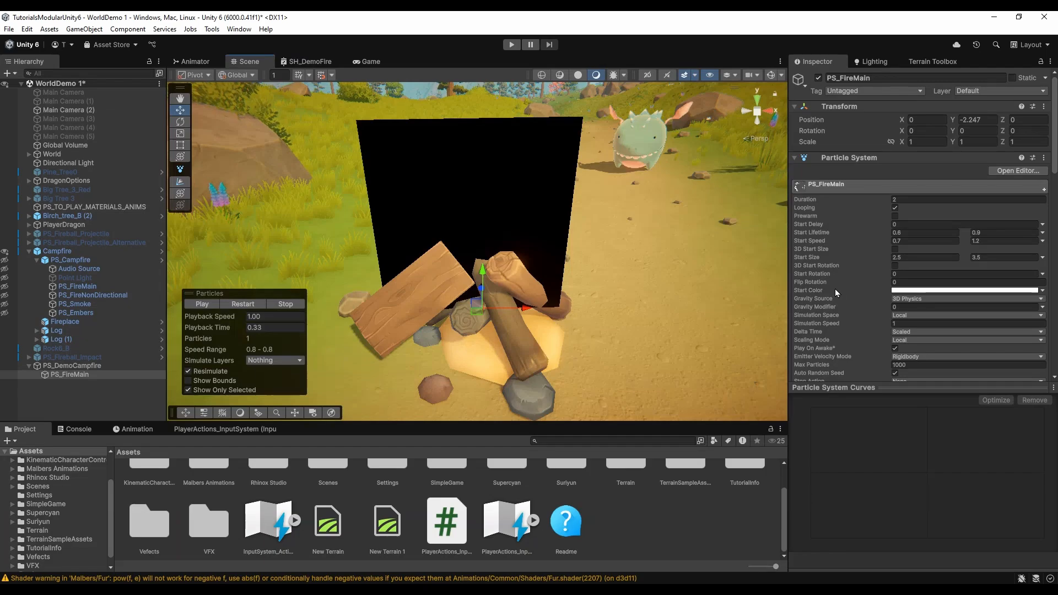
Try a Custom1 X value of 0.22 in PS_FireMain's Custom Data module and set it back to 0
scroll(844, 287, down, 5)
scroll(822, 308, down, 3)
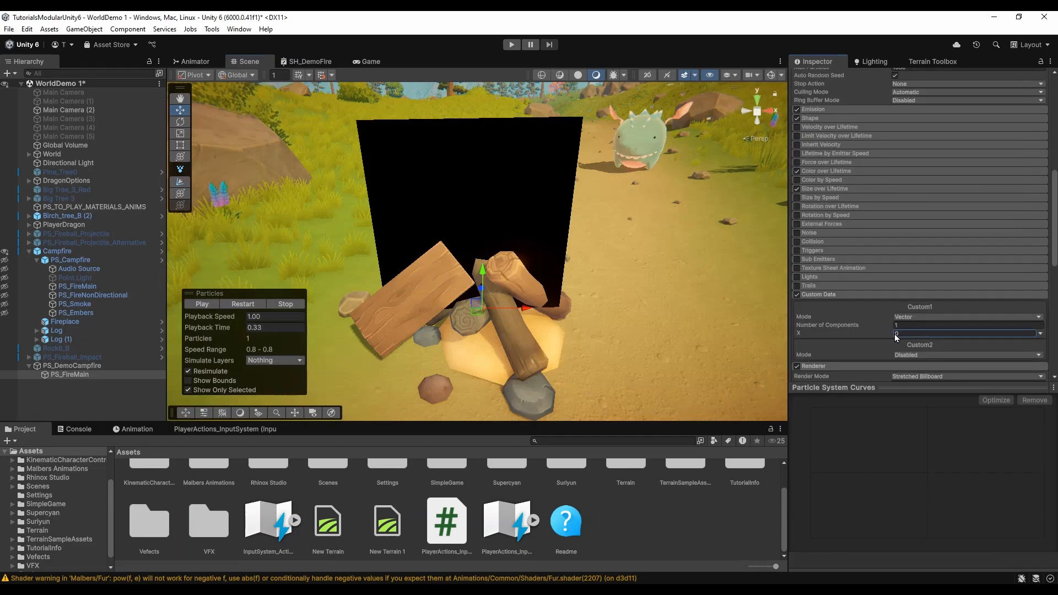
text(0.22)
drag(899, 335, 315, 62)
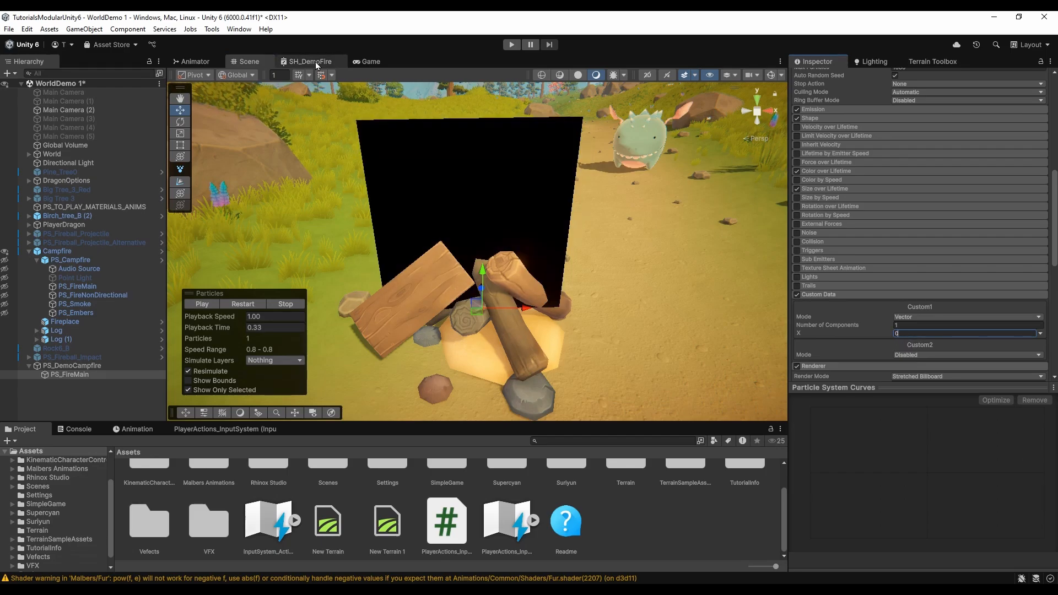
In the maximized SH_DemoFire graph, move the UV and Split nodes below the Depth Faded Opacity group and delete the Split's connection to Base Color
double_click(315, 62)
middle_drag(544, 264, 655, 181)
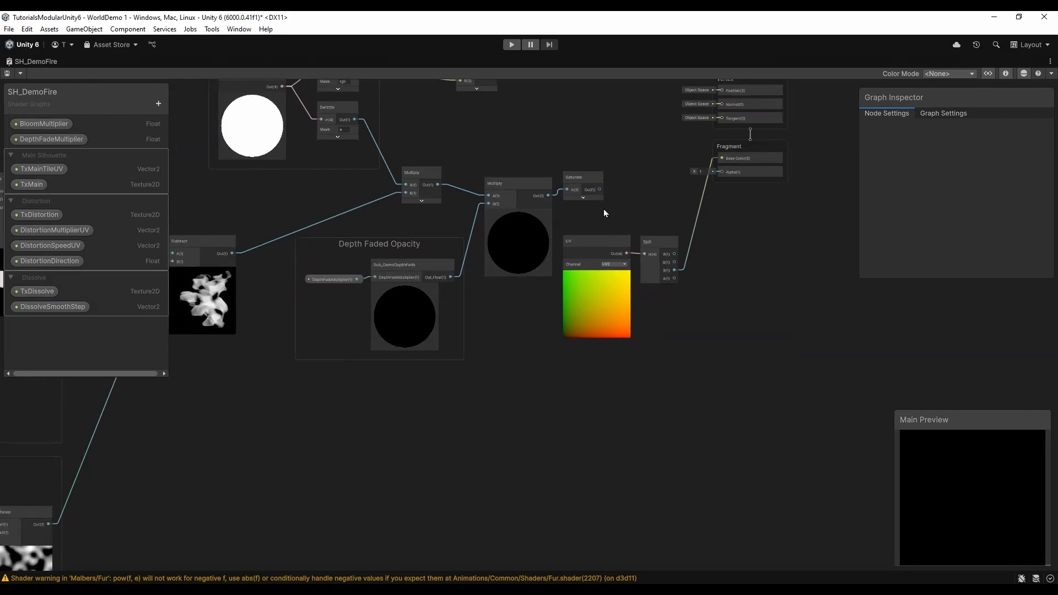
drag(603, 210, 654, 240)
middle_drag(622, 247, 707, 195)
drag(701, 197, 396, 414)
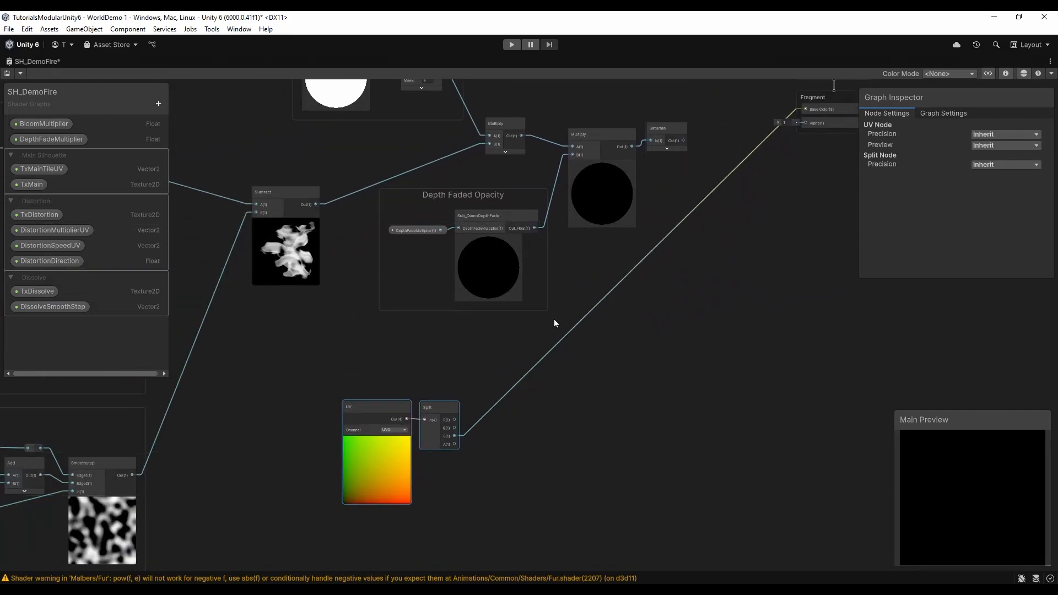
drag(553, 319, 596, 357)
key(Delete)
Reconnect the BloomMultiplier Multiply output to Base Color and the Saturate output to Alpha, and move the output blocks closer
middle_drag(687, 212, 510, 295)
scroll(510, 296, up, 2)
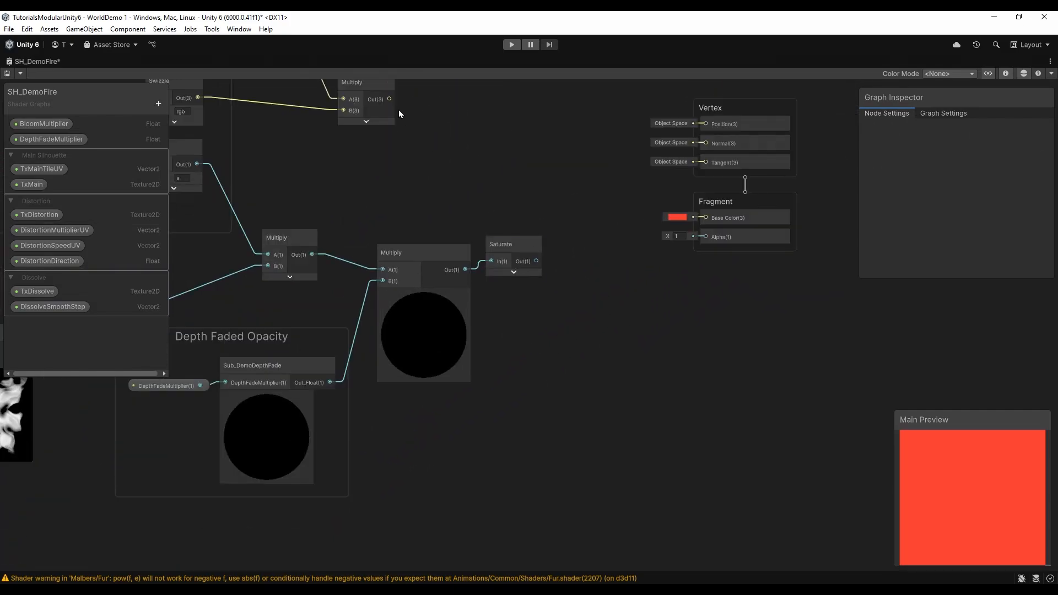
drag(391, 105, 710, 223)
drag(538, 266, 696, 244)
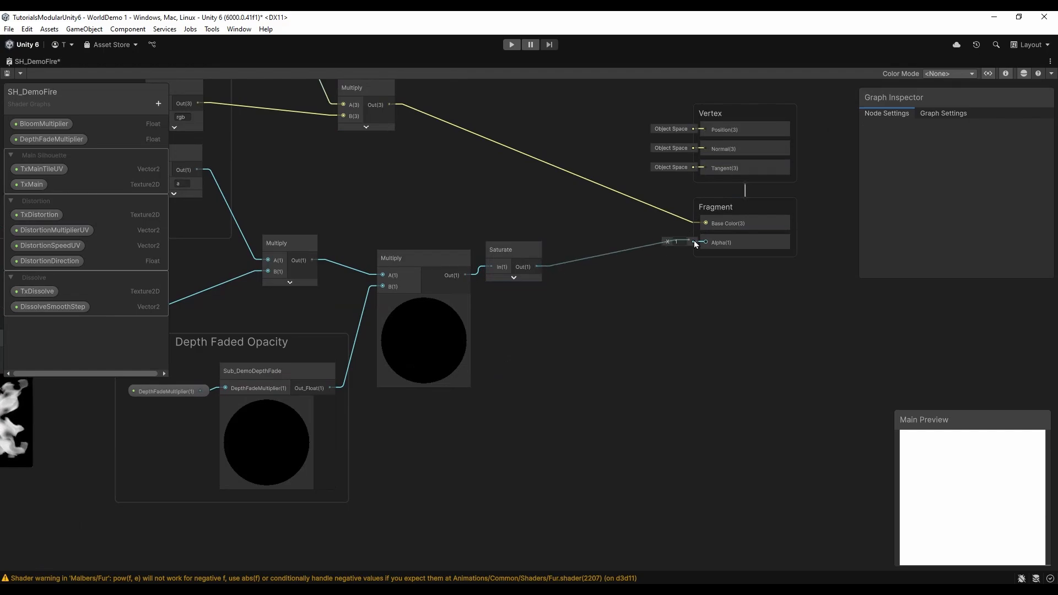
drag(737, 179, 667, 157)
Move the UV node and its Split node into the Dissolve group, beside the DissolveSmoothStep property
middle_drag(356, 414, 610, 273)
middle_drag(476, 411, 780, 198)
drag(655, 302, 715, 345)
scroll(718, 305, down, 4)
middle_drag(653, 286, 707, 255)
drag(712, 257, 799, 308)
drag(758, 297, 286, 382)
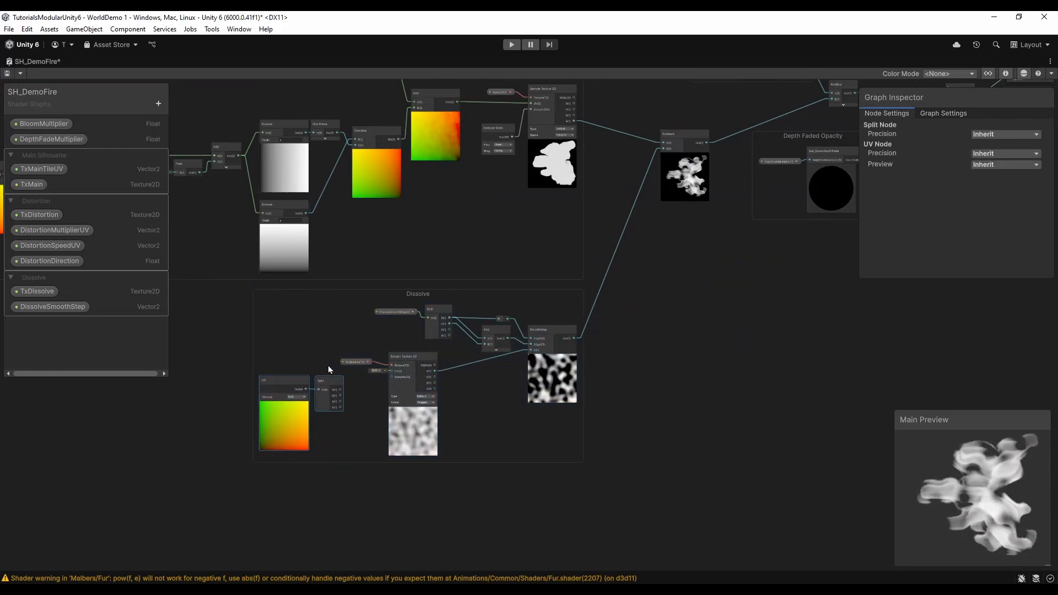
middle_drag(329, 366, 377, 334)
scroll(503, 319, up, 3)
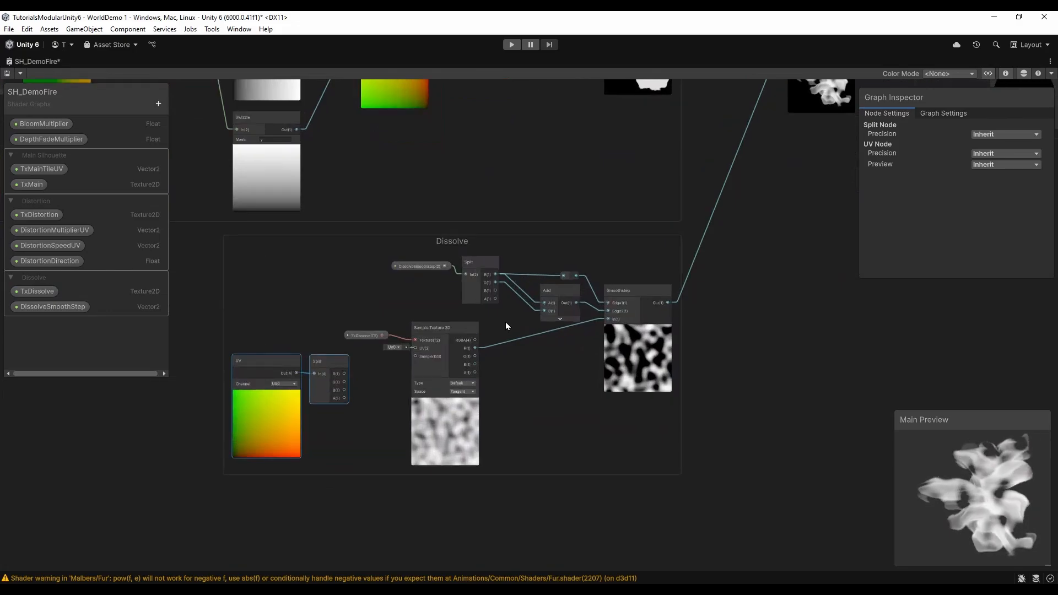
drag(272, 368, 285, 260)
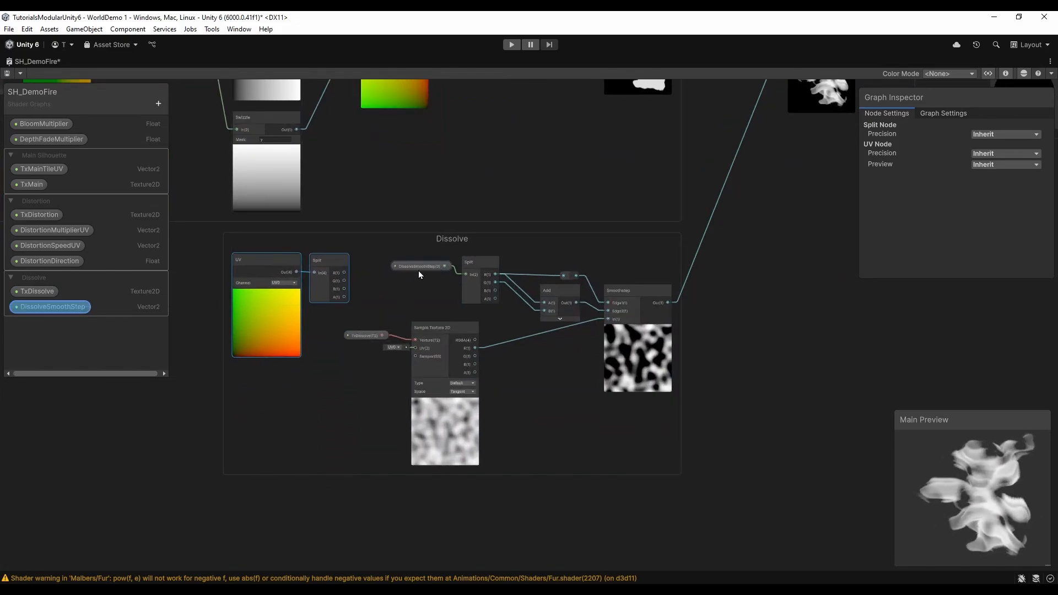
Lower the UV and Split nodes slightly and place the DissolveSmoothStep property above them in the Dissolve group
middle_drag(418, 270, 504, 275)
scroll(504, 276, up, 3)
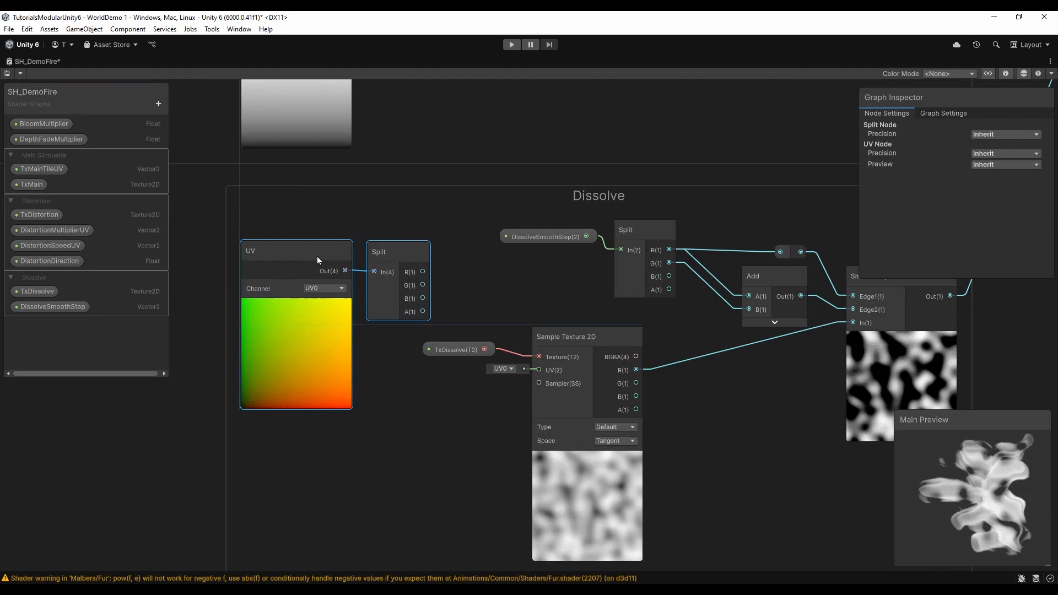
drag(318, 259, 317, 274)
drag(551, 237, 384, 225)
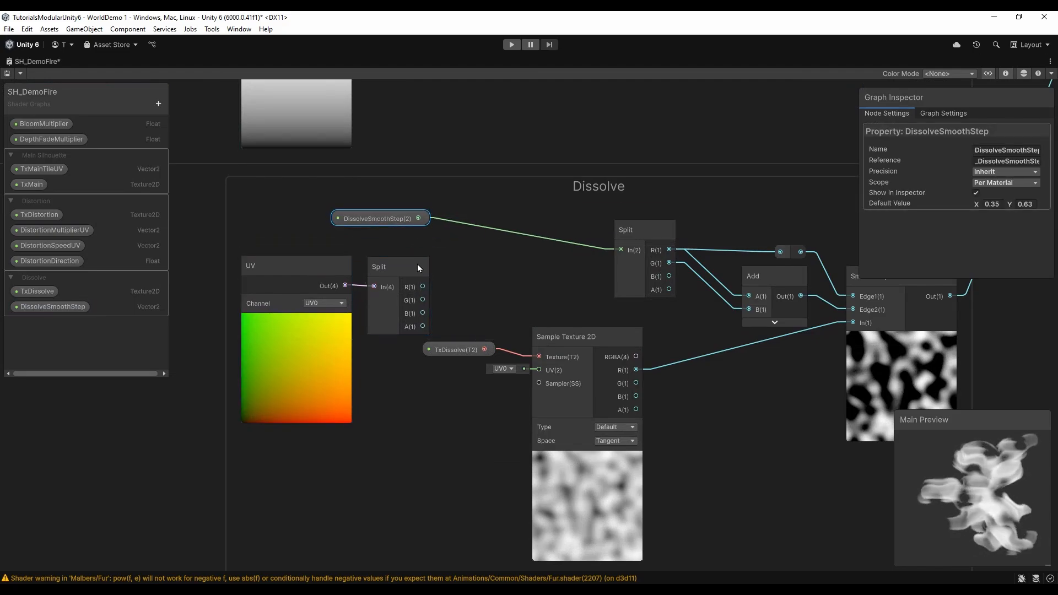
right_click(498, 263)
click(243, 266)
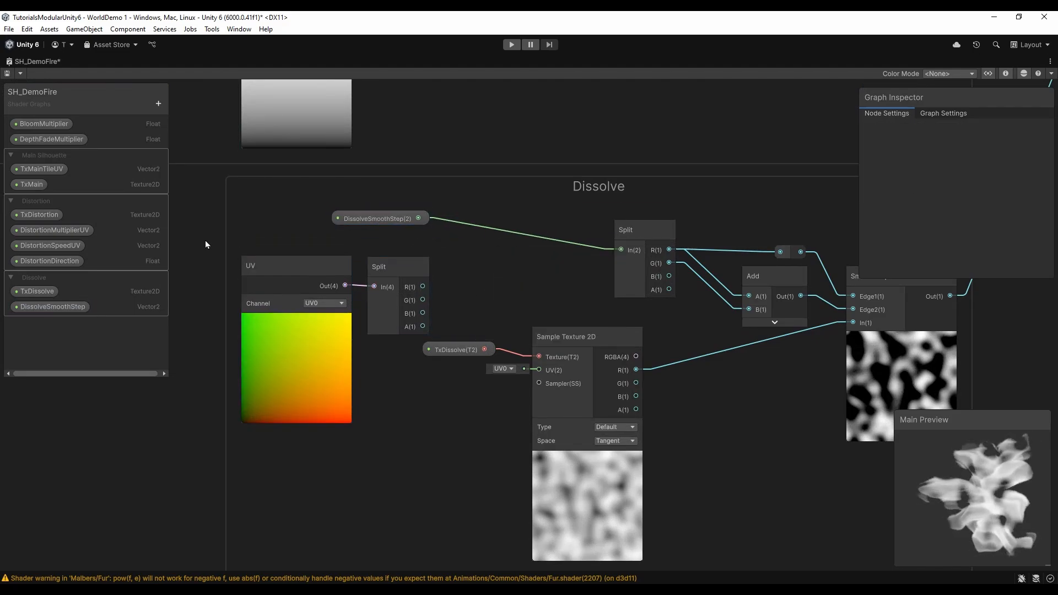
Create an Add node in the Dissolve group that sums the R output of DissolveSmoothStep's Split and the B output of the UV's Split
right_click(206, 242)
click(219, 243)
text(add)
click(244, 207)
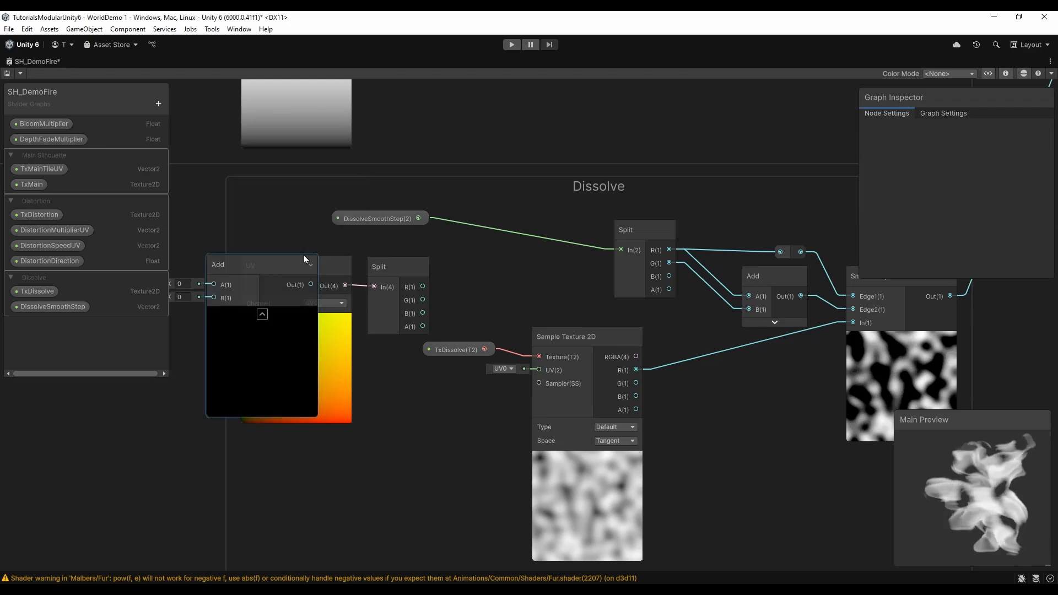
drag(249, 273, 489, 244)
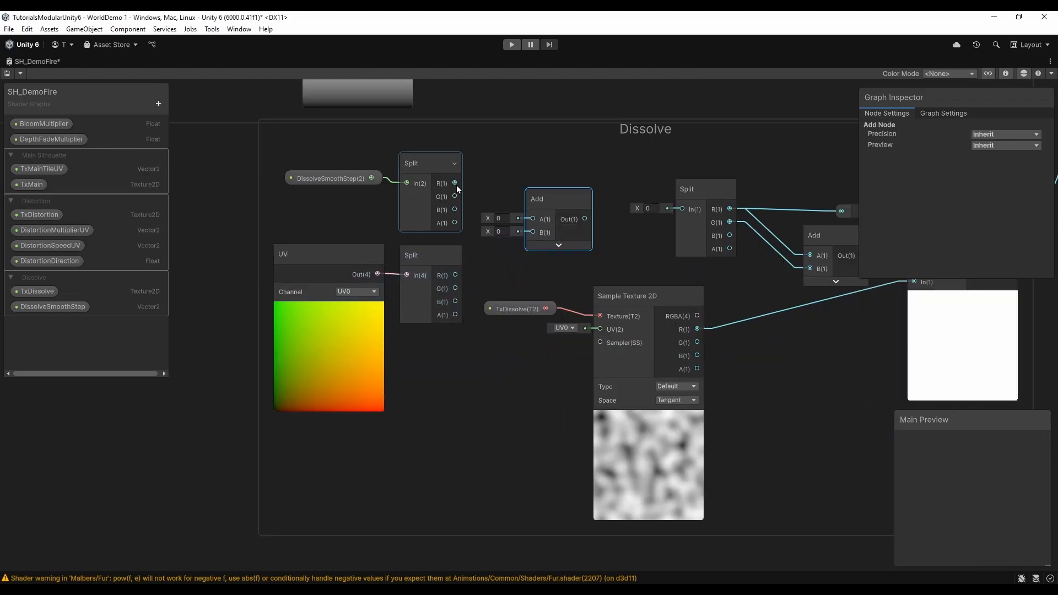
drag(455, 183, 537, 223)
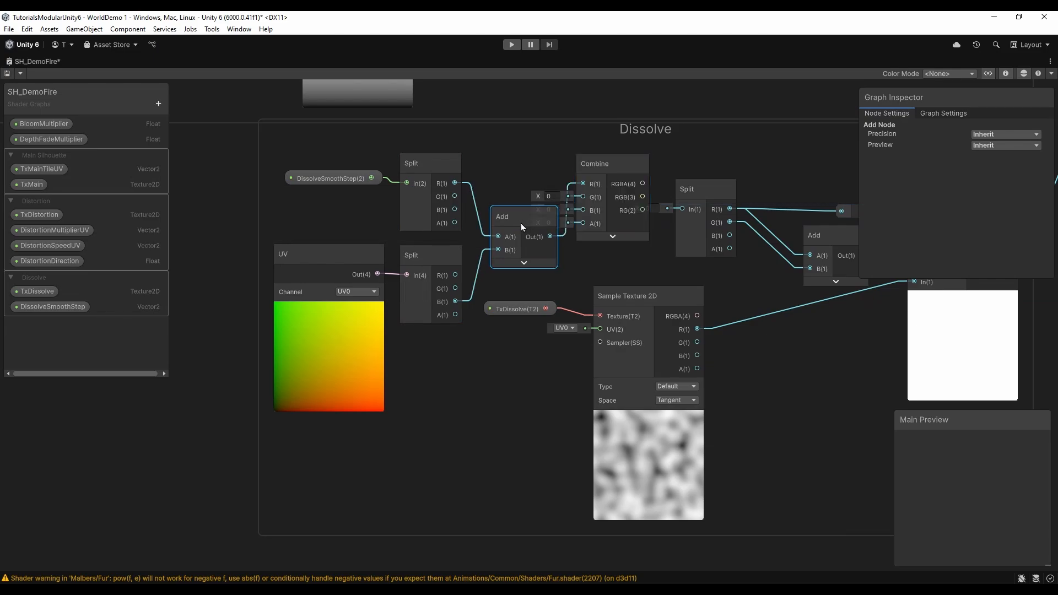
Route the Add result and DissolveSmoothStep's G channel through a Combine node's R and G inputs, and its RG output into the original Split
drag(520, 223, 522, 164)
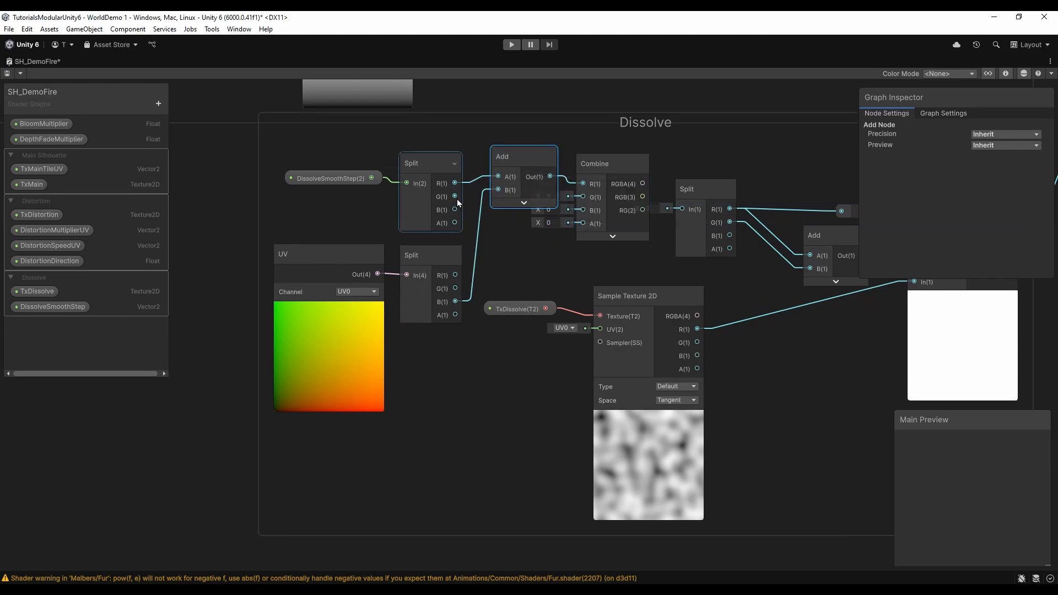
drag(456, 199, 583, 197)
drag(643, 210, 682, 210)
middle_drag(519, 251, 536, 236)
drag(619, 165, 620, 183)
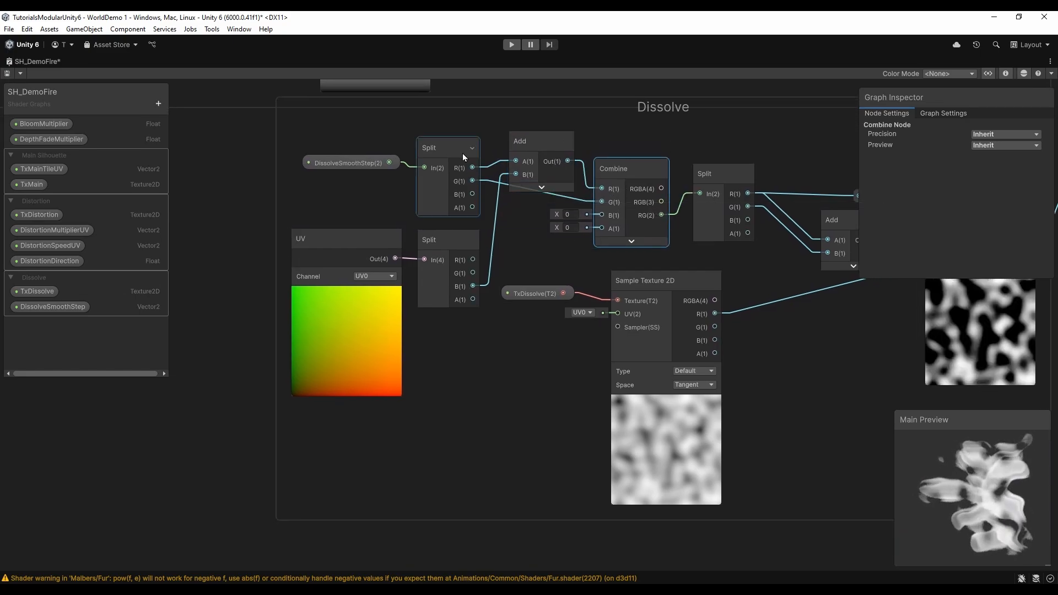
Space out DissolveSmoothStep and its Split, insert a redirect node on the G connection below the Add node, and collapse the Combine's unused ports
drag(356, 136, 444, 185)
drag(444, 153, 417, 152)
double_click(481, 183)
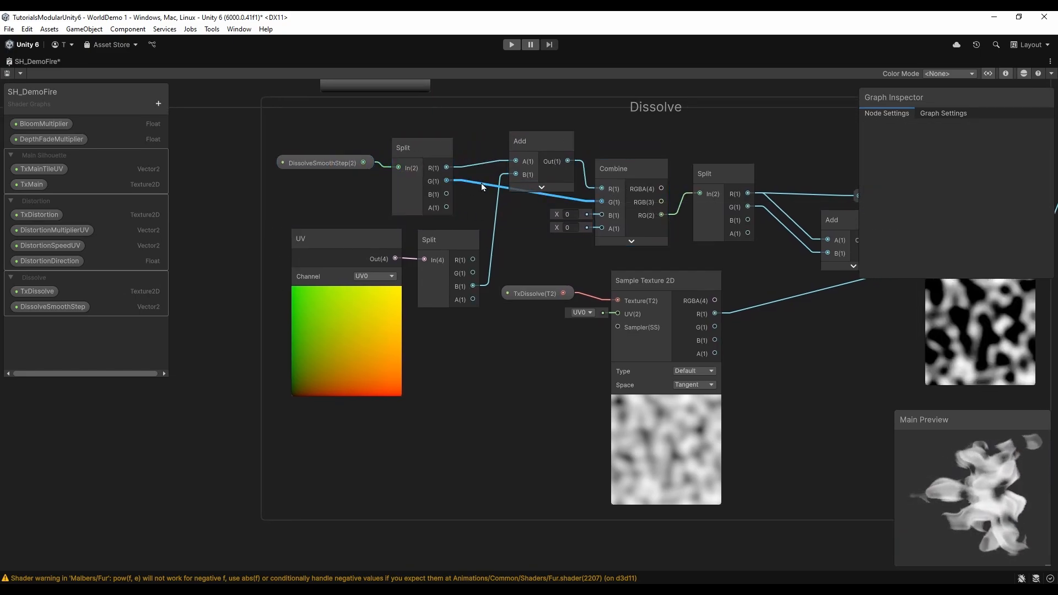
drag(494, 190, 538, 204)
click(660, 171)
click(620, 175)
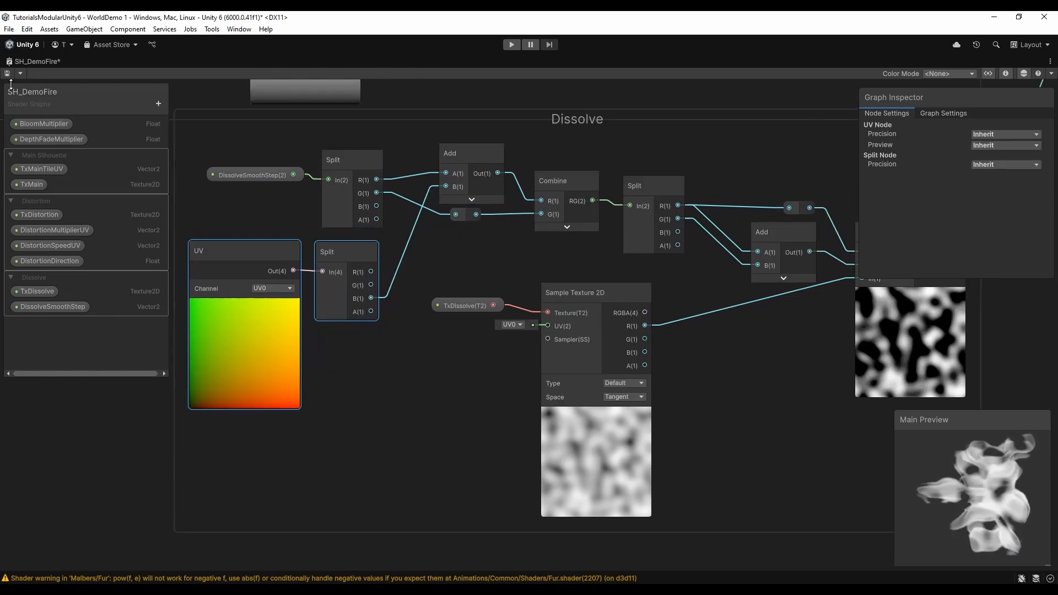
Save the SH_DemoFire graph and return to the Scene view
click(7, 73)
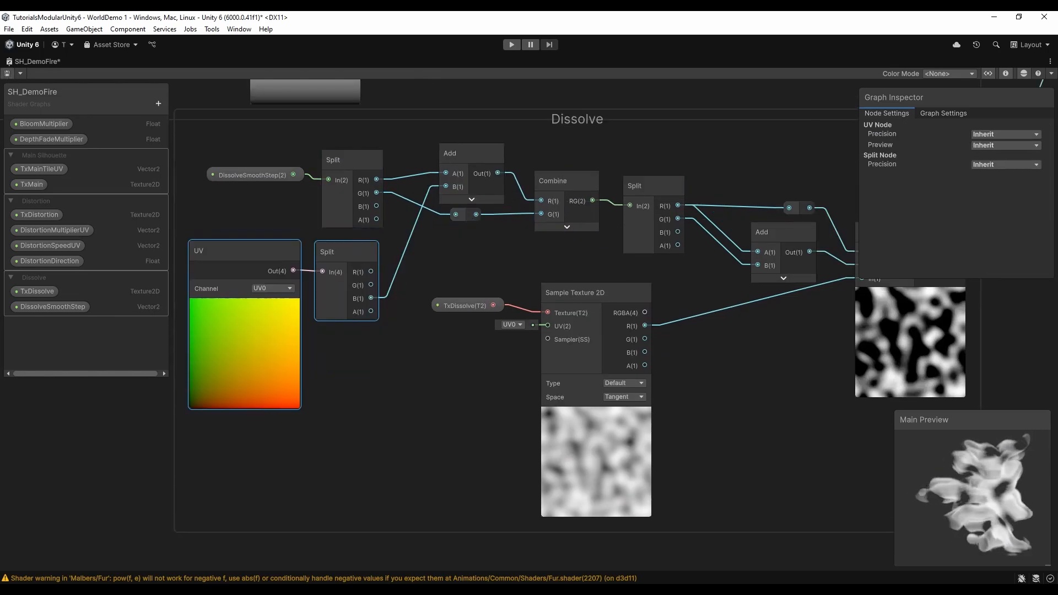
double_click(37, 59)
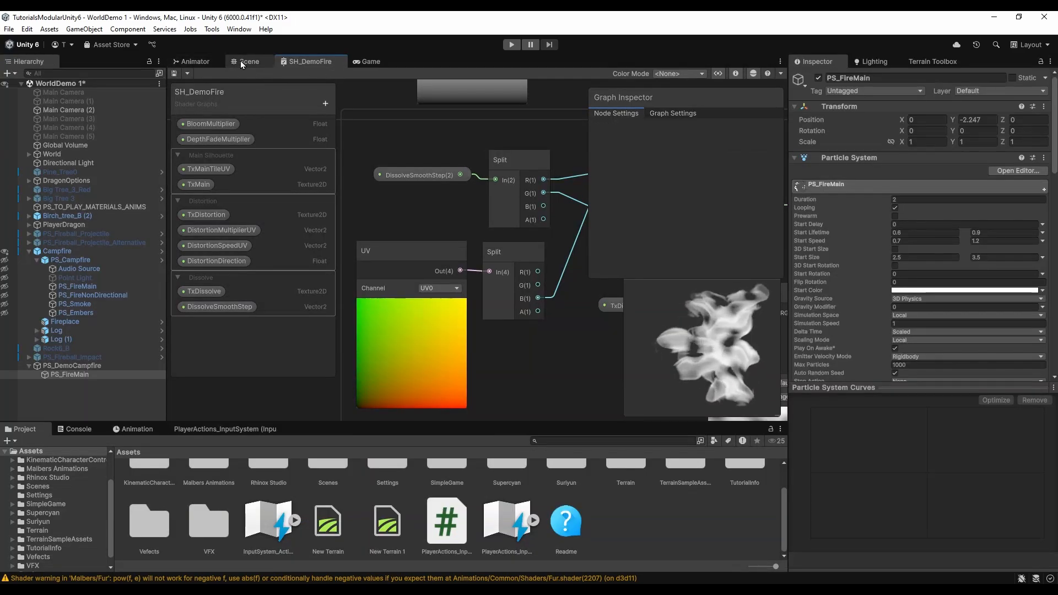
click(240, 60)
Set the X value of DissolveSmoothStep to 0 in the MI_DemoFire_01 material of PS_FireMain
scroll(864, 334, down, 15)
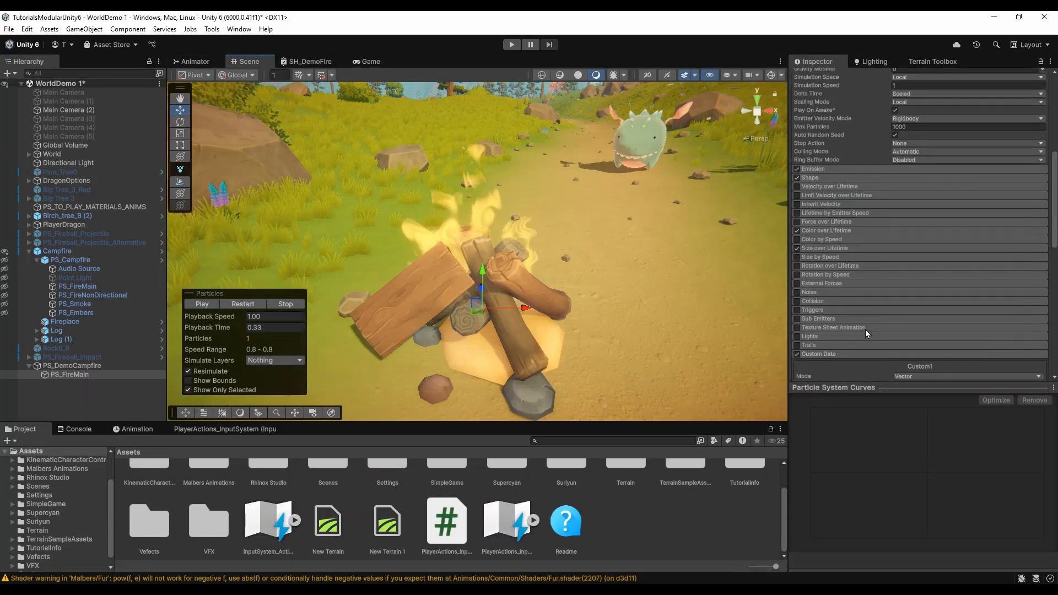
drag(889, 251, 893, 255)
scroll(808, 333, down, 5)
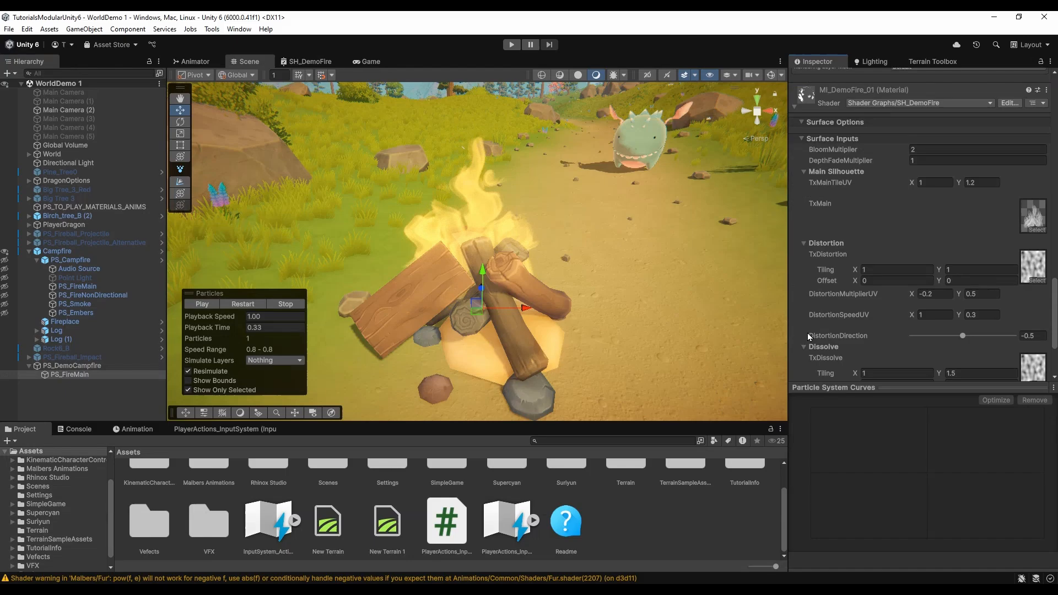
scroll(808, 333, down, 4)
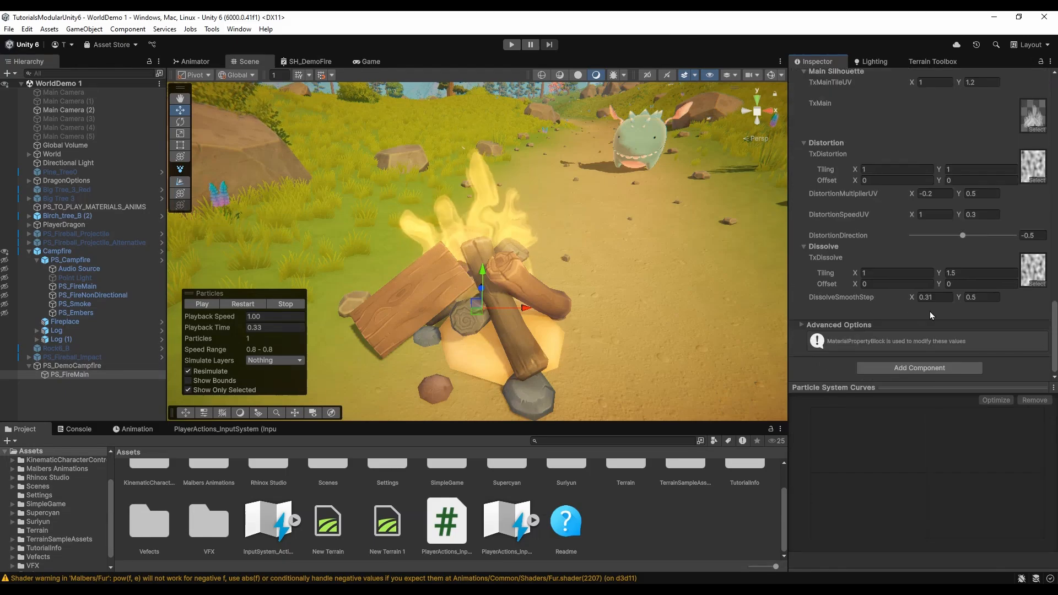
click(935, 297)
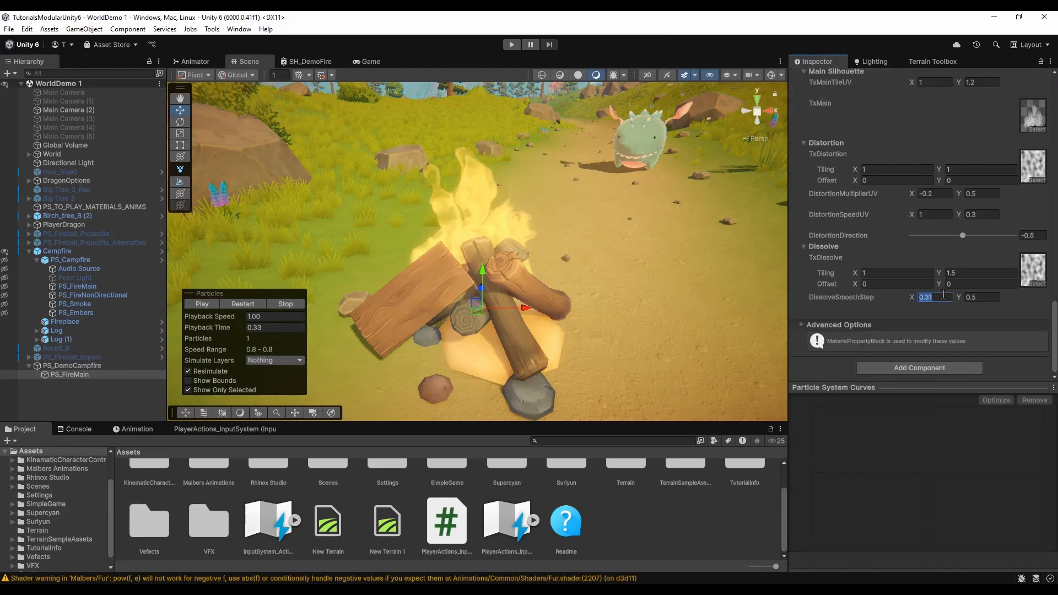
text(0)
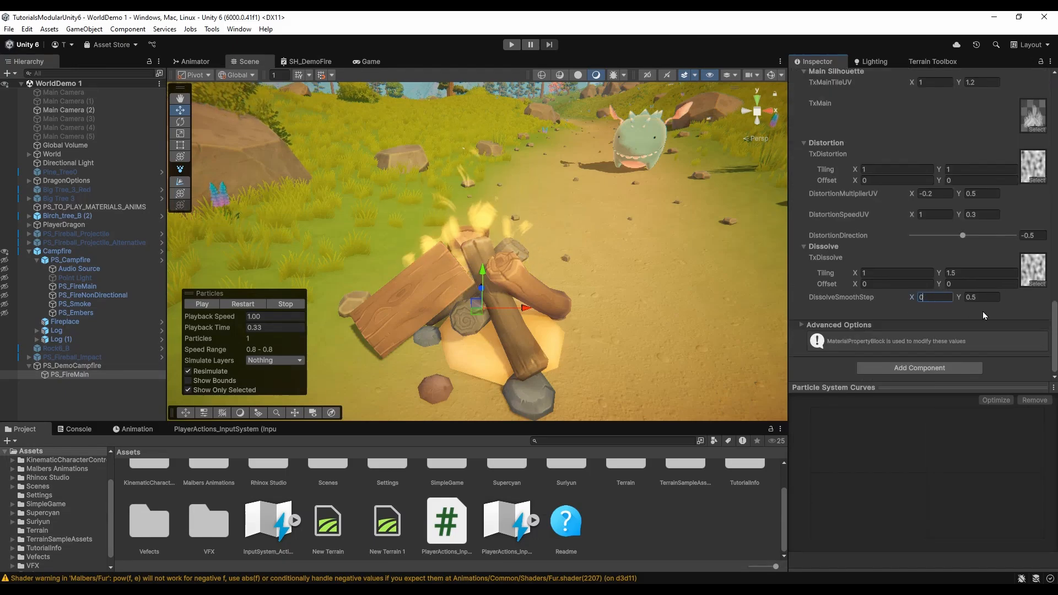
Make Custom1's X in Custom Data a rising linear curve with a maximum of 0.7, and move its first key up and inward
scroll(899, 279, up, 10)
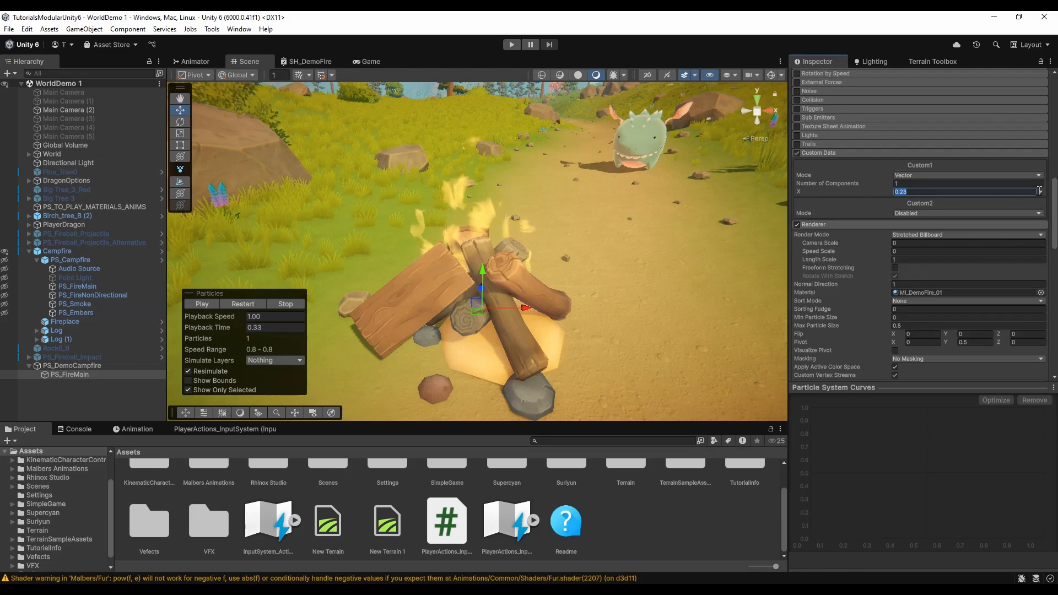
click(1039, 191)
click(936, 212)
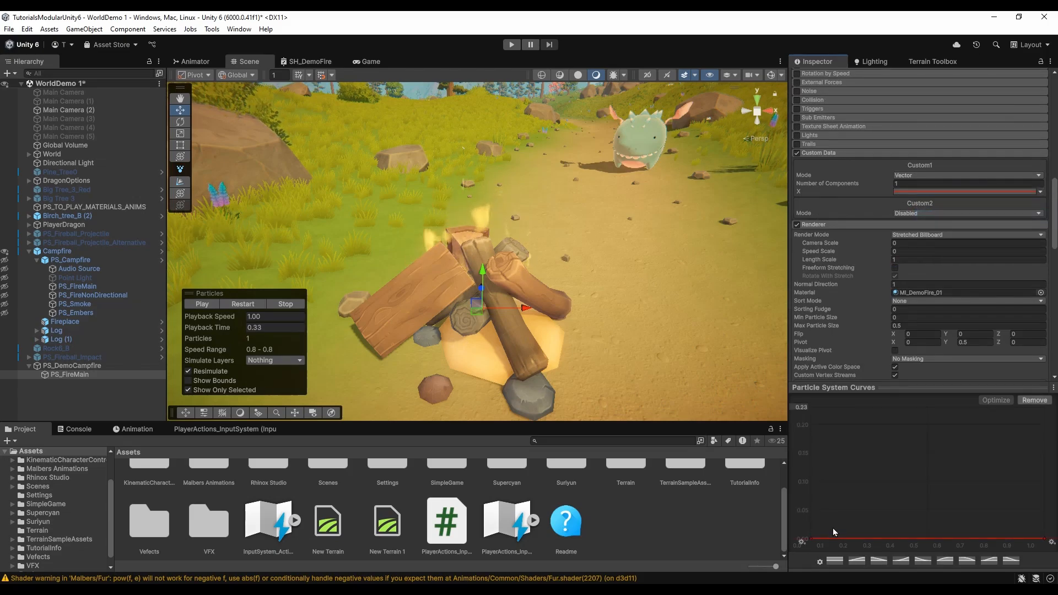
click(861, 561)
drag(825, 516, 851, 487)
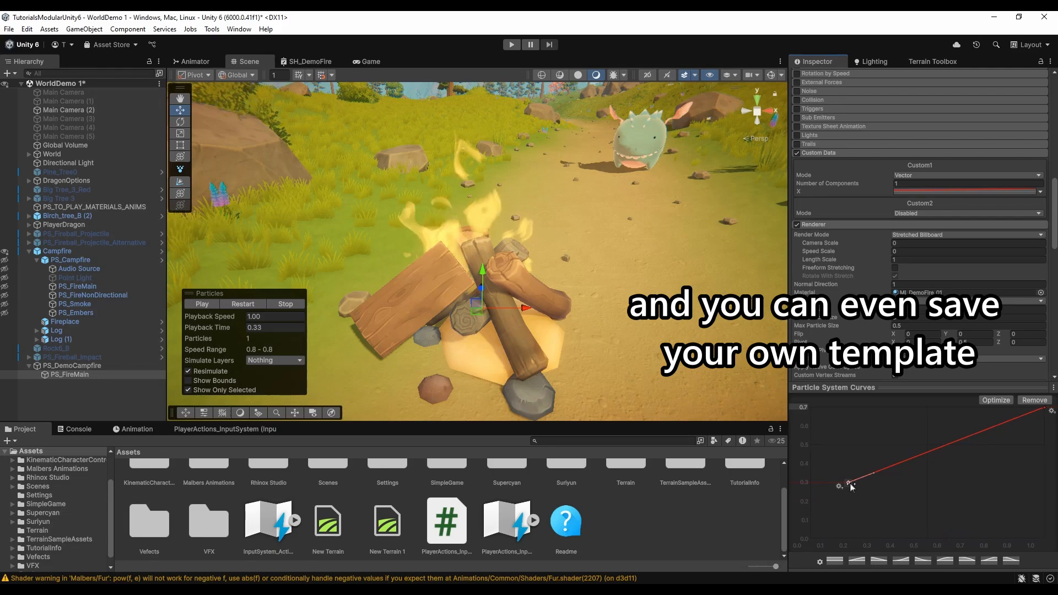
Set the first key of the Custom1 X curve to time 0.14 and value 0
double_click(850, 484)
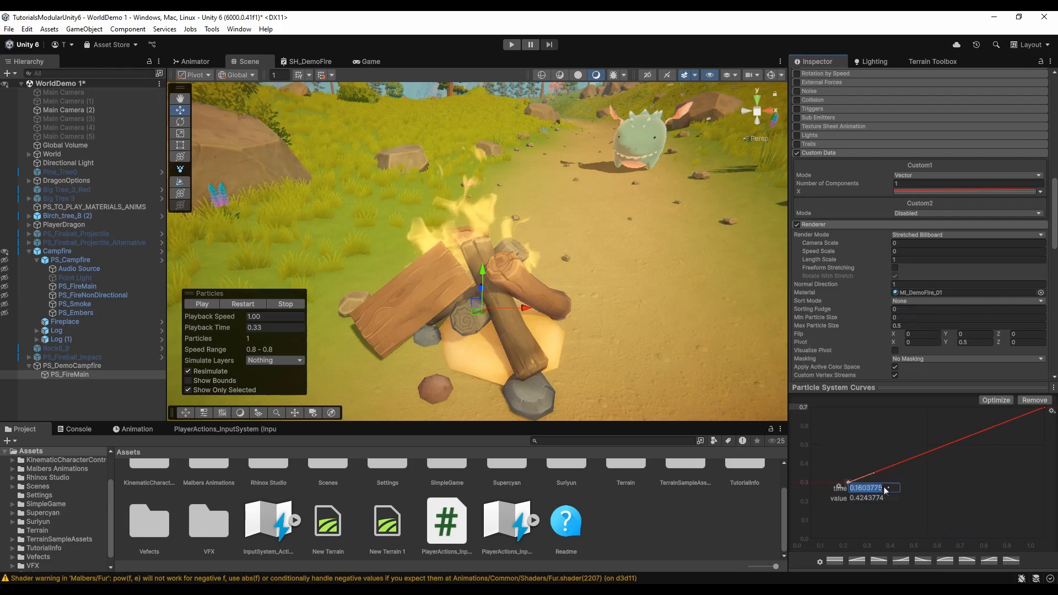
double_click(850, 486)
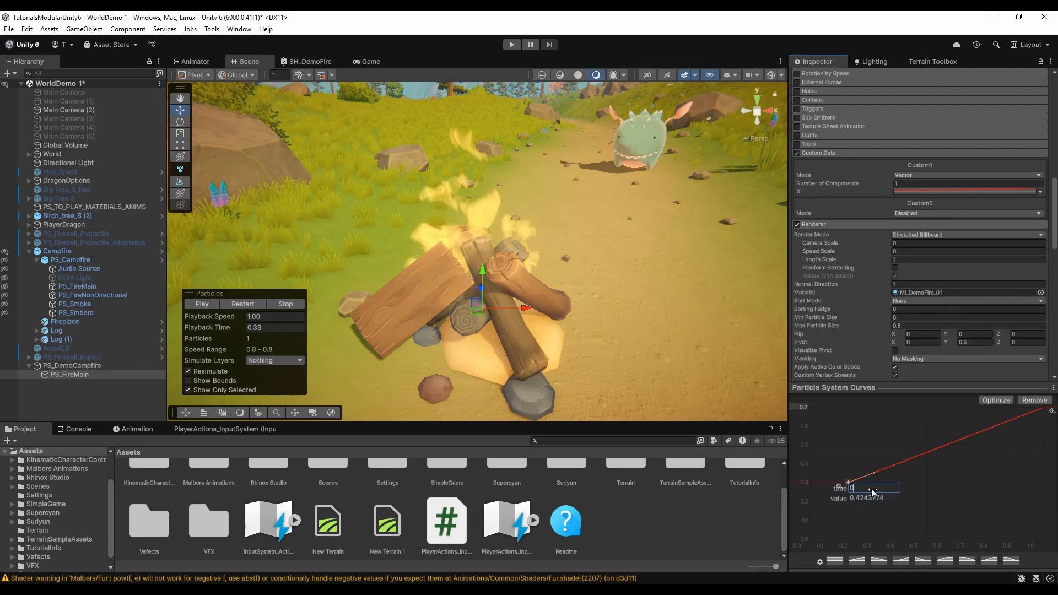
key(Return)
key(Return)
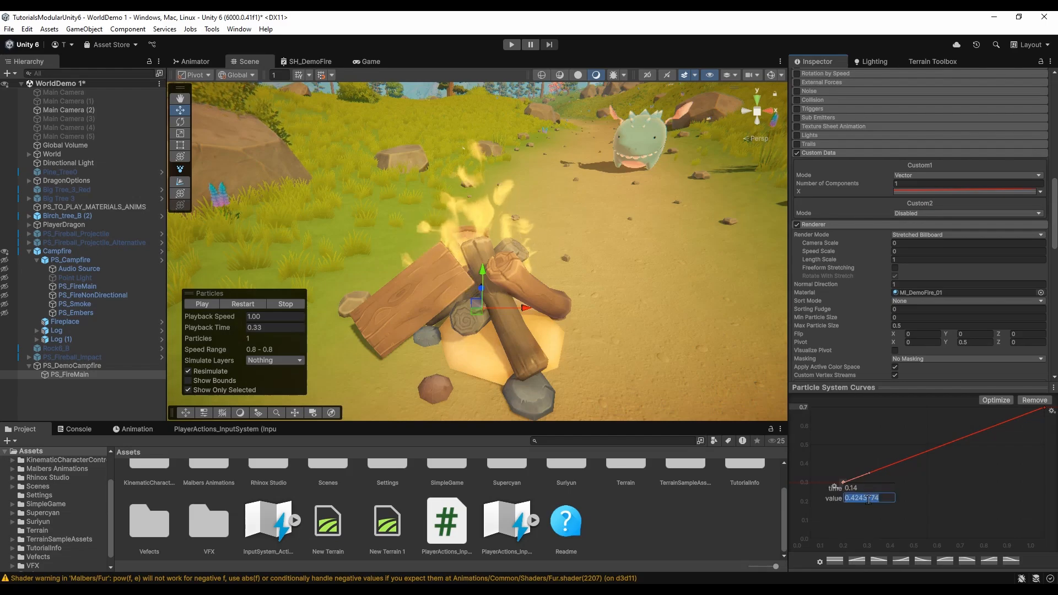
key(Return)
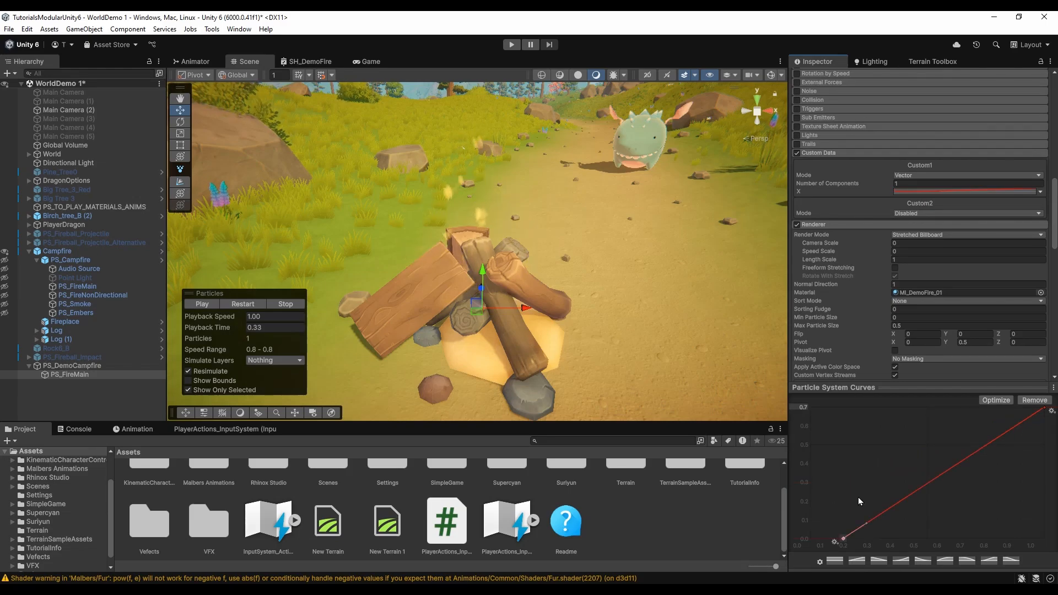
Set the value of the Custom1 X curve's first key to -0.25 and replay the fire particles
key(a)
key(ctrl+a)
key(f)
click(795, 454)
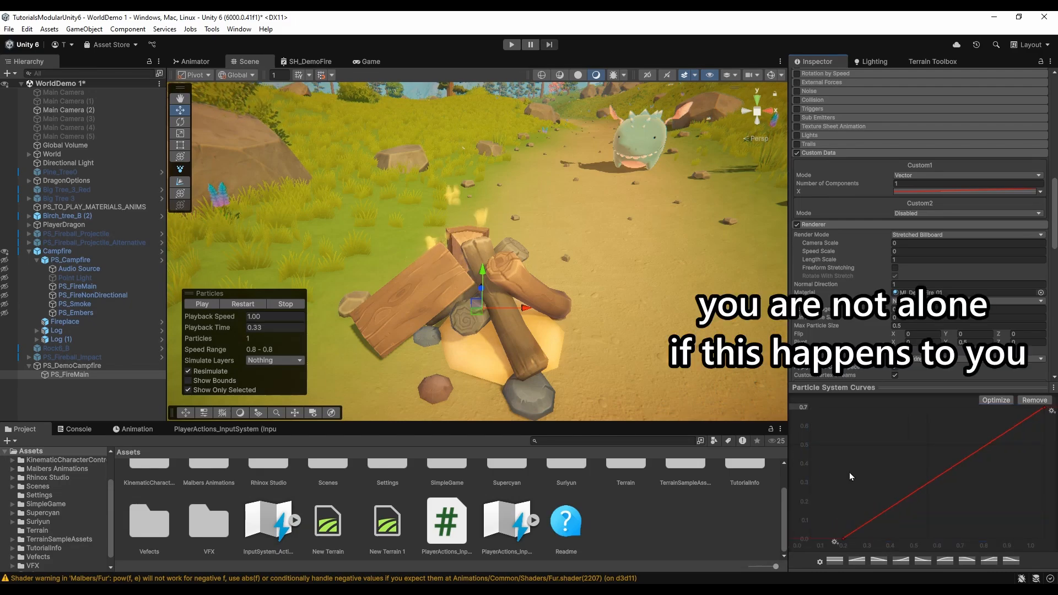
click(928, 192)
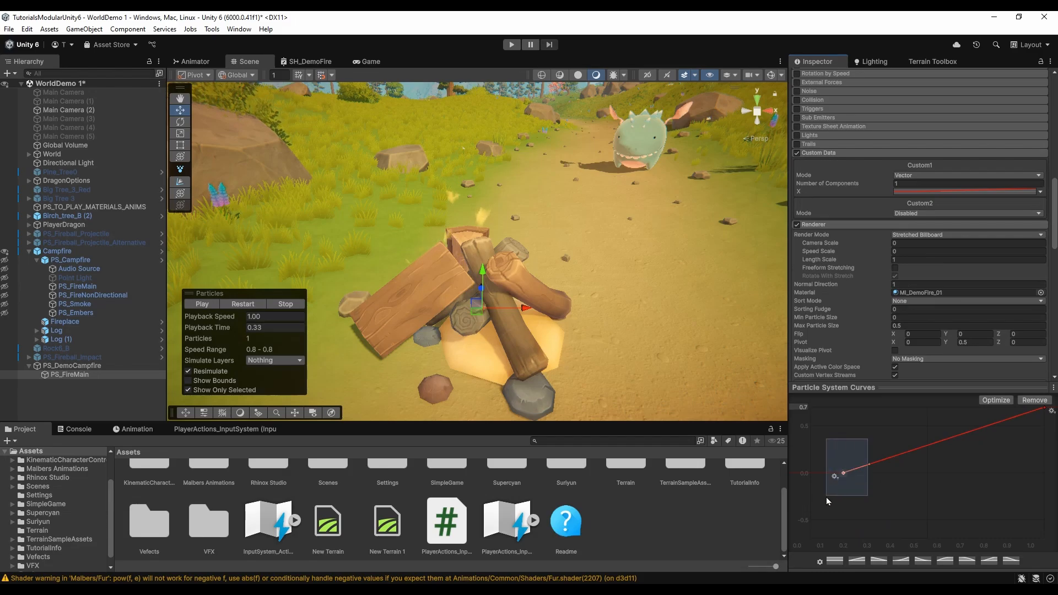
text(-0.25)
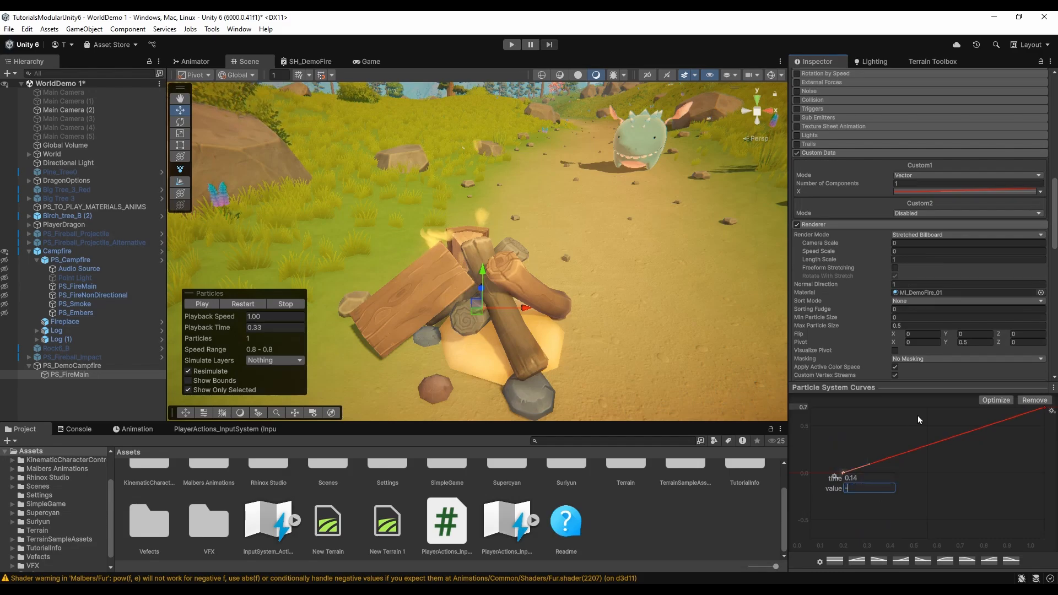
key(Return)
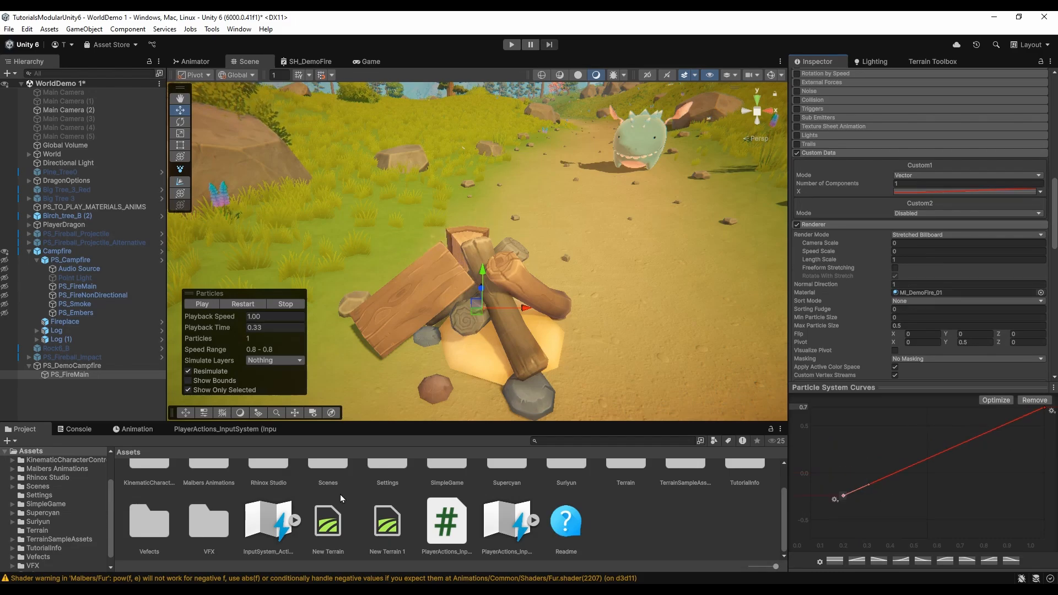
click(255, 303)
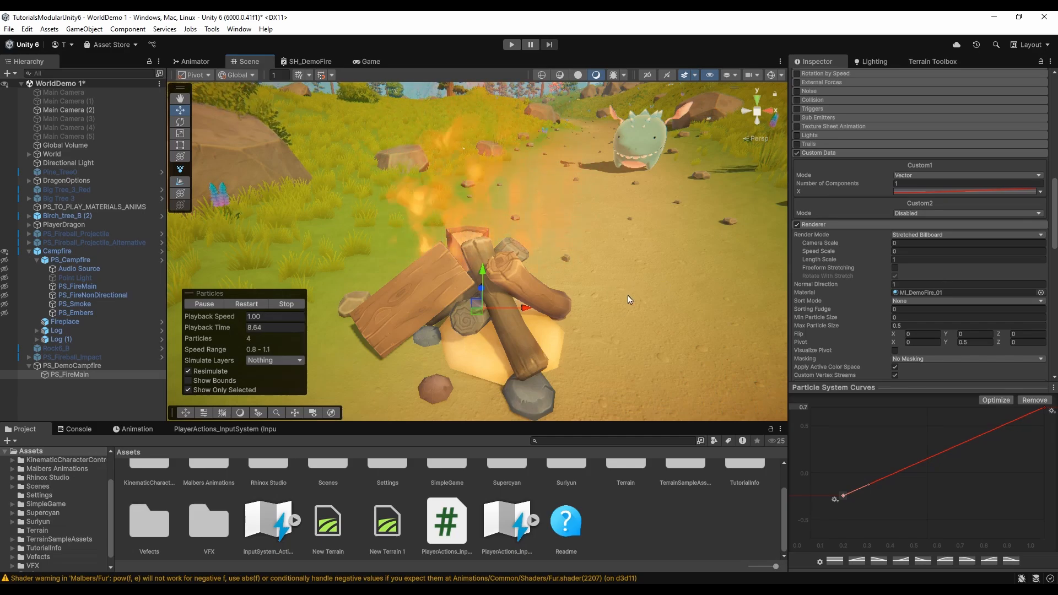
click(260, 303)
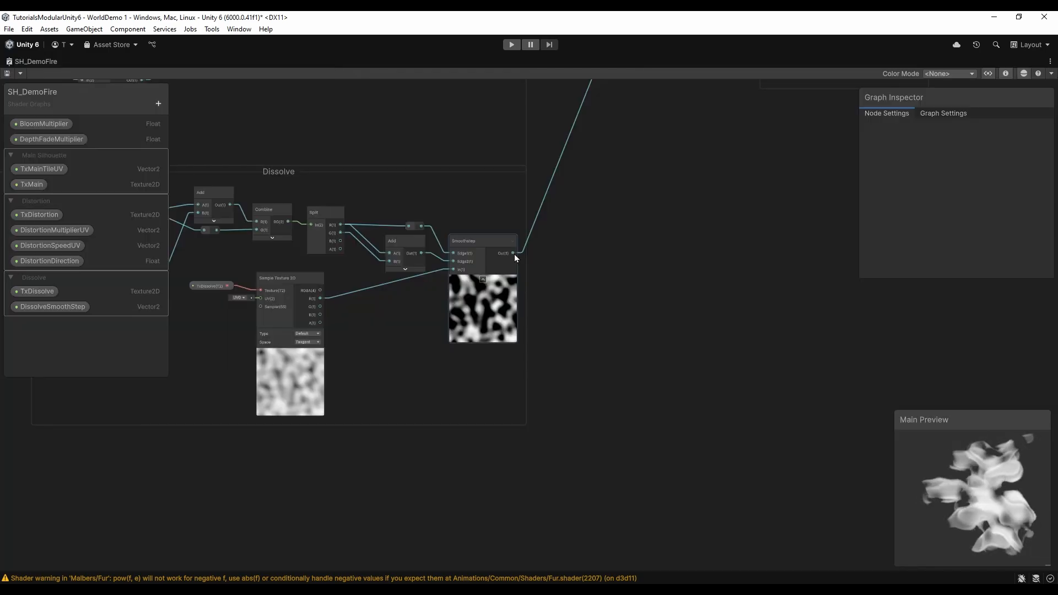
Insert a One Minus node after the Dissolve group's Smoothstep, connect its output to Subtract's B input, and return to the Scene view
key(space)
text(one minus)
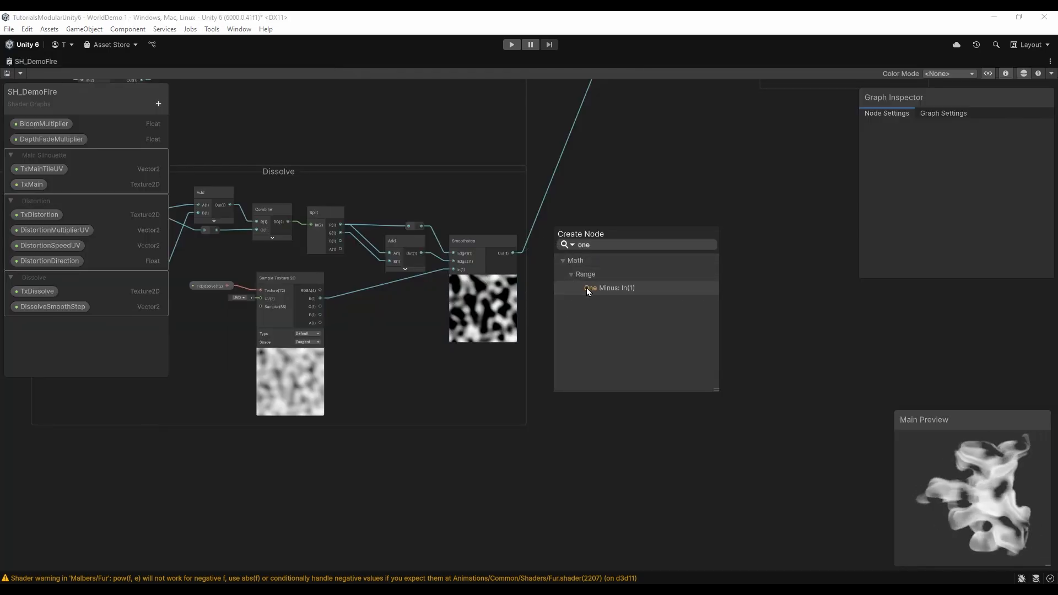
click(586, 287)
mouse_move(593, 243)
mouse_down()
mouse_move(509, 219)
mouse_move(581, 245)
mouse_up()
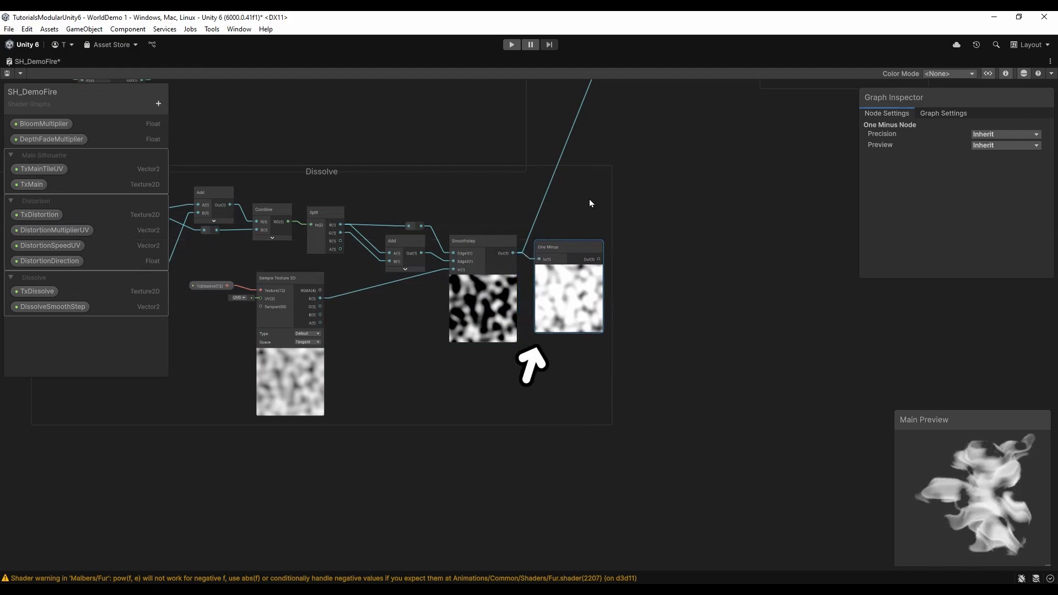
middle_drag(626, 166, 516, 312)
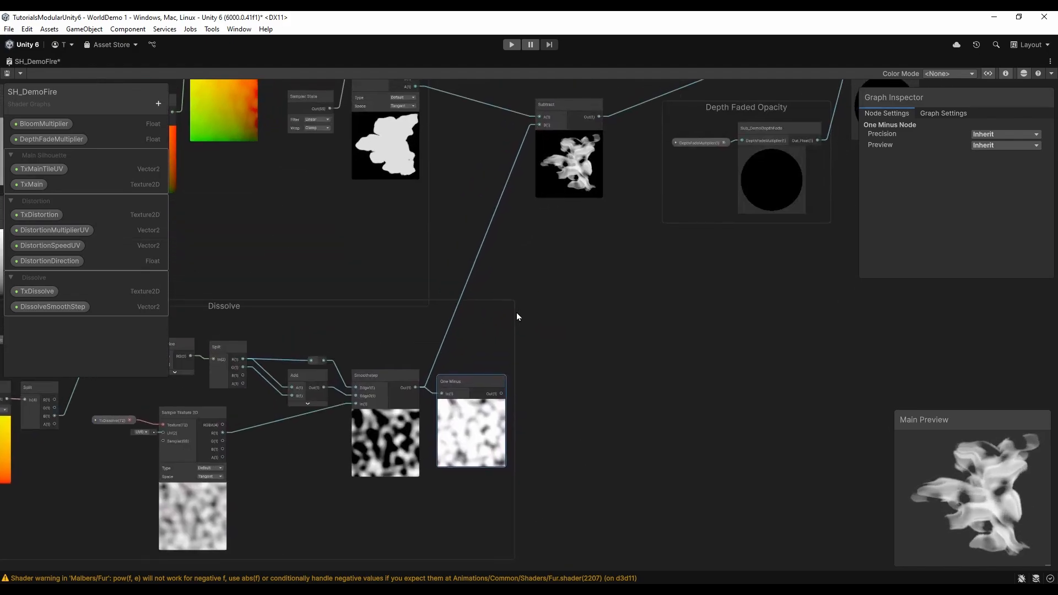
mouse_move(524, 170)
mouse_down()
mouse_move(537, 144)
mouse_move(538, 161)
mouse_up()
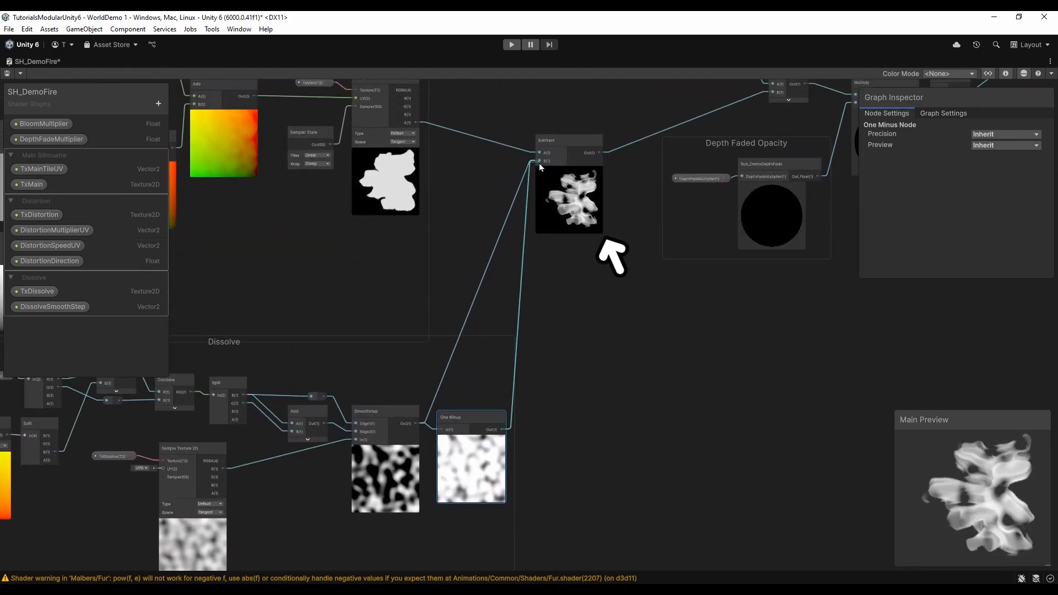
double_click(38, 62)
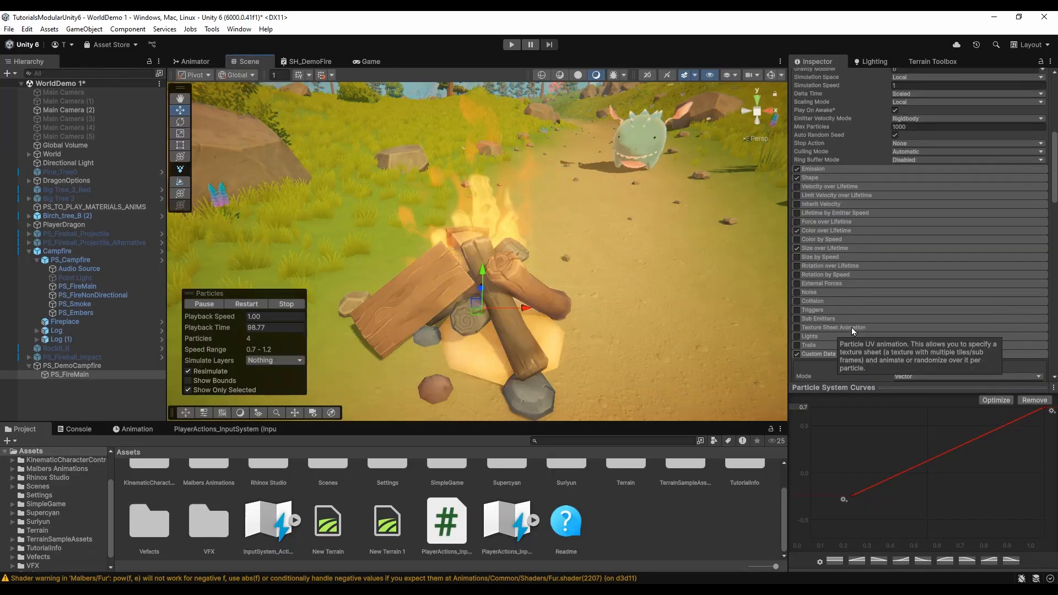
Restart the fire particle preview and hold it at a playback time of 0.34
scroll(851, 327, down, 10)
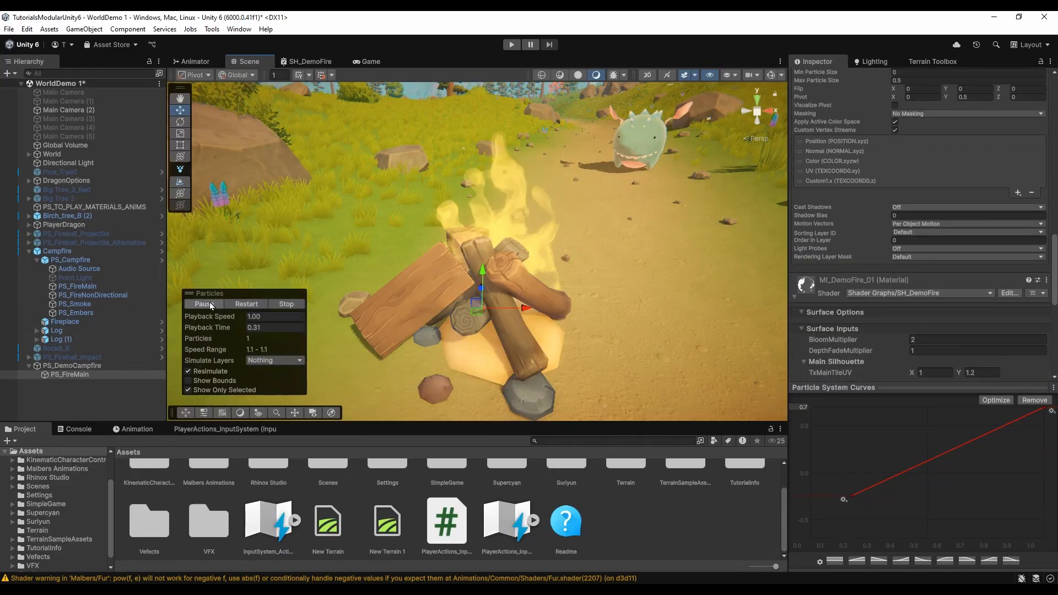
click(244, 306)
drag(226, 331, 108, 337)
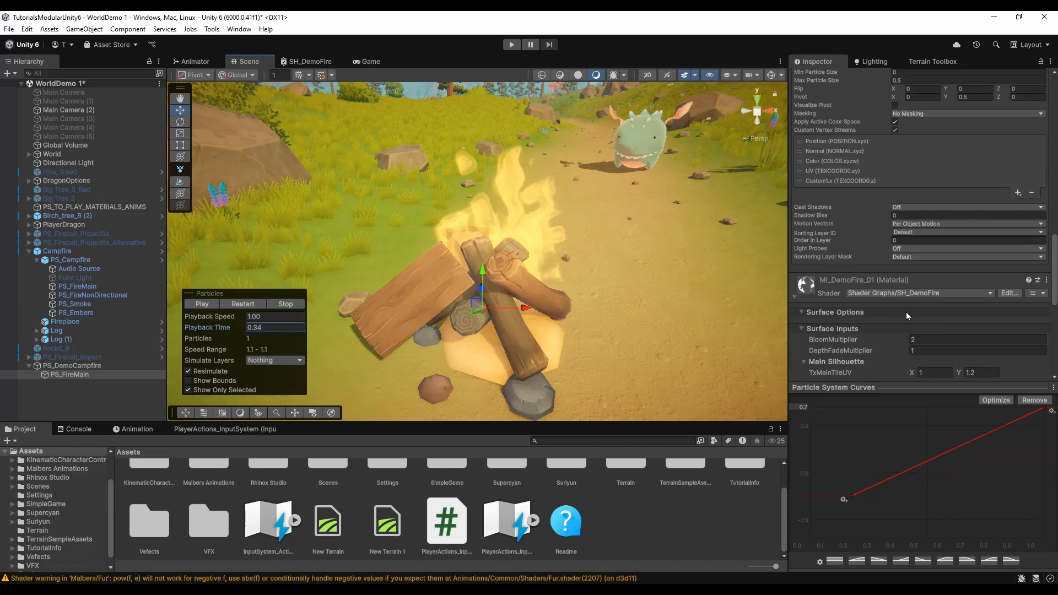
Set the BloomMultiplier of MI_DemoFire_01 to 3 and replay the fire particles
scroll(870, 318, down, 5)
scroll(848, 227, up, 3)
click(928, 225)
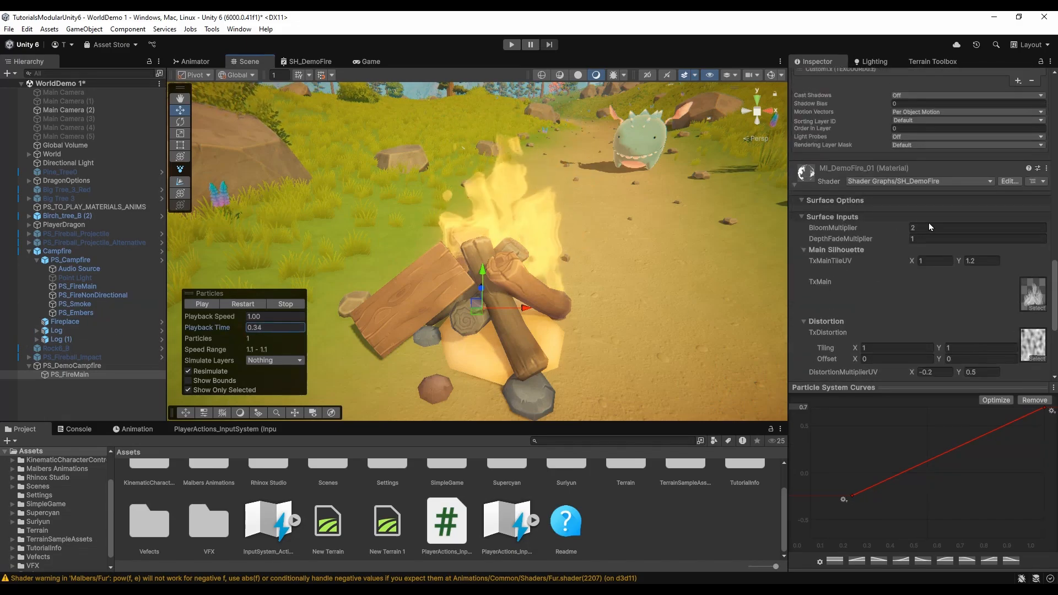
text(3)
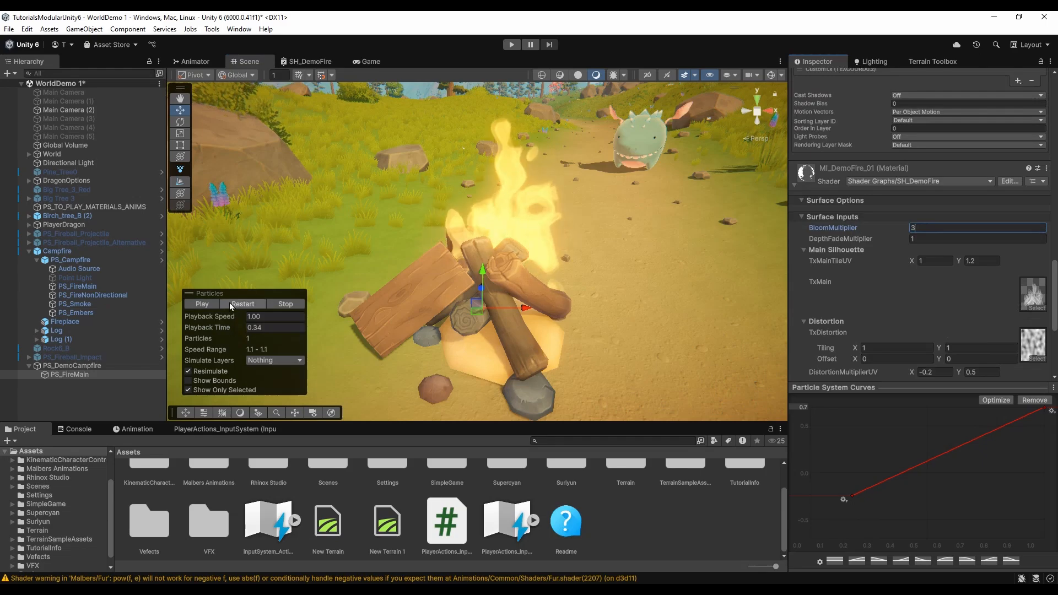
click(230, 301)
click(208, 307)
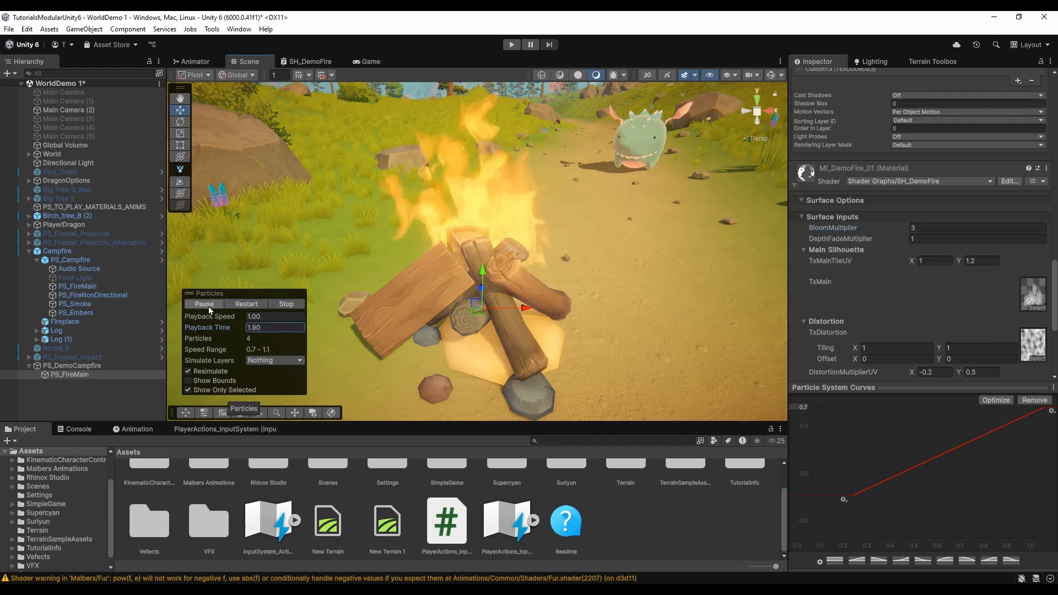
Preview the fire with an Emission Rate over Time of 1, and set the rate back to 5.5
scroll(875, 236, up, 10)
click(964, 246)
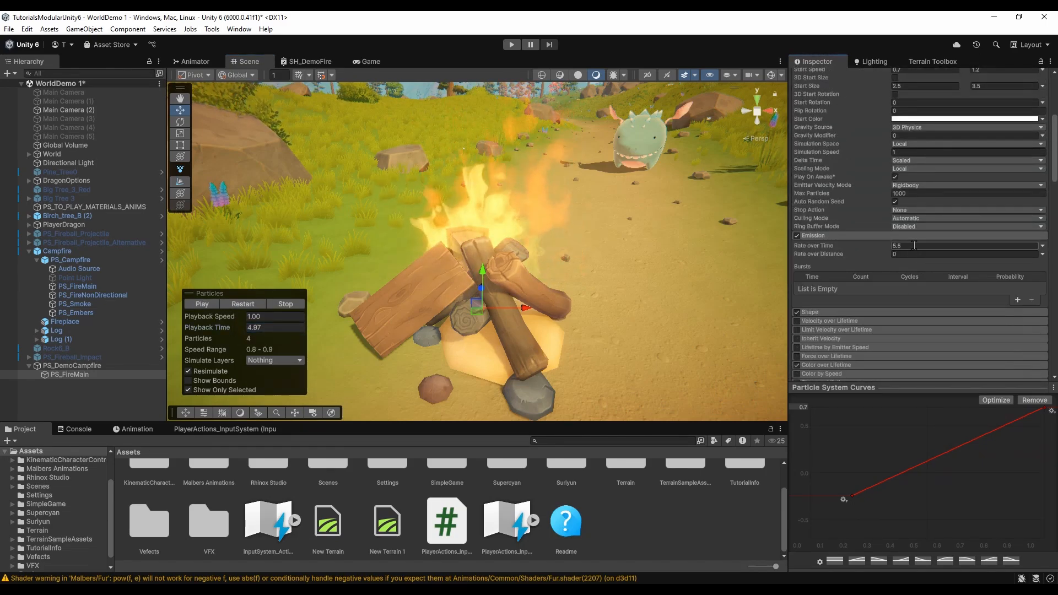
text(1)
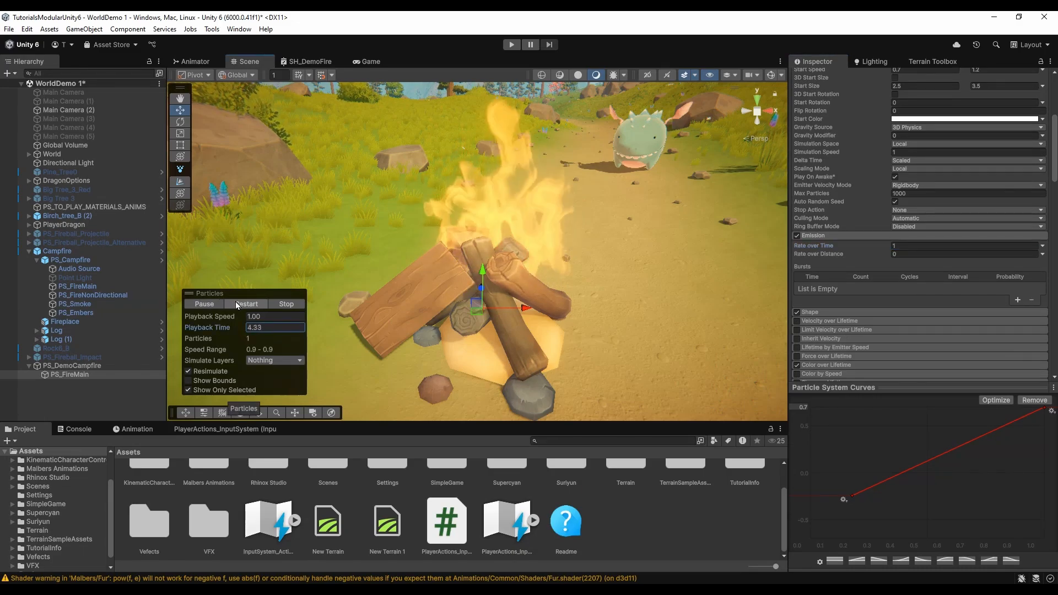
click(838, 245)
text(5)
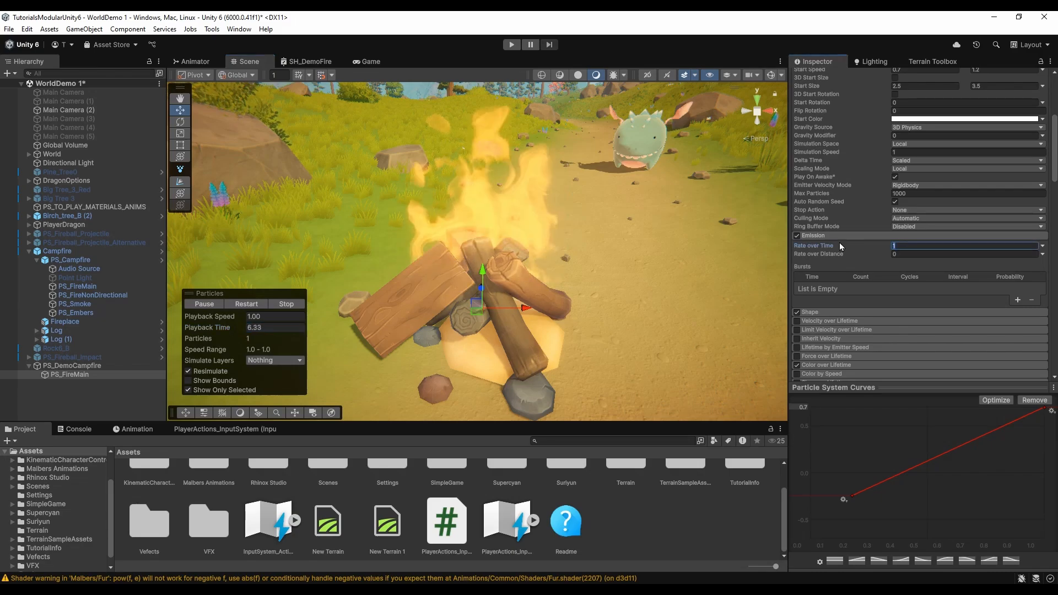
text(.5)
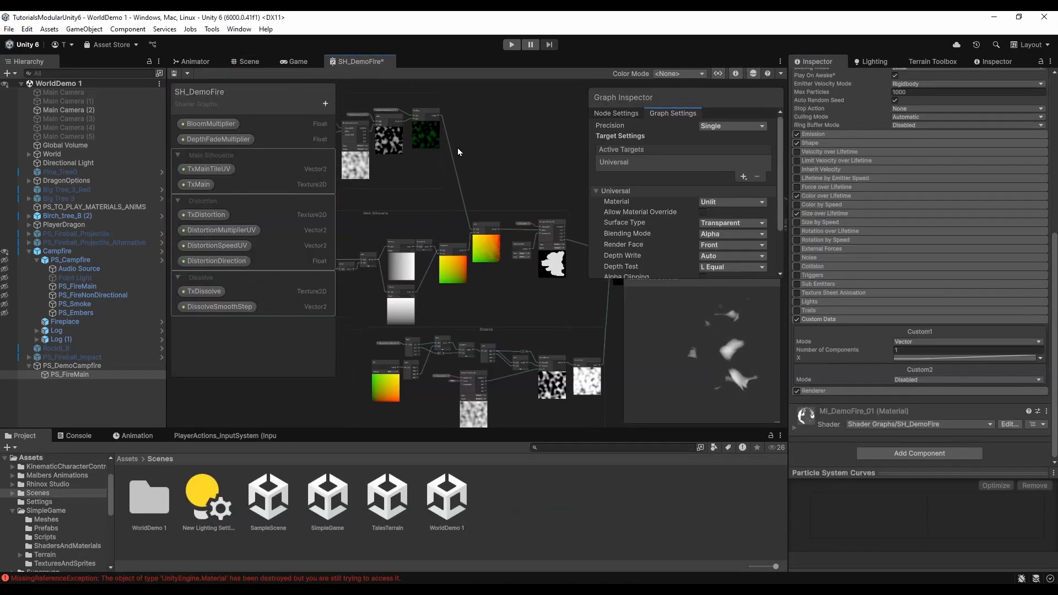
Maximize the SH_DemoFire graph and add a new UV node beside the Distortion group's Time node
double_click(343, 60)
scroll(567, 256, up, 5)
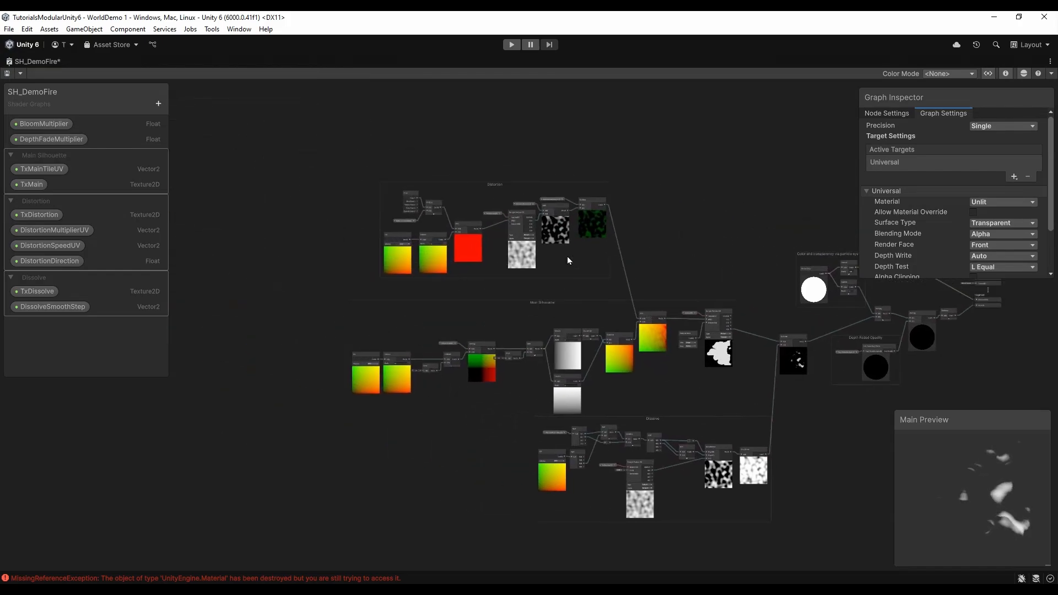
scroll(448, 223, up, 4)
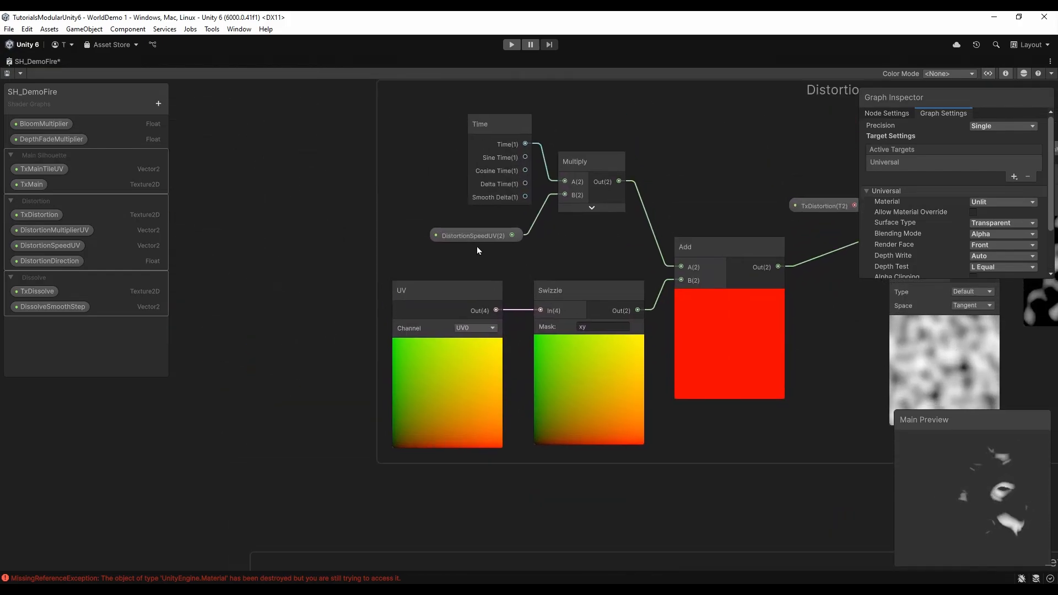
middle_drag(549, 250, 551, 318)
click(507, 306)
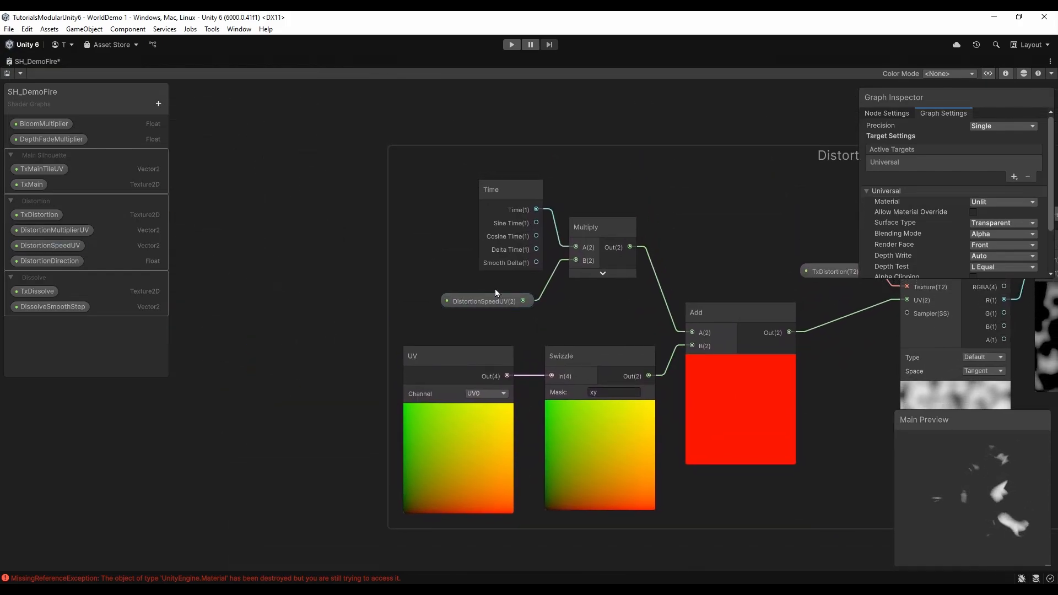
scroll(495, 289, down, 2)
right_click(337, 215)
click(345, 218)
text(uv)
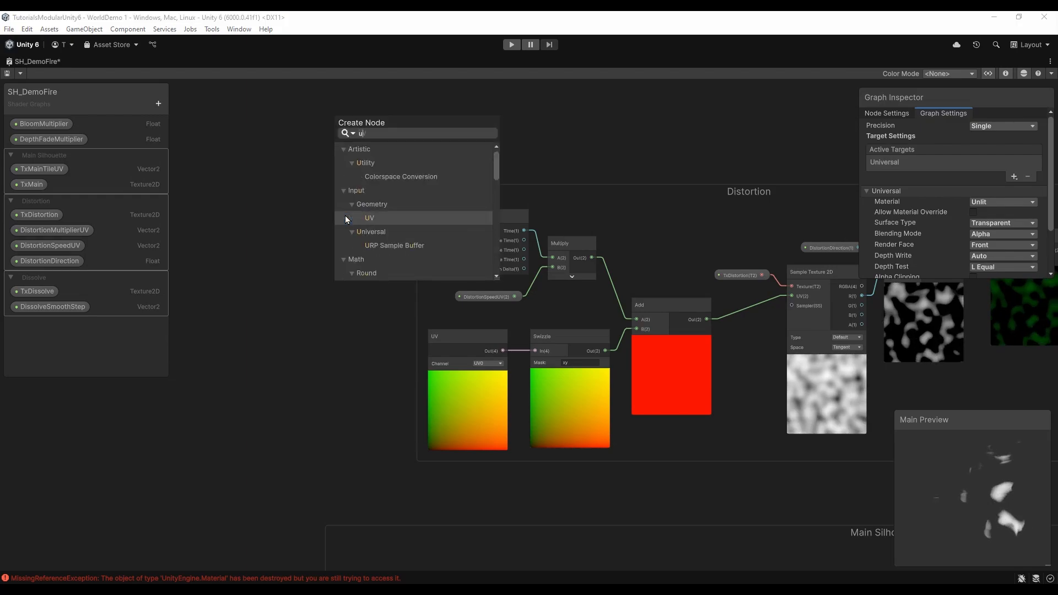
click(384, 220)
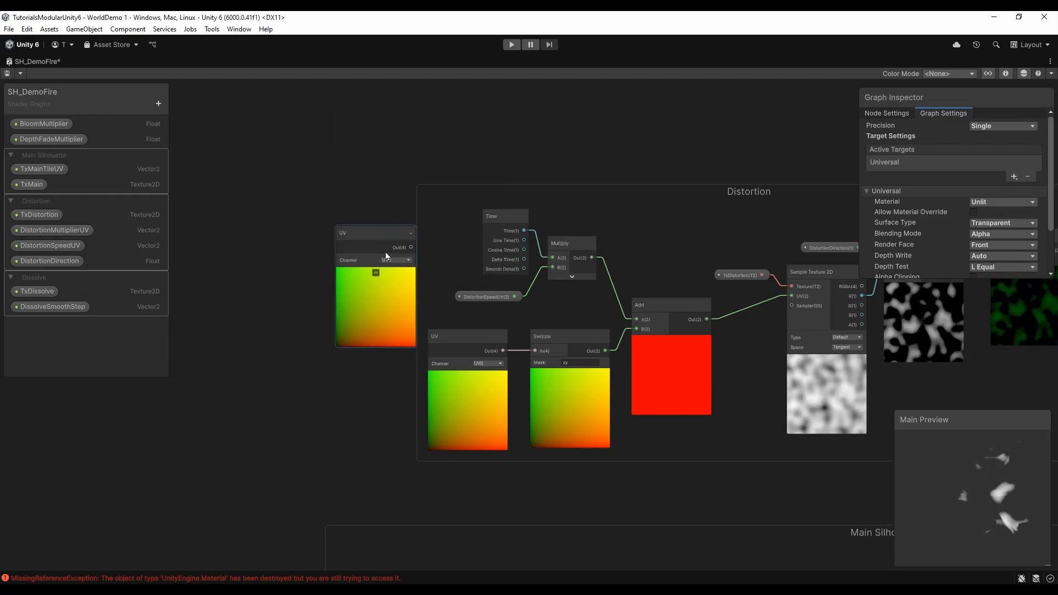
Move the new UV node away from the Distortion group and feed its output into a new Split node
mouse_move(372, 247)
mouse_down()
mouse_move(316, 236)
mouse_move(370, 237)
mouse_up()
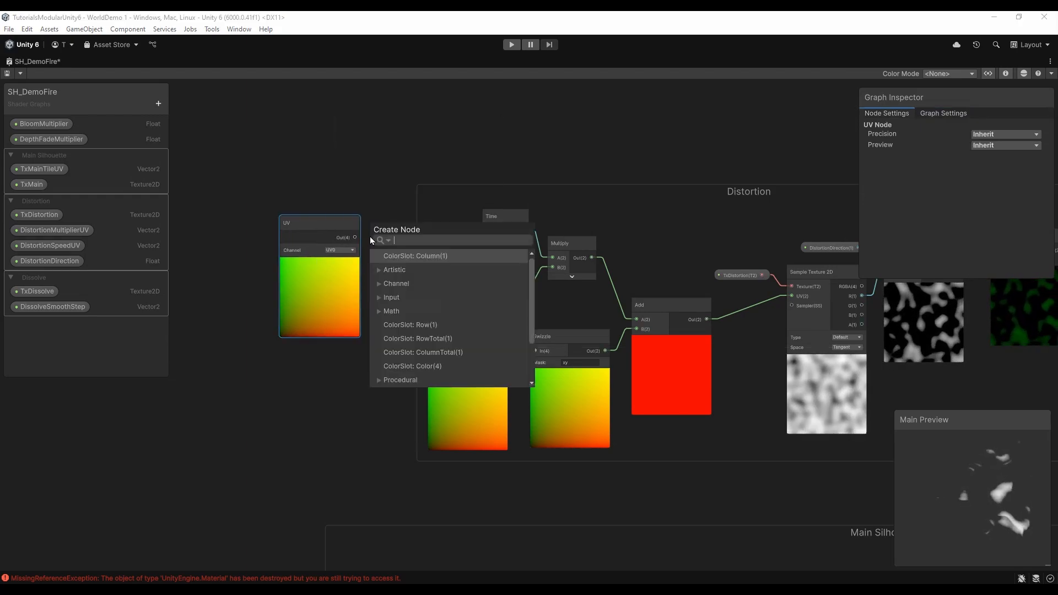
text(split)
click(434, 275)
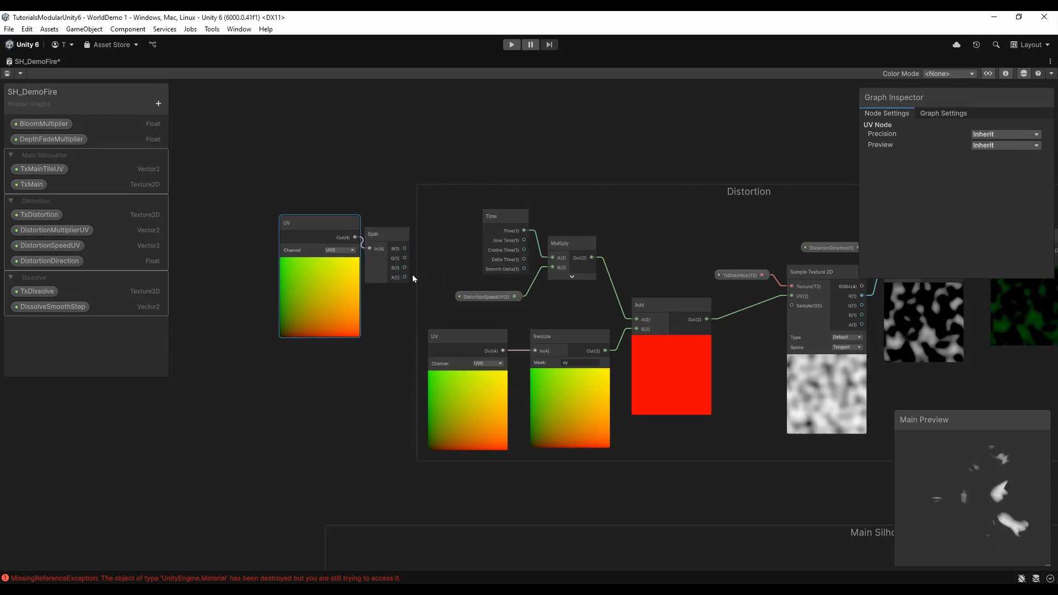
Add a Multiply node and place it between the Split node and the Distortion group's Time node
right_click(431, 160)
click(444, 164)
text(mul)
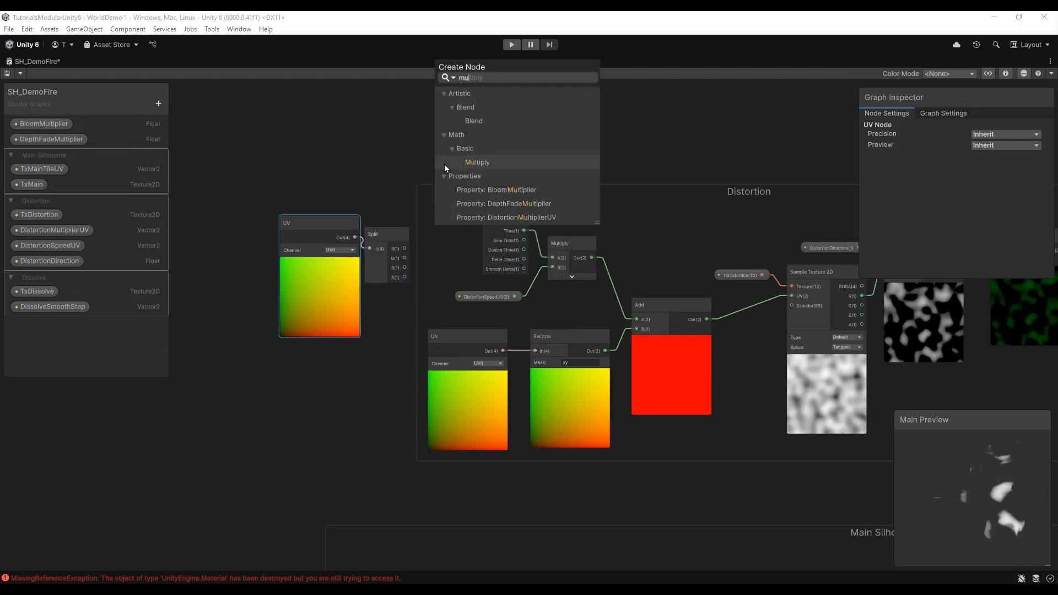
click(505, 164)
click(479, 215)
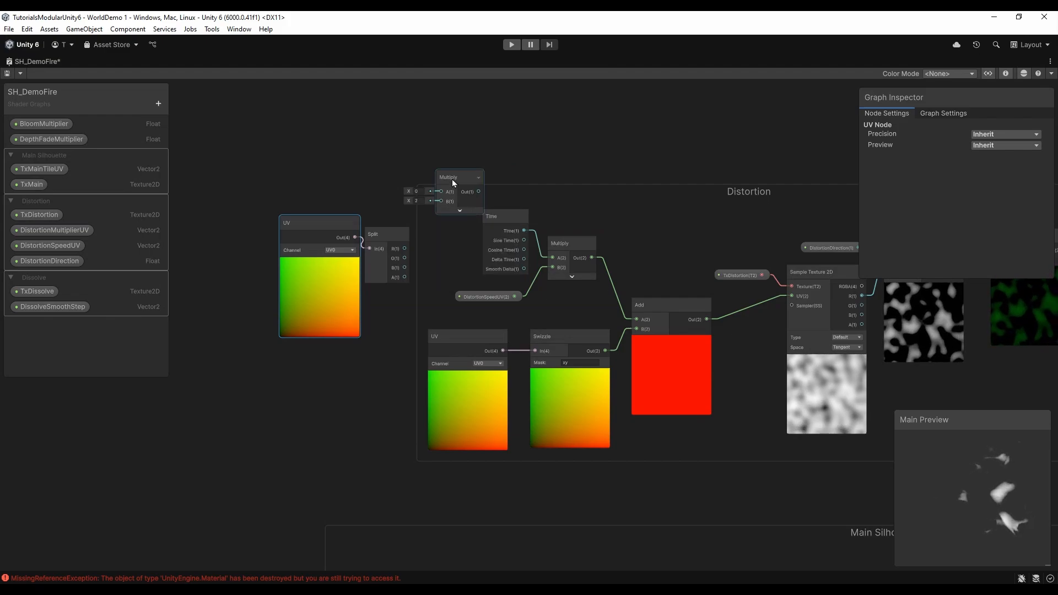
drag(451, 180, 448, 243)
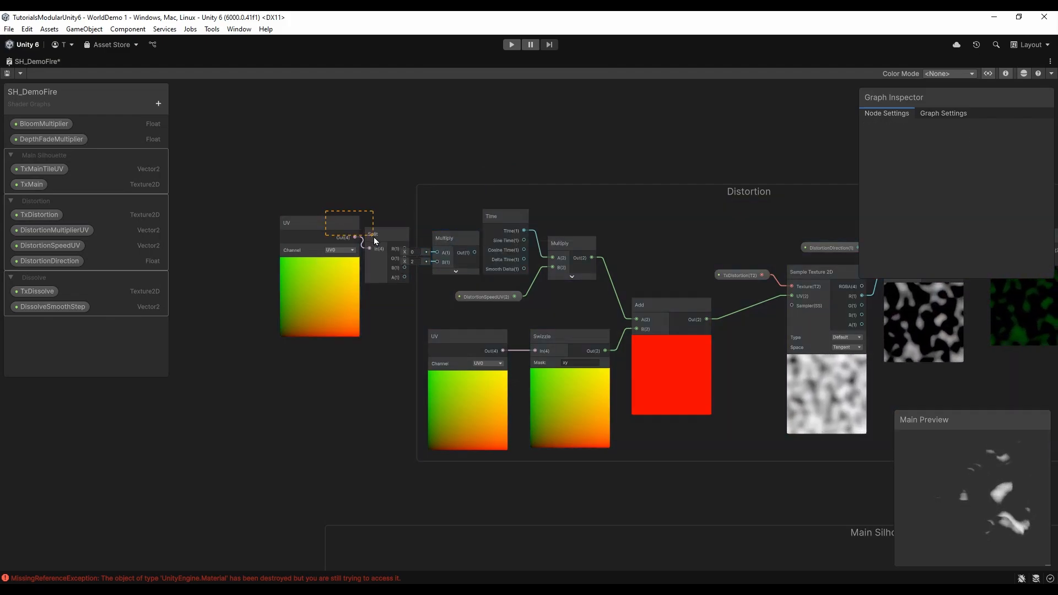
Bring the UV and Split nodes into the Distortion group and connect Split's A output to the new Multiply's A input
drag(374, 236, 378, 235)
mouse_move(378, 236)
mouse_down()
mouse_move(435, 219)
mouse_move(373, 249)
mouse_up()
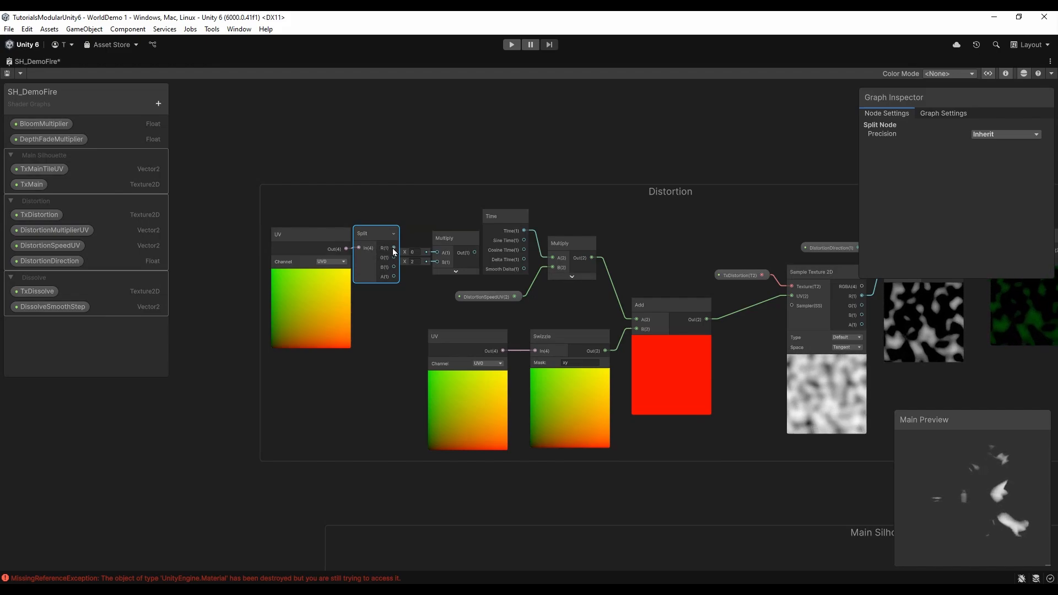
drag(393, 276, 437, 252)
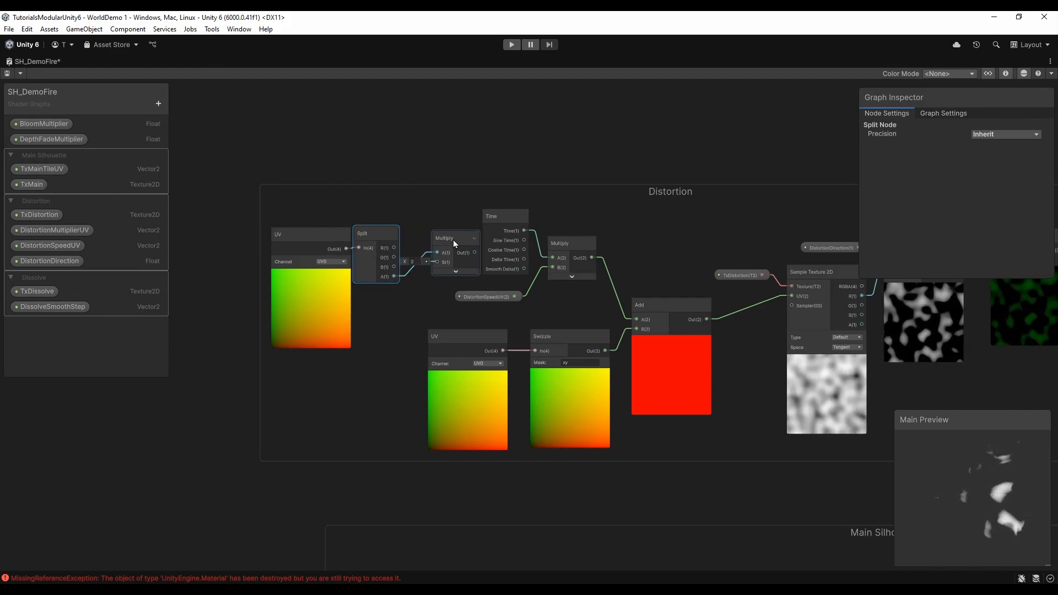
Rearrange the Distortion nodes, feed DistortionSpeedUV into the new Multiply's B input, and connect its output to the Time Multiply's B input
drag(478, 298, 398, 321)
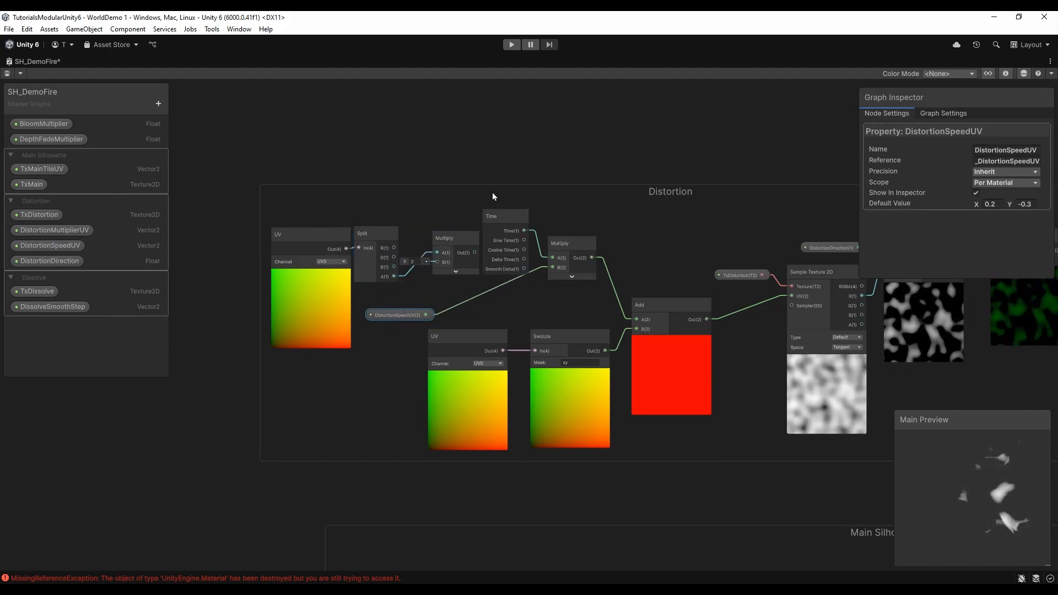
drag(491, 193, 445, 191)
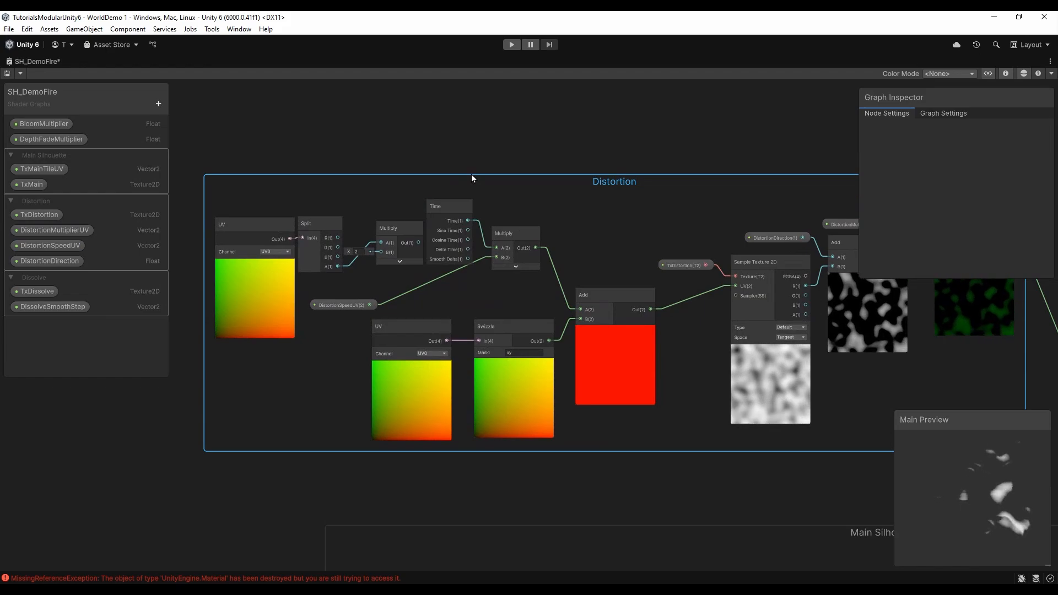
key(ctrl+z)
drag(560, 213, 517, 199)
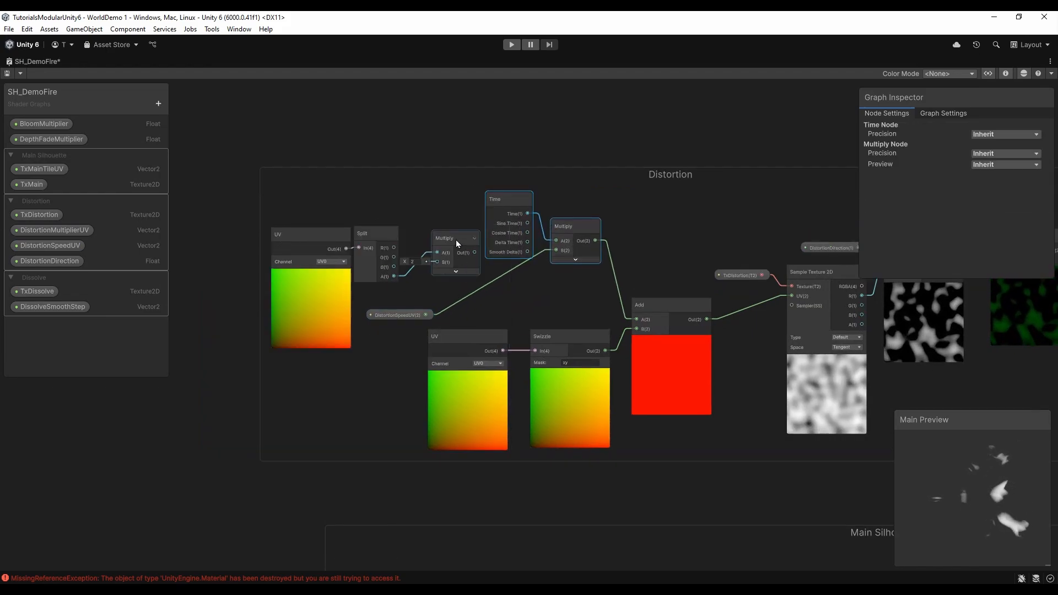
drag(455, 240, 484, 275)
drag(445, 313, 555, 250)
Add a sticky note titled Custom Data over the new UV node, save the graph, and return to the Scene view
right_click(260, 199)
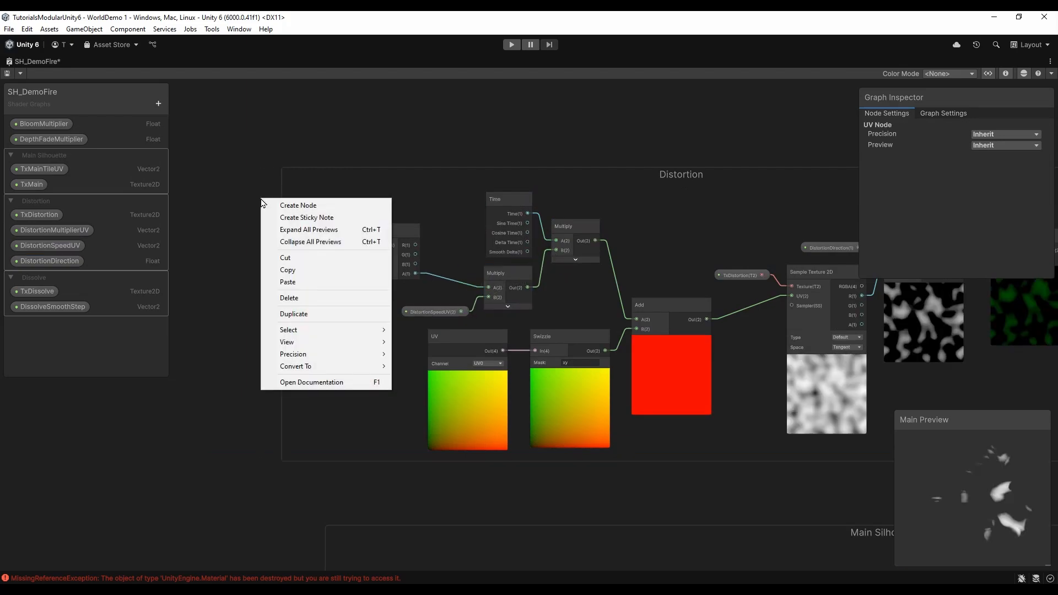
click(295, 215)
double_click(297, 205)
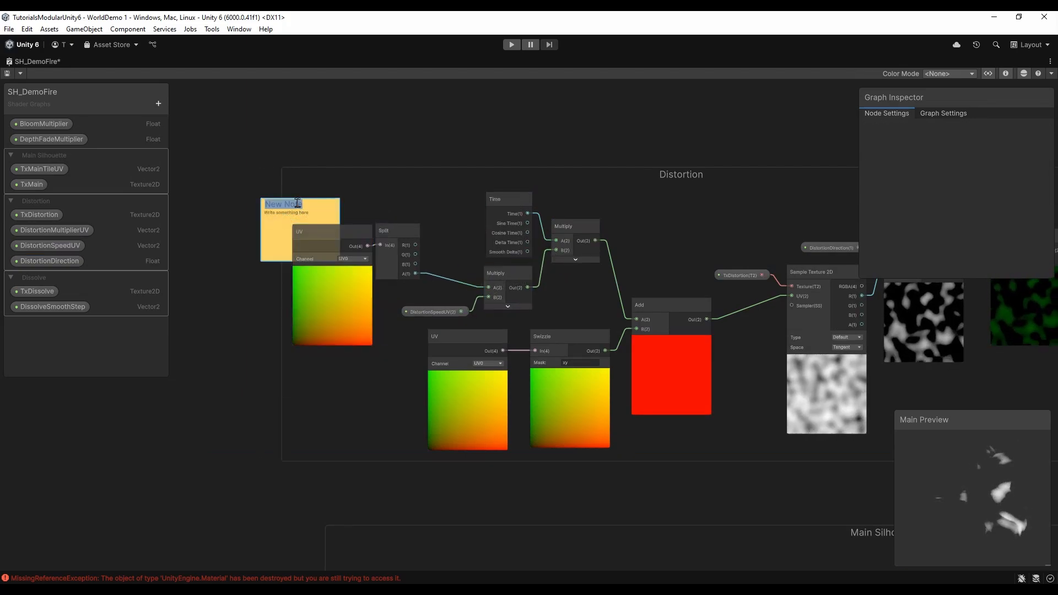
text(Custom Data)
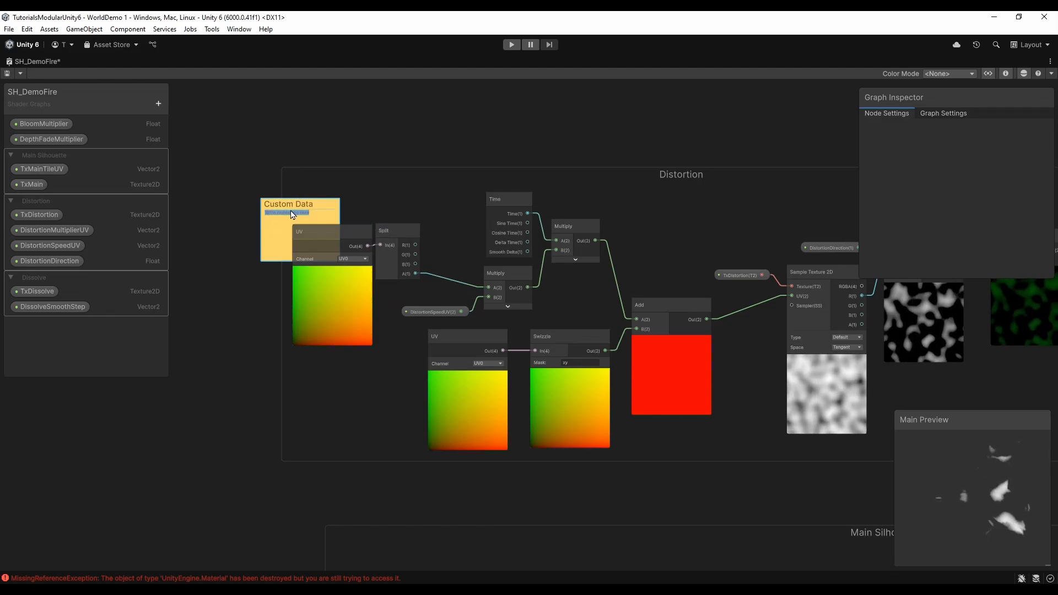
drag(295, 220, 326, 223)
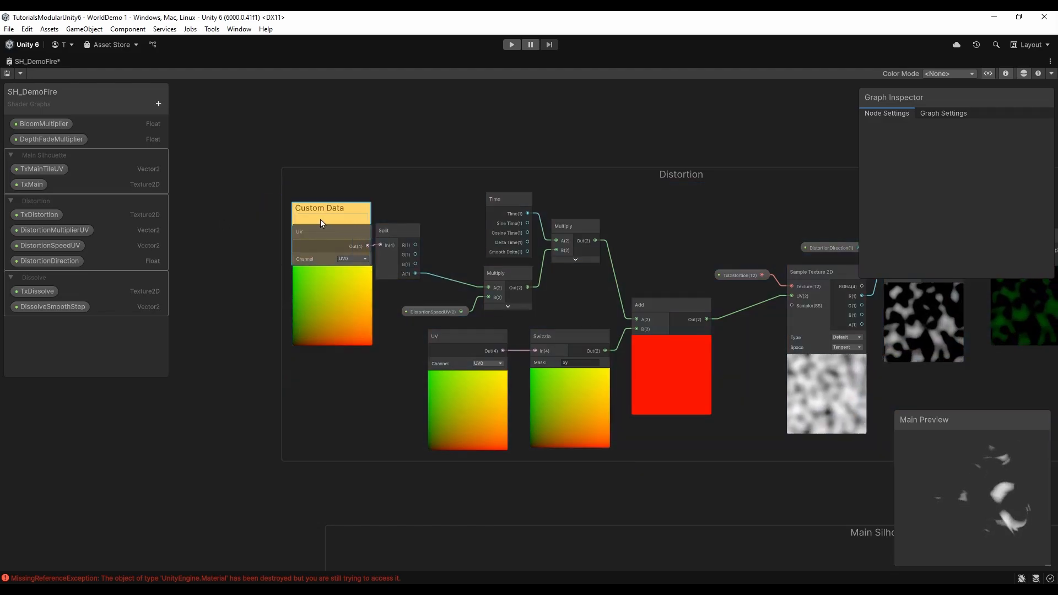
click(332, 270)
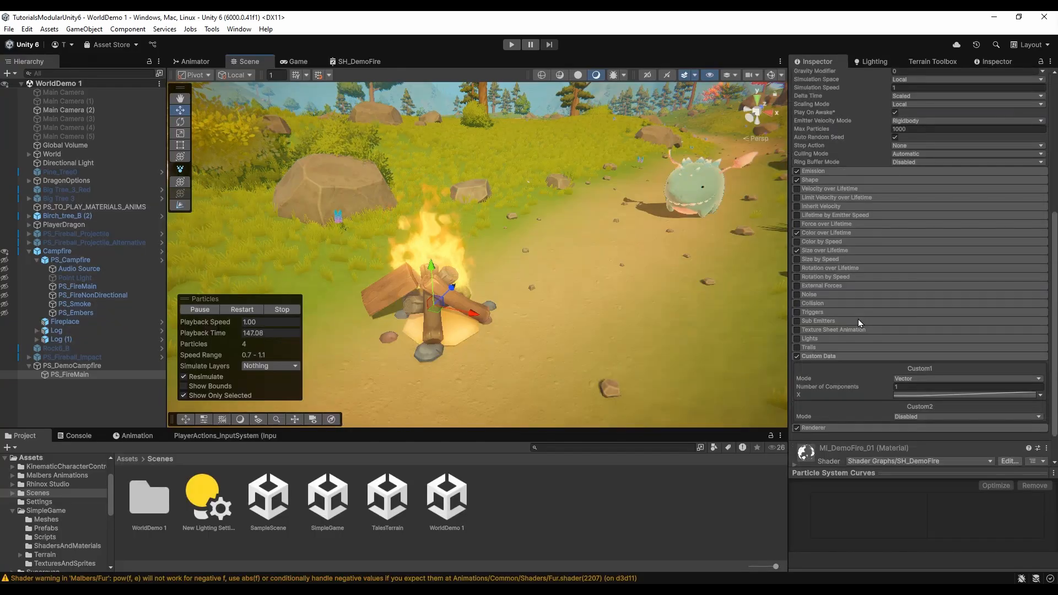
Replace the Custom1.x vertex stream in PS_FireMain's Renderer module with Custom1.xy
click(858, 319)
scroll(840, 345, down, 6)
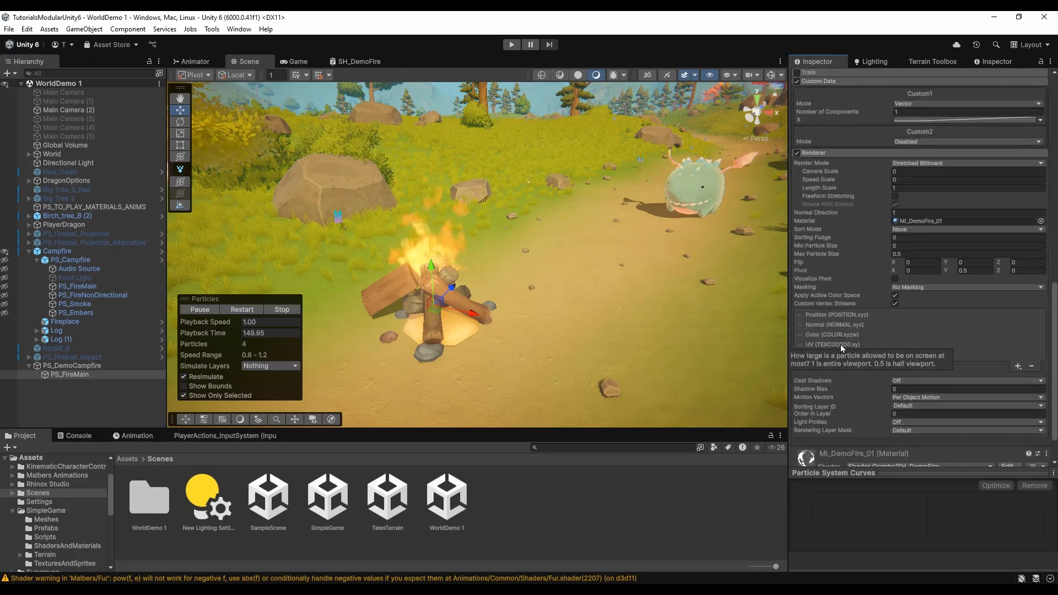
click(831, 354)
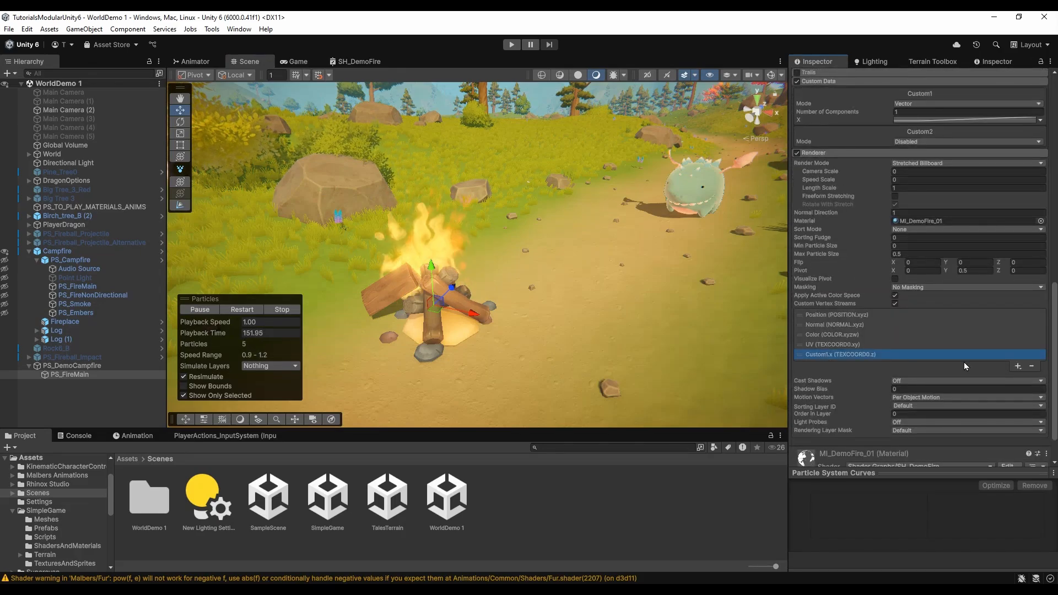
click(1032, 366)
click(1017, 356)
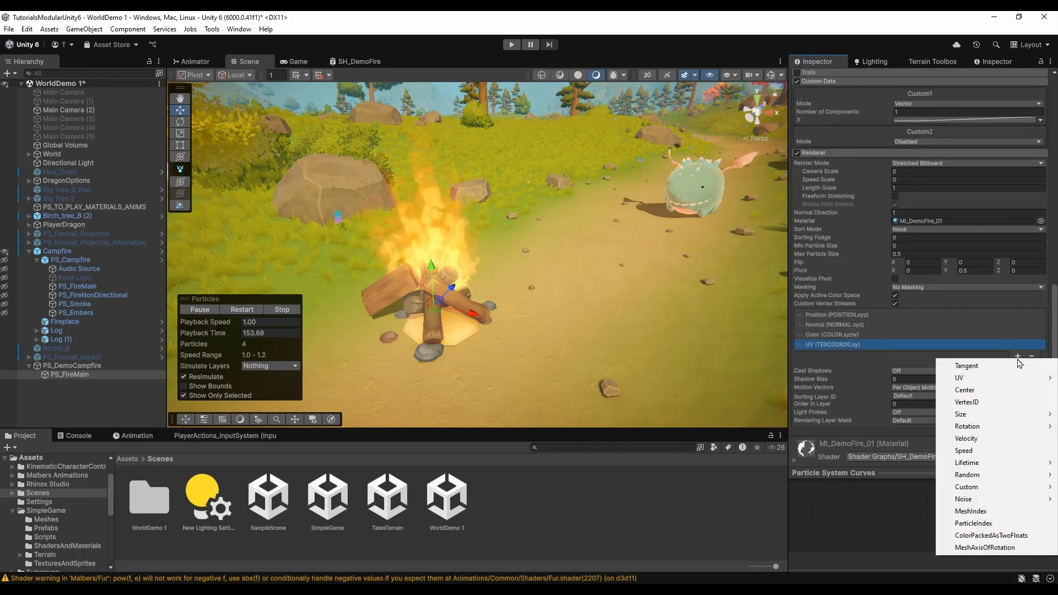
mouse_move(990, 494)
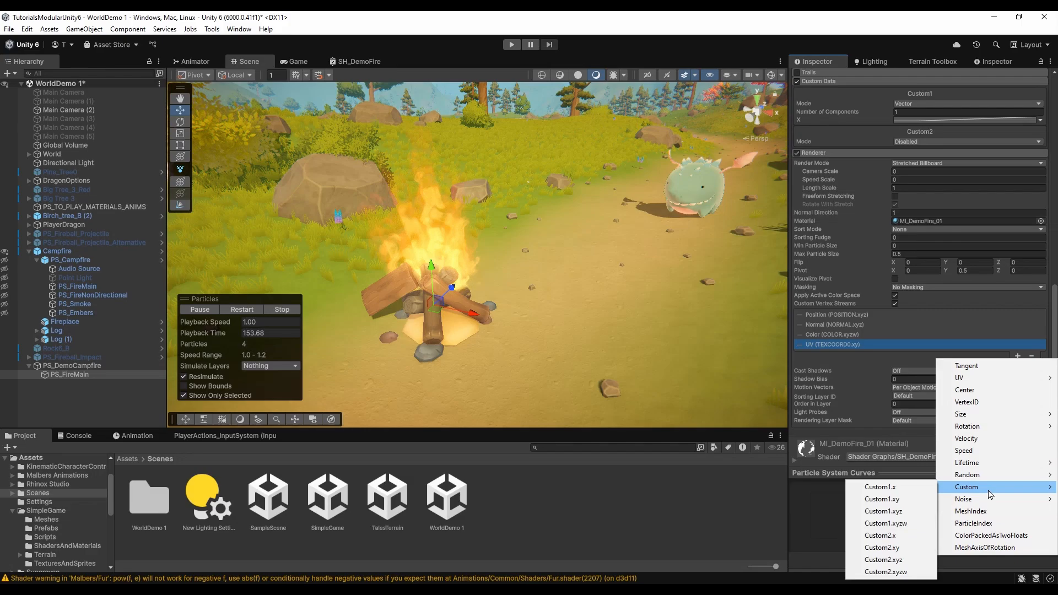
click(906, 500)
Set Custom1's Number of Components to 2 and name the components Dissolve and DistortionSpeedMultiplier
scroll(868, 300, up, 5)
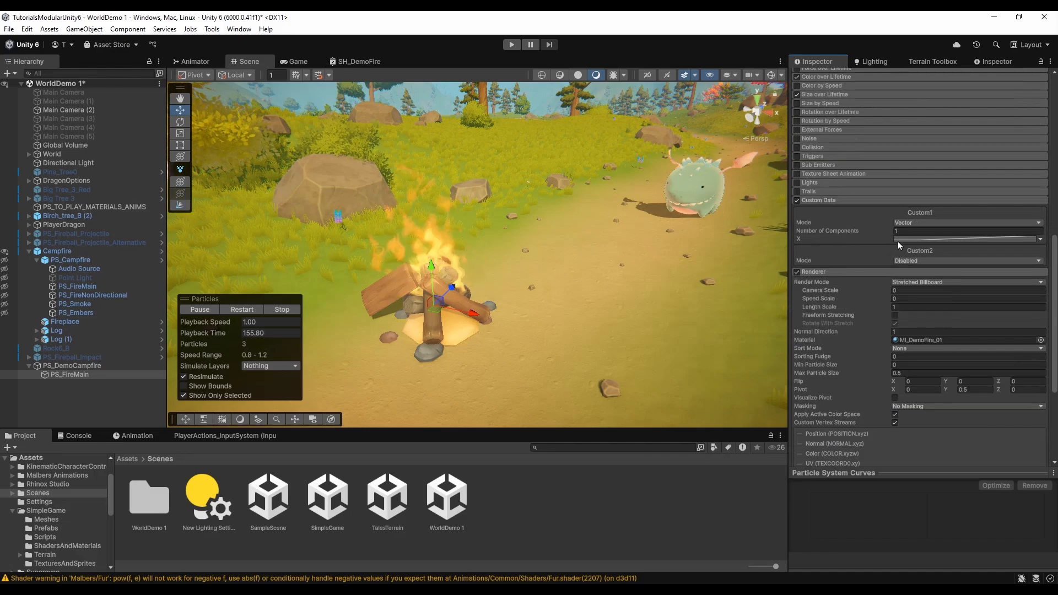
text(2)
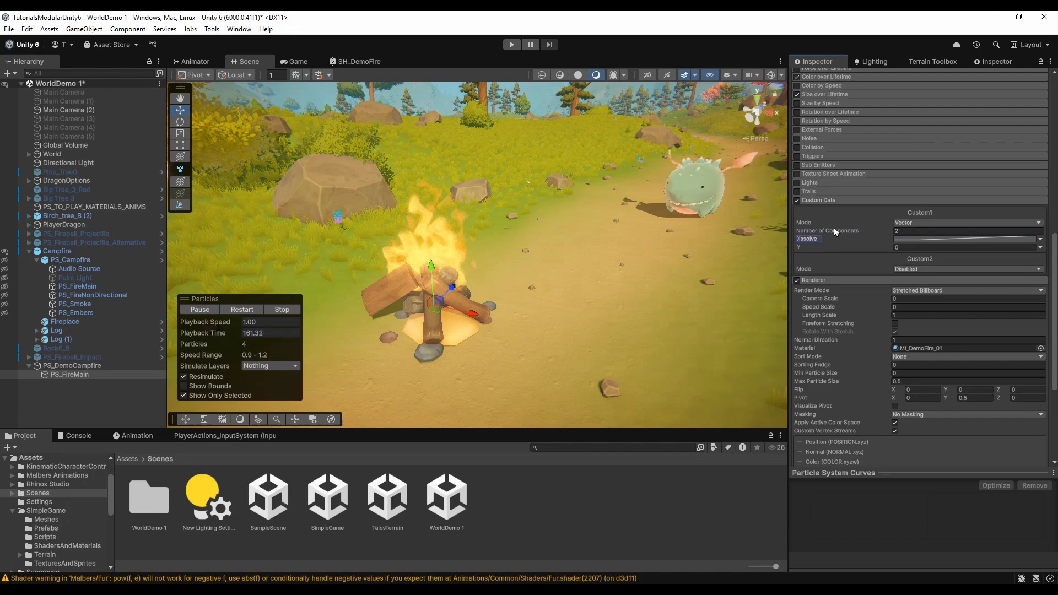
click(817, 248)
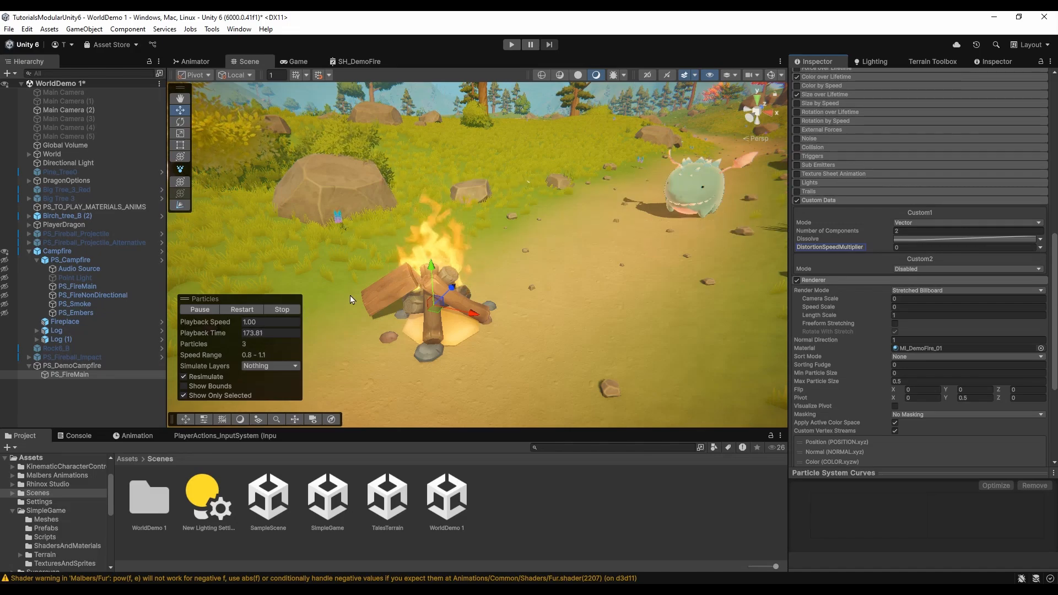
Expand the Emission module, restart the fire particle preview, and pause it shortly after it begins
scroll(882, 209, up, 5)
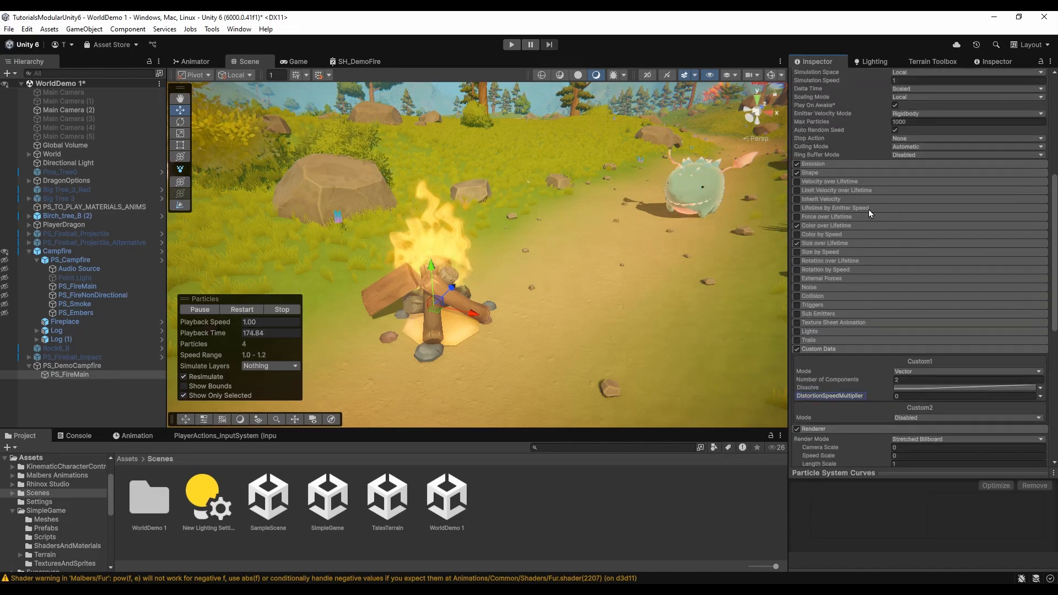
click(832, 164)
click(243, 309)
click(204, 310)
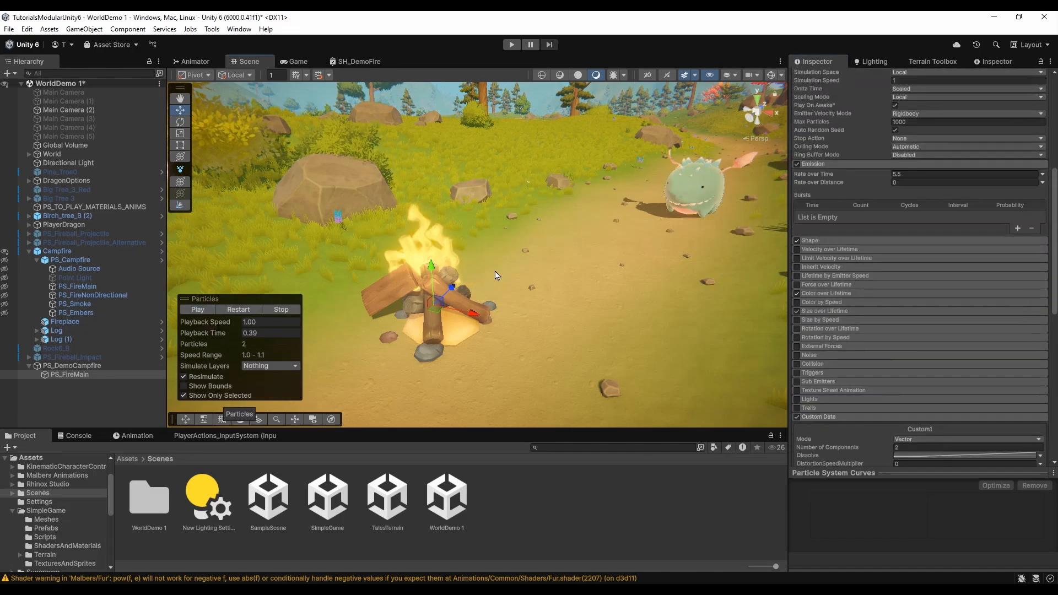
Set DistortionSpeedMultiplier to a constant 1 and examine the distortion speed settings of MI_DemoFire_01
scroll(837, 269, down, 5)
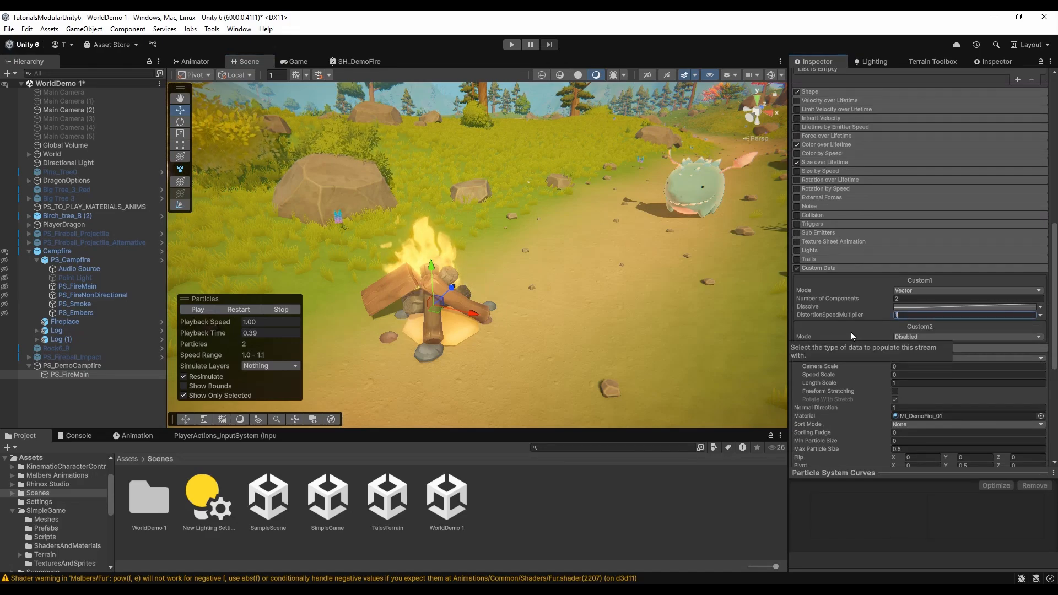
scroll(849, 354, down, 1)
scroll(845, 352, down, 5)
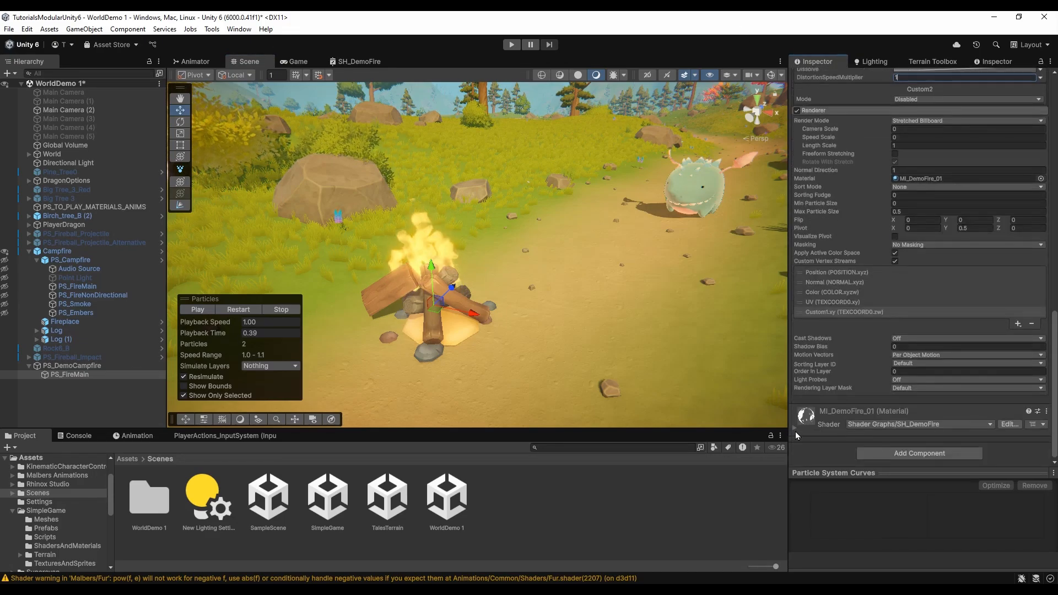
scroll(828, 407, down, 6)
scroll(868, 367, down, 3)
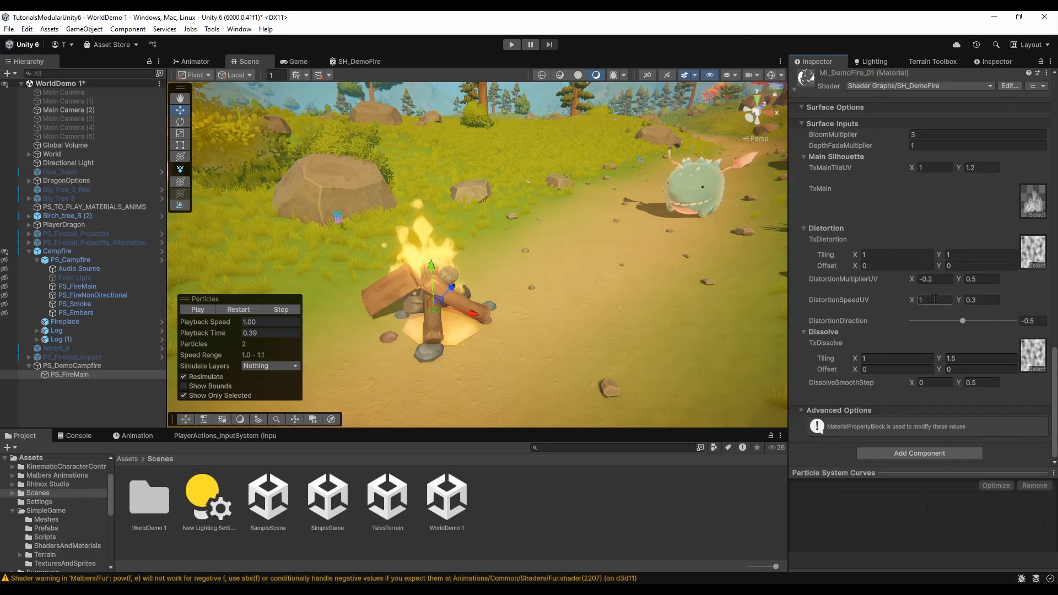
Switch DistortionSpeedMultiplier to a random value between two constants, 0.3 and 0.8
scroll(842, 269, up, 12)
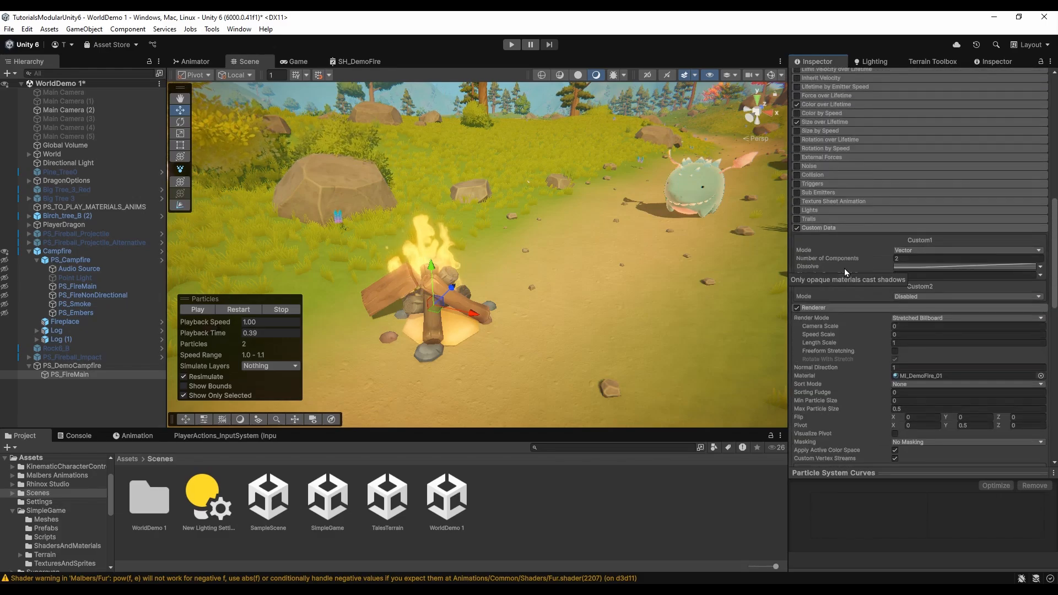
click(908, 275)
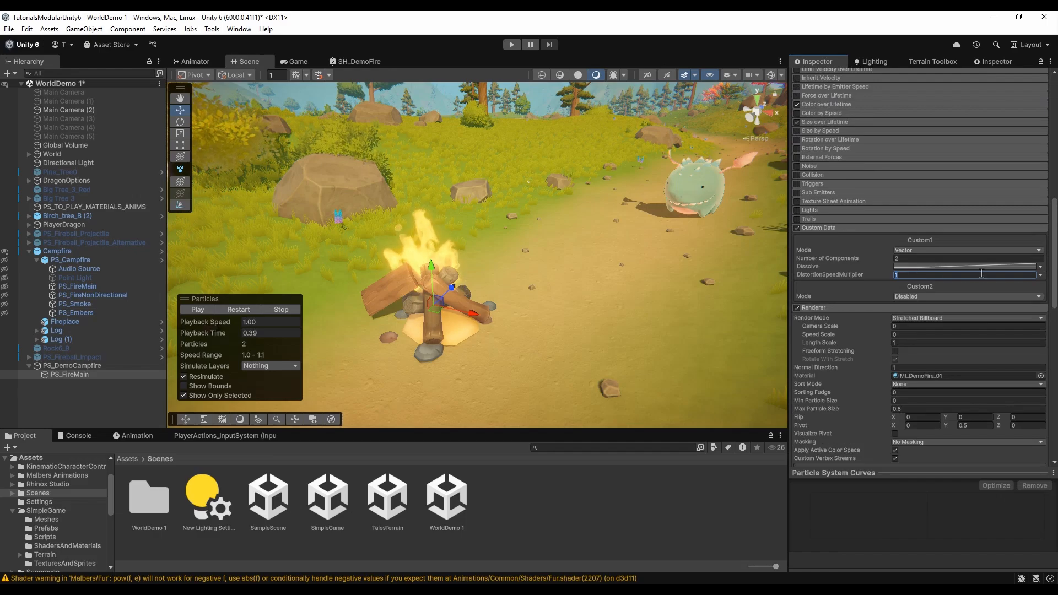
click(1040, 275)
click(946, 309)
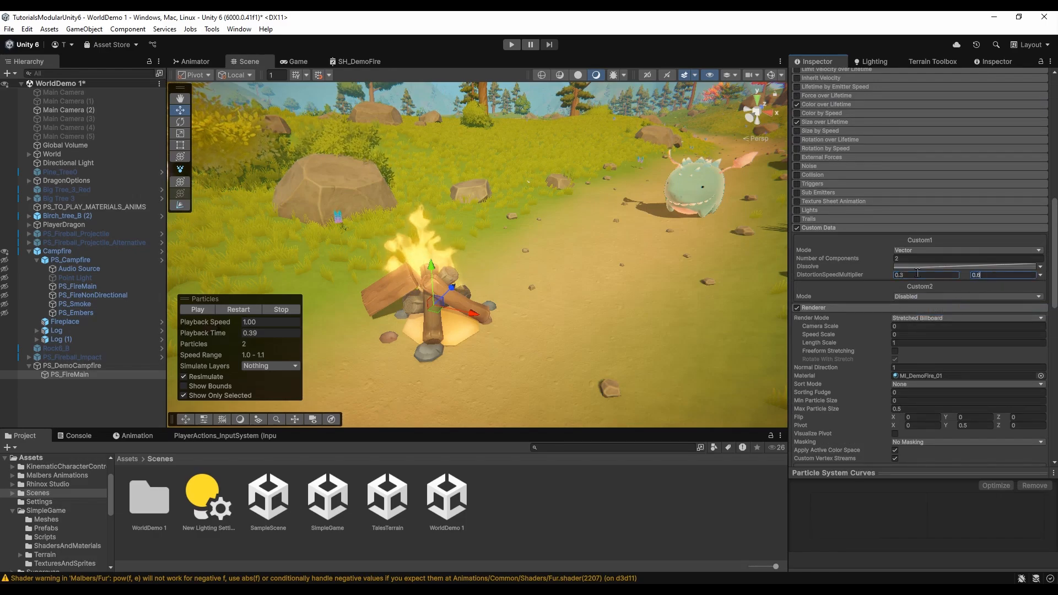
Restart and pause the fire particle preview several times to compare the random distortion speeds
click(241, 310)
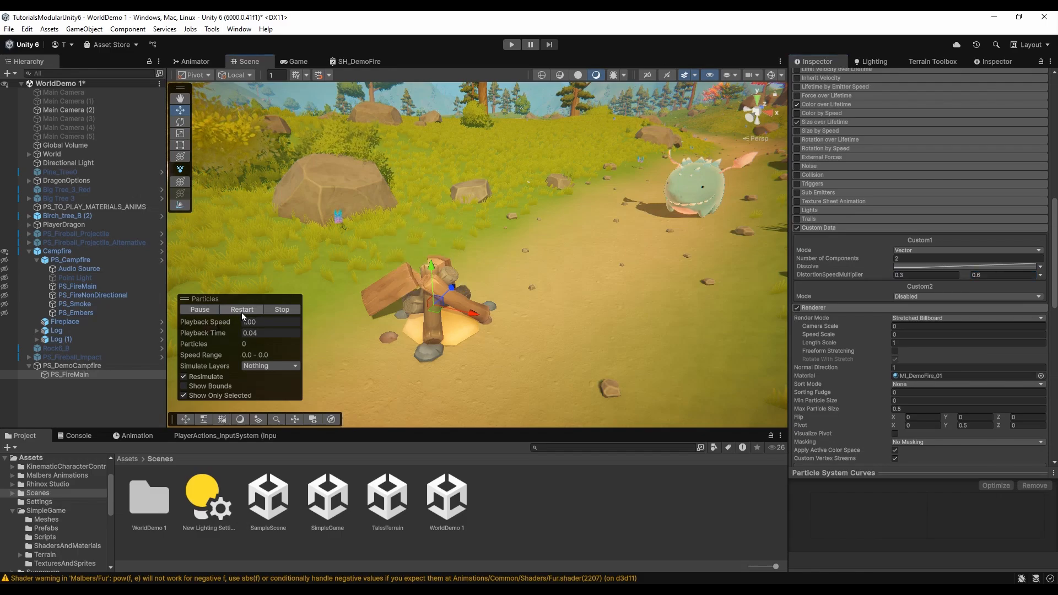
click(199, 309)
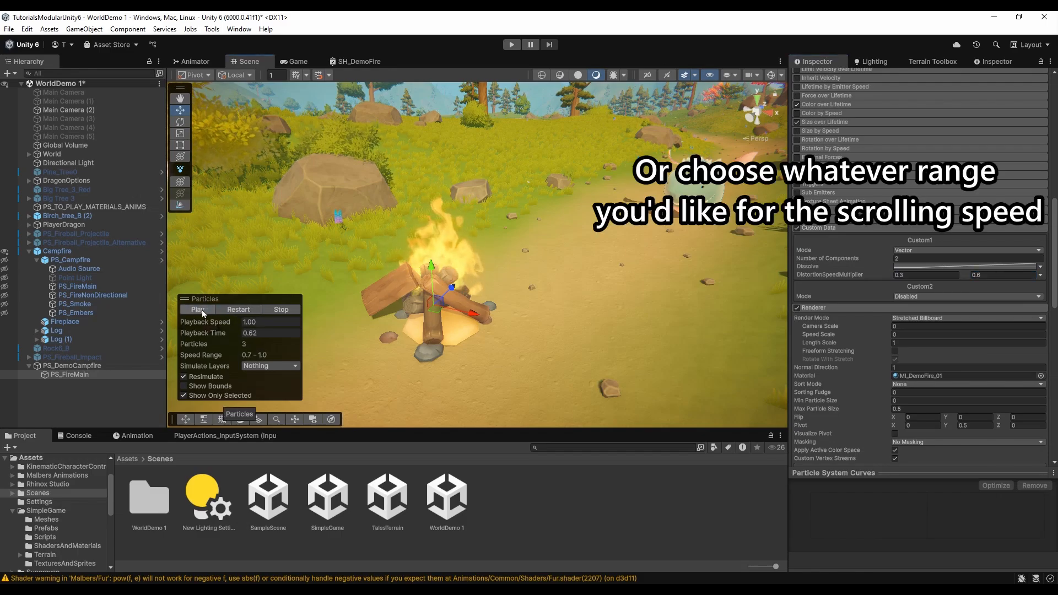
click(224, 311)
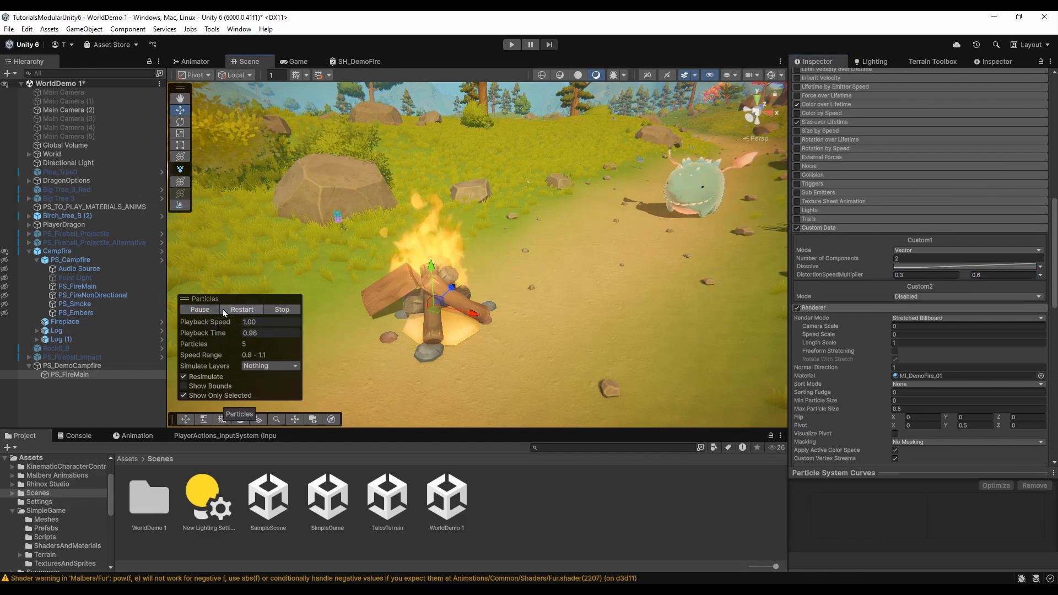
click(222, 309)
click(202, 310)
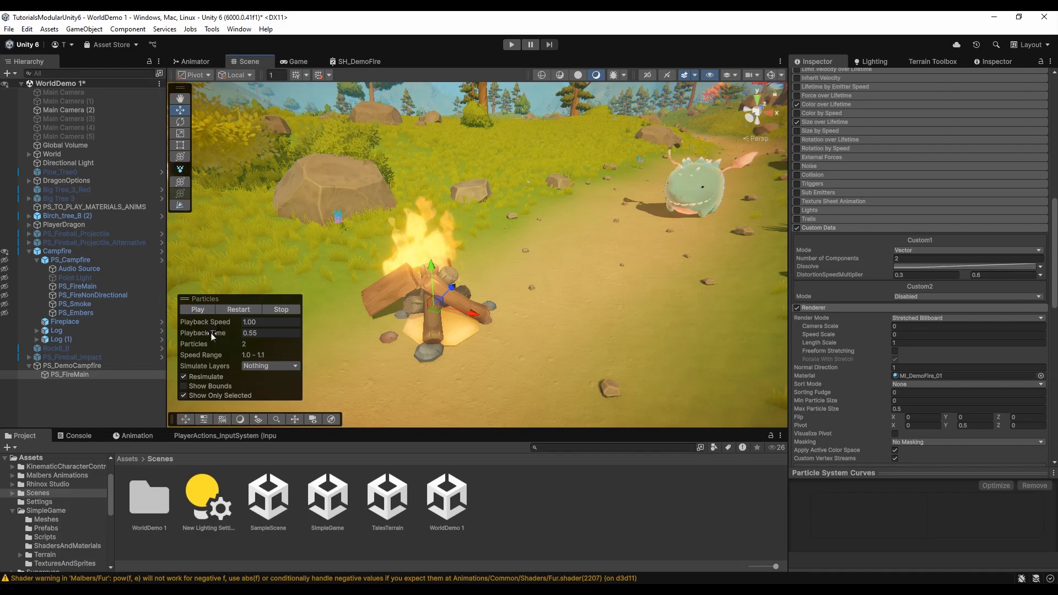
Set the emission Rate over Time to 1 and repeatedly replay and pause the preview to inspect single flame particles
scroll(849, 215, up, 5)
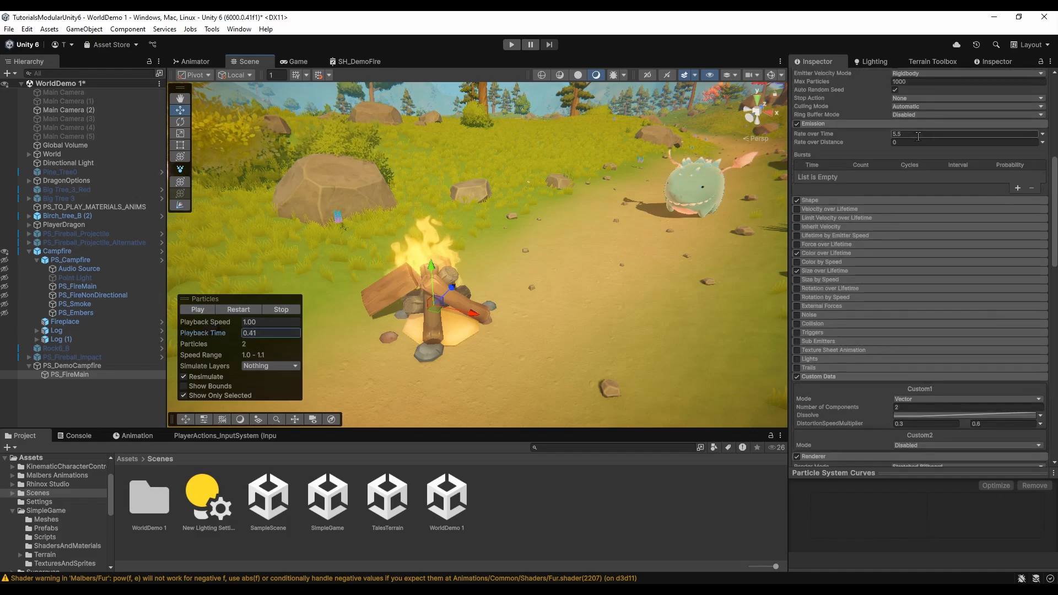
click(240, 311)
click(201, 310)
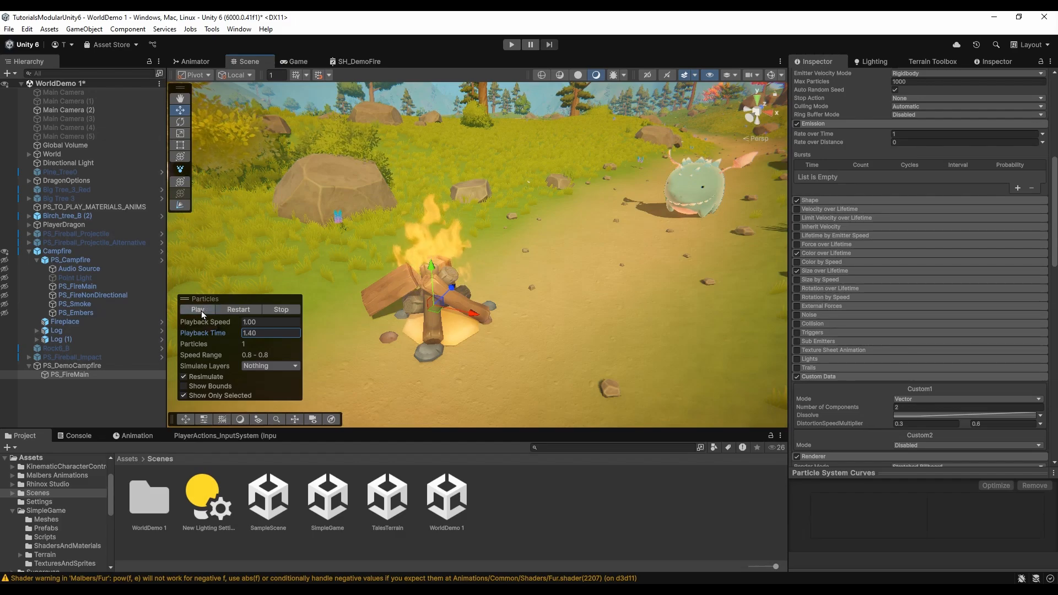
click(201, 310)
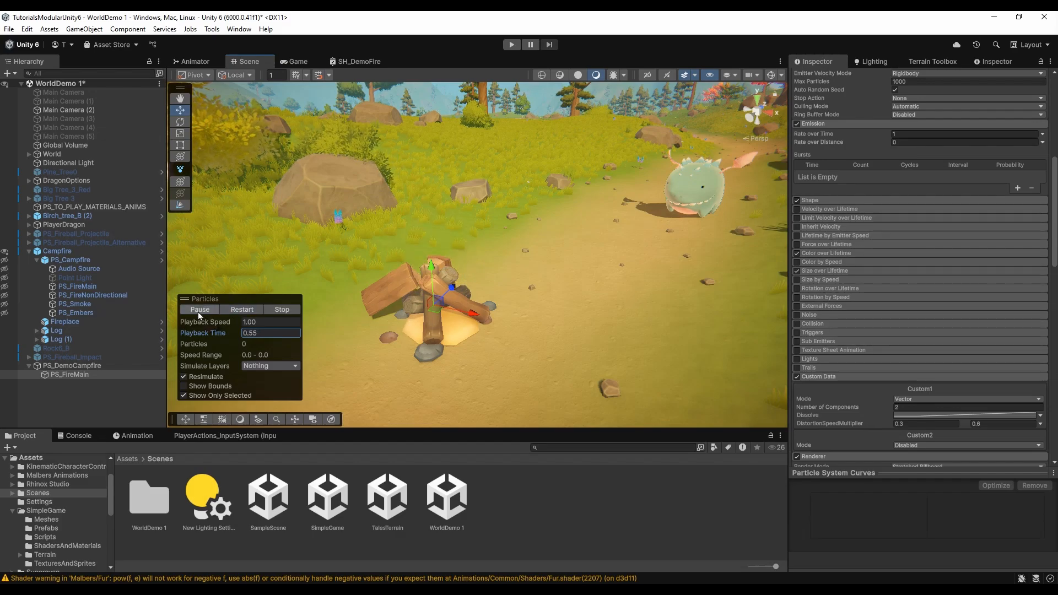
click(198, 312)
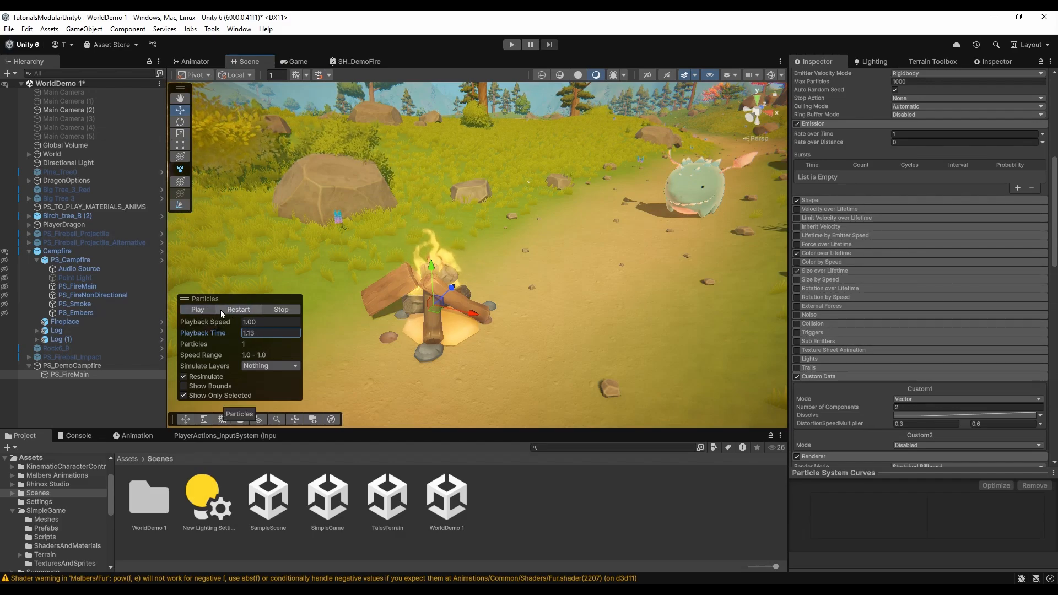
click(224, 310)
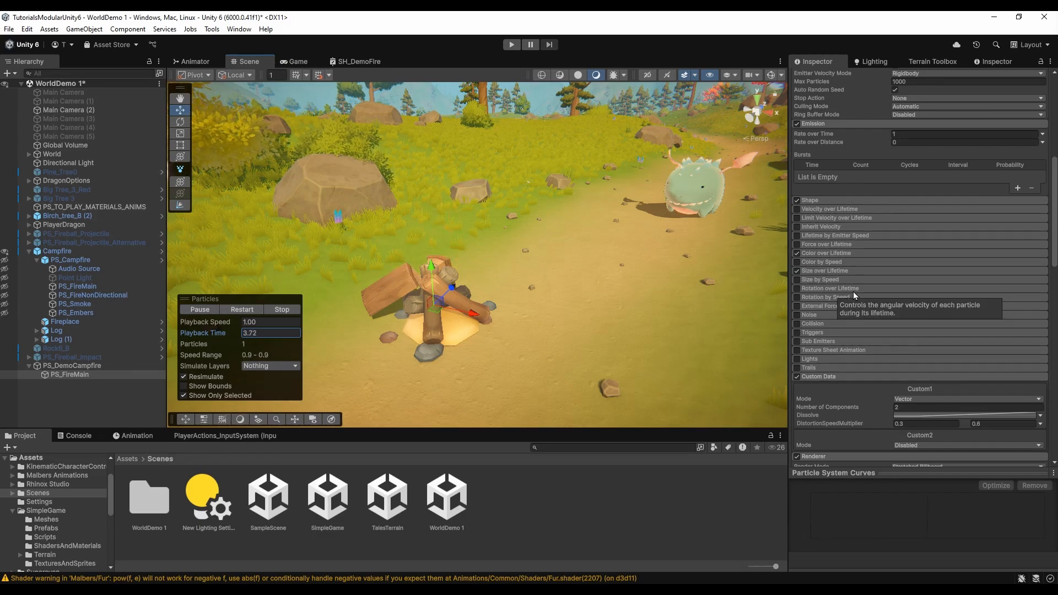
Set the upper constant of DistortionSpeedMultiplier to 2 and save the scene
scroll(853, 292, down, 10)
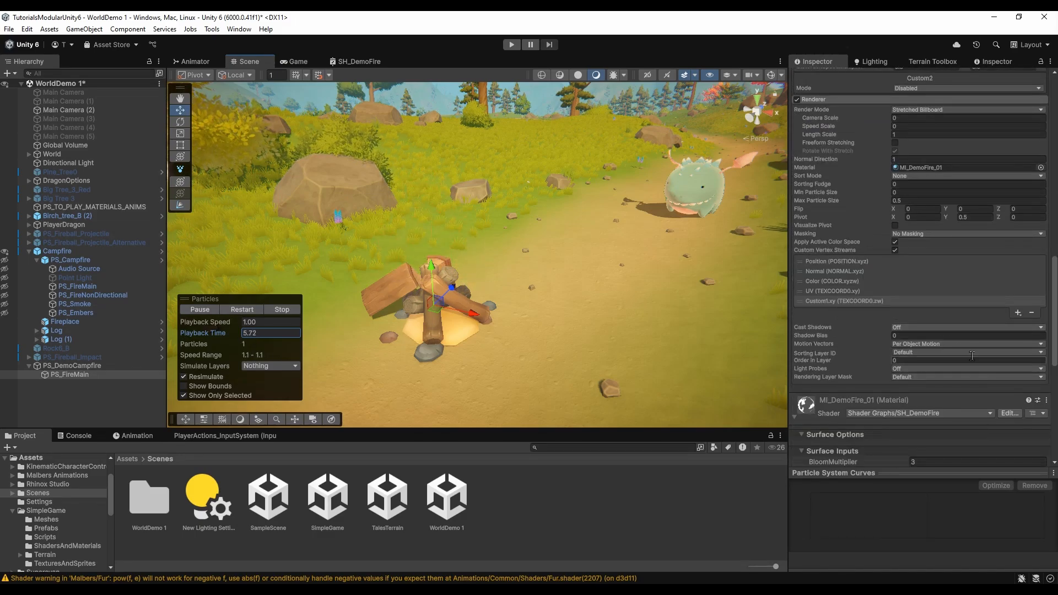
scroll(936, 370, down, 6)
scroll(877, 355, up, 5)
scroll(877, 355, up, 8)
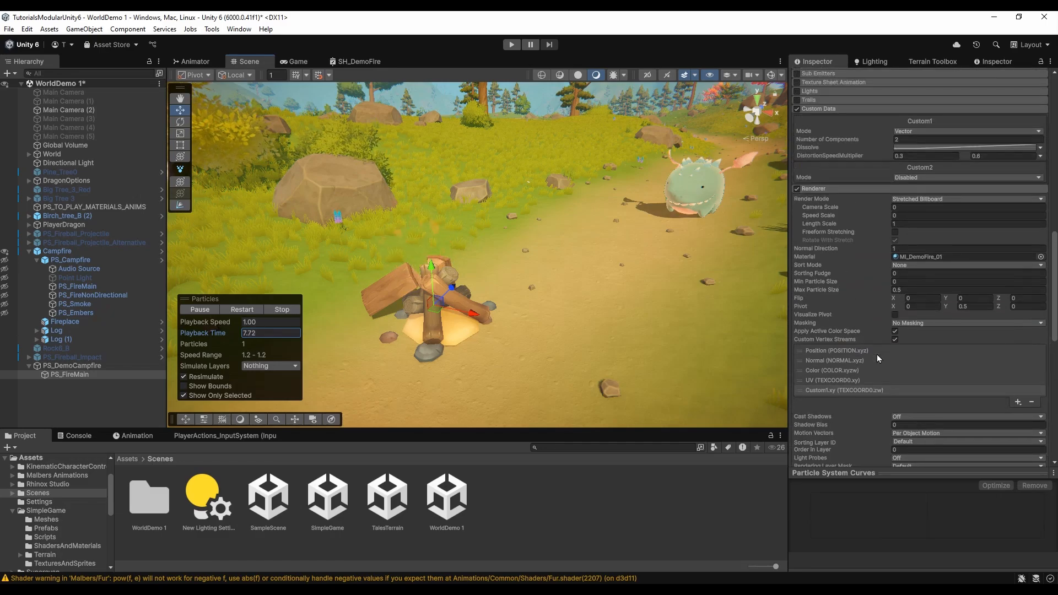
click(976, 364)
text(2)
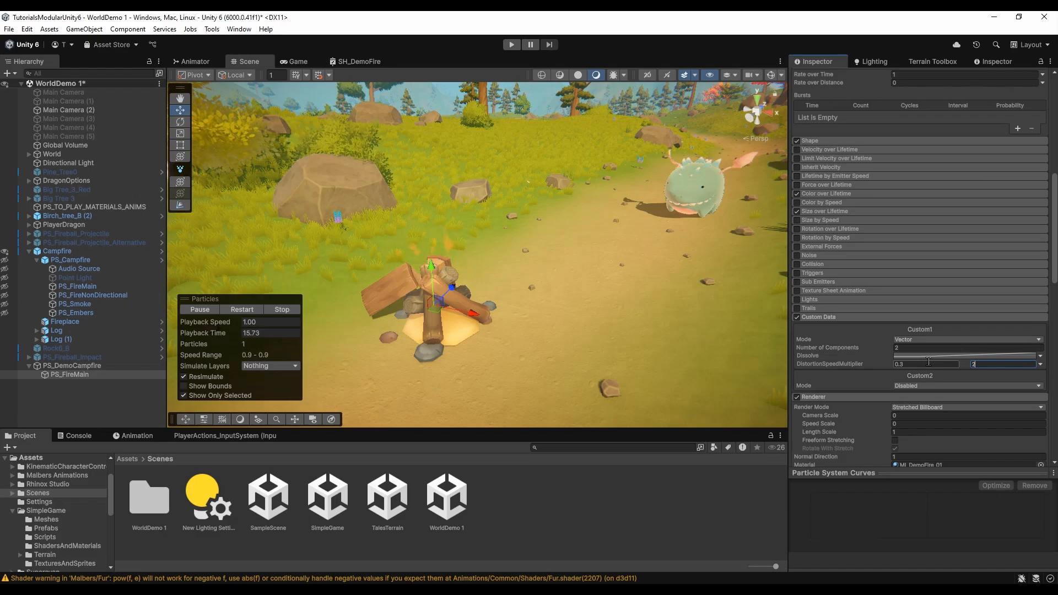
key(ctrl+s)
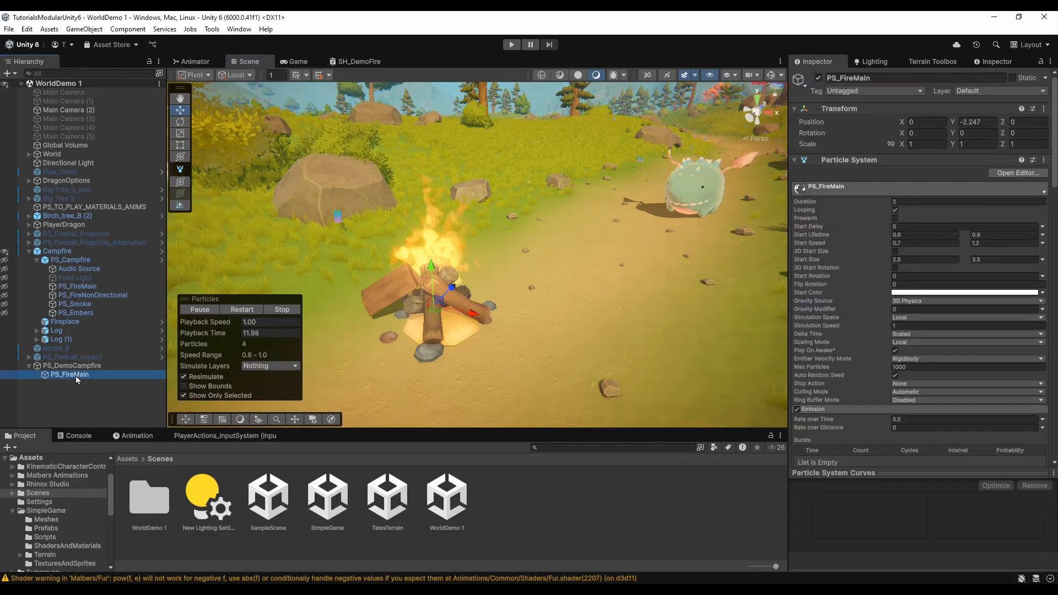
Open the SH_DemoFire shader graph, maximize it, and examine its node network
click(361, 64)
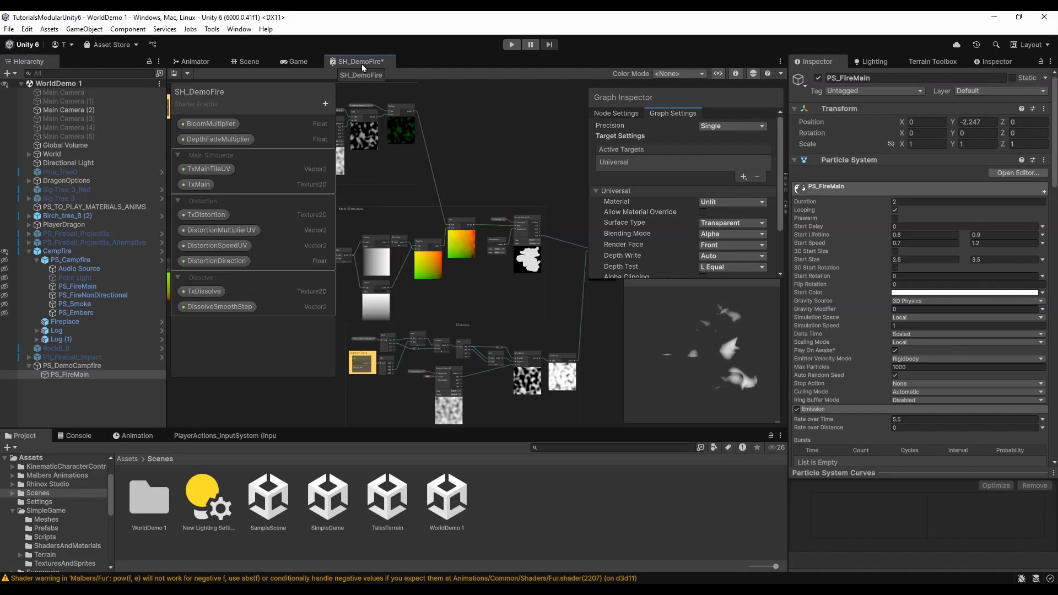
double_click(361, 63)
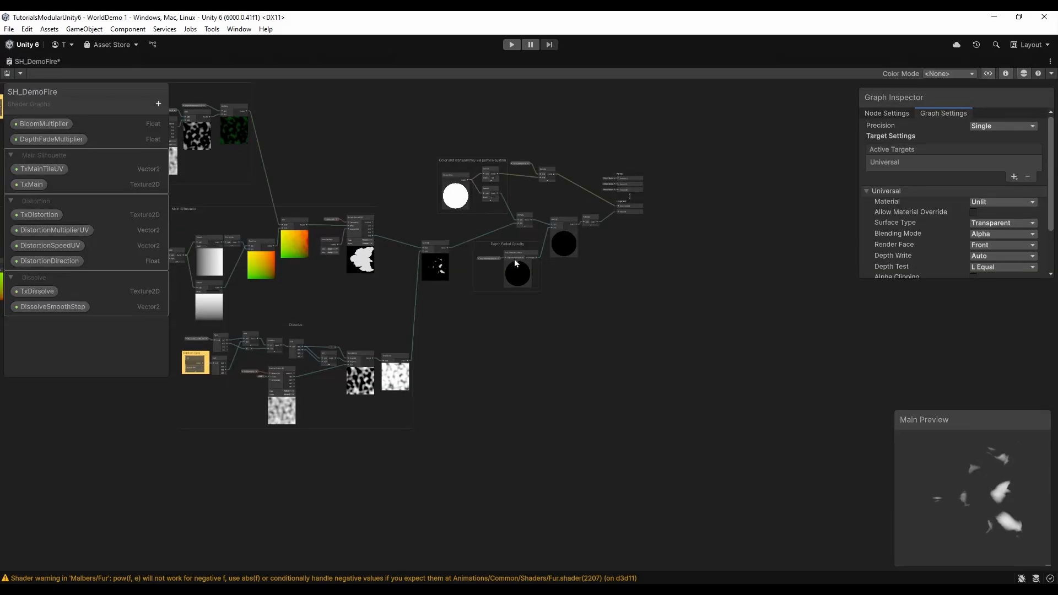
scroll(424, 233, up, 6)
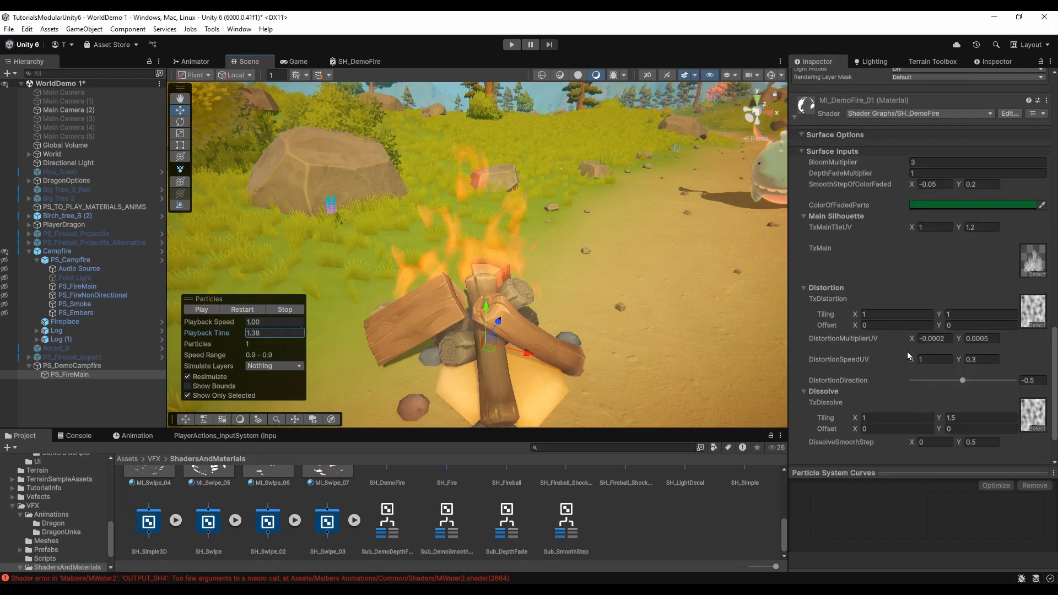
Change the ColorOfFadedParts color of MI_DemoFire_01 to a brighter green, 11D251
click(937, 204)
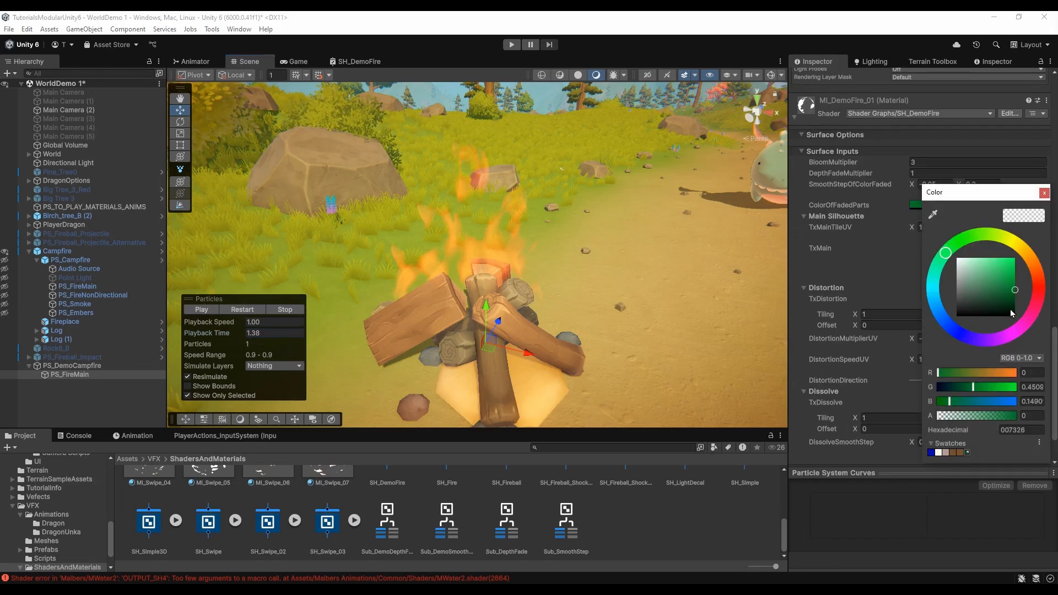
click(1012, 270)
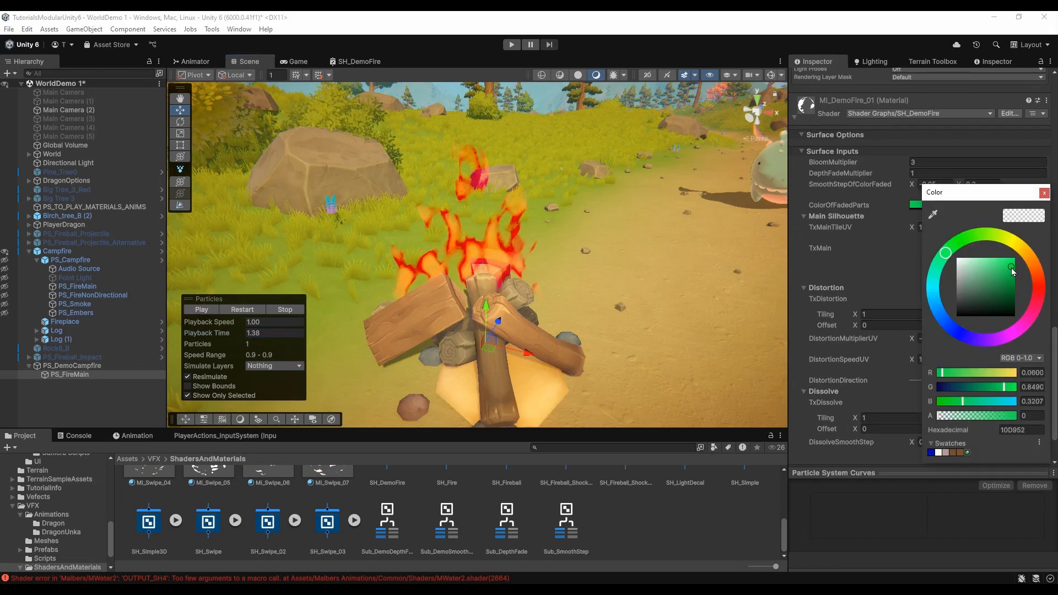
click(1010, 306)
click(1011, 268)
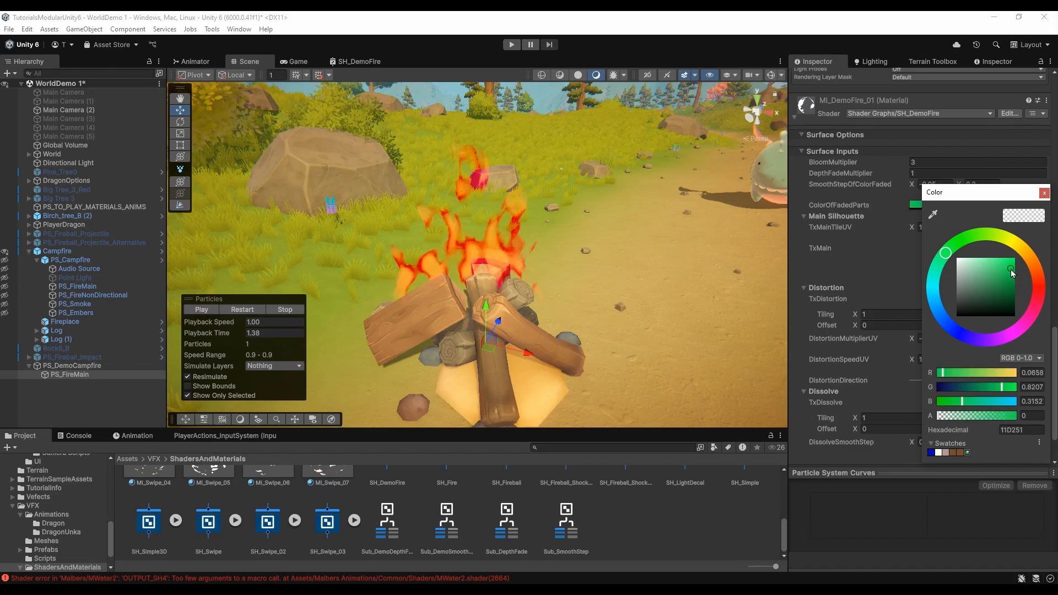
click(1044, 193)
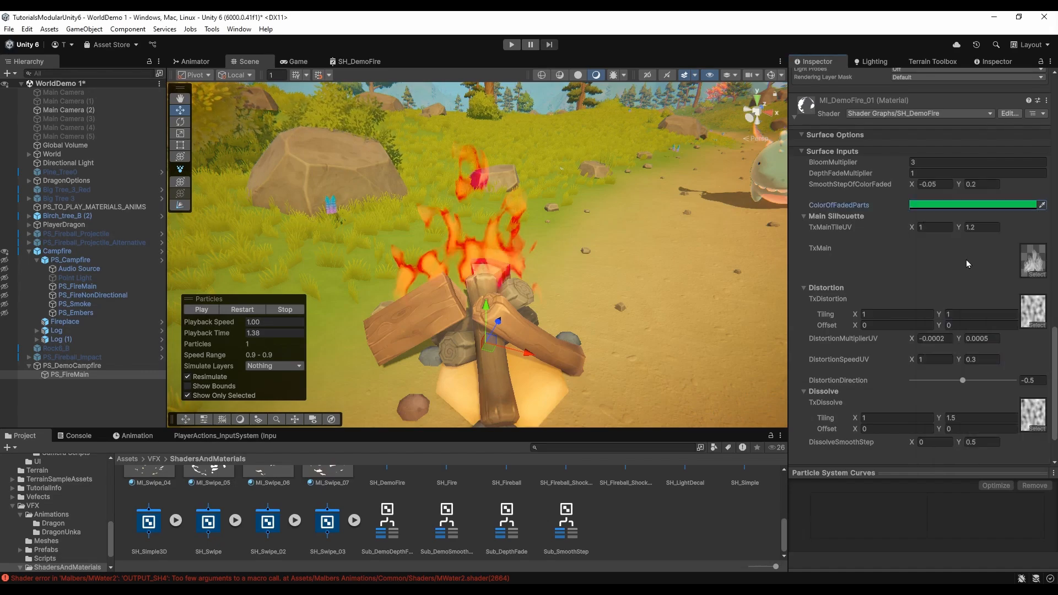
Locate the SH_DemoFire shader graph asset in its project folder
scroll(897, 226, up, 7)
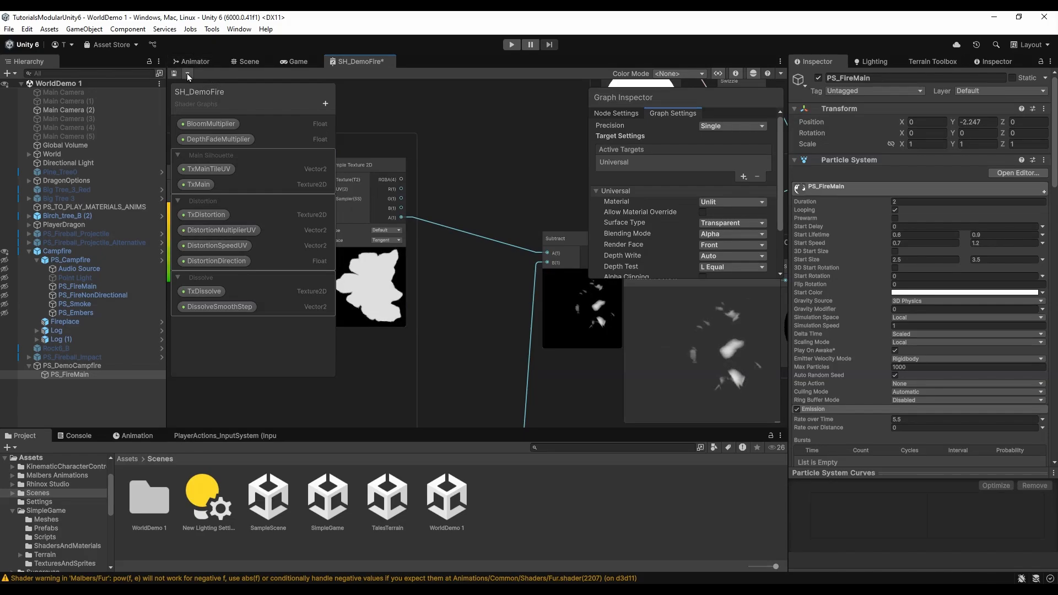
click(188, 73)
click(221, 89)
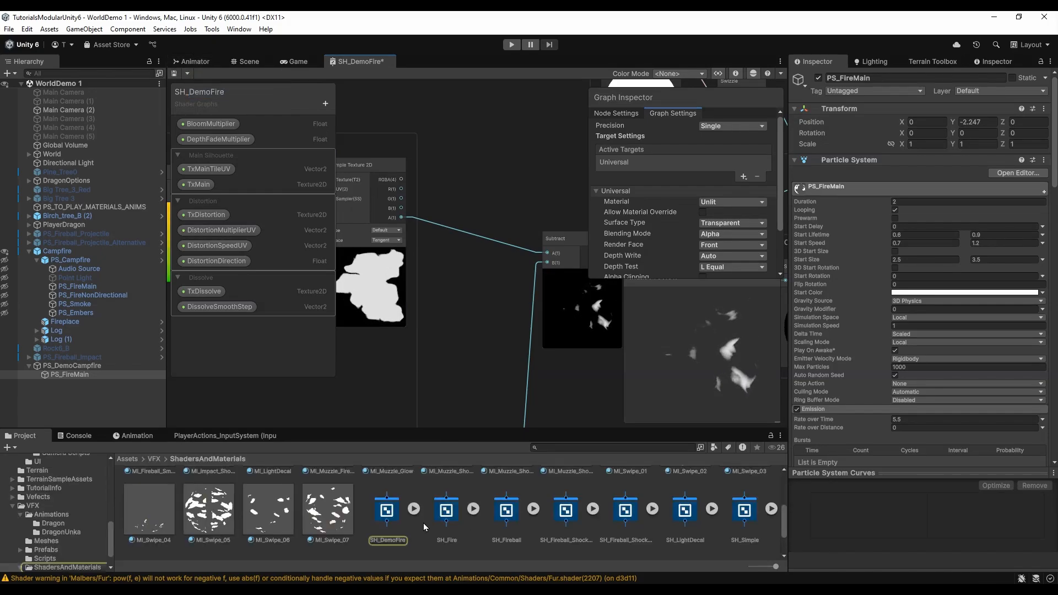
Create a Sub Graph in the ShadersAndMaterials folder and name it Sub_DemoSmoothStep
scroll(423, 524, down, 2)
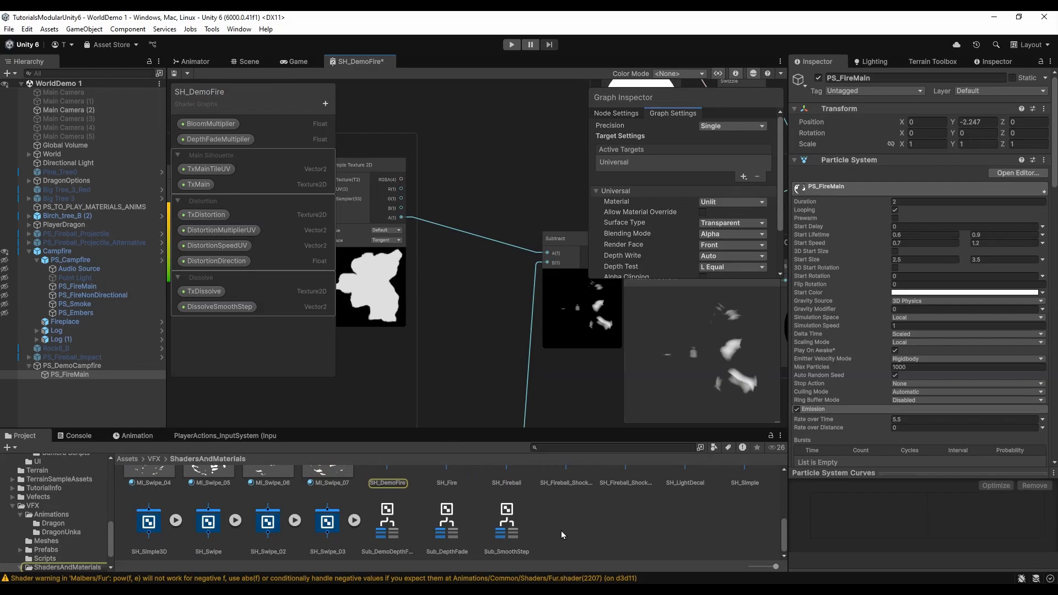
right_click(590, 534)
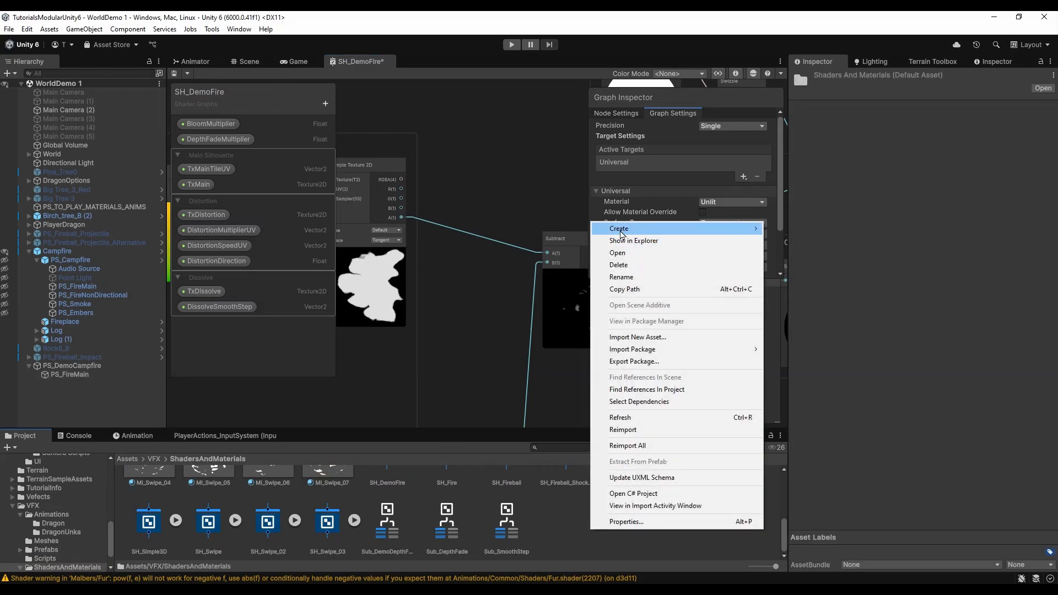
mouse_move(623, 234)
mouse_move(843, 380)
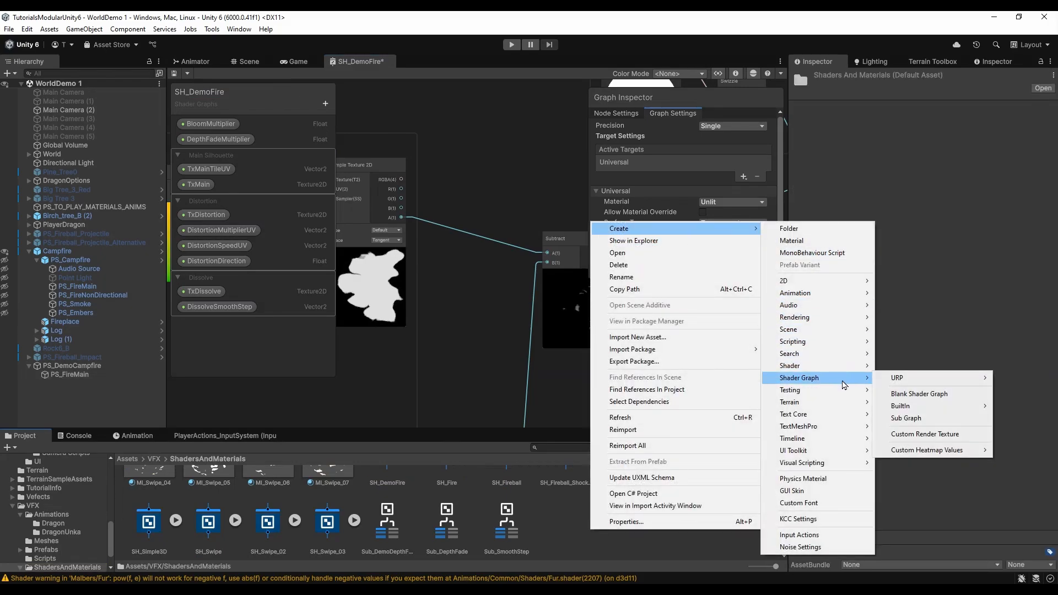
click(907, 418)
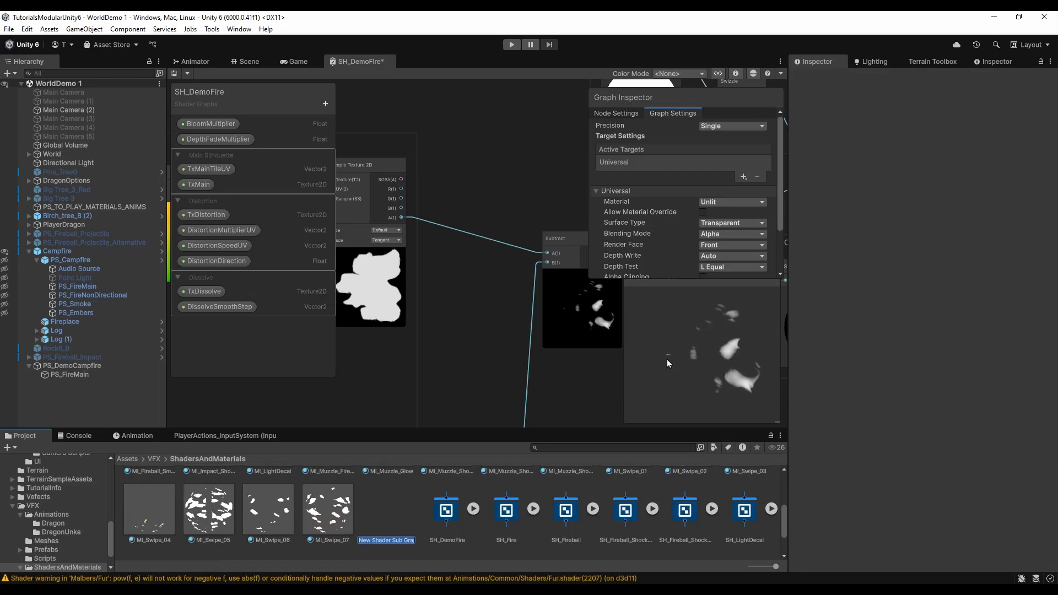
text(Sub_DSmoothStep)
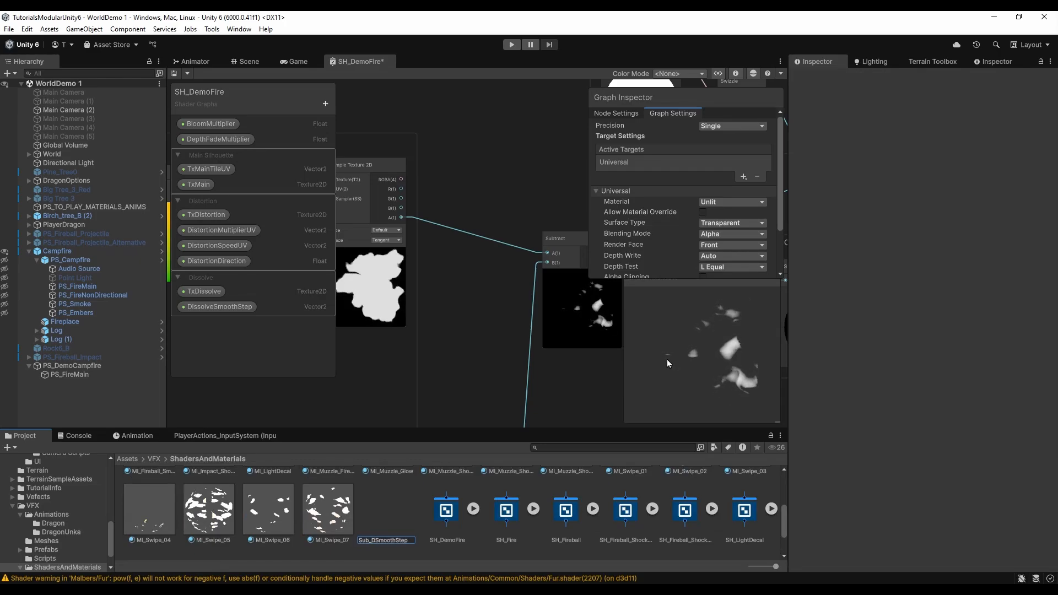
key(Return)
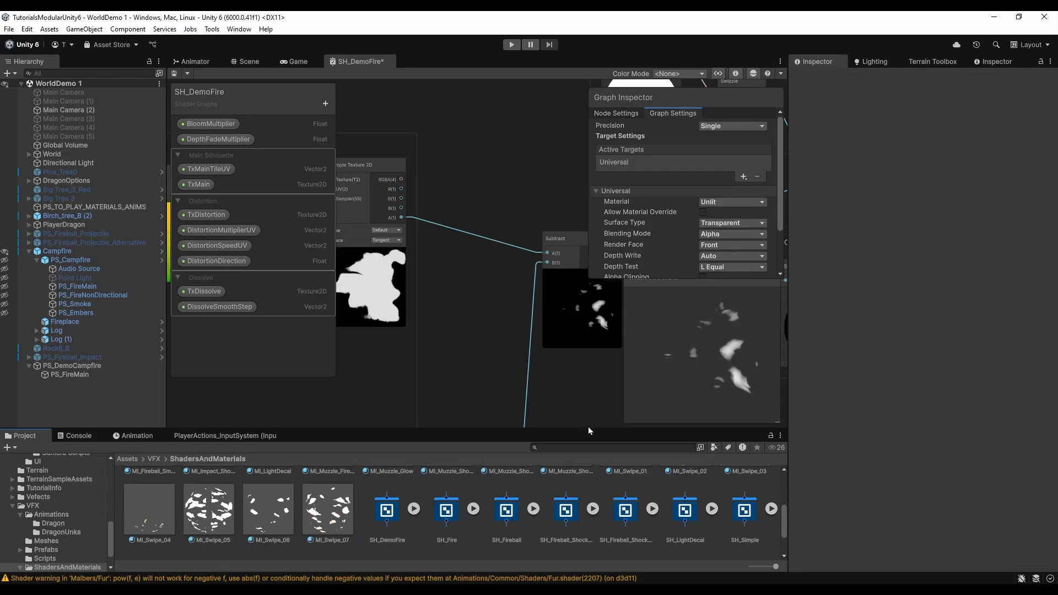
Open the Sub_DemoSmoothStep sub graph and add a Float property named InputFloat
scroll(485, 533, down, 2)
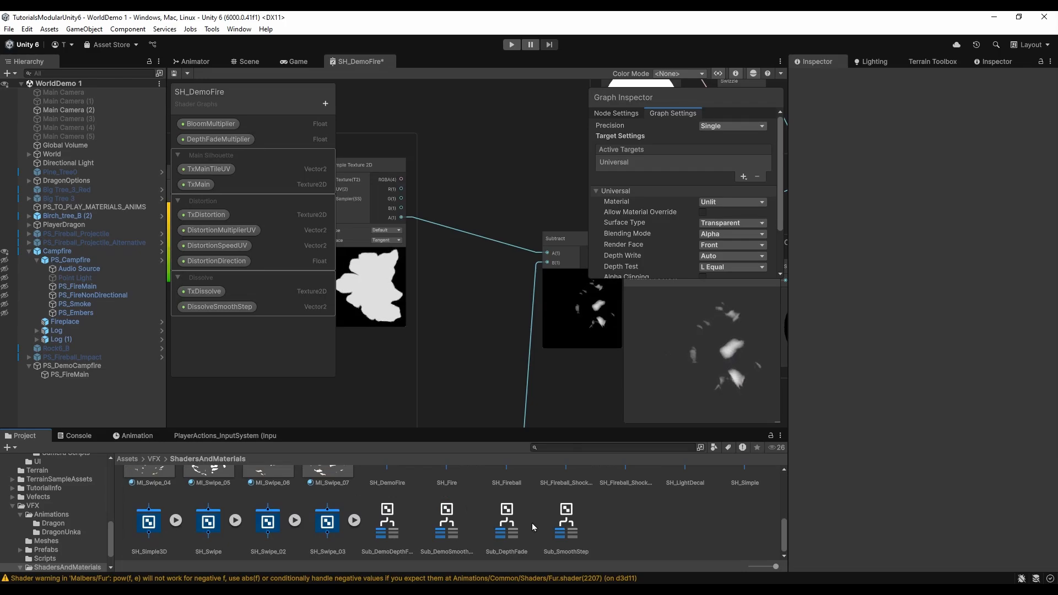
double_click(445, 523)
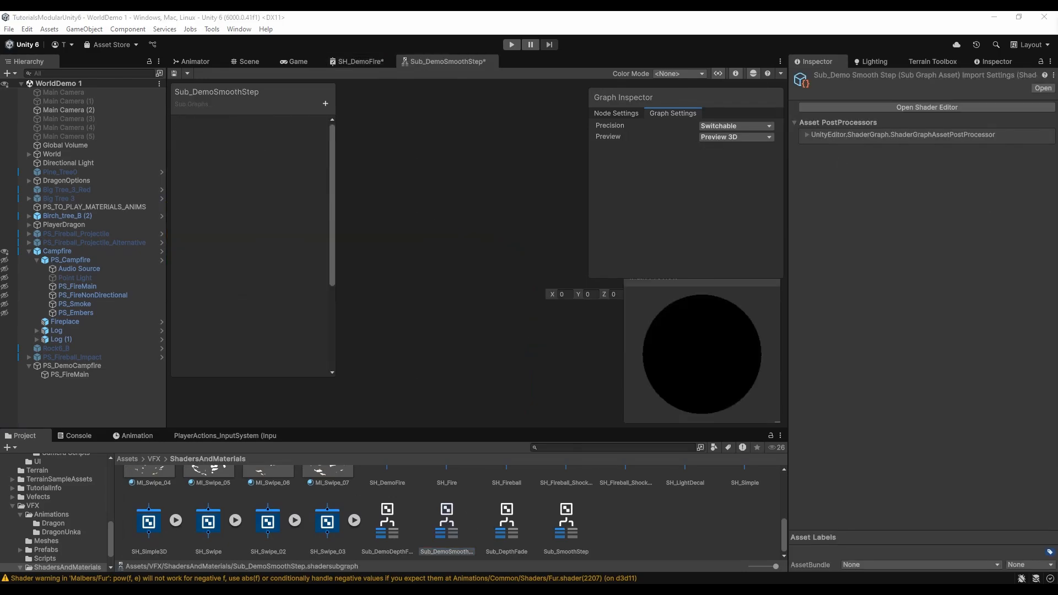
click(324, 104)
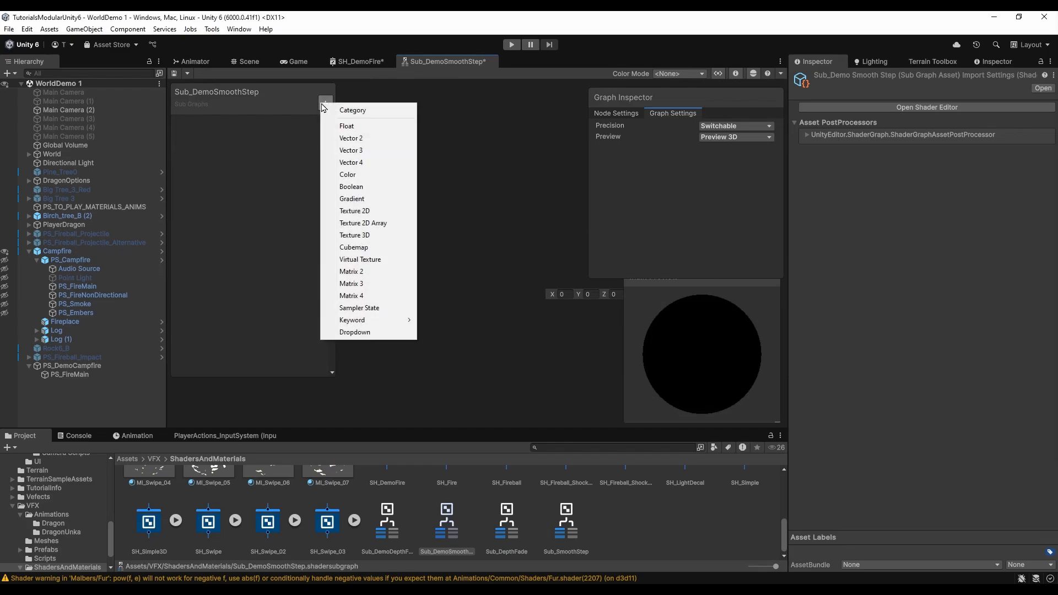
click(347, 126)
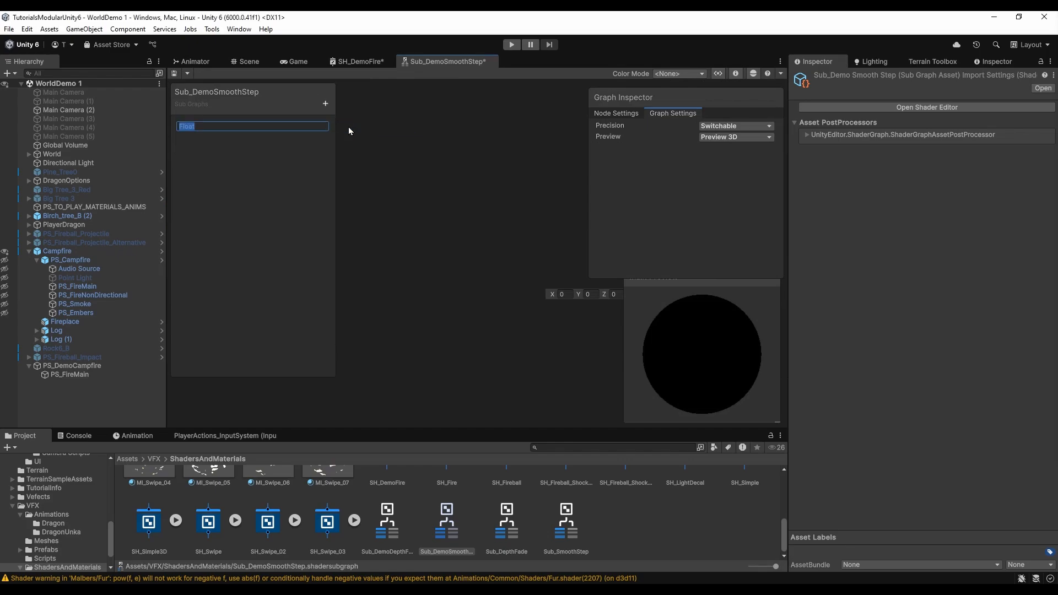
text(InputFloat)
key(Return)
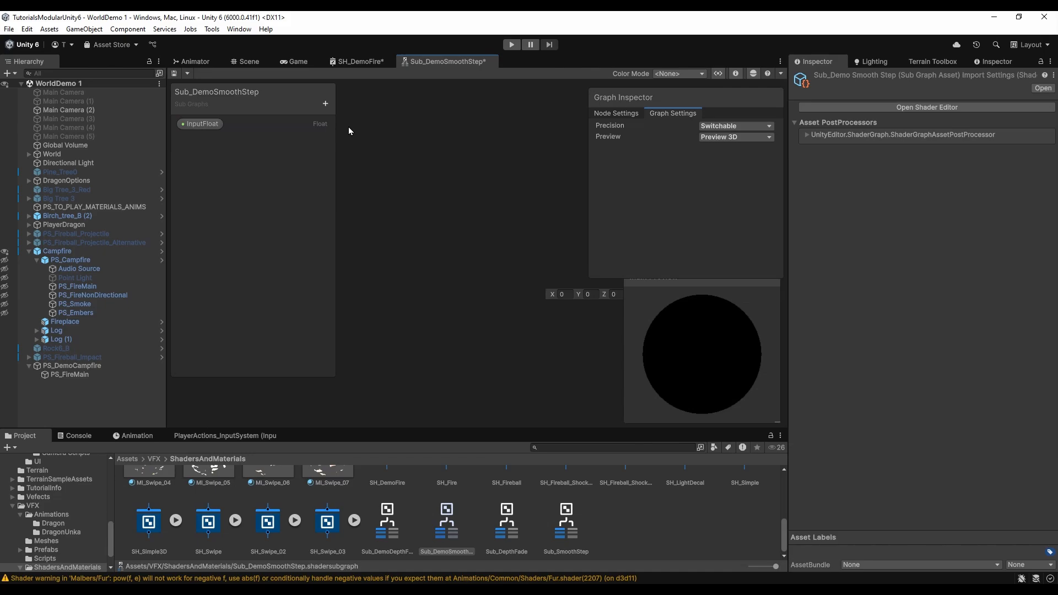
Add a Vector 2 property named SmoothStep to the Sub_DemoSmoothStep sub graph
click(325, 105)
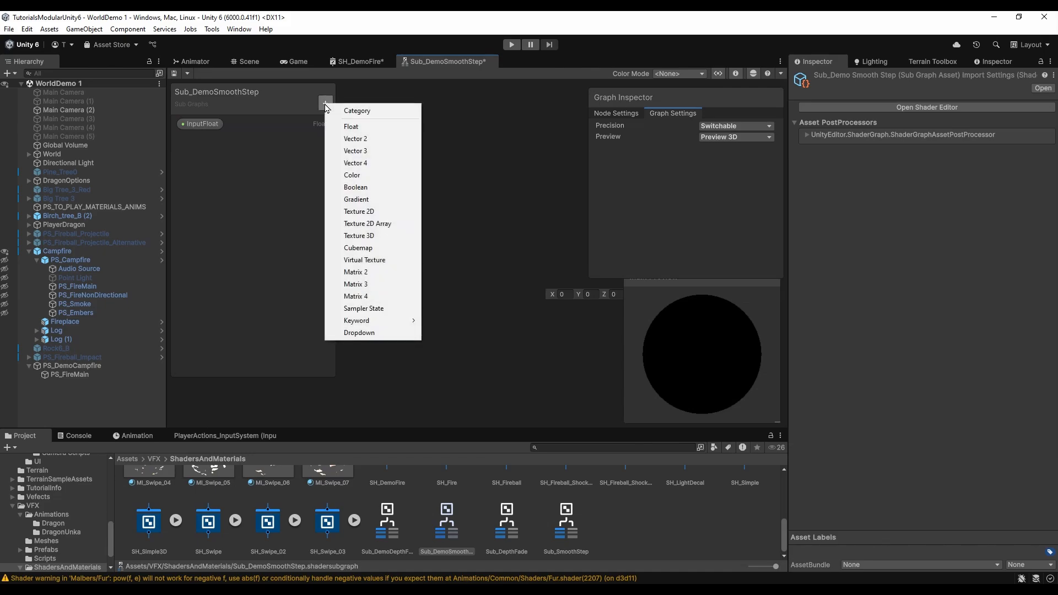
click(357, 138)
text(SmoothStep)
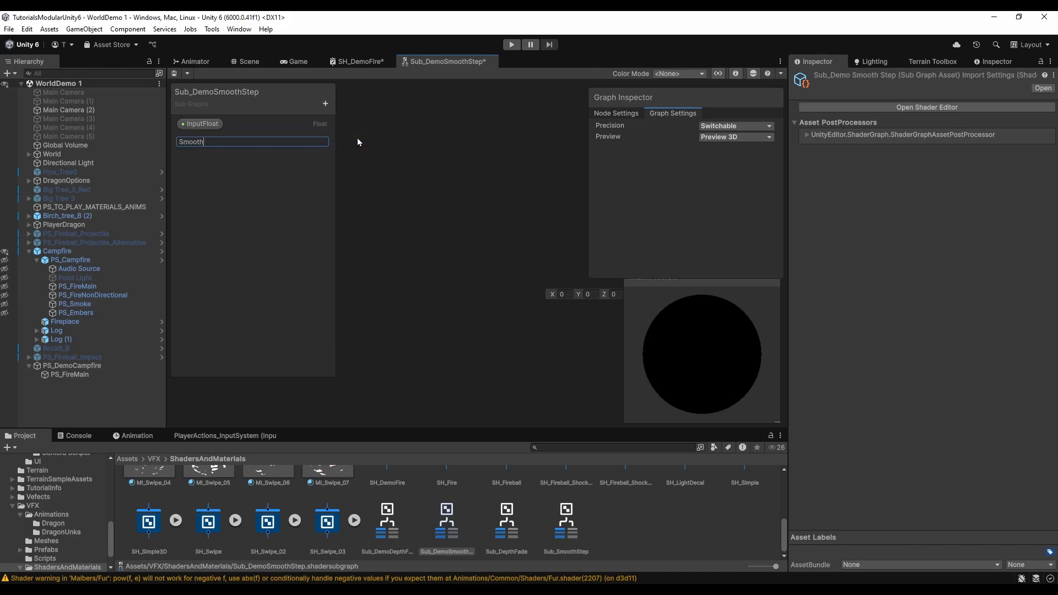
key(Return)
Rename the Output node's Out_Vector4 input to Out_Float and change its type to Float
key(shift+space)
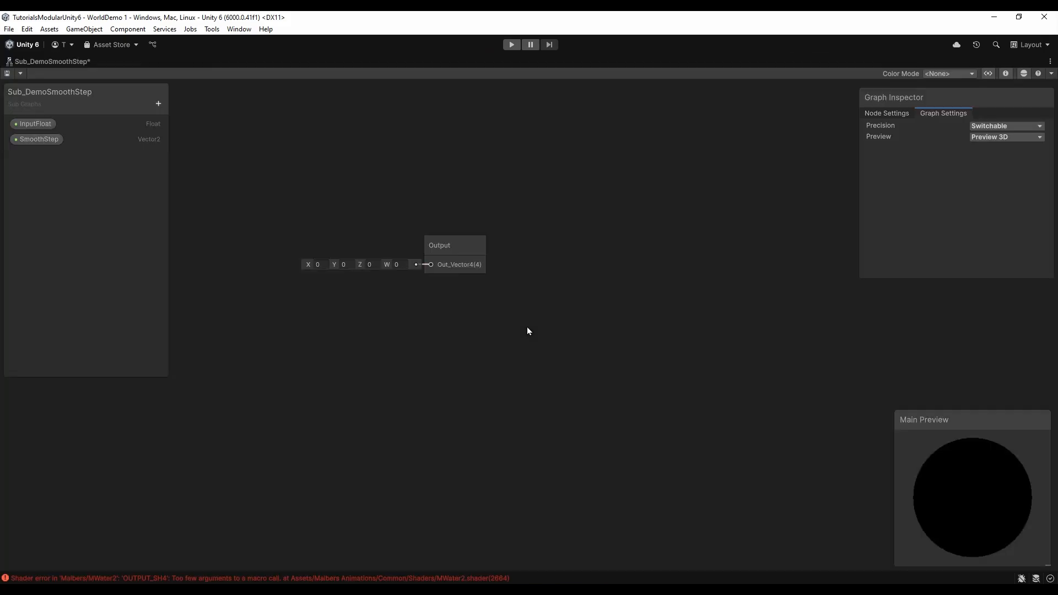
middle_drag(333, 194, 445, 194)
click(566, 265)
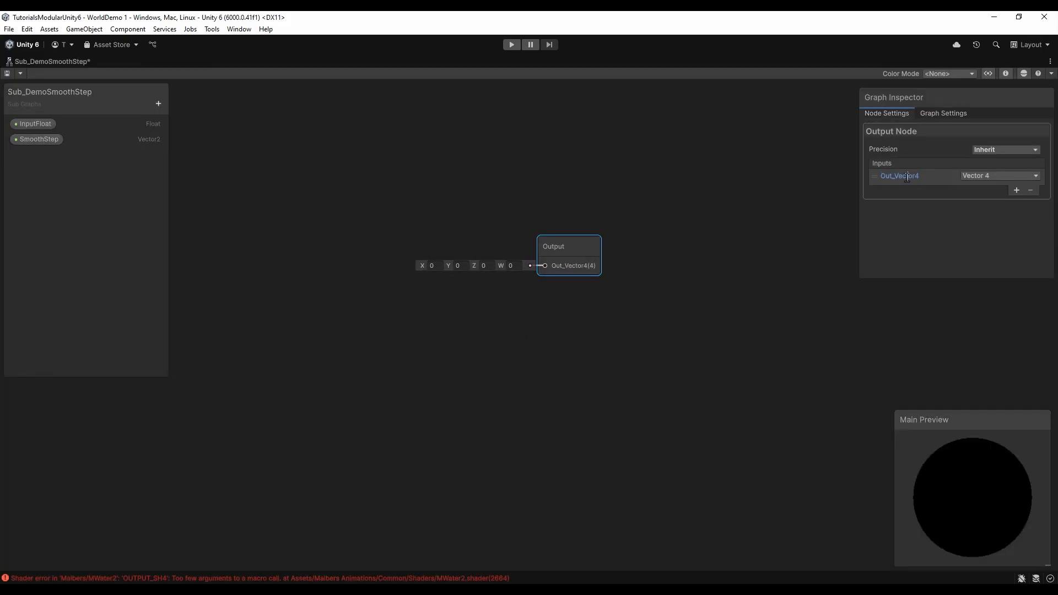
click(936, 176)
text(Out_Float)
key(Return)
click(984, 176)
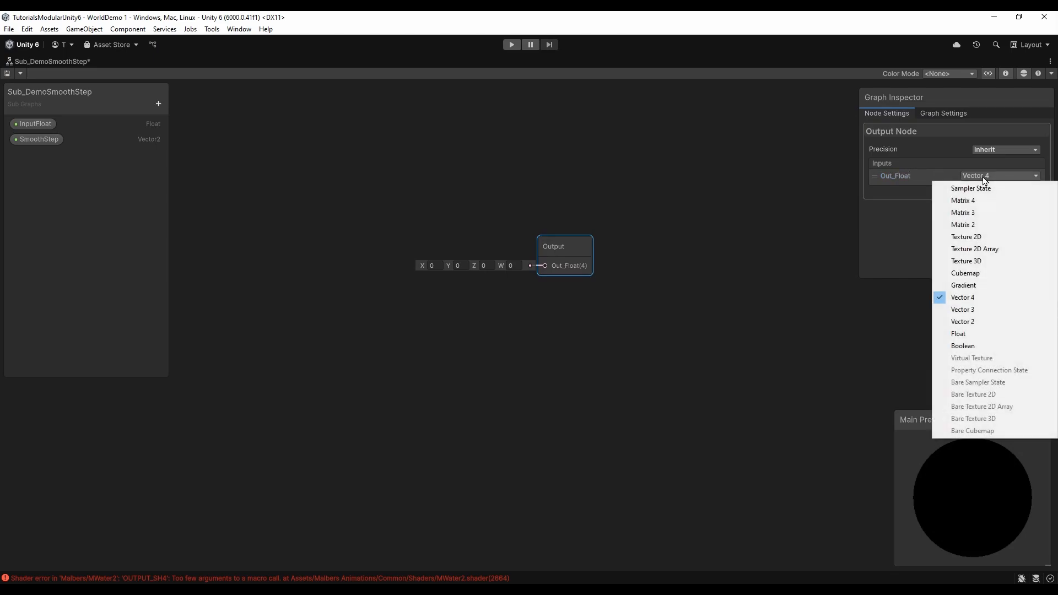
click(980, 334)
Place the SmoothStep property in the graph and feed it into a new Split node
middle_drag(467, 220, 518, 223)
drag(38, 139, 315, 231)
text(spl)
key(Return)
Create a Smoothstep node and connect the Split node's R output to its Edge1 input
key(space)
text(smooth)
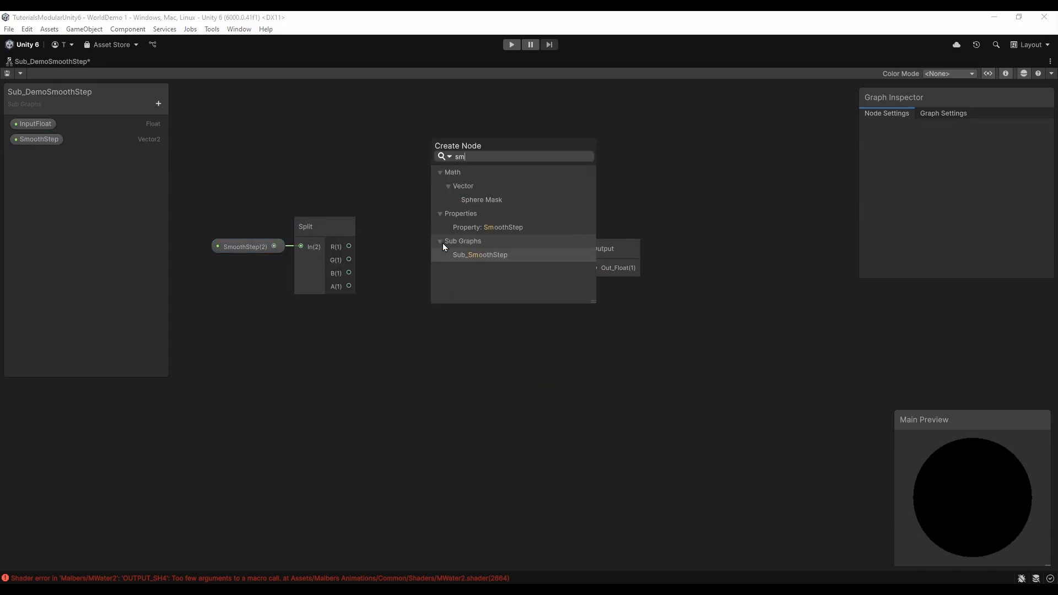
double_click(461, 203)
drag(375, 212, 254, 259)
Sum the Split node's R and G outputs in a new Add node and connect the result to Smoothstep's Edge2
drag(316, 228, 430, 297)
text(add)
key(Return)
click(390, 359)
middle_drag(433, 294, 471, 278)
drag(235, 211, 385, 303)
drag(392, 293, 333, 274)
Connect the Smoothstep output to Out_Float, space out the nodes, and feed the InputFloat property into Smoothstep's In
drag(529, 250, 524, 239)
drag(652, 232, 712, 231)
drag(569, 250, 691, 250)
drag(501, 238, 533, 237)
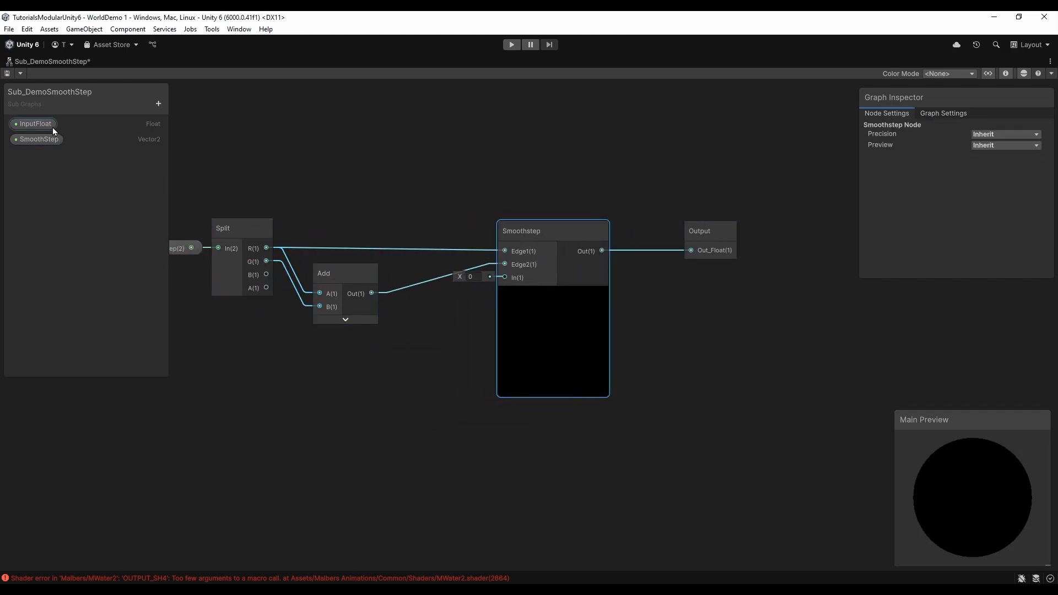
drag(53, 128, 419, 321)
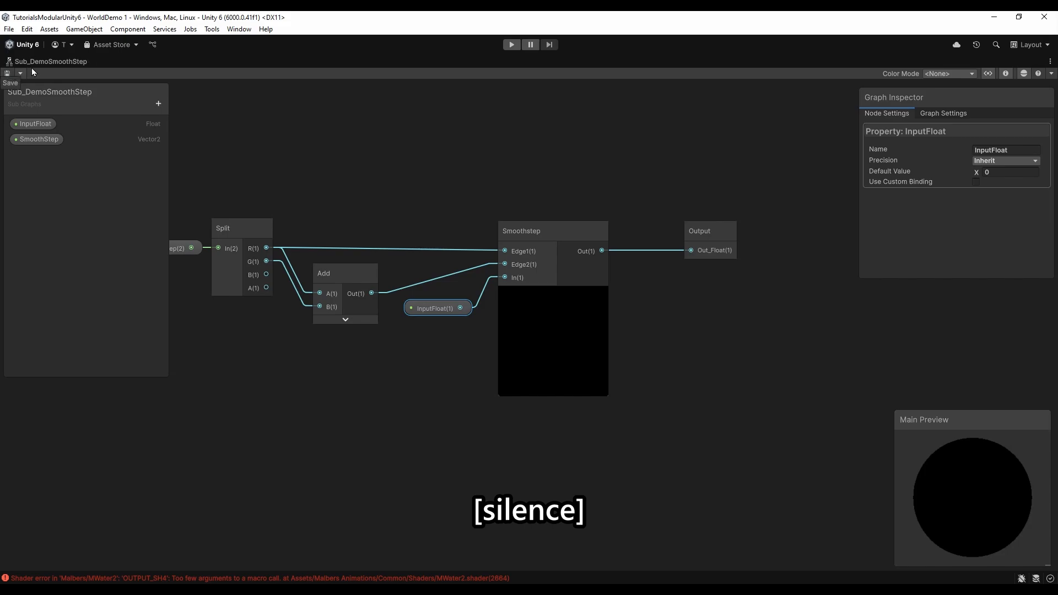
Save and close the Sub_DemoSmoothStep sub graph, and return to the SH_DemoFire graph in a maximized view
double_click(50, 62)
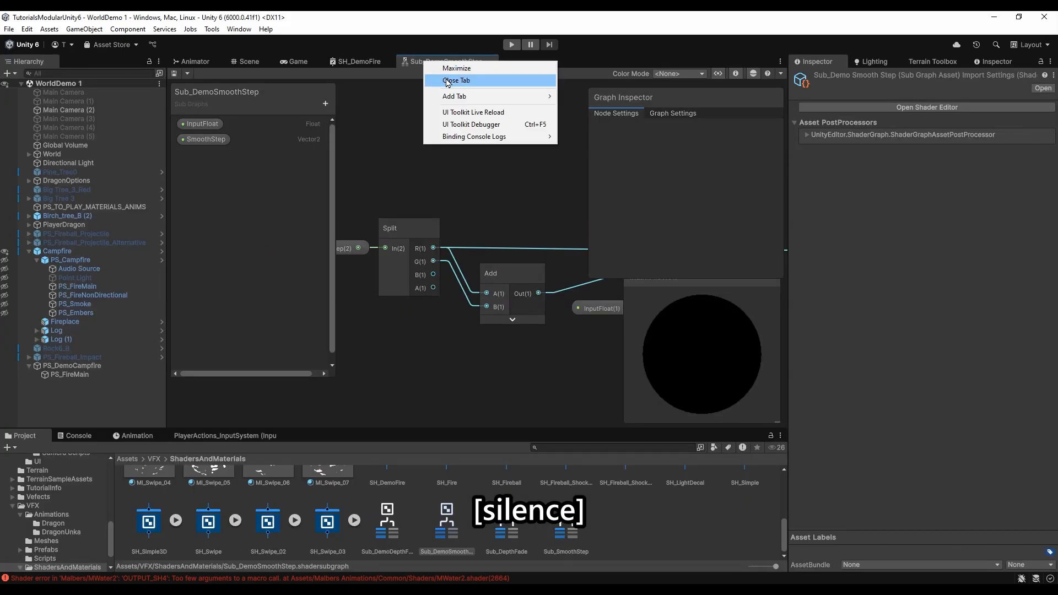
click(447, 81)
double_click(362, 61)
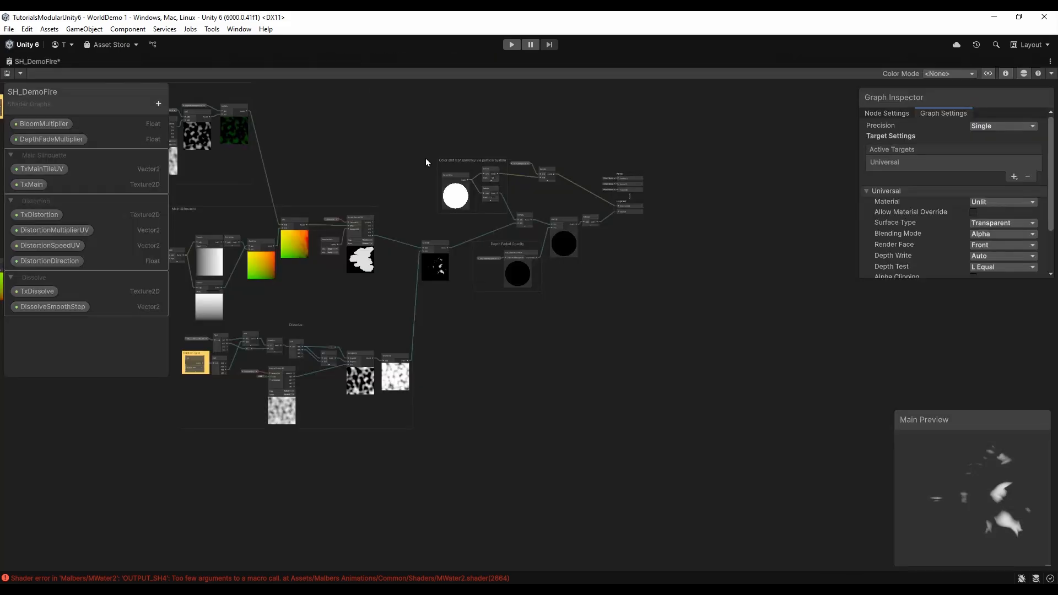
Add a One Minus node fed by the main Sample Texture 2D's alpha output and move the Subtract node below it
middle_drag(401, 230, 526, 205)
scroll(531, 221, up, 6)
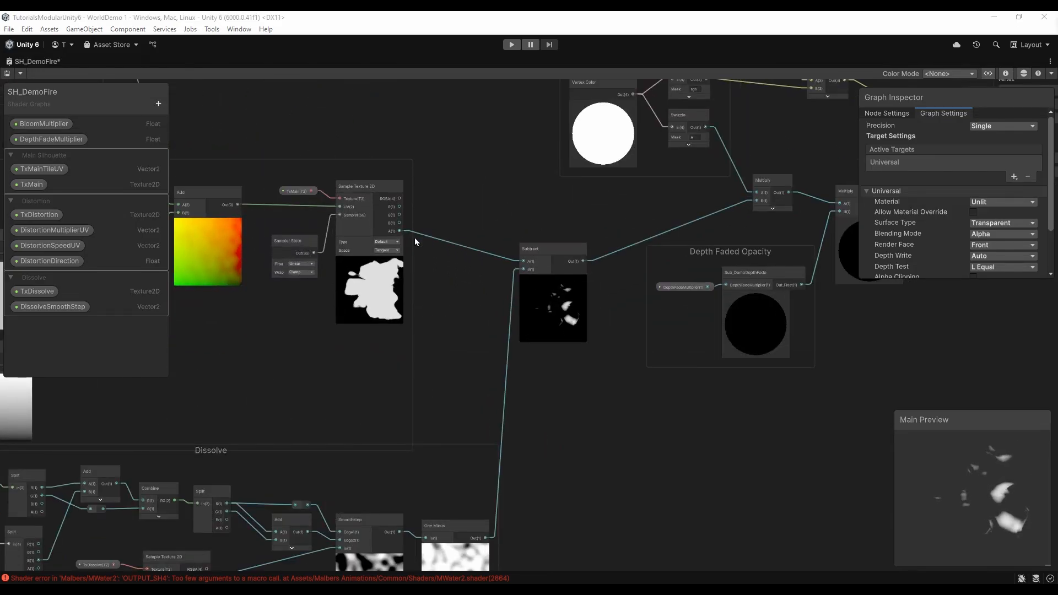
key(space)
text(one)
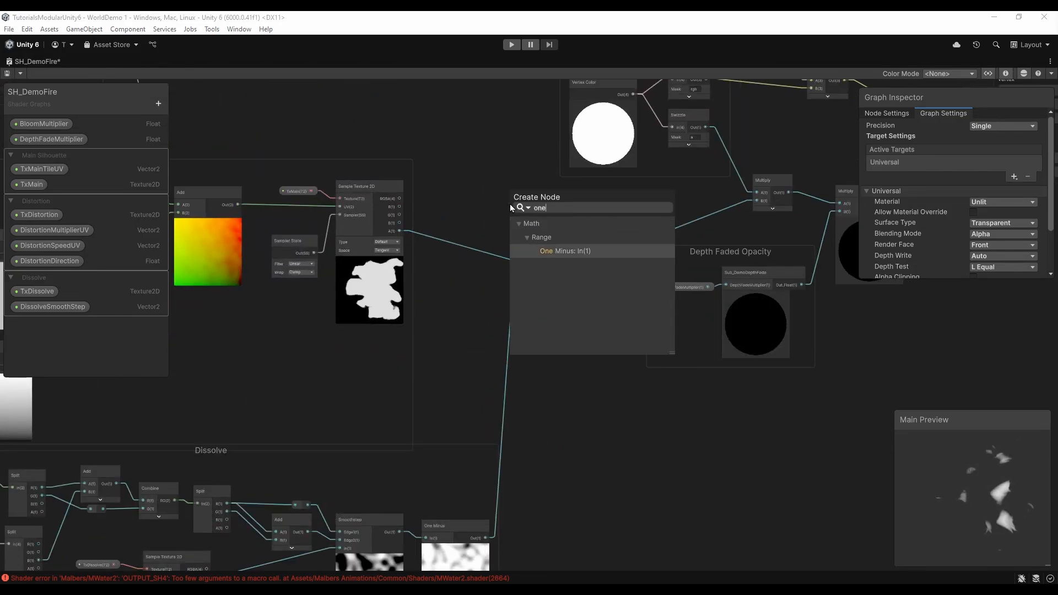
double_click(545, 251)
click(542, 202)
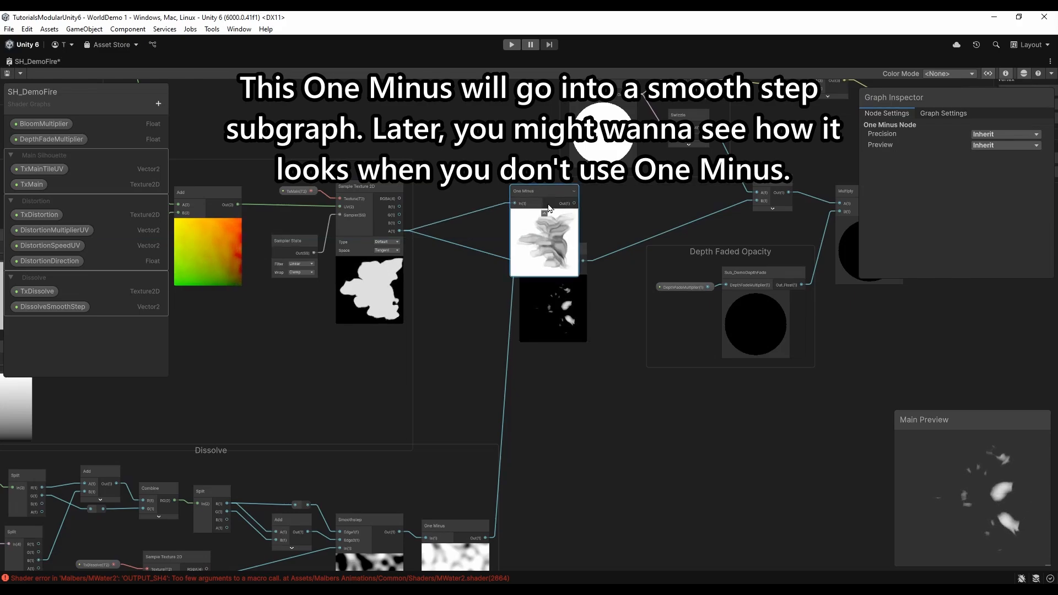
click(560, 314)
drag(553, 254, 546, 296)
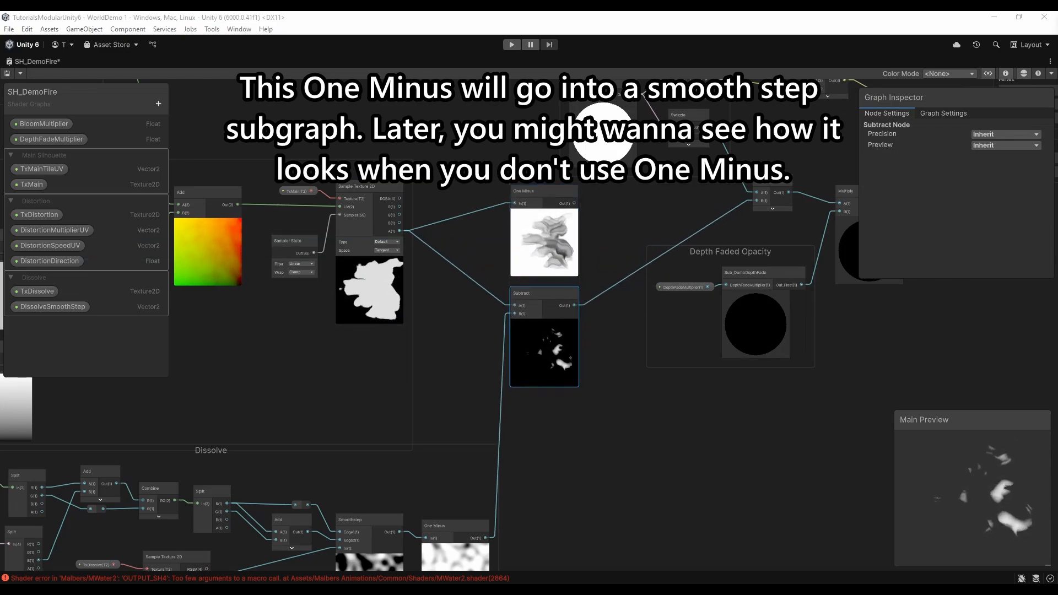
Add a Sub_DemoSmoothStep node with the One Minus output connected to its InputFloat
middle_drag(801, 214, 649, 243)
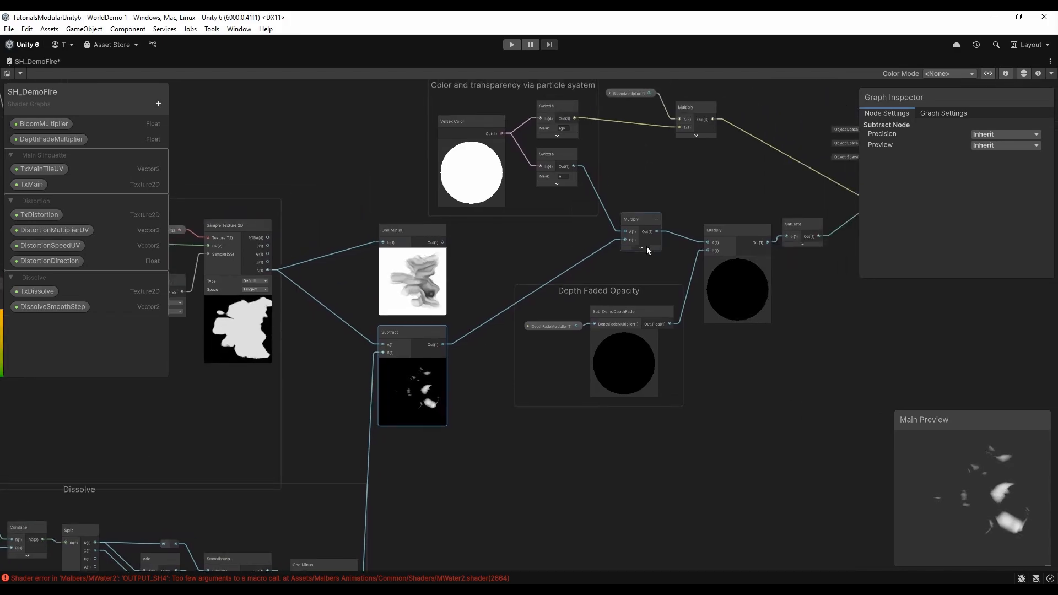
key(space)
text(demo)
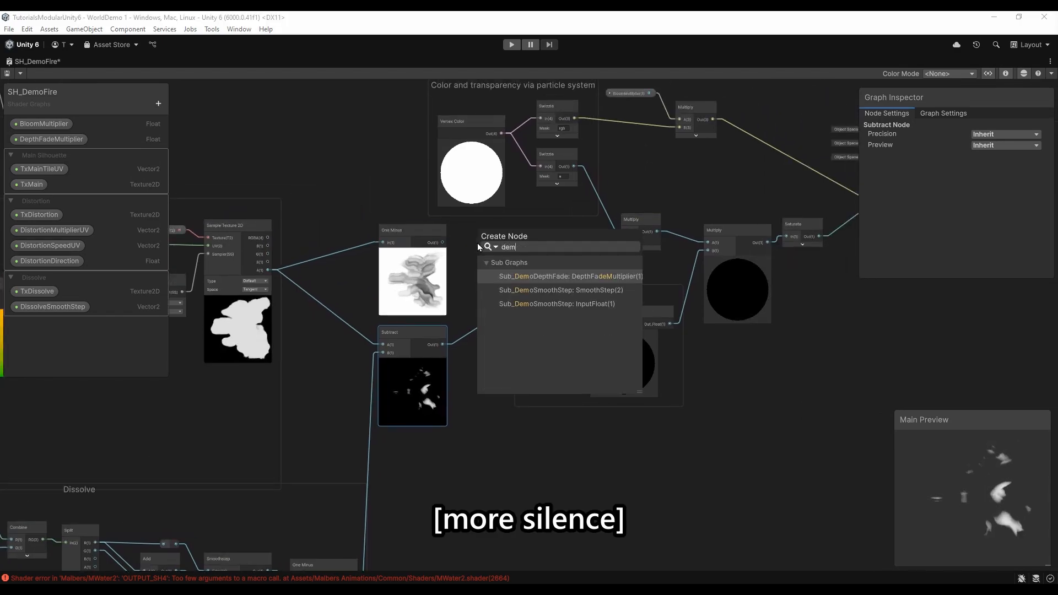
click(559, 304)
drag(515, 246, 550, 238)
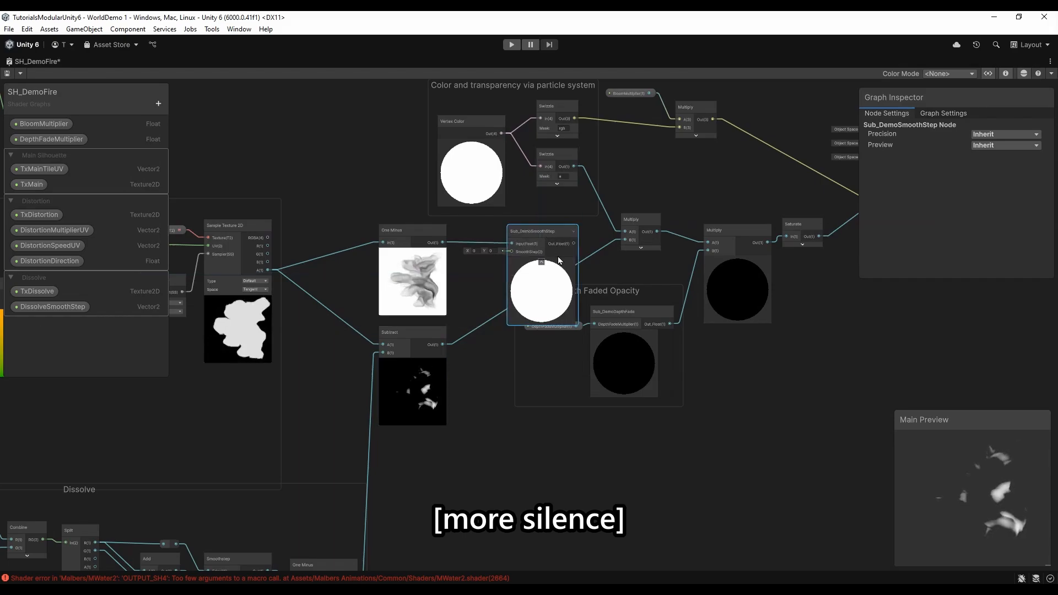
Rearrange the opacity, depth fade, vertex color and bloom nodes to make room around the Sub_DemoSmoothStep node
drag(595, 291, 592, 376)
middle_drag(804, 201, 683, 202)
drag(684, 203, 526, 259)
drag(631, 244, 640, 357)
middle_drag(551, 193, 637, 272)
drag(542, 172, 669, 209)
drag(669, 192, 725, 184)
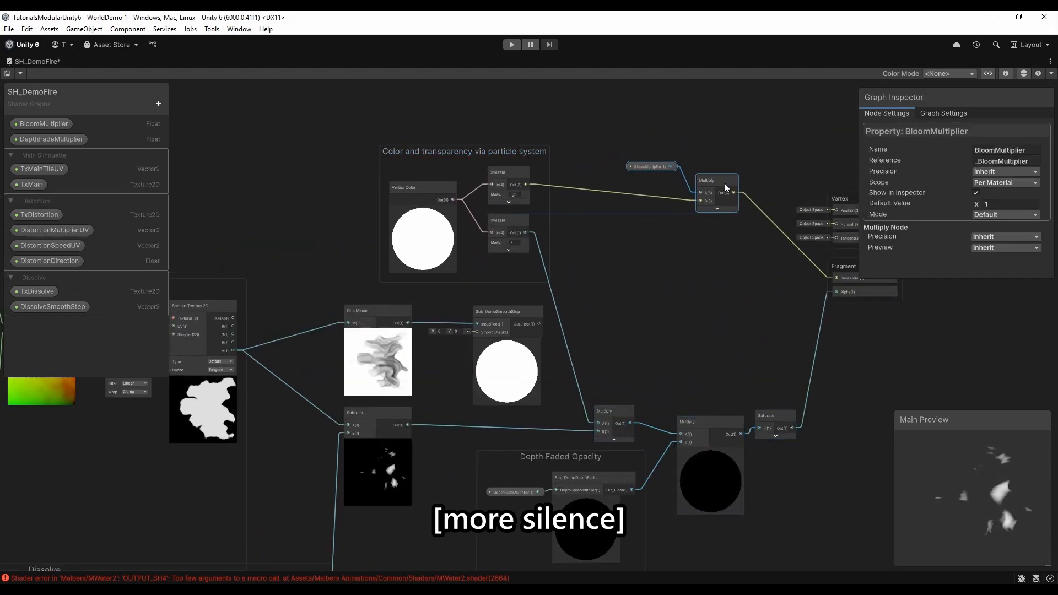
Add a Vector 2 property named SmoothStepOfColorFaded to the SH_DemoFire graph
click(157, 103)
click(203, 138)
text(SmoothStepOf)
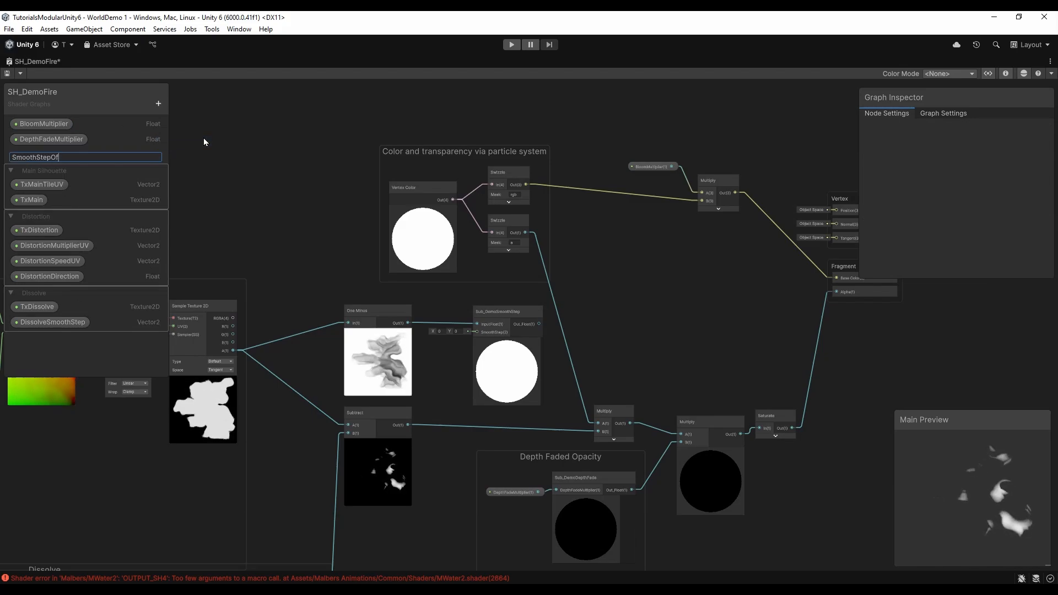
text(ColorFaded)
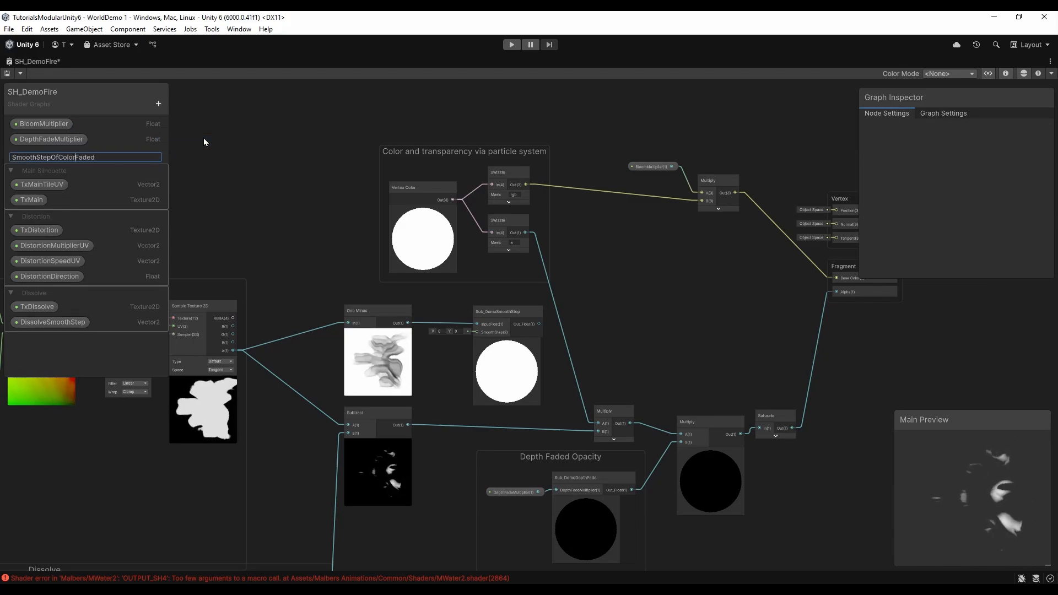
key(Return)
Place the SmoothStepOfColorFaded property and connect it to the SmoothStep input of the Sub_DemoSmoothStep node
drag(60, 154, 428, 347)
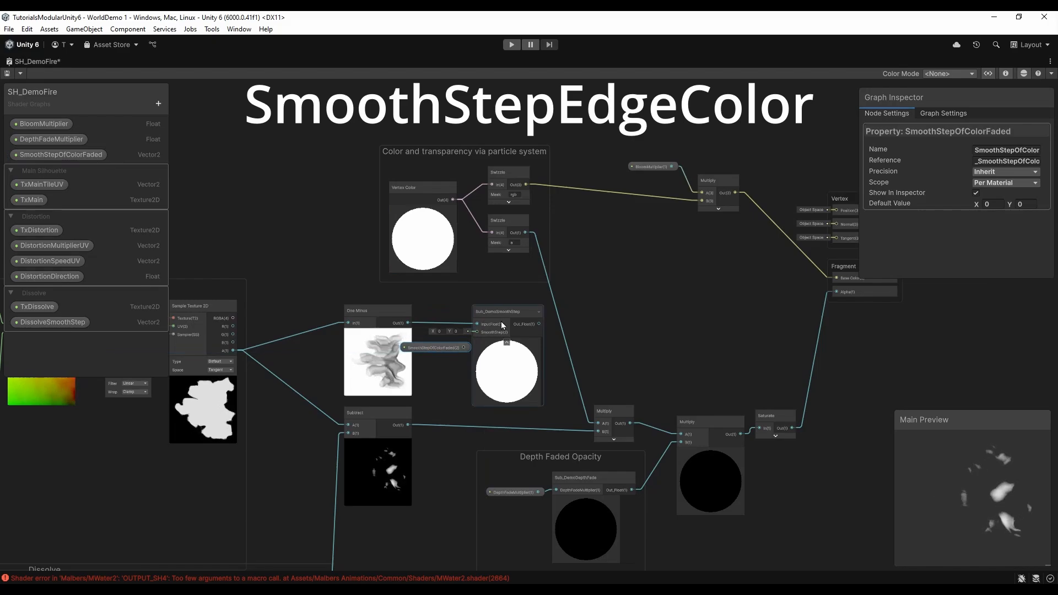
drag(505, 312, 511, 312)
drag(373, 306, 354, 314)
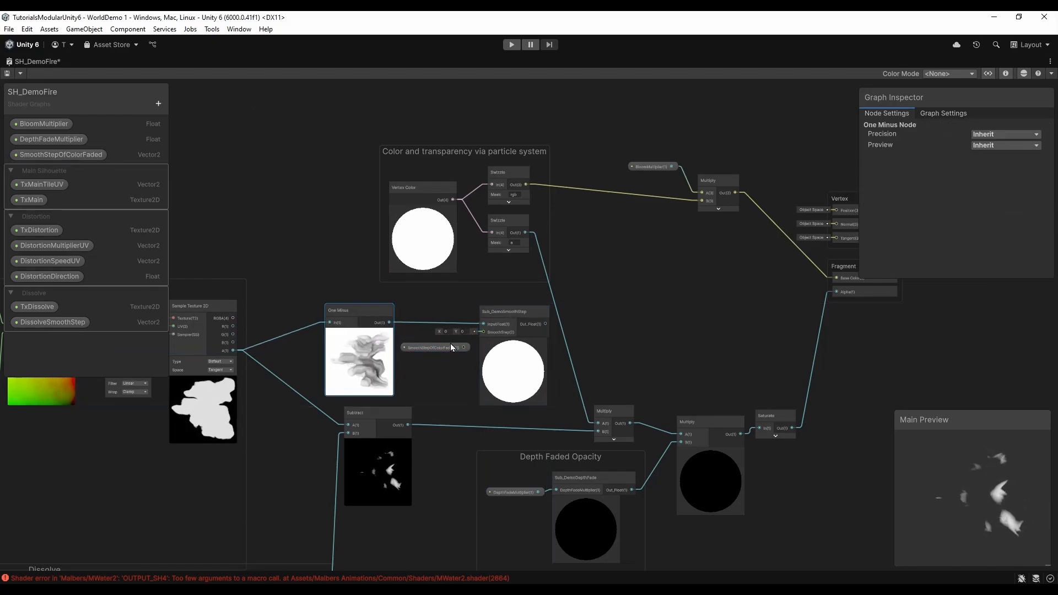
drag(463, 348, 482, 333)
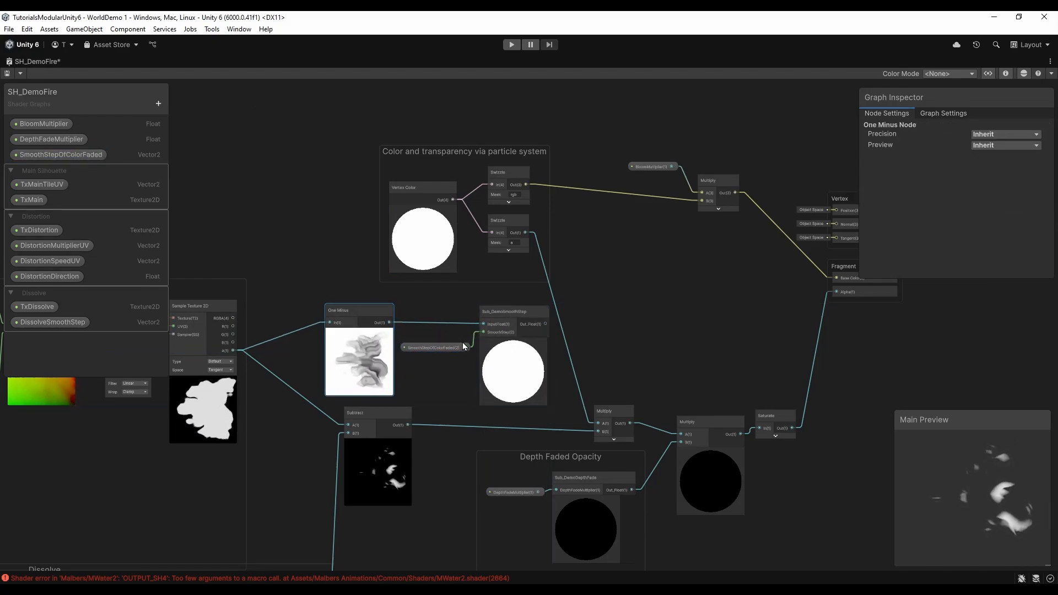
Open the Sub_DemoSmoothStep sub graph, set its default preview to Preview 2D, then save and close it
double_click(504, 316)
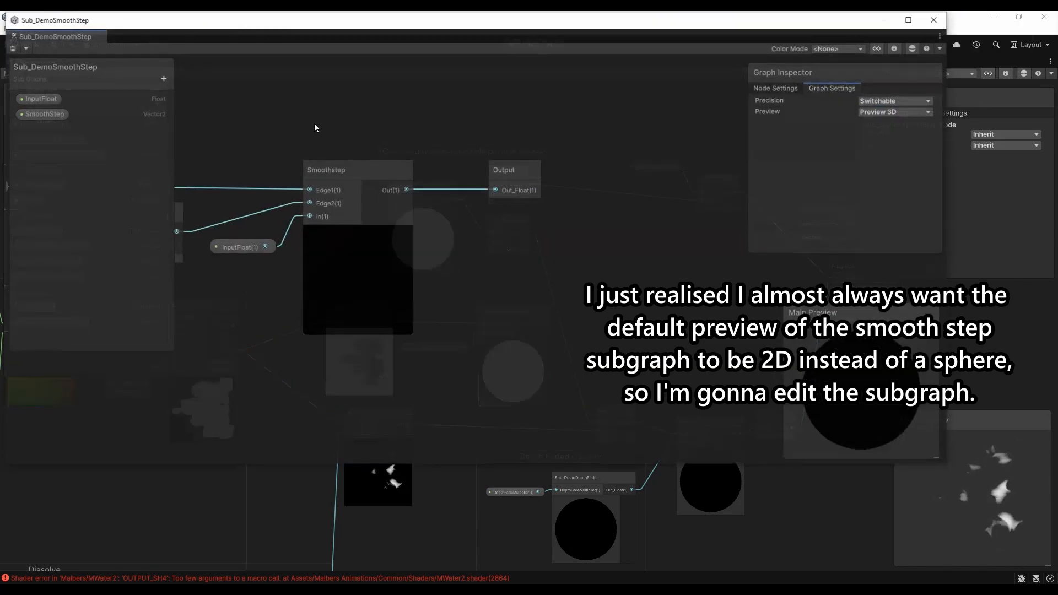
click(587, 201)
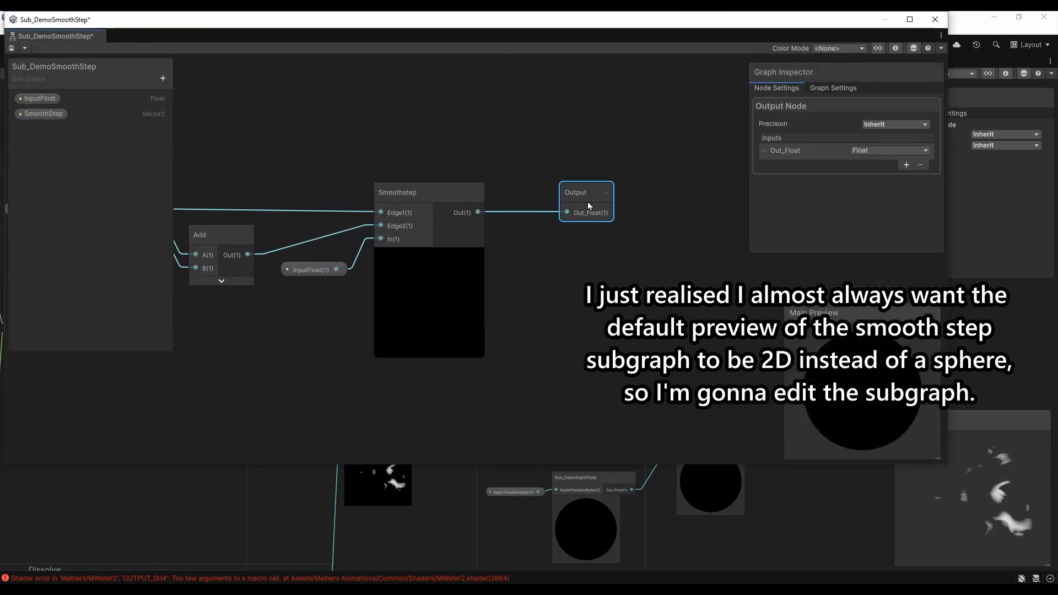
click(830, 90)
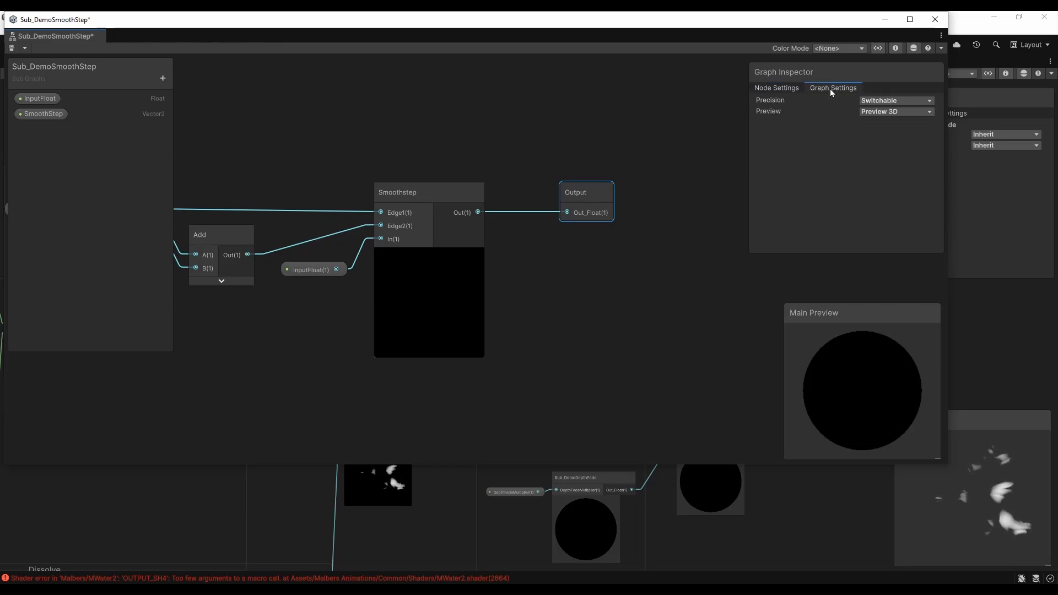
click(883, 112)
click(901, 136)
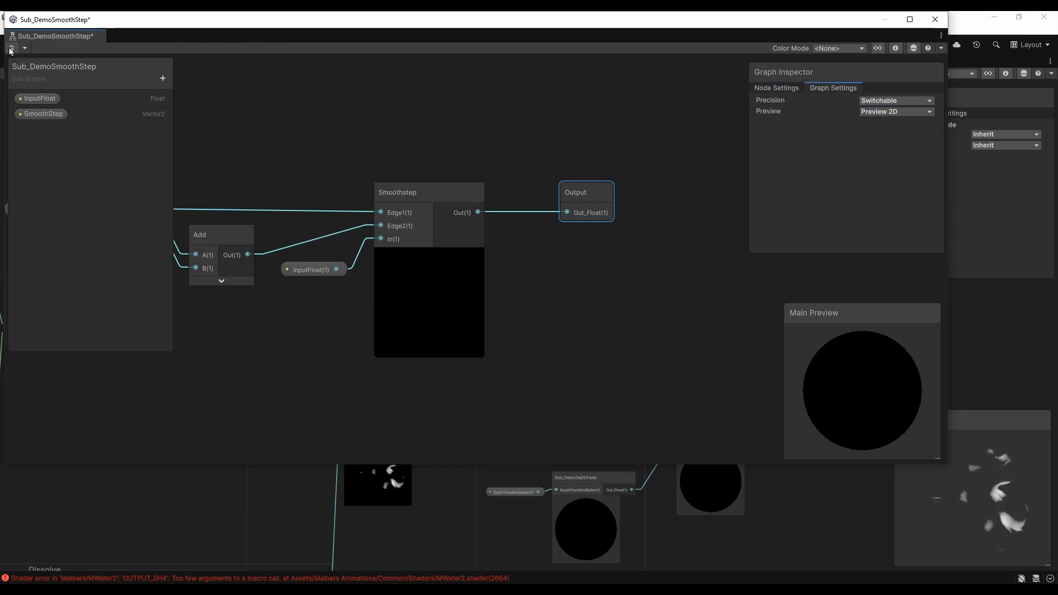
key(ctrl+s)
click(935, 19)
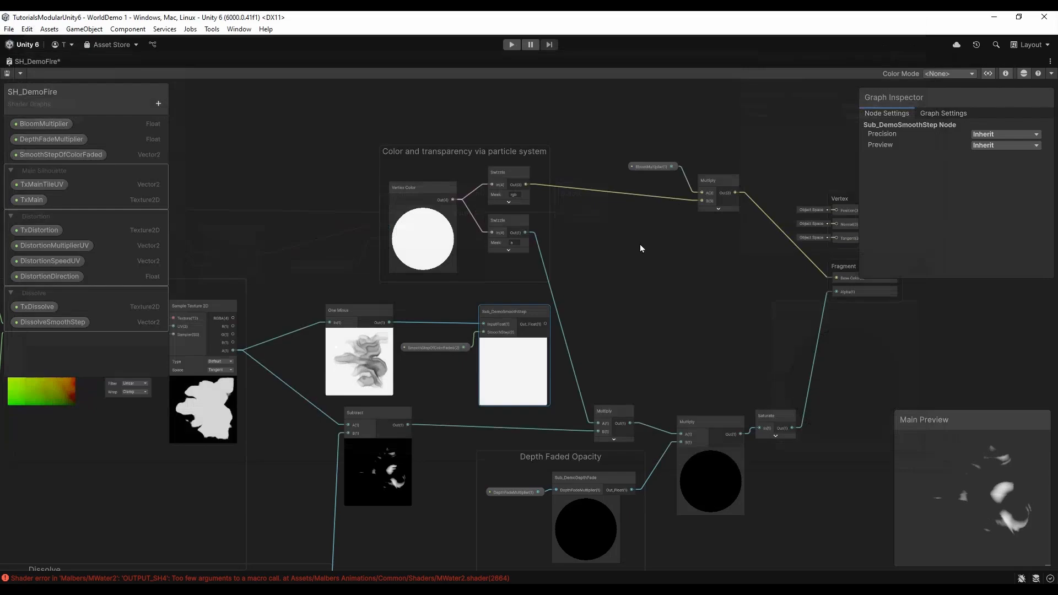
Set the default value of SmoothStepOfColorFaded to X 0.13 and Y 0.1
click(556, 306)
click(546, 313)
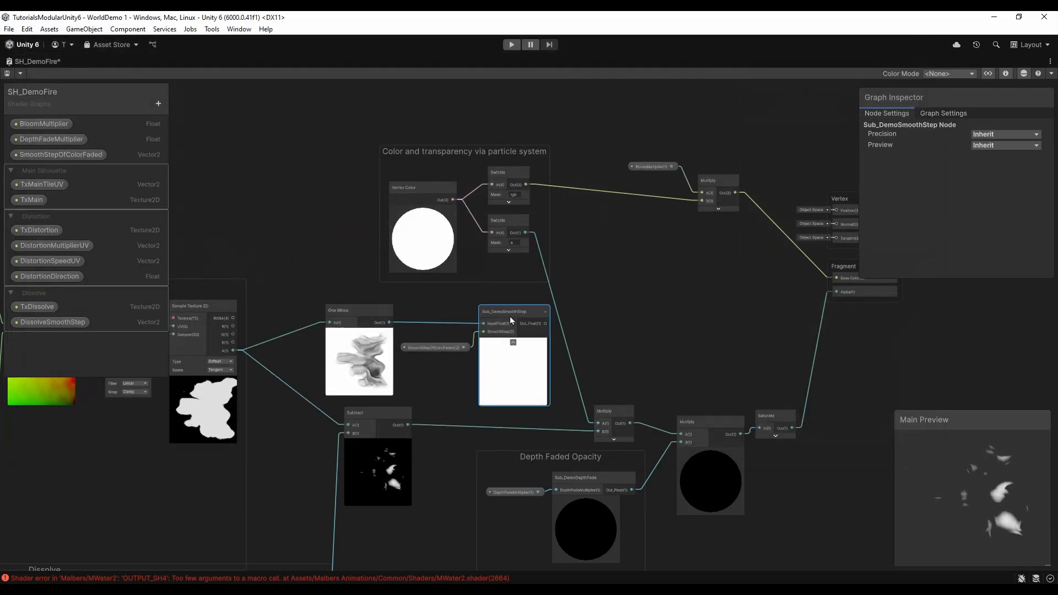
click(444, 344)
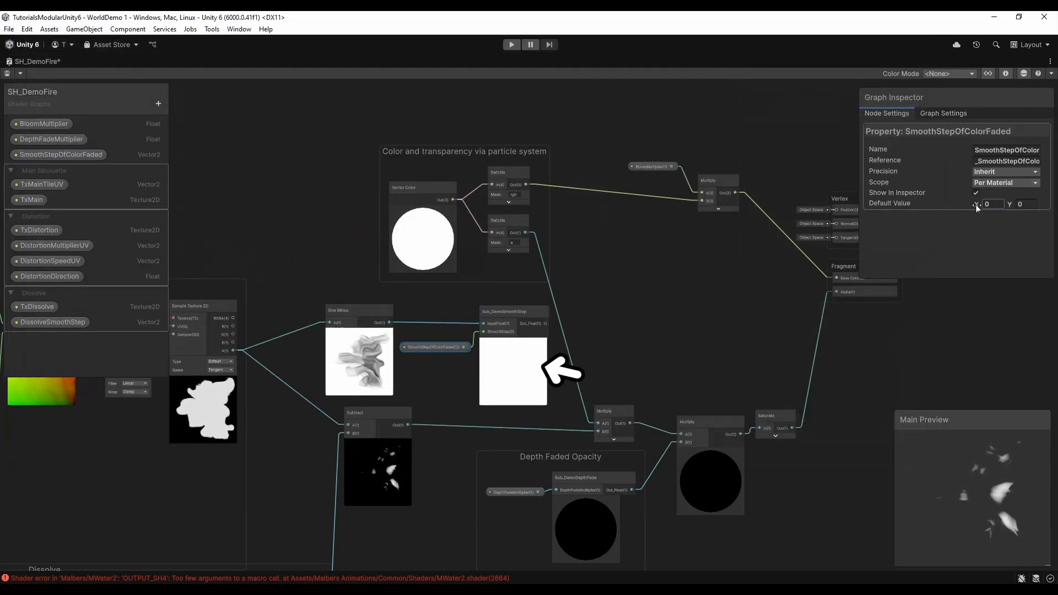
drag(976, 204, 980, 212)
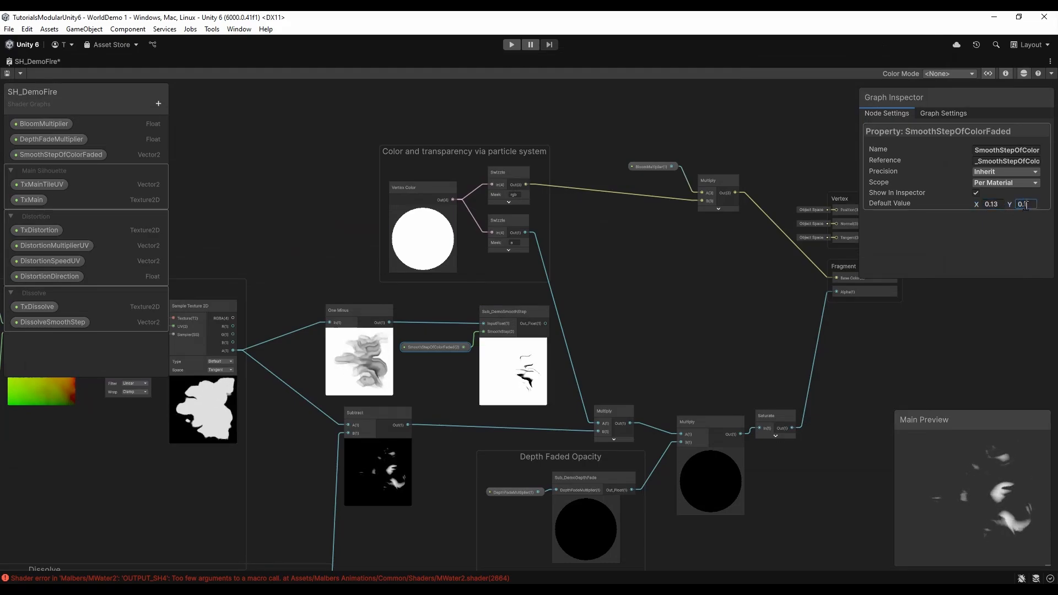
key(Return)
Add a Multiply node with its B input fed by the Sub_DemoSmoothStep output
key(space)
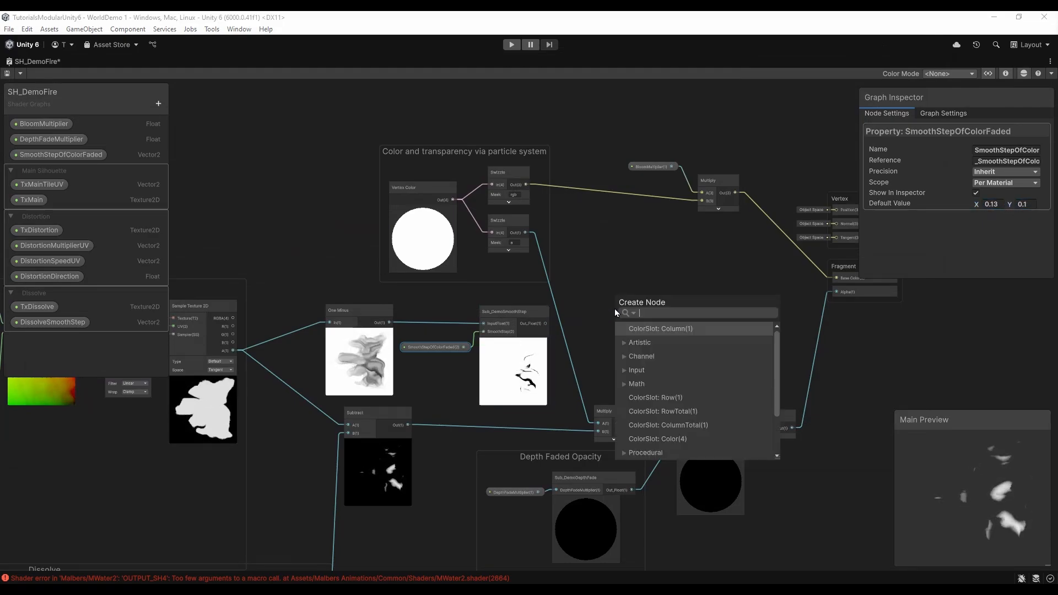
text(mul)
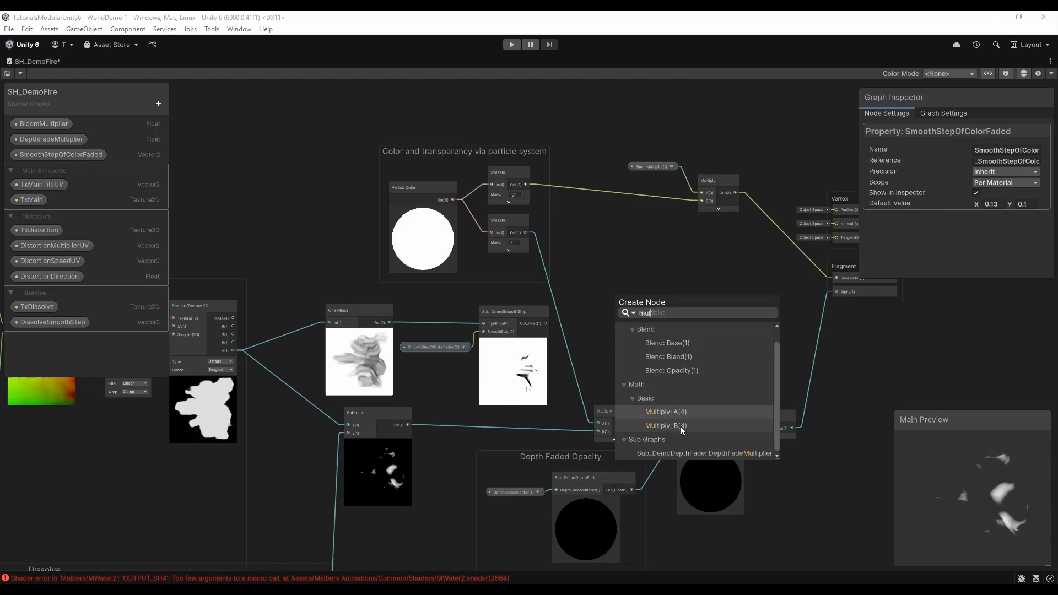
click(680, 427)
drag(639, 308, 682, 279)
Add a Color property named ColorOfFadedParts to the SH_DemoFire blackboard
click(159, 104)
click(198, 180)
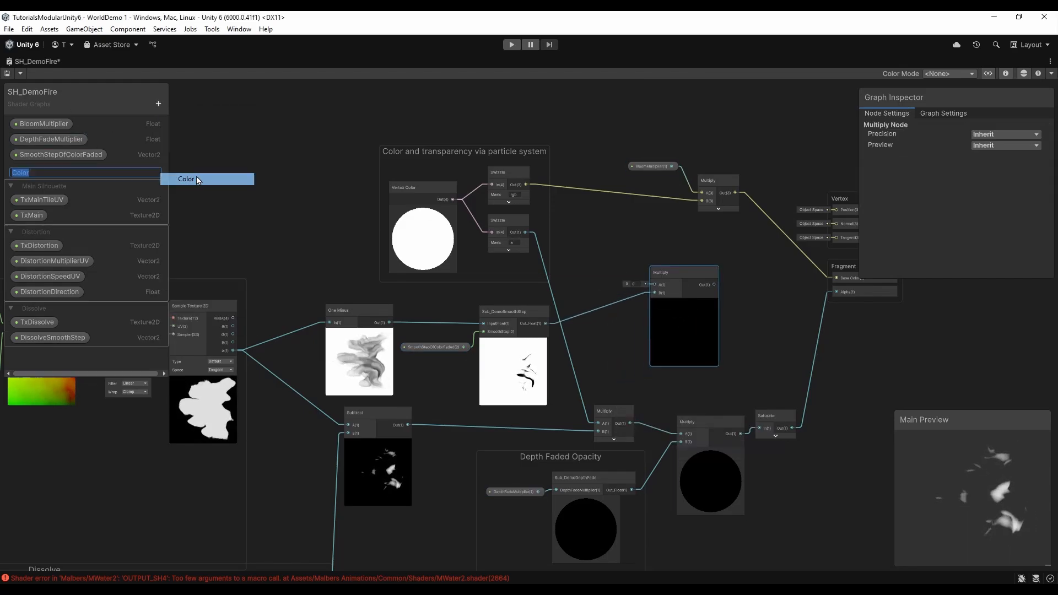
text(ColorOfFaded)
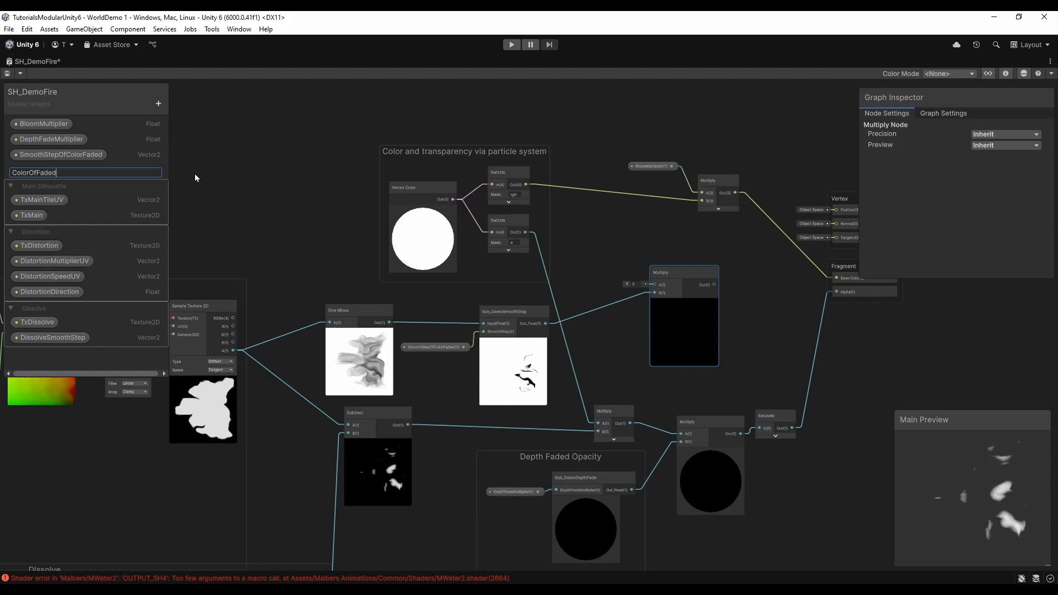
text(Parts)
key(Return)
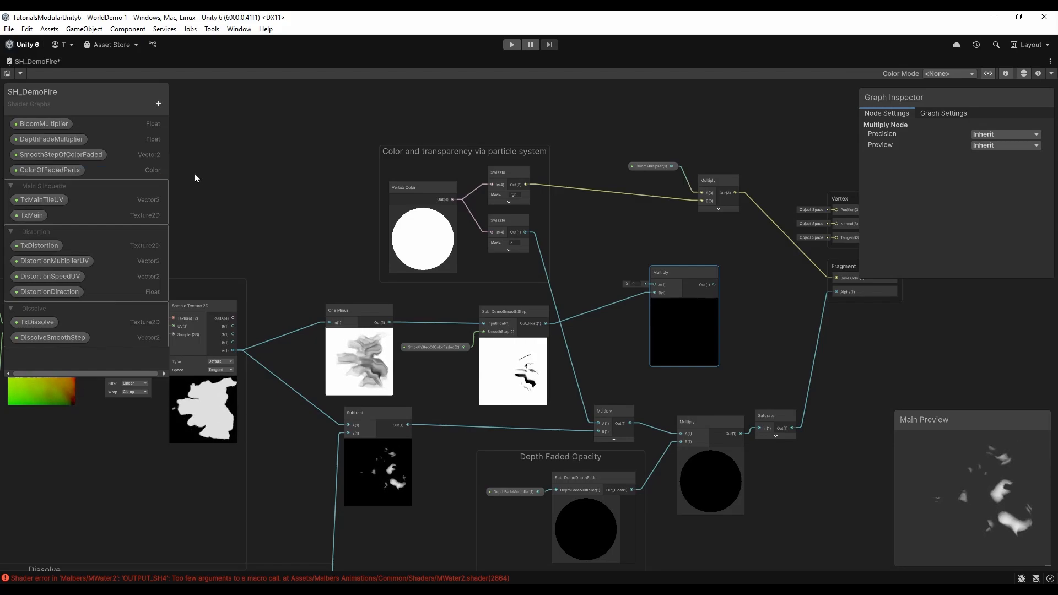
Place ColorOfFadedParts in the graph, set its default to a bright cyan-blue, and connect it to the new Multiply node's A input
click(61, 169)
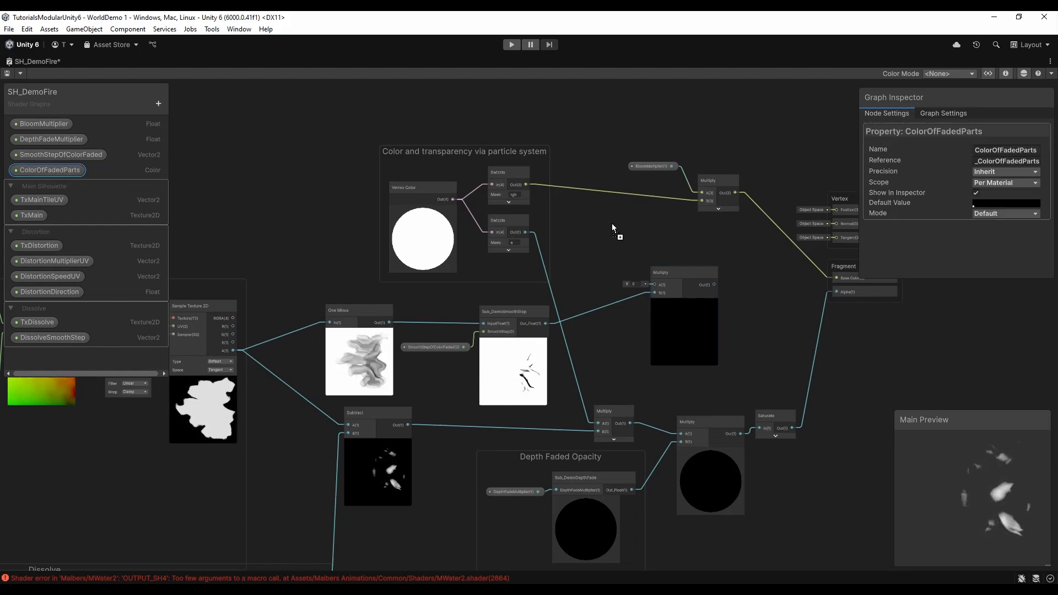
click(979, 204)
mouse_move(954, 289)
mouse_down()
mouse_move(1018, 286)
mouse_move(1028, 266)
mouse_up()
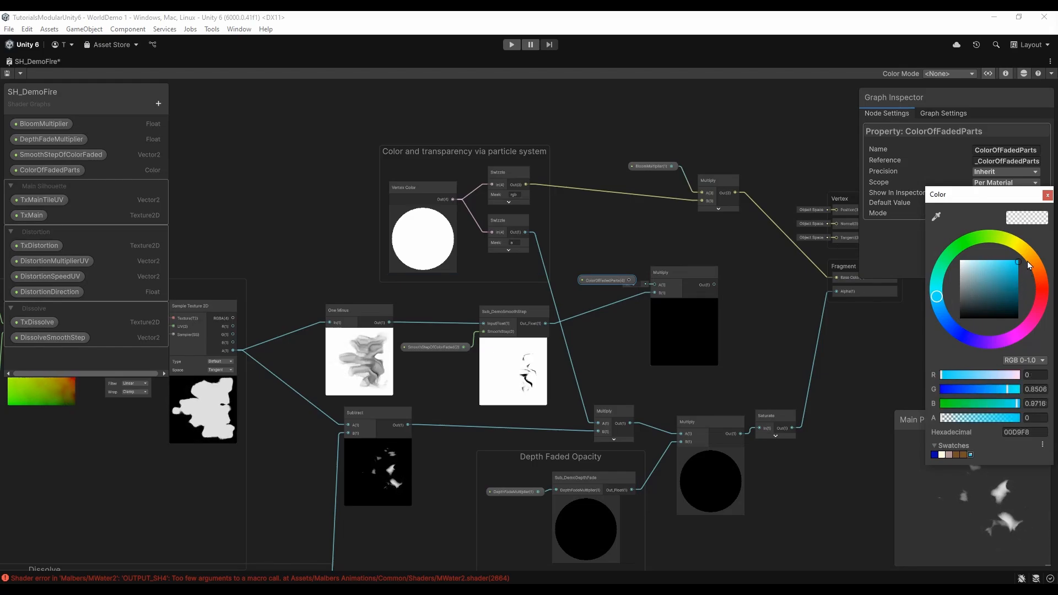
click(645, 286)
drag(650, 286, 654, 284)
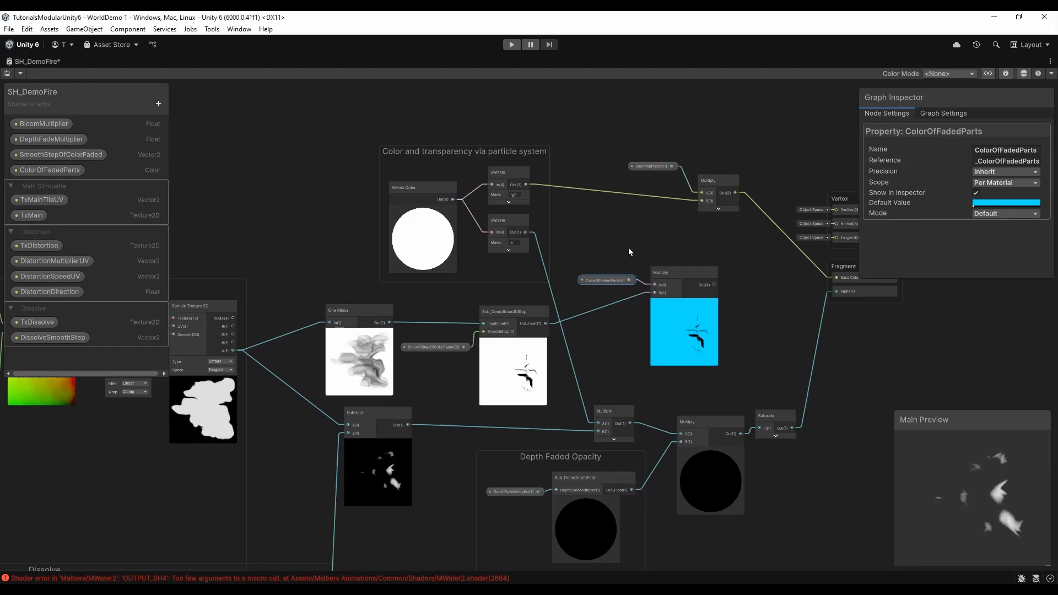
Shift the ColorOfFadedParts Multiply, the BloomMultiplier nodes and the Vertex and Fragment blocks to make room in the color chain
drag(628, 247, 673, 289)
drag(676, 273, 668, 272)
middle_drag(676, 246, 544, 271)
drag(515, 158, 738, 289)
drag(733, 286, 808, 280)
Add a Subtract node taking the rgb Swizzle in A and the tinted Multiply in B, feeding the BloomMultiplier Multiply
click(429, 217)
drag(394, 211, 618, 261)
text(sub)
double_click(615, 311)
drag(573, 311, 622, 264)
drag(598, 161, 664, 227)
mouse_move(665, 226)
mouse_down()
mouse_move(689, 240)
mouse_move(671, 233)
mouse_up()
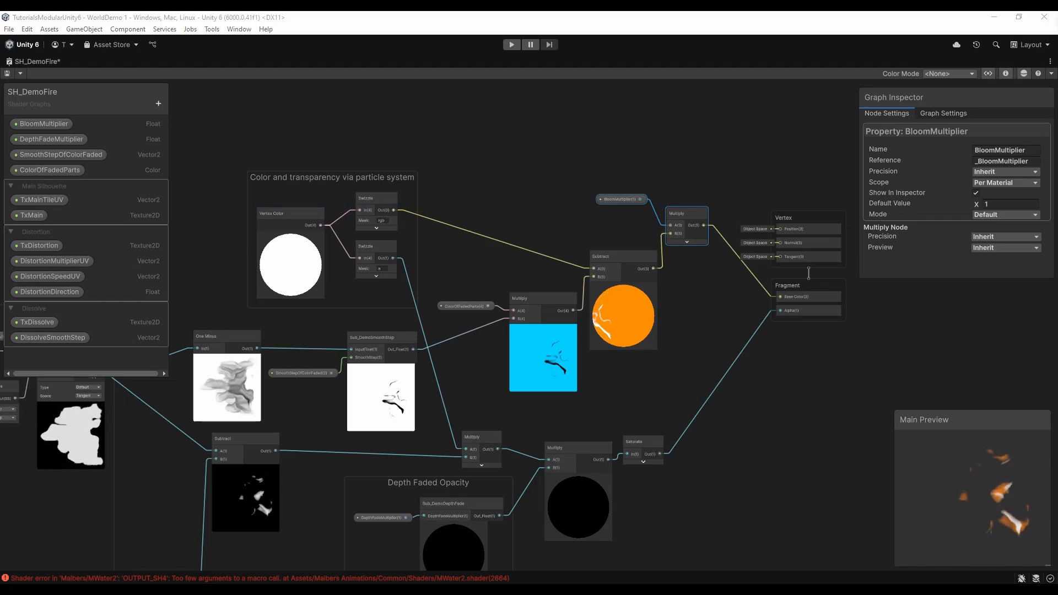
Save SH_DemoFire and, back in the scene, restart the fire particles and pause them at playback time 0.50
click(7, 73)
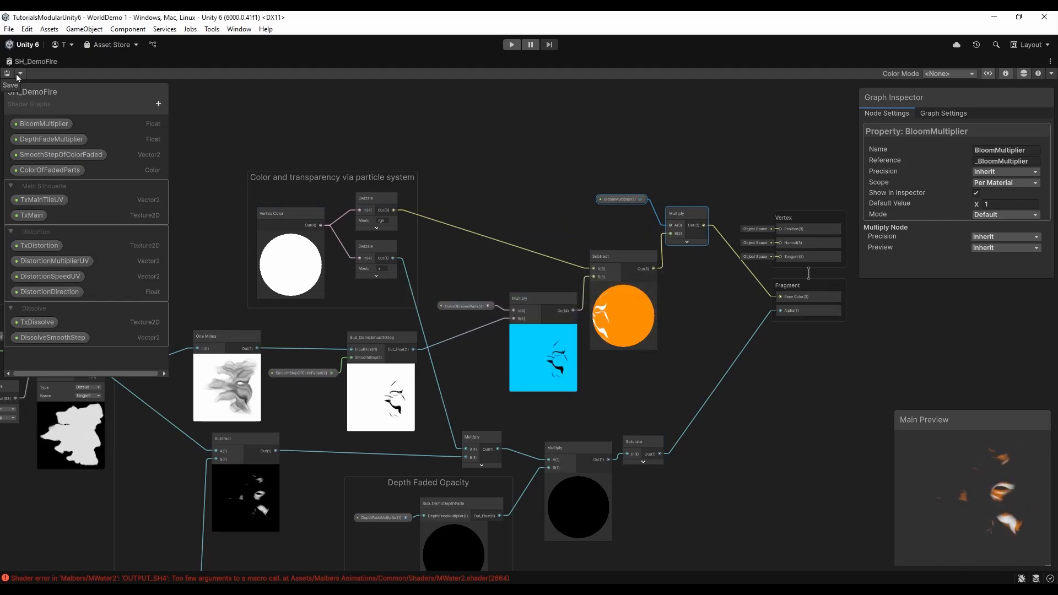
double_click(28, 61)
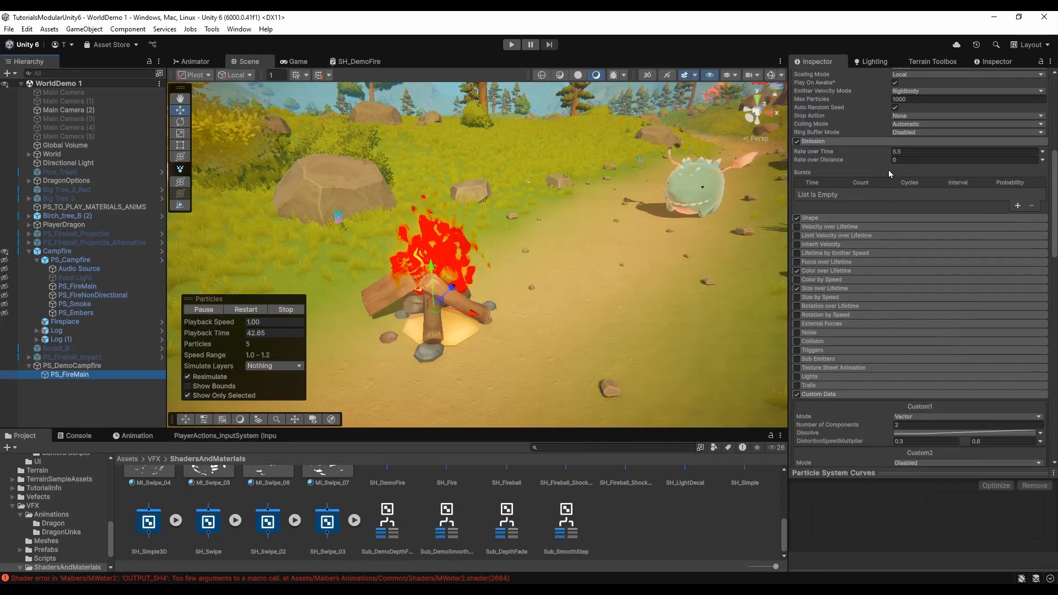
click(240, 310)
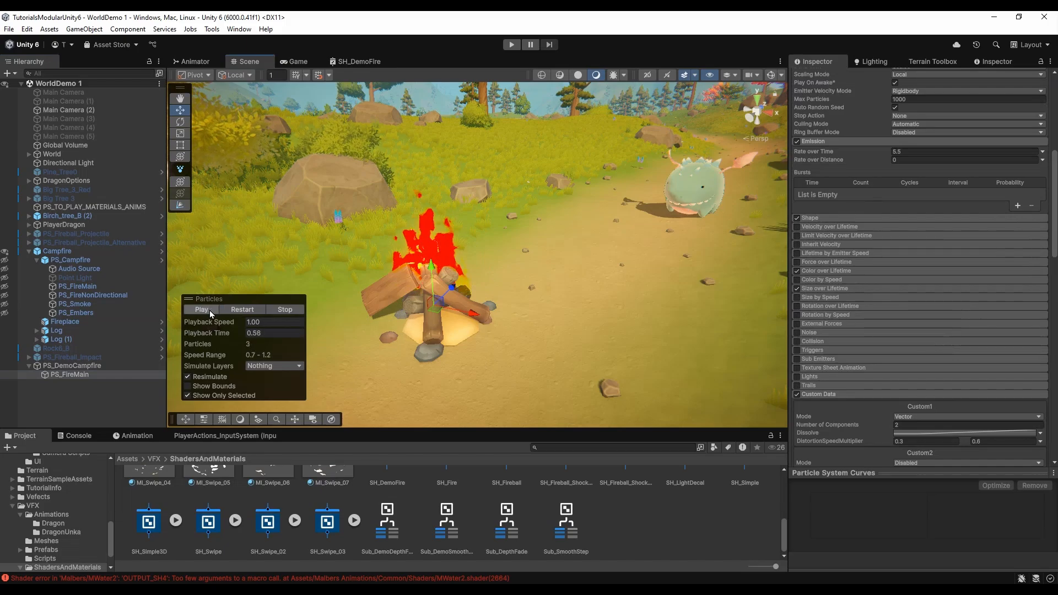
click(210, 312)
drag(205, 332, 144, 336)
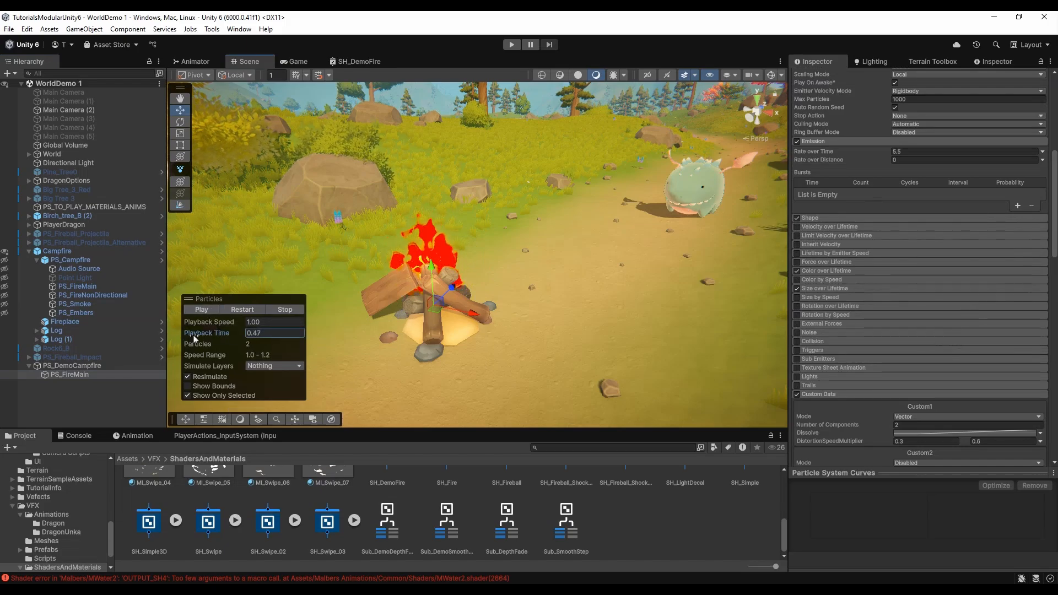
Try dark teal 004A55 and a bright cyan as ColorOfFadedParts on the MI_DemoFire_01 material
scroll(882, 308, down, 10)
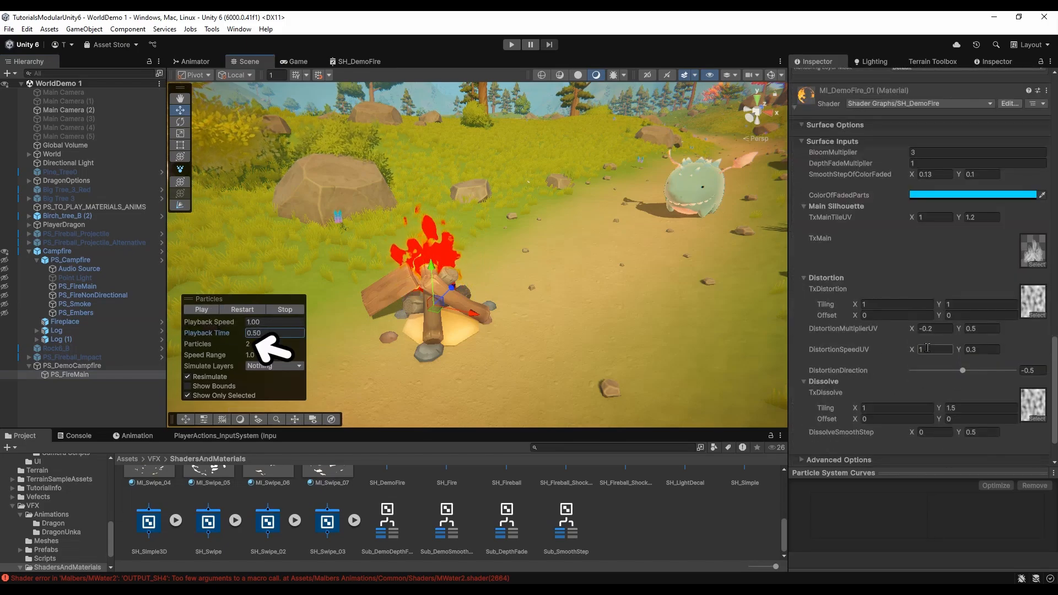
click(931, 195)
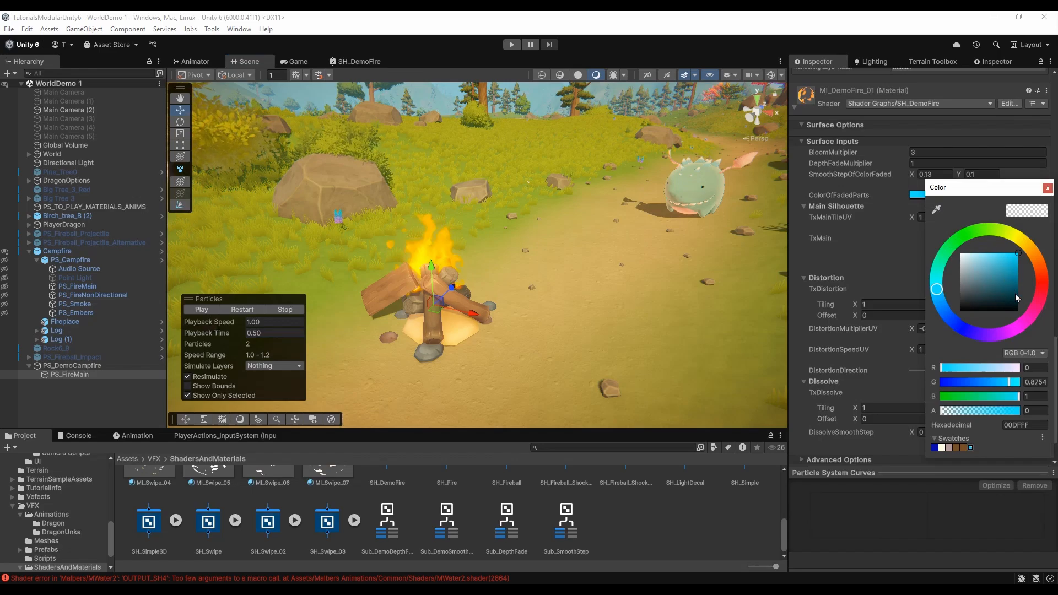
mouse_move(1017, 298)
mouse_down()
mouse_move(1035, 329)
mouse_move(1045, 298)
mouse_up()
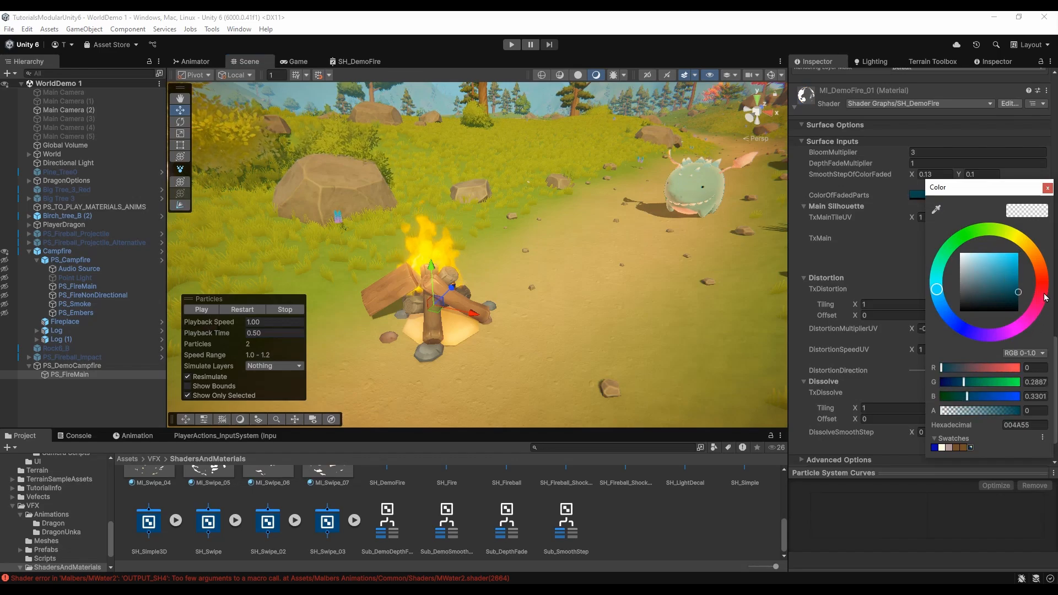
click(1047, 187)
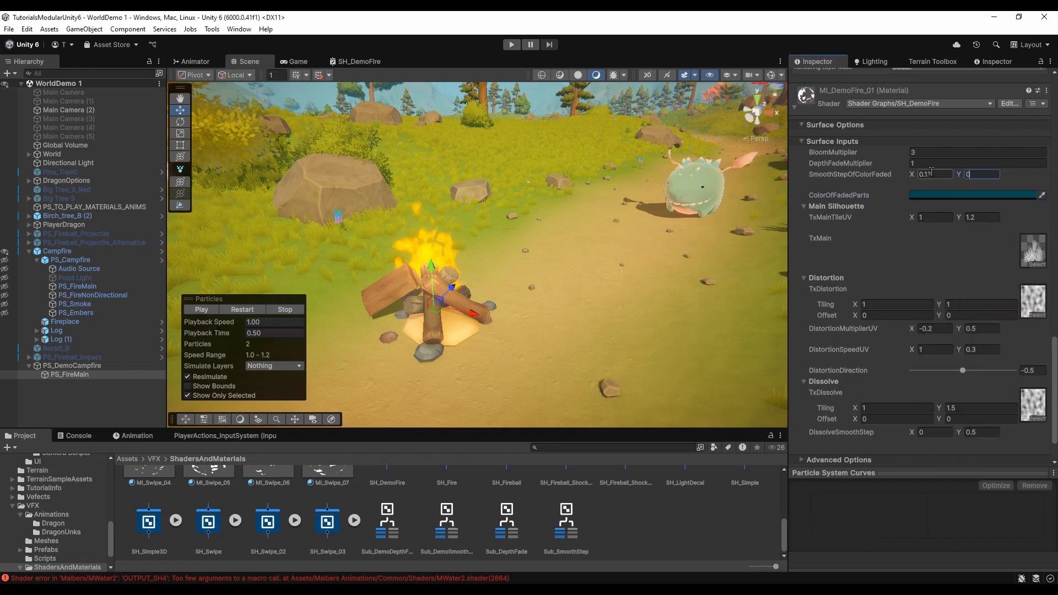
click(936, 195)
drag(1019, 292, 1033, 240)
click(1047, 188)
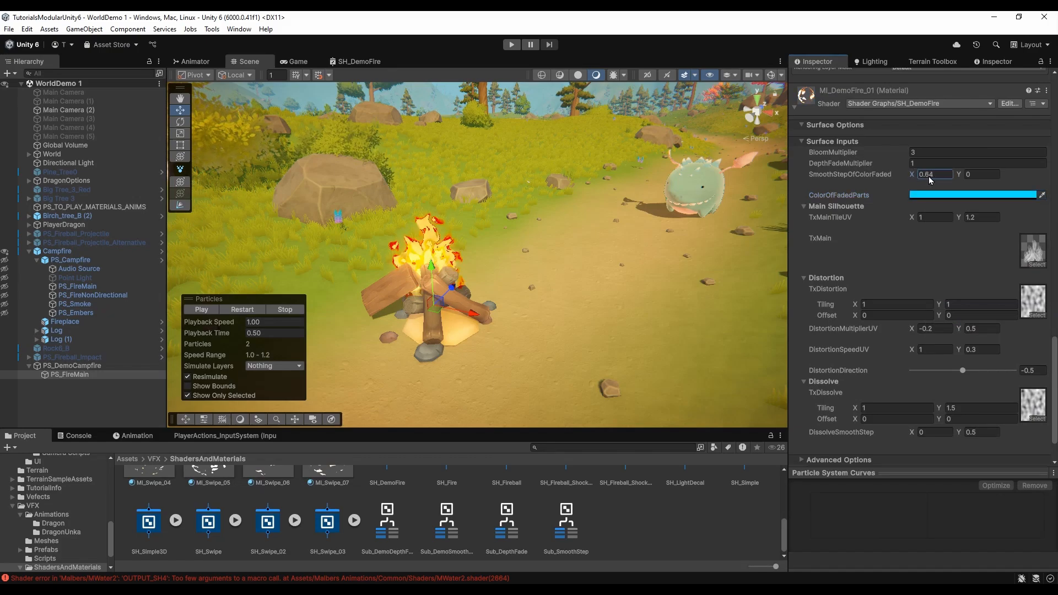
Try 0.1 and 0.3 as the Y value of the material's SmoothStepOfColorFaded, viewing the fire up close
scroll(633, 248, up, 8)
middle_drag(634, 248, 743, 234)
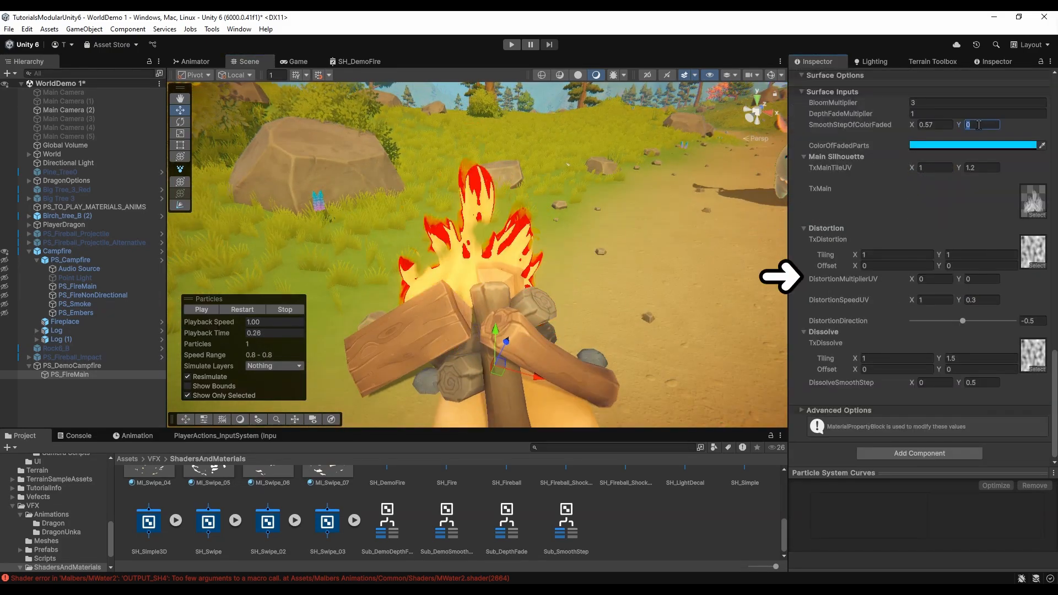
text(.1)
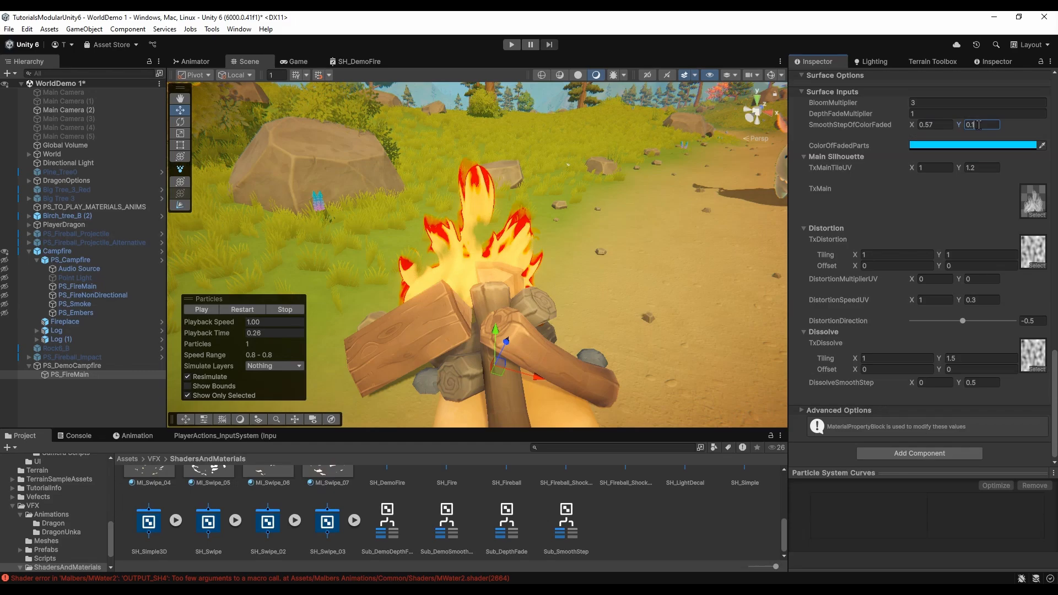
key(BackSpace)
text(3)
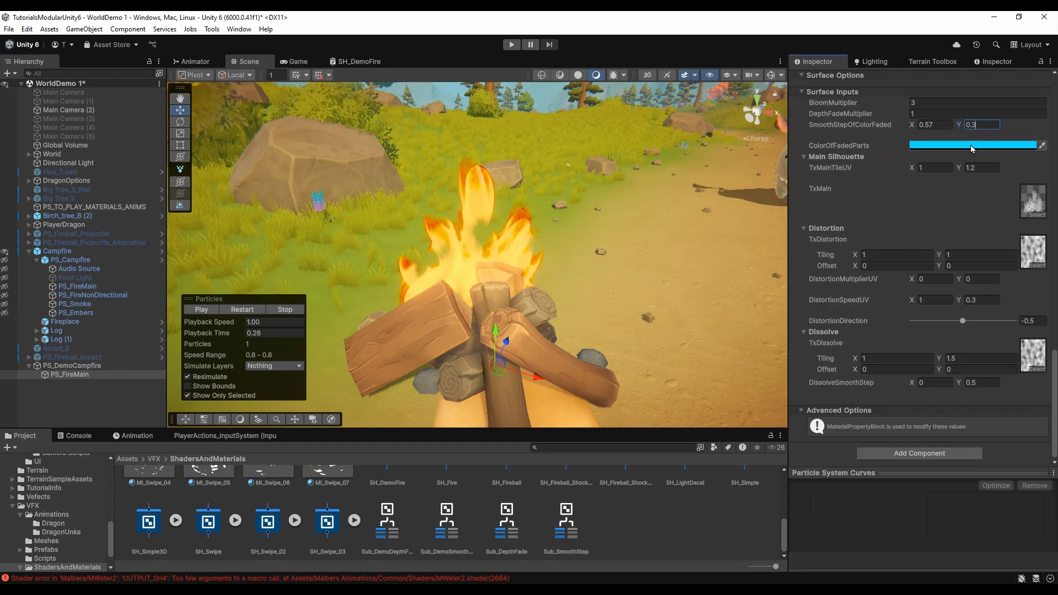
Try black and dark teal 045E6A as the material's ColorOfFadedParts
click(971, 148)
mouse_move(1008, 237)
mouse_down()
mouse_move(1031, 248)
mouse_move(1029, 234)
mouse_move(1018, 259)
mouse_up()
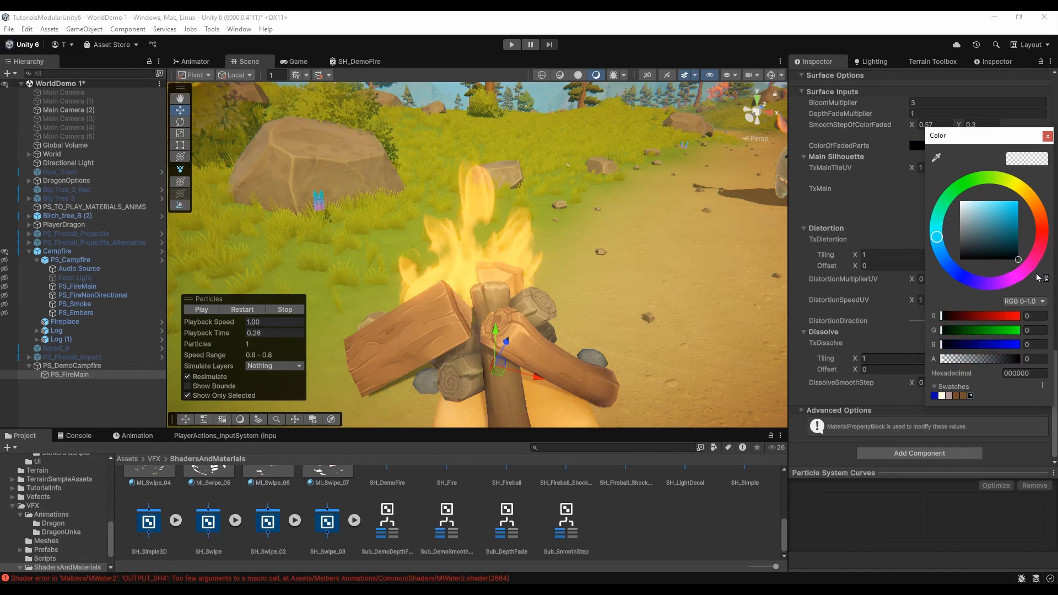
click(1017, 236)
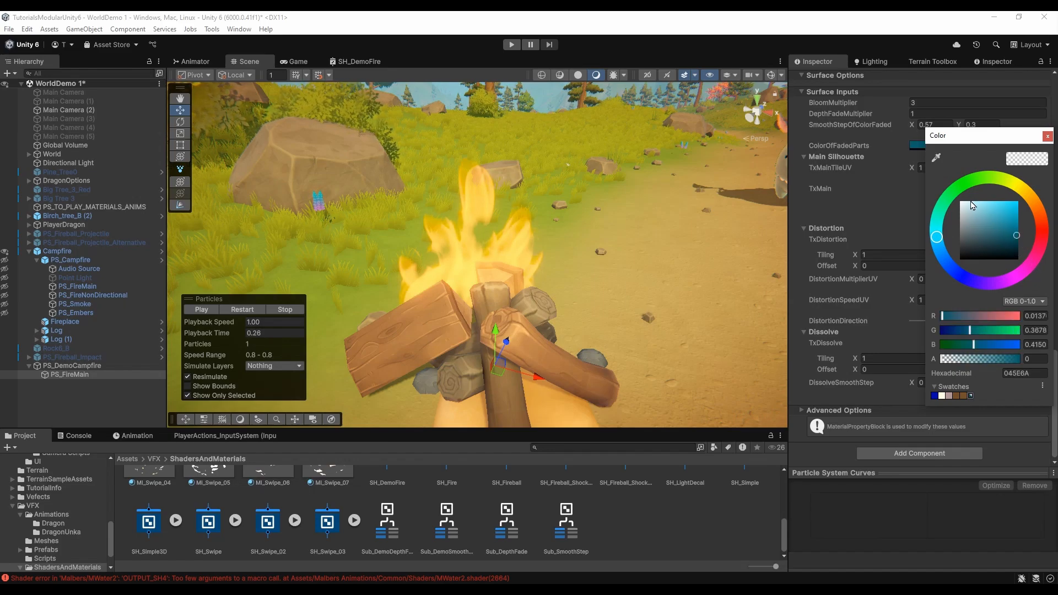
Set the material's ColorOfFadedParts to a medium green, 089821, after comparing brighter and darker green shades
click(946, 200)
mouse_move(1013, 220)
mouse_down()
mouse_move(1018, 200)
mouse_move(969, 187)
mouse_move(1019, 223)
mouse_up()
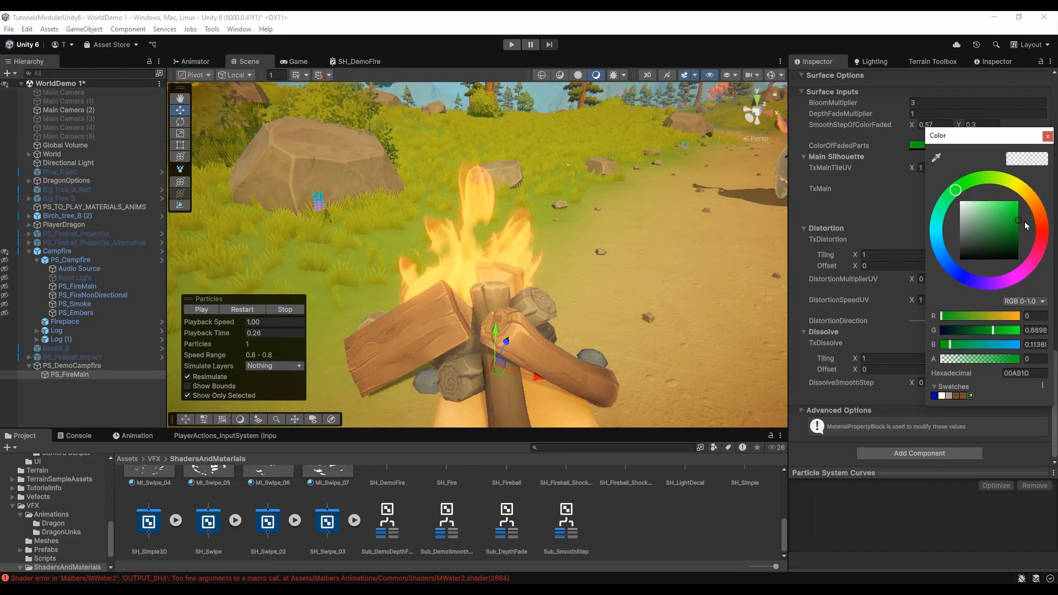
click(1019, 252)
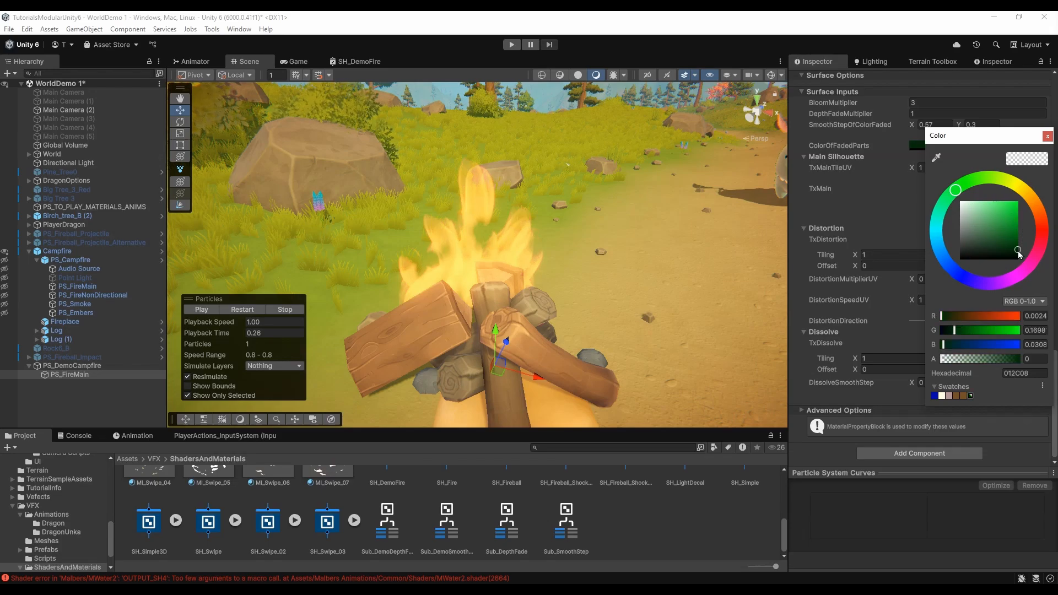
click(1017, 226)
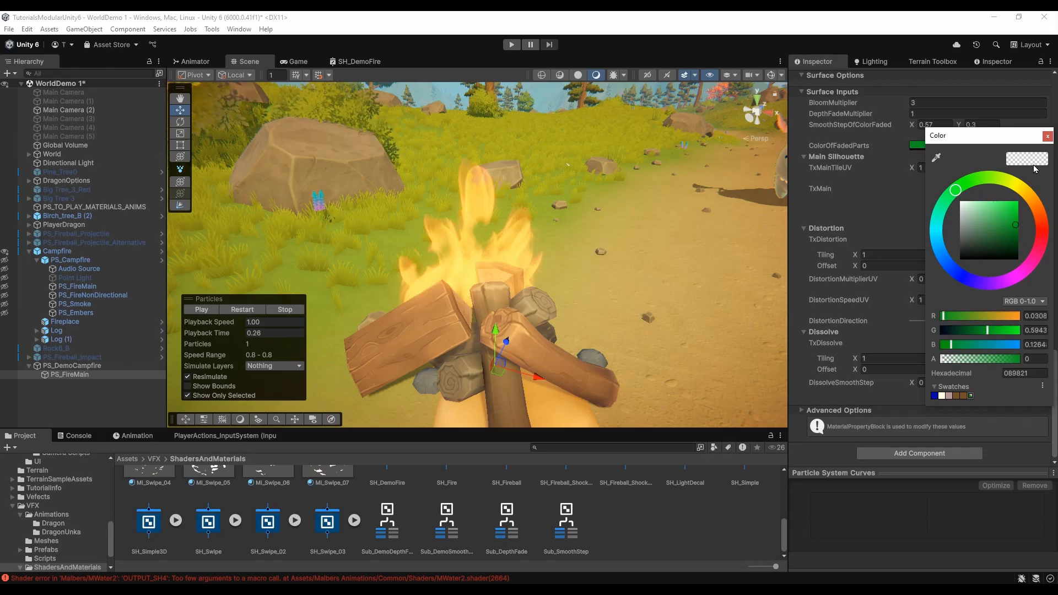
click(1047, 136)
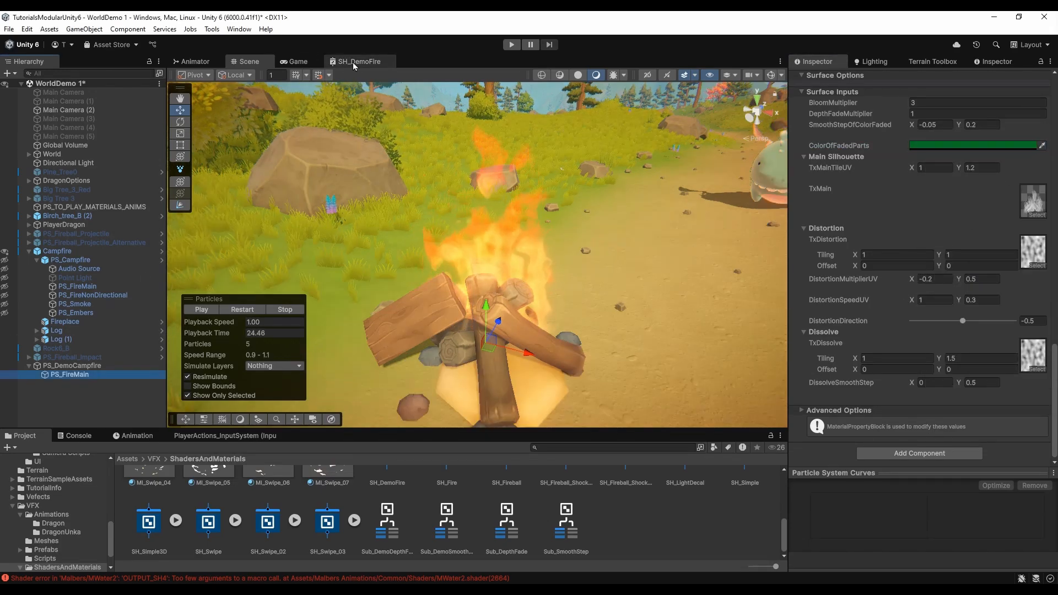
Reopen the SH_DemoFire graph maximized, reposition the One Minus node, and add a redirect point on the Sample Texture 2D to Subtract connection
click(353, 61)
double_click(357, 61)
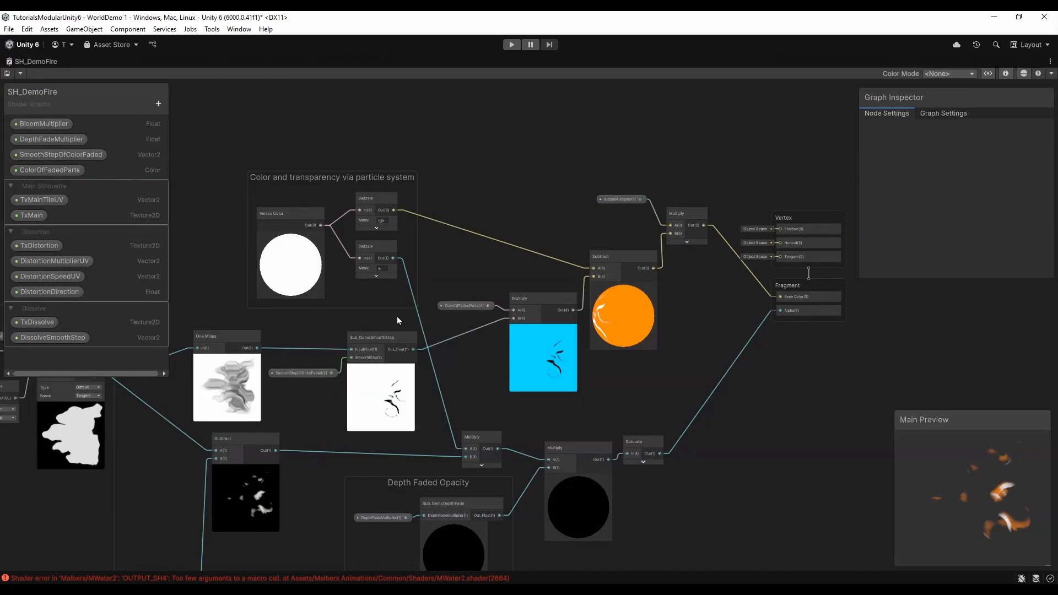
middle_drag(397, 316, 518, 220)
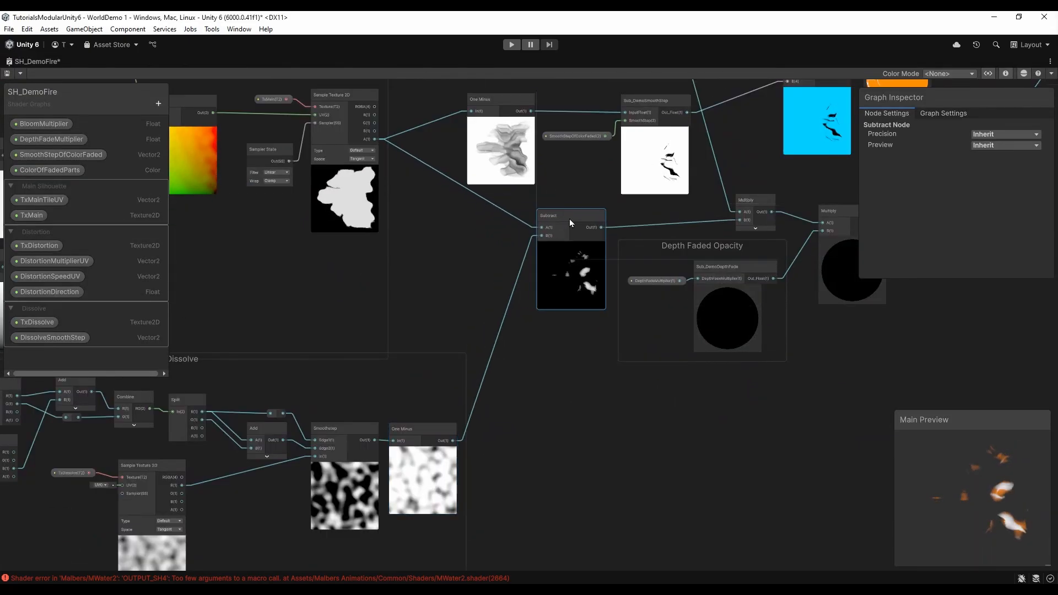
click(455, 174)
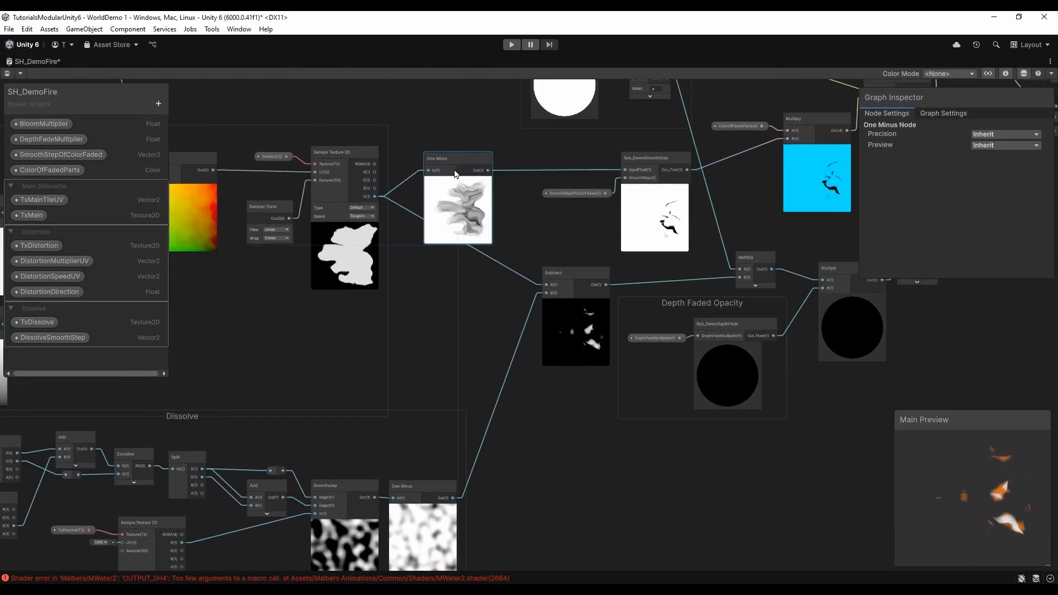
drag(455, 170, 455, 175)
double_click(484, 255)
drag(484, 256, 425, 282)
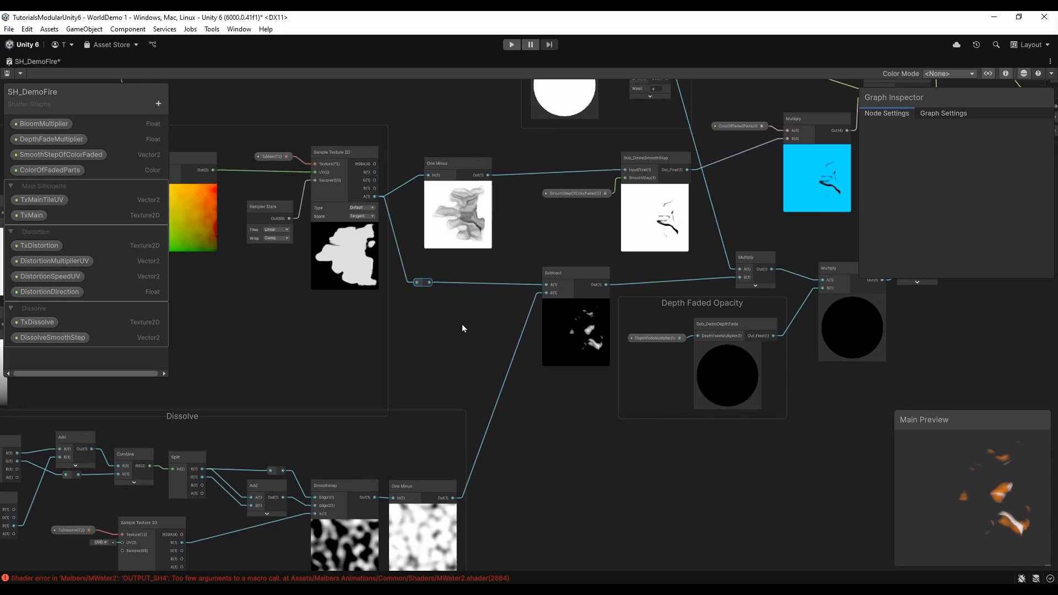
Add a Multiply node with A fed by the main texture's One Minus and B fed by the Dissolve group's One Minus
drag(452, 497, 524, 204)
text(mul)
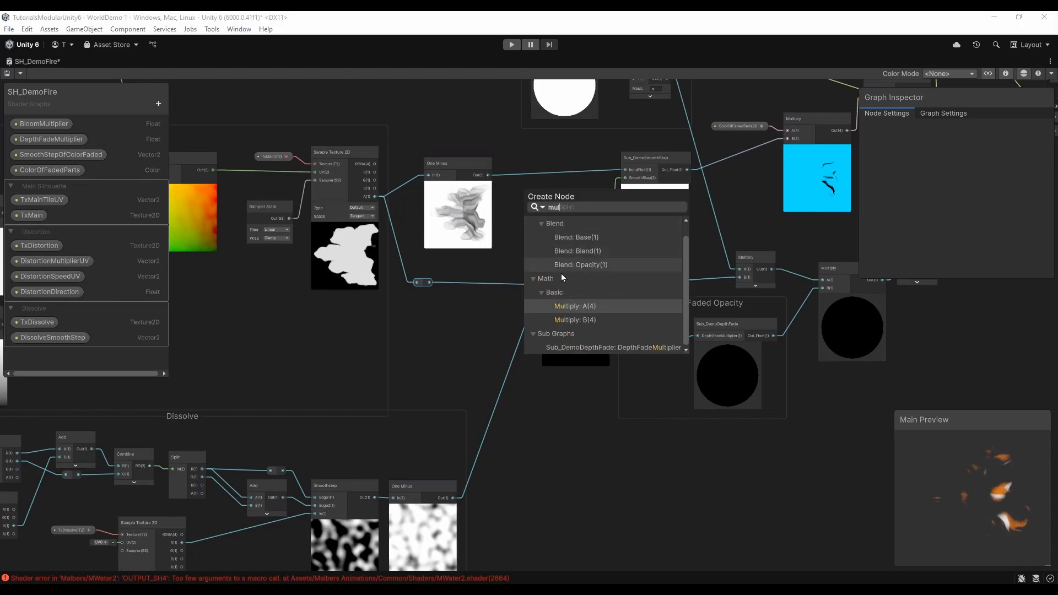
click(578, 318)
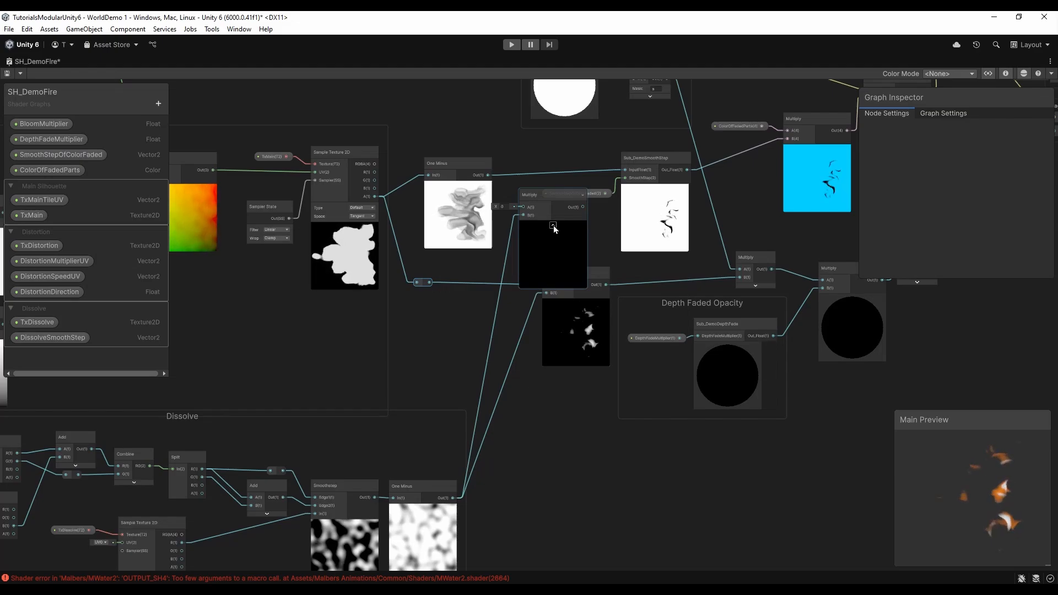
drag(487, 175, 523, 208)
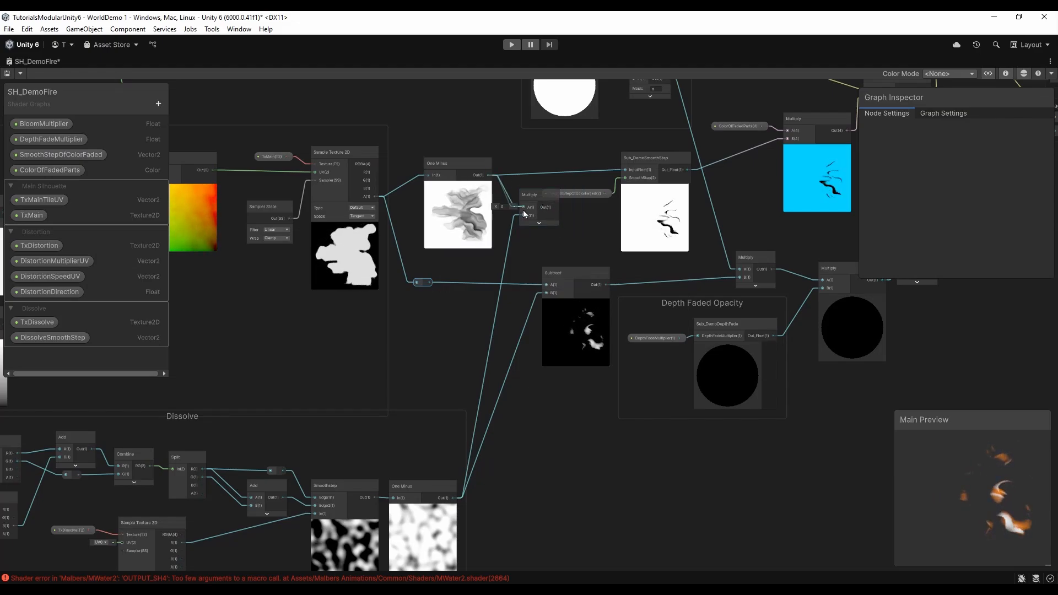
click(540, 224)
Rearrange the nodes around the new Multiply and connect its output to the InputFloat of Sub_DemoSmoothStep
drag(601, 205, 661, 163)
drag(675, 160, 683, 157)
middle_drag(699, 158, 462, 187)
drag(405, 115, 422, 164)
middle_drag(422, 164, 526, 95)
drag(309, 261, 299, 253)
drag(402, 298, 390, 287)
drag(432, 383, 431, 407)
drag(420, 292, 483, 263)
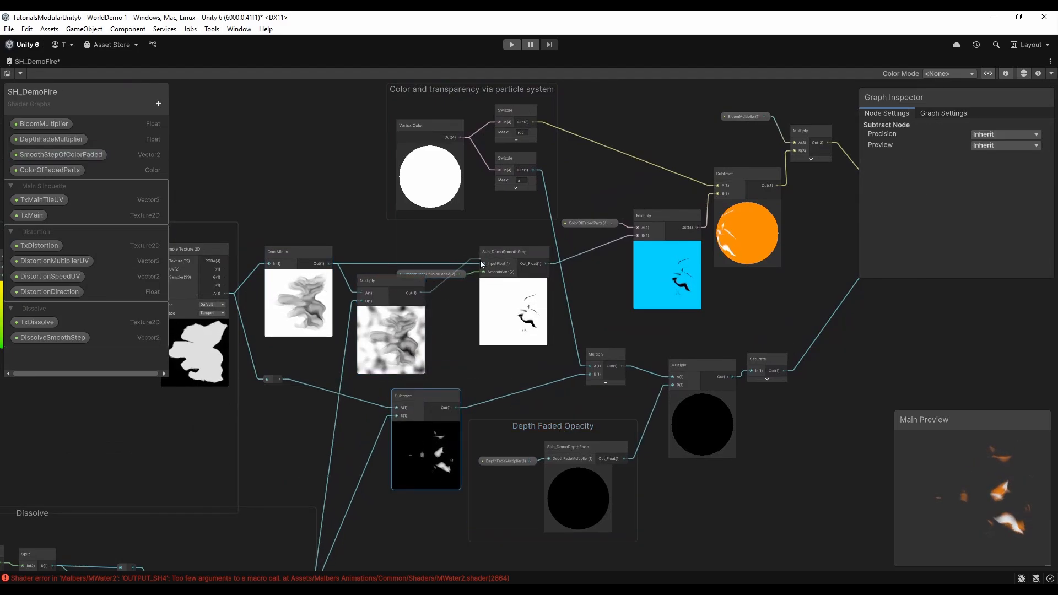
Reposition the SmoothStepOfColorFaded property and shift the ColorOfFadedParts, Subtract and BloomMultiplier nodes to space out the color chain
drag(398, 279, 433, 292)
middle_drag(514, 259, 402, 273)
drag(484, 184, 619, 274)
ctrl+drag(730, 171, 628, 132)
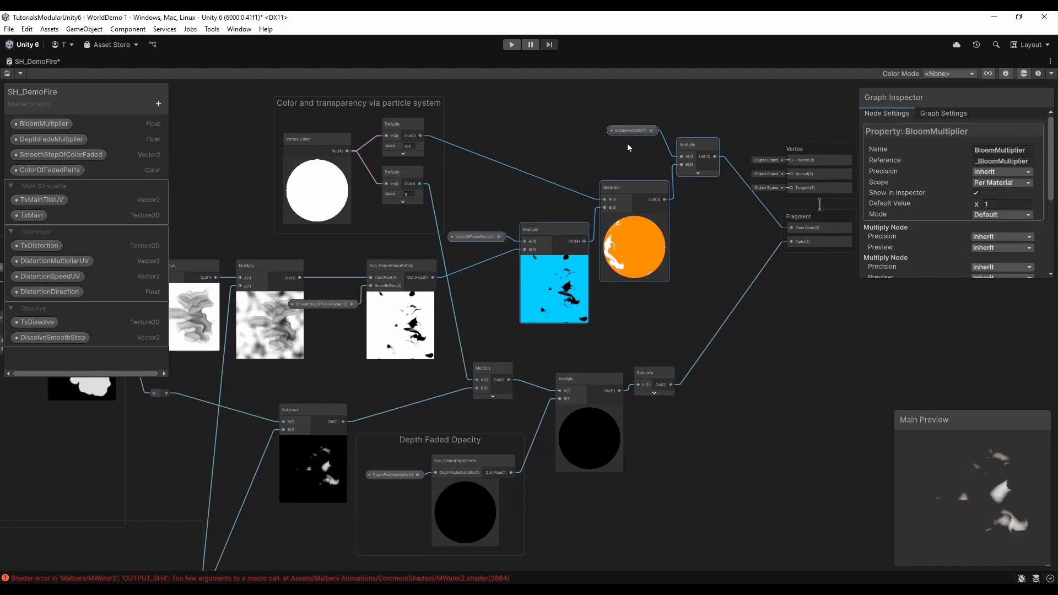
drag(690, 151, 711, 178)
Shift the alpha Multiply and Depth Faded Opacity nodes, and move Sub_DemoSmoothStep and its SmoothStepOfColorFaded property clear of the Multiply preview
drag(460, 358, 656, 463)
drag(479, 442, 523, 442)
drag(392, 268, 415, 279)
drag(330, 305, 352, 305)
middle_drag(321, 384, 506, 365)
middle_drag(630, 230, 528, 248)
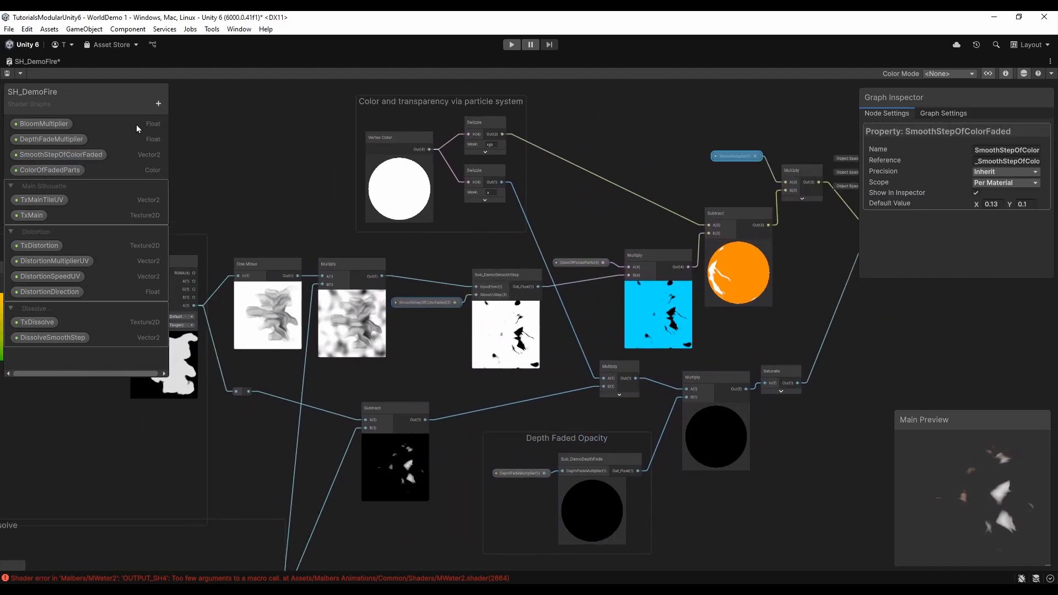
Save the SH_DemoFire shader graph, restore the maximized graph window and switch to the Scene view
click(7, 74)
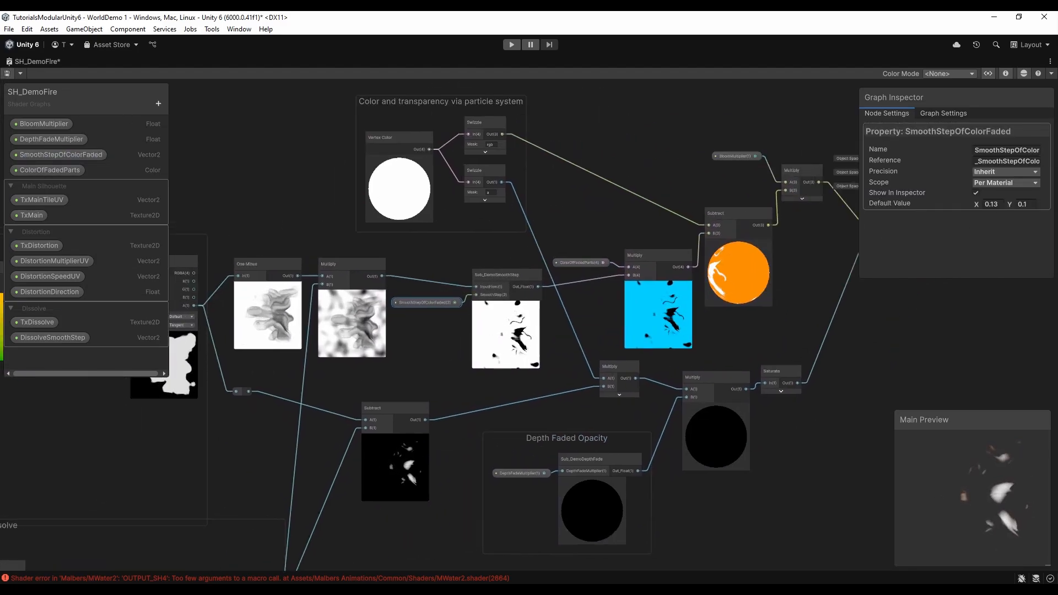
double_click(36, 62)
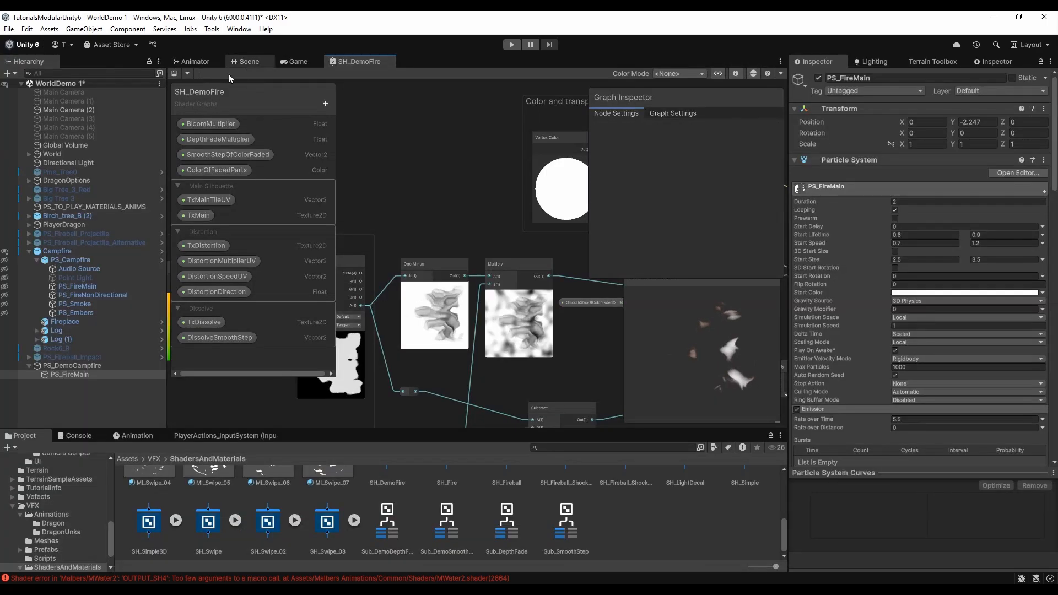
click(245, 62)
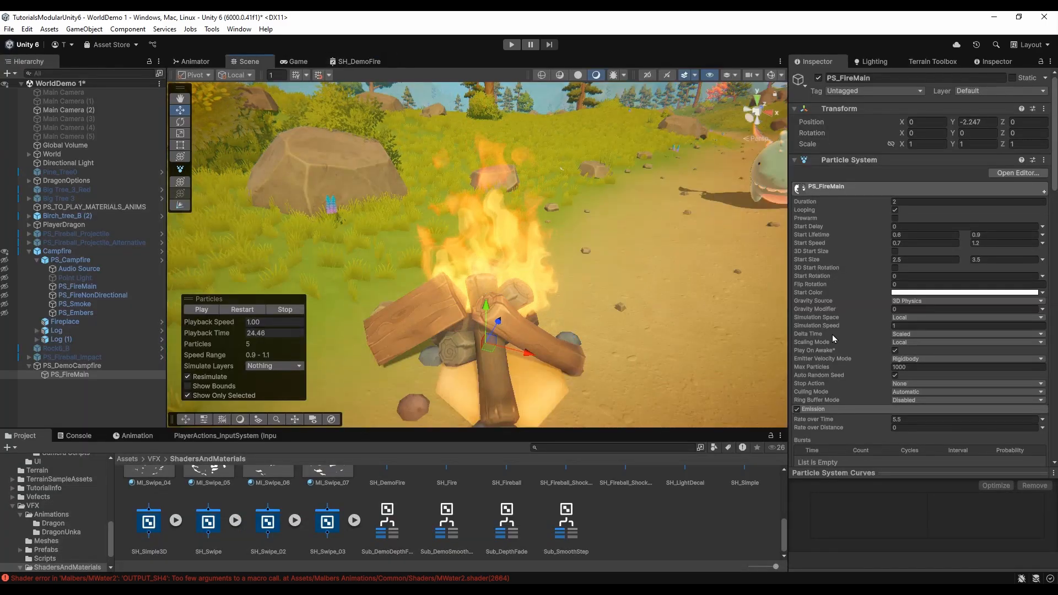
Set the fire material's DistortionMultiplierUV to X -0.0002 and Y 0.0005
scroll(854, 335, down, 5)
scroll(854, 335, down, 10)
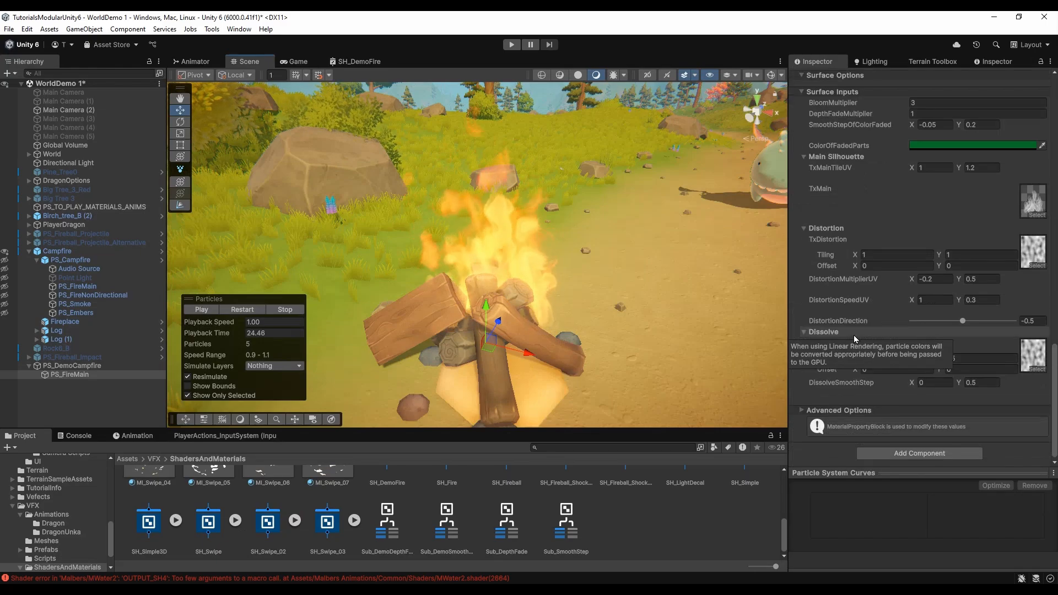
click(937, 279)
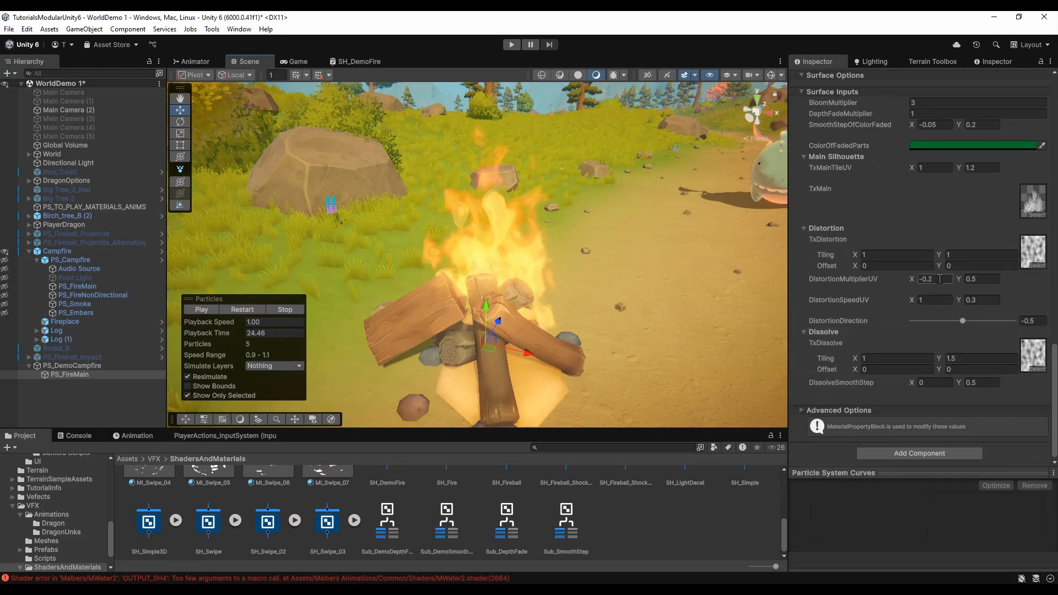
click(939, 279)
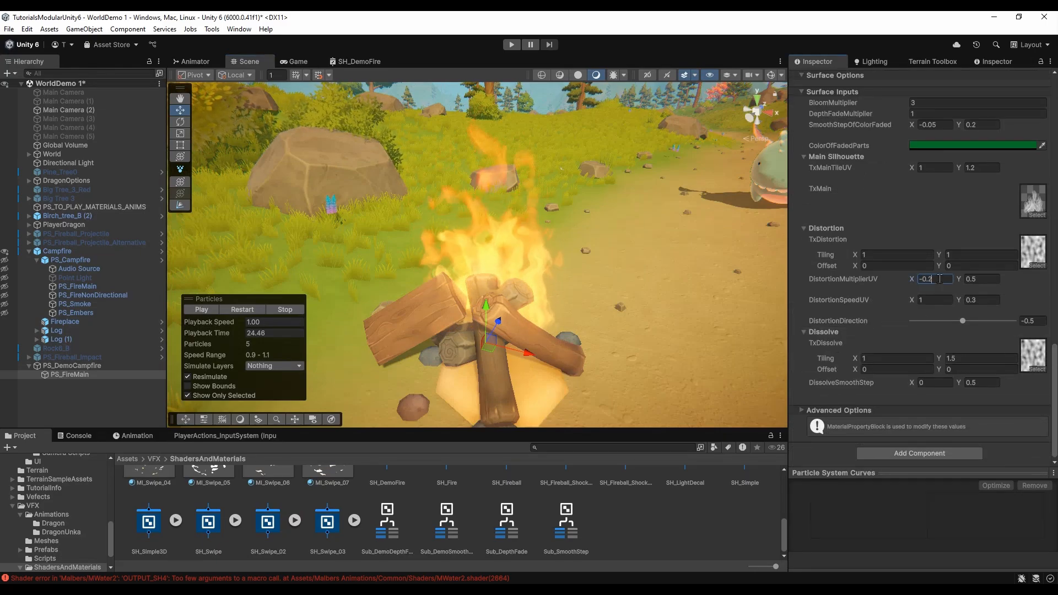
text(/100)
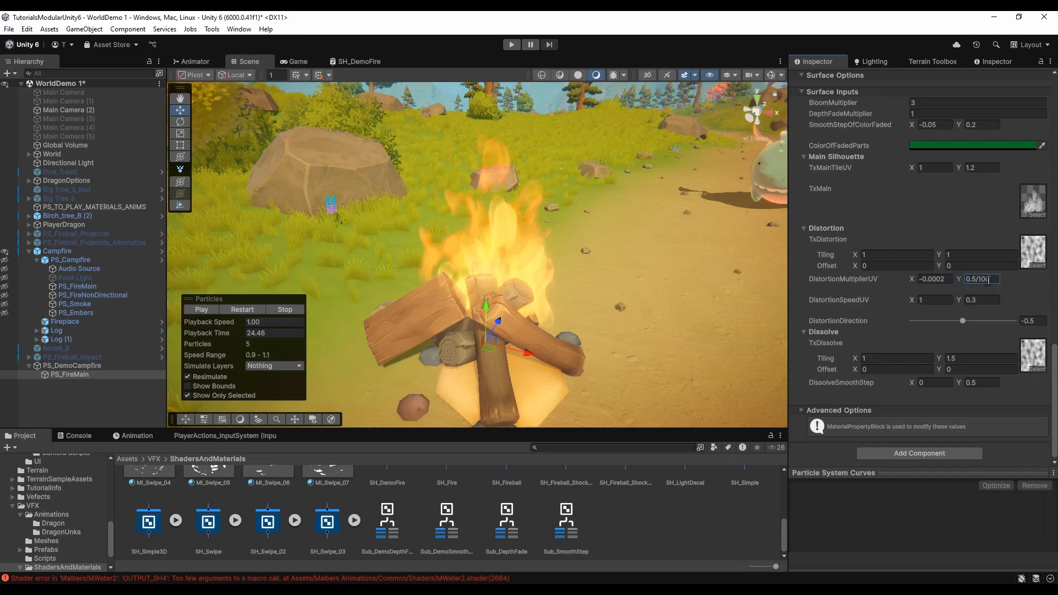
Set PS_FireMain's emission Rate over Time to 1, pause the particle preview and scrub its Playback Time to about 1.38
scroll(851, 234, up, 10)
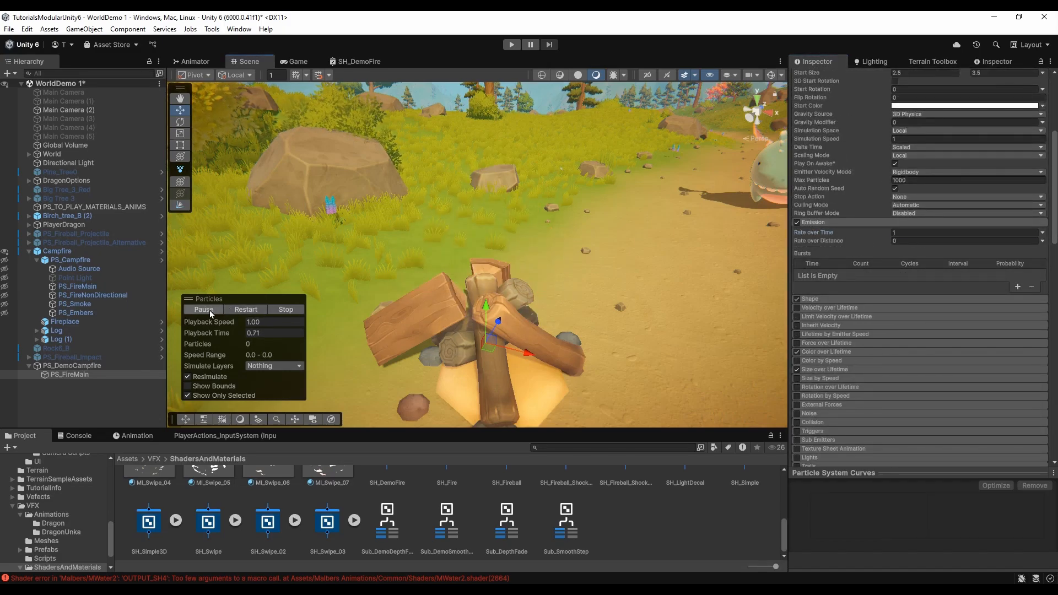
click(210, 309)
drag(223, 334, 175, 332)
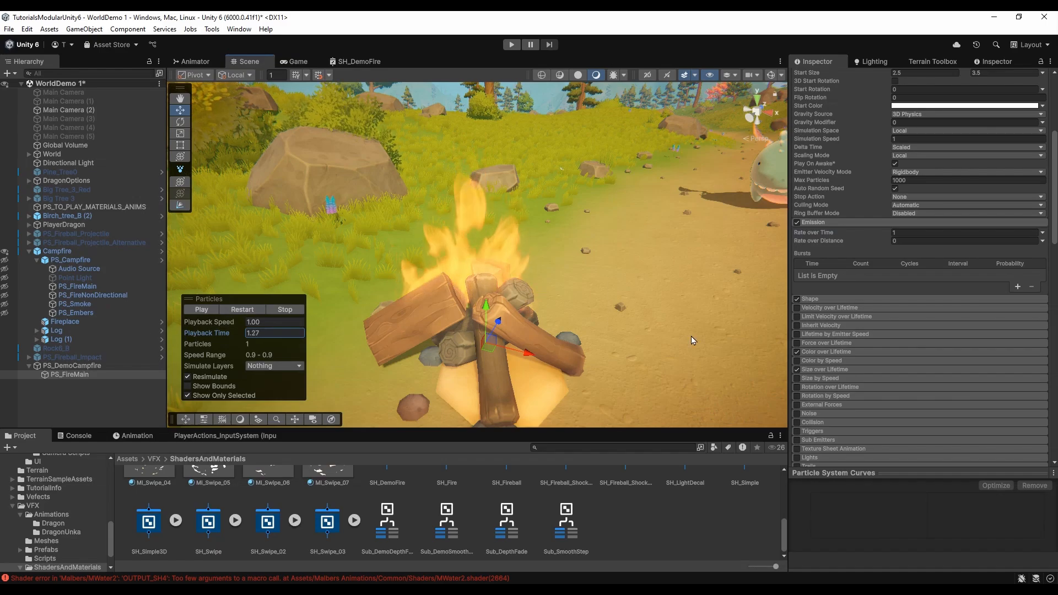
Try a darker green and a brighter green for the material's ColorOfFadedParts, and discard the color change
scroll(907, 352, down, 10)
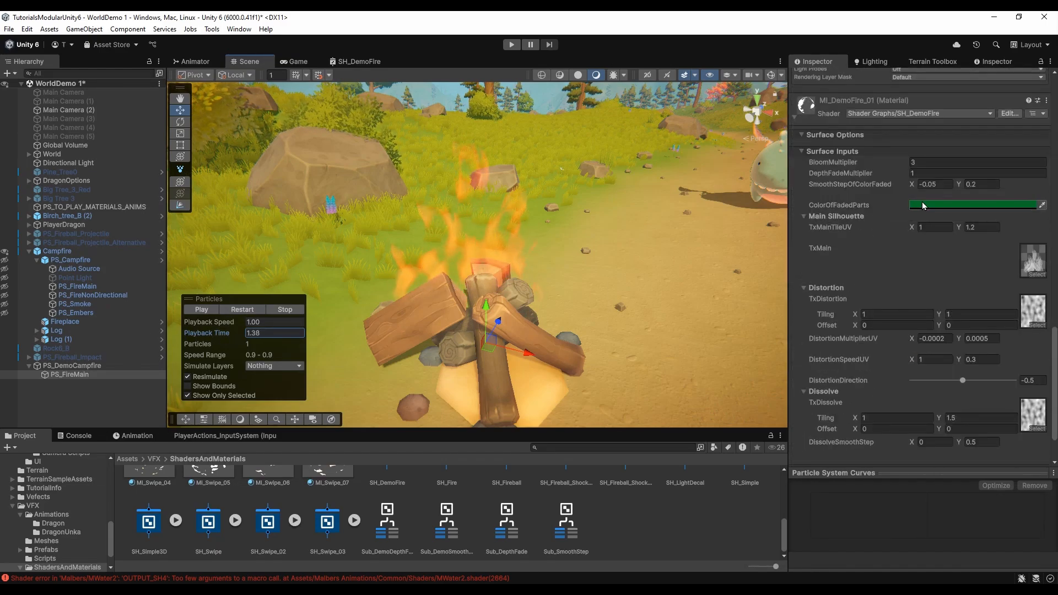
click(924, 205)
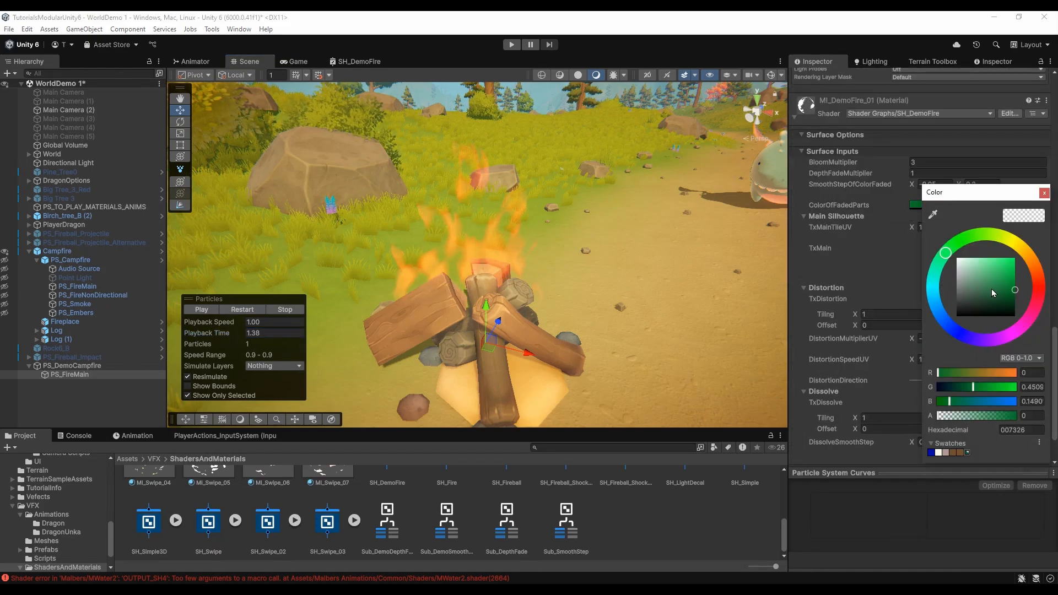
click(1011, 309)
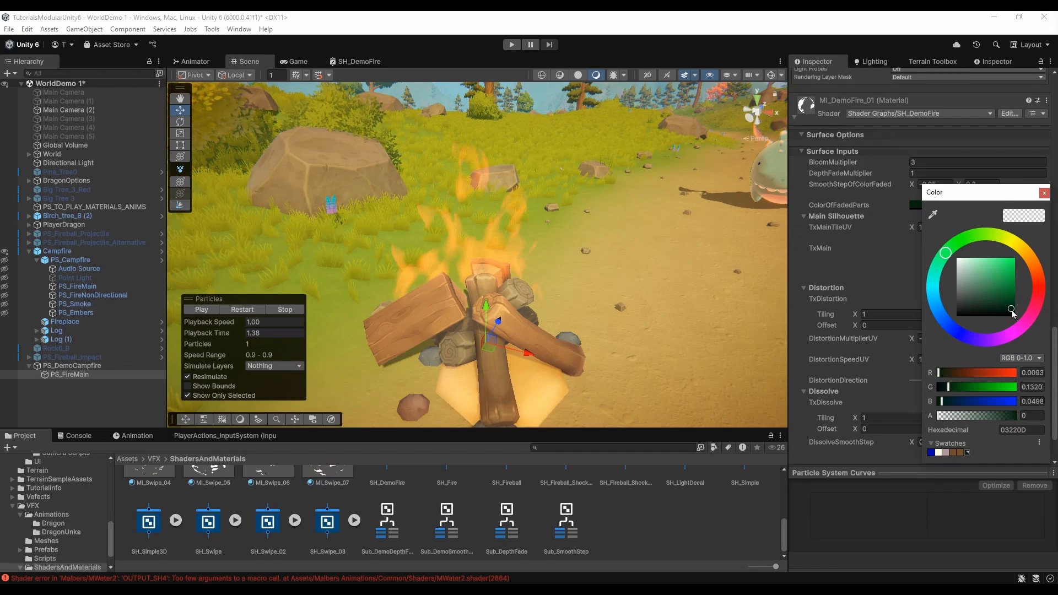
click(1010, 268)
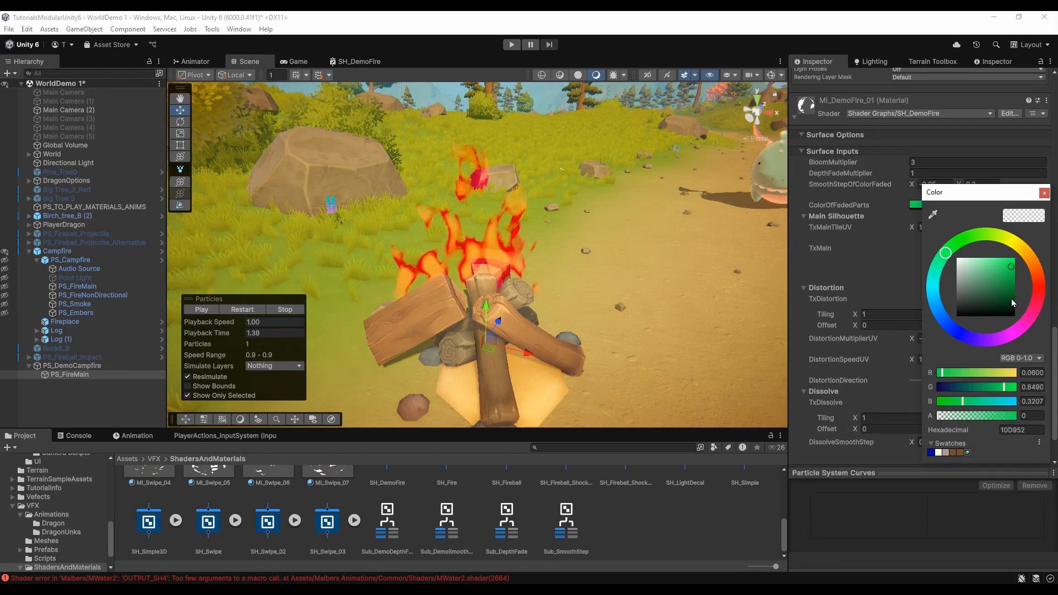
key(Escape)
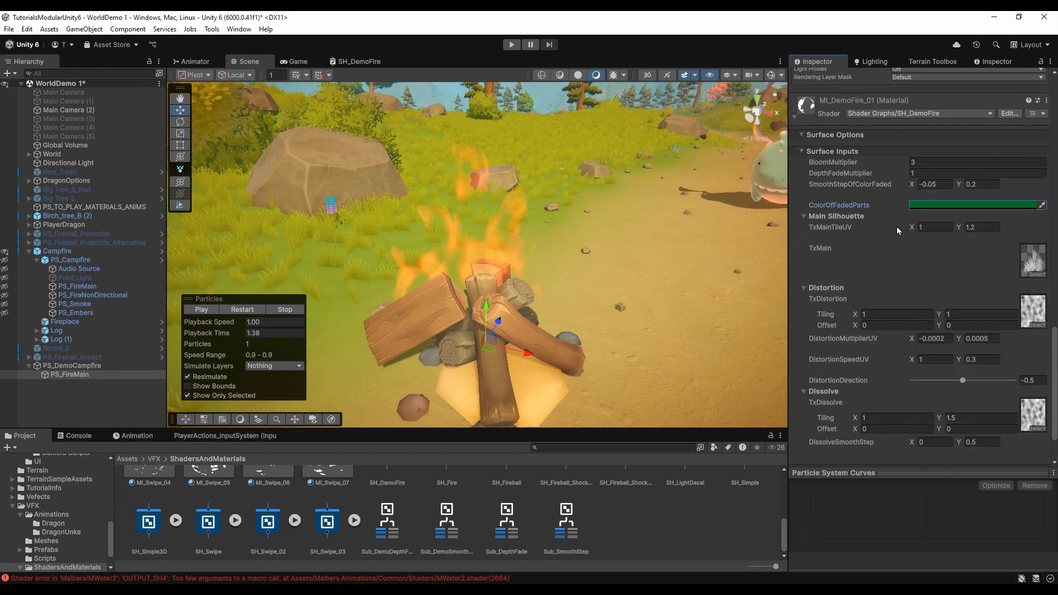
Set PS_FireMain's emission Rate over Time to 5.5
scroll(896, 227, up, 10)
click(909, 233)
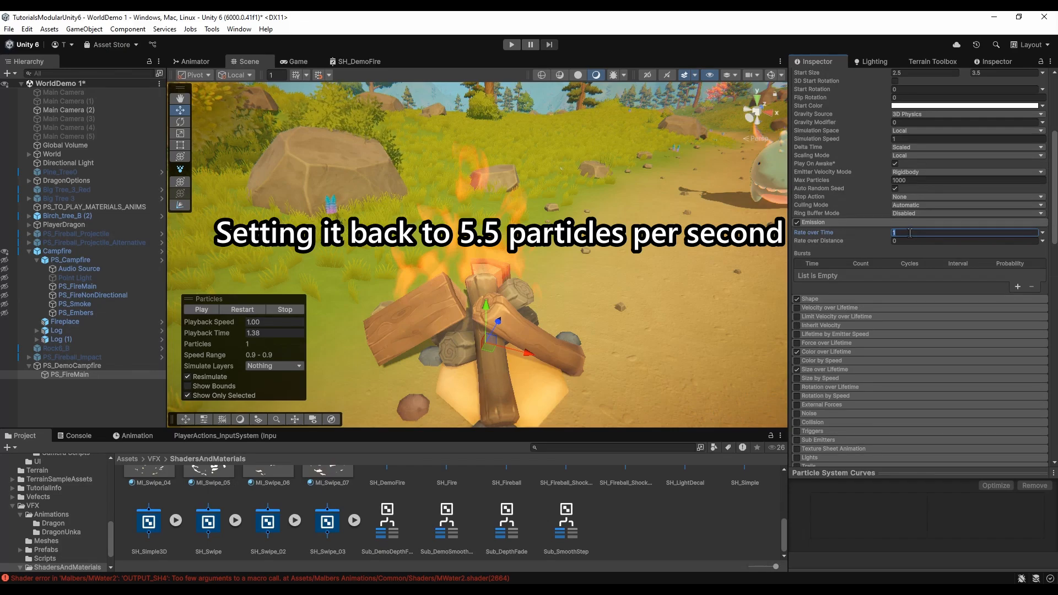
text(5.5)
Set the fire material's DistortionMultiplierUV to X -0.2 and Y 0.5, and restart the particle preview
scroll(874, 273, down, 5)
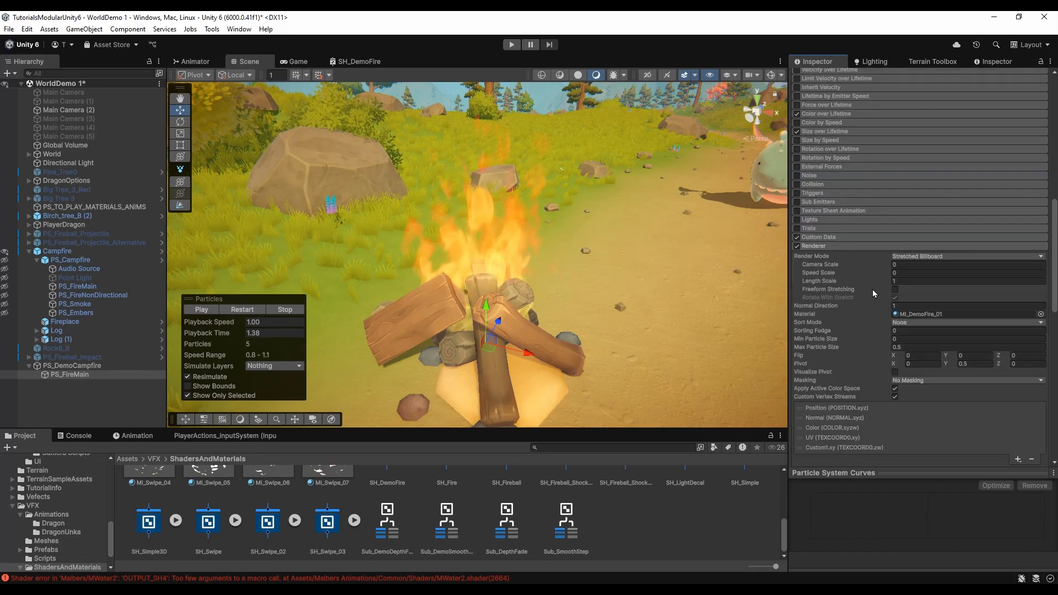
scroll(871, 290, down, 10)
click(938, 280)
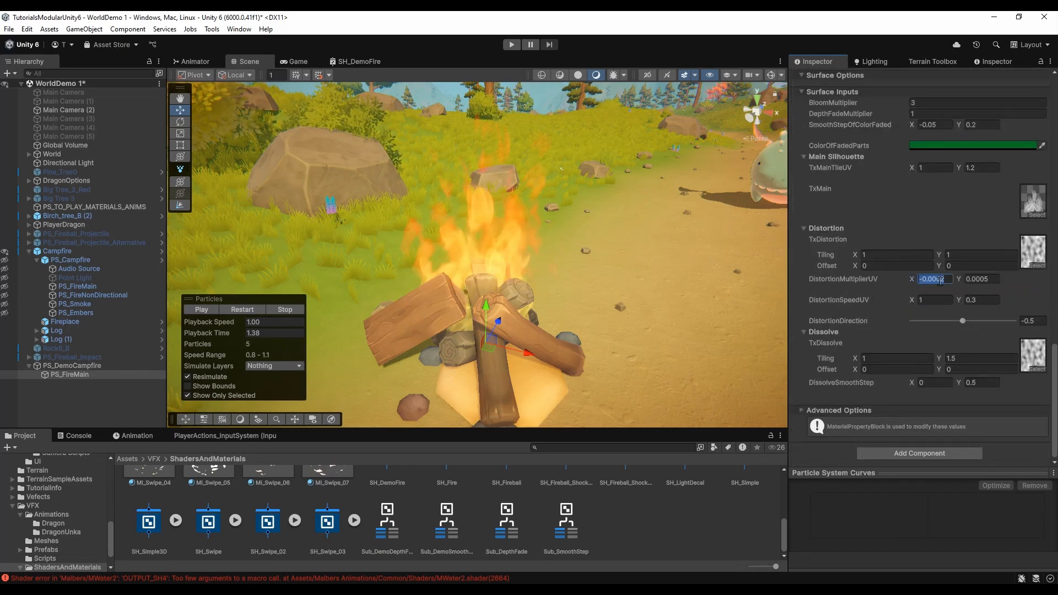
key(End)
text(*10)
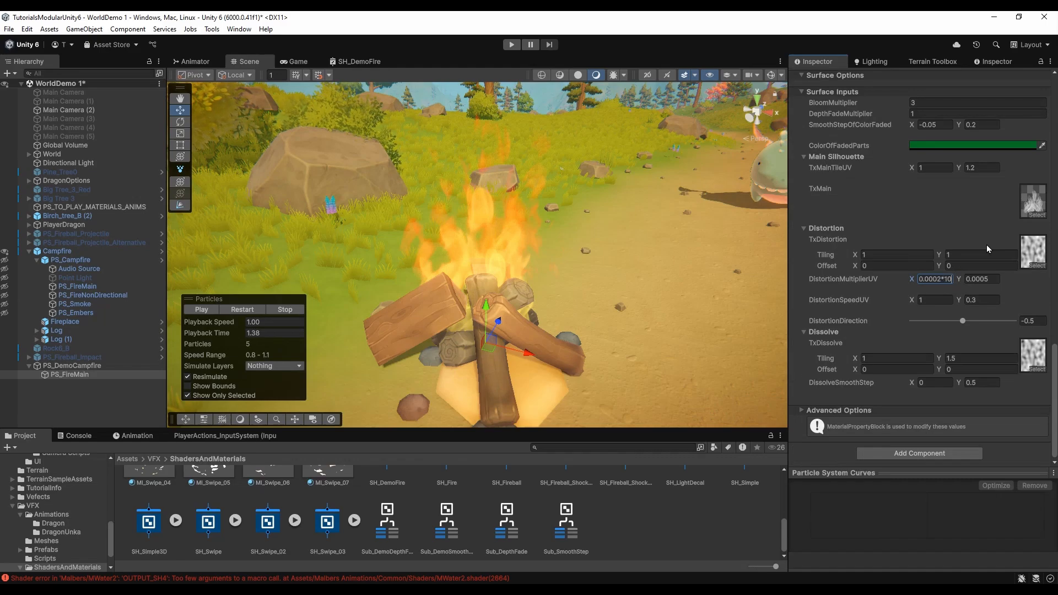
click(980, 279)
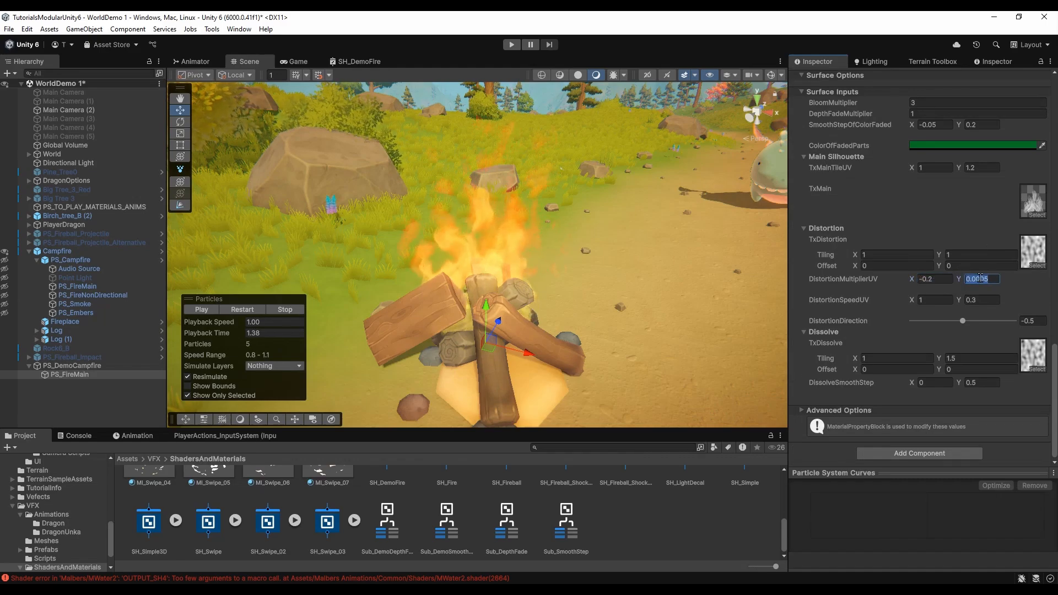
text(0.5)
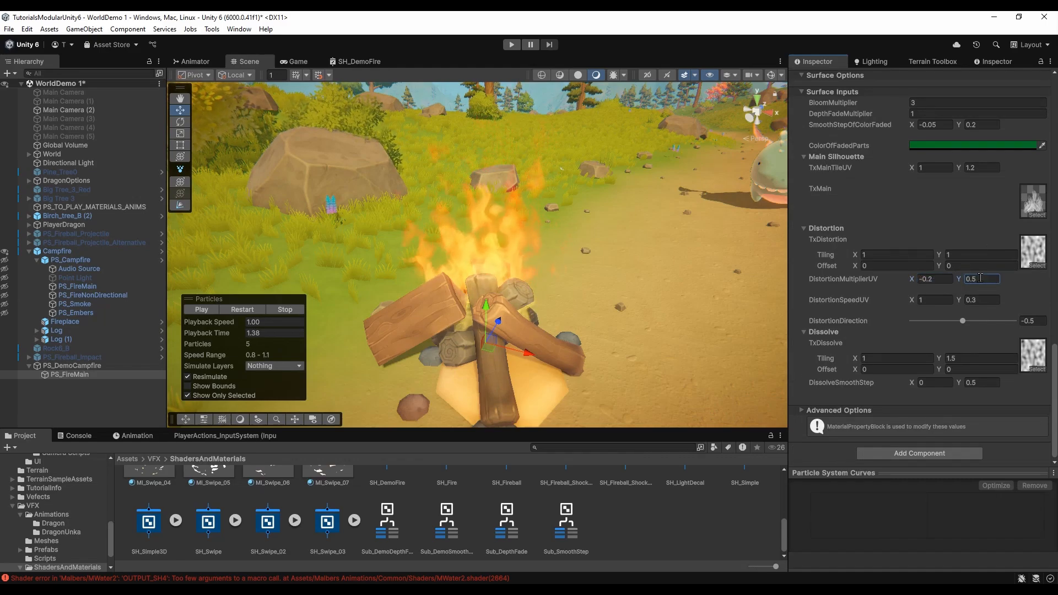
click(245, 309)
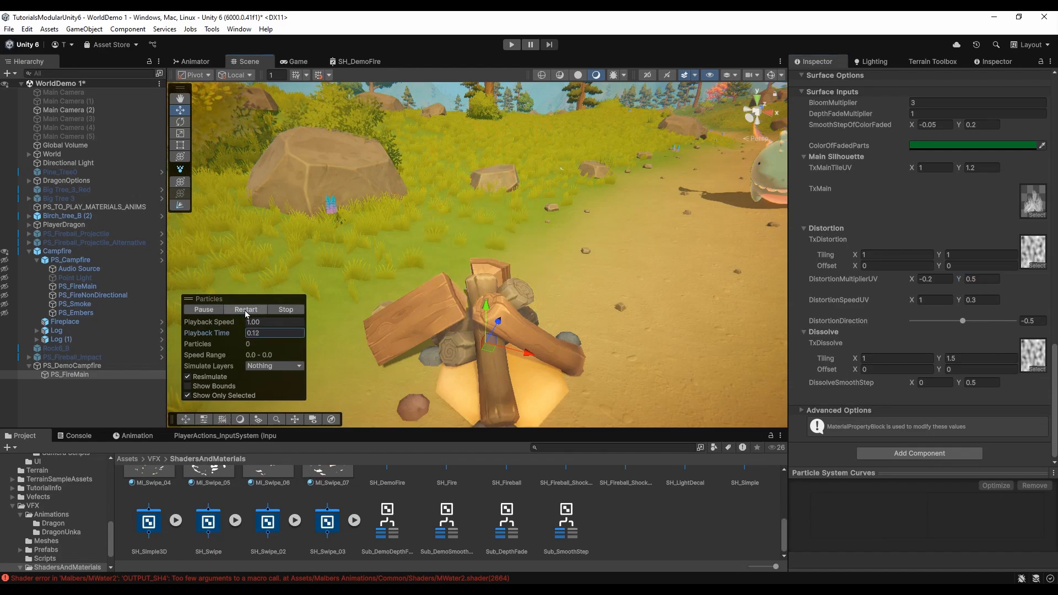